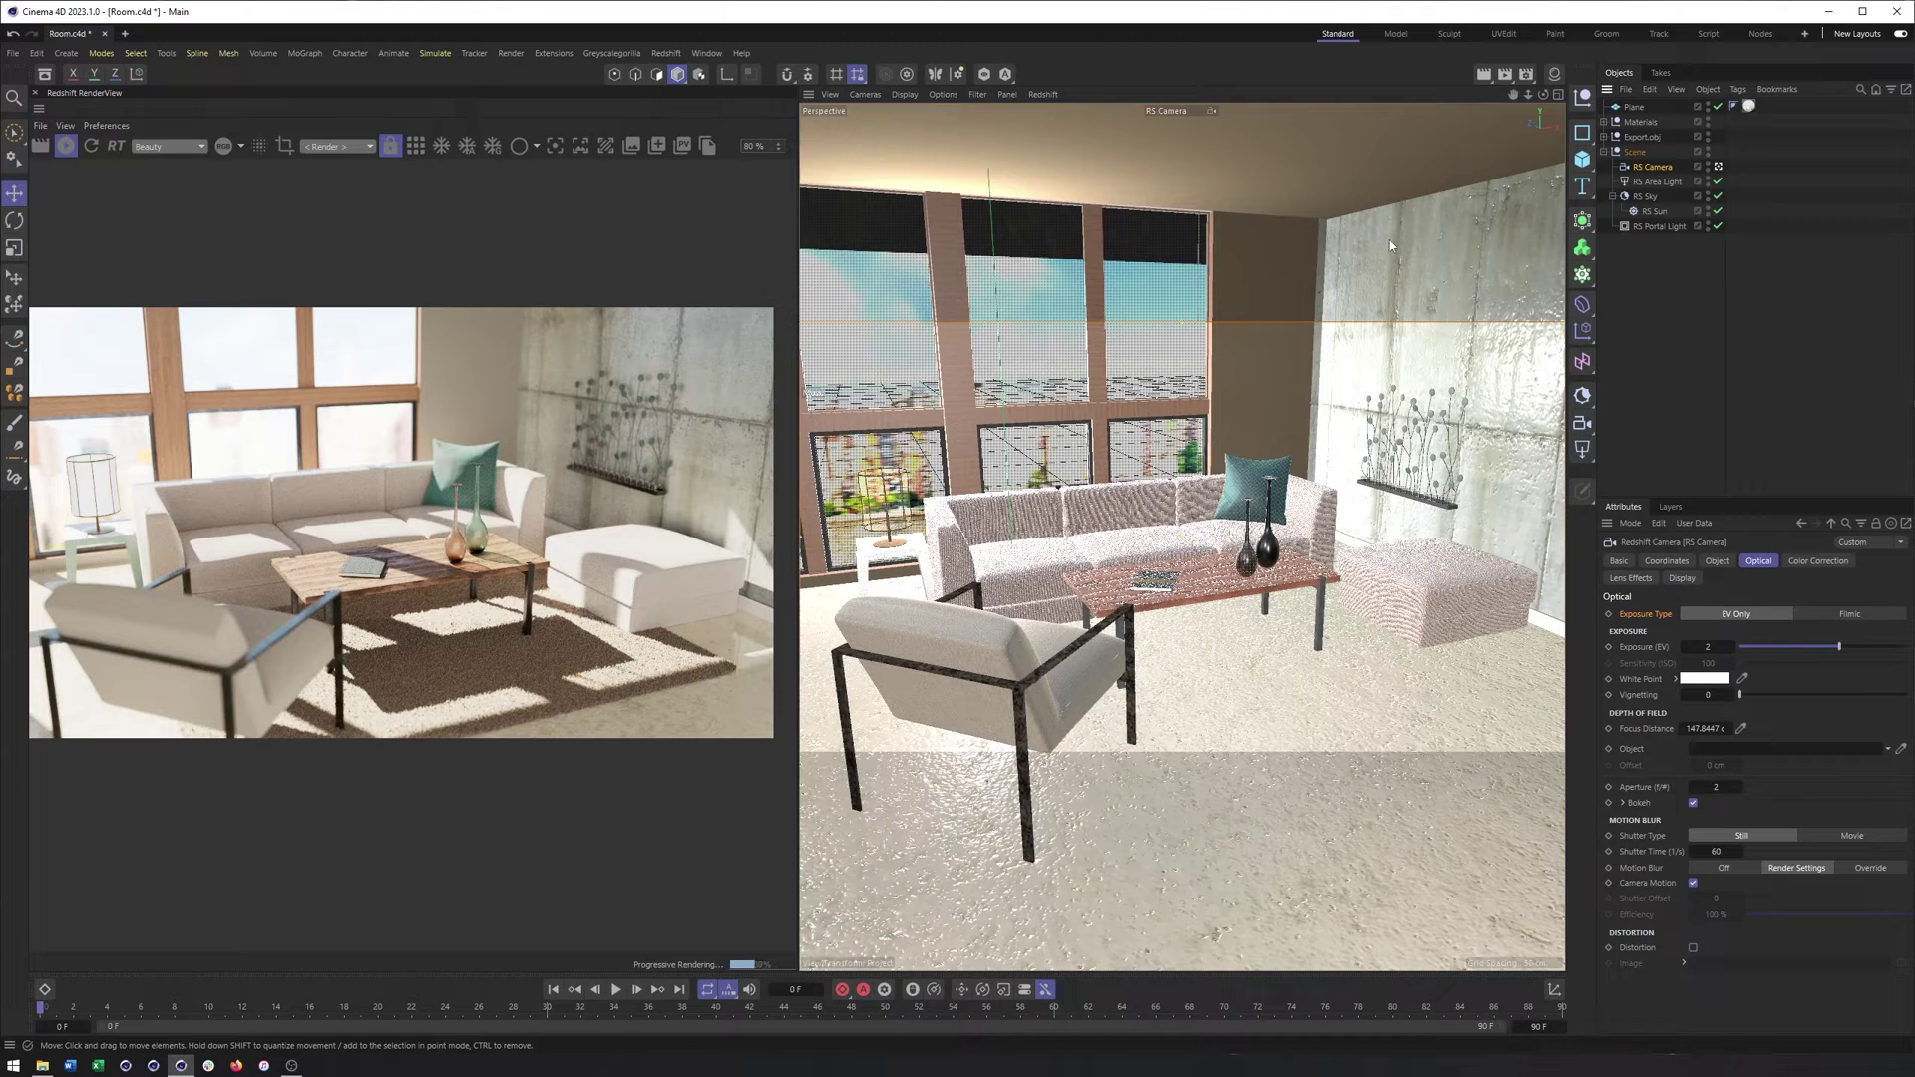
Step: Check Render Settings, then deactivate RS Camera so the default camera shows the table and wall
click(1526, 78)
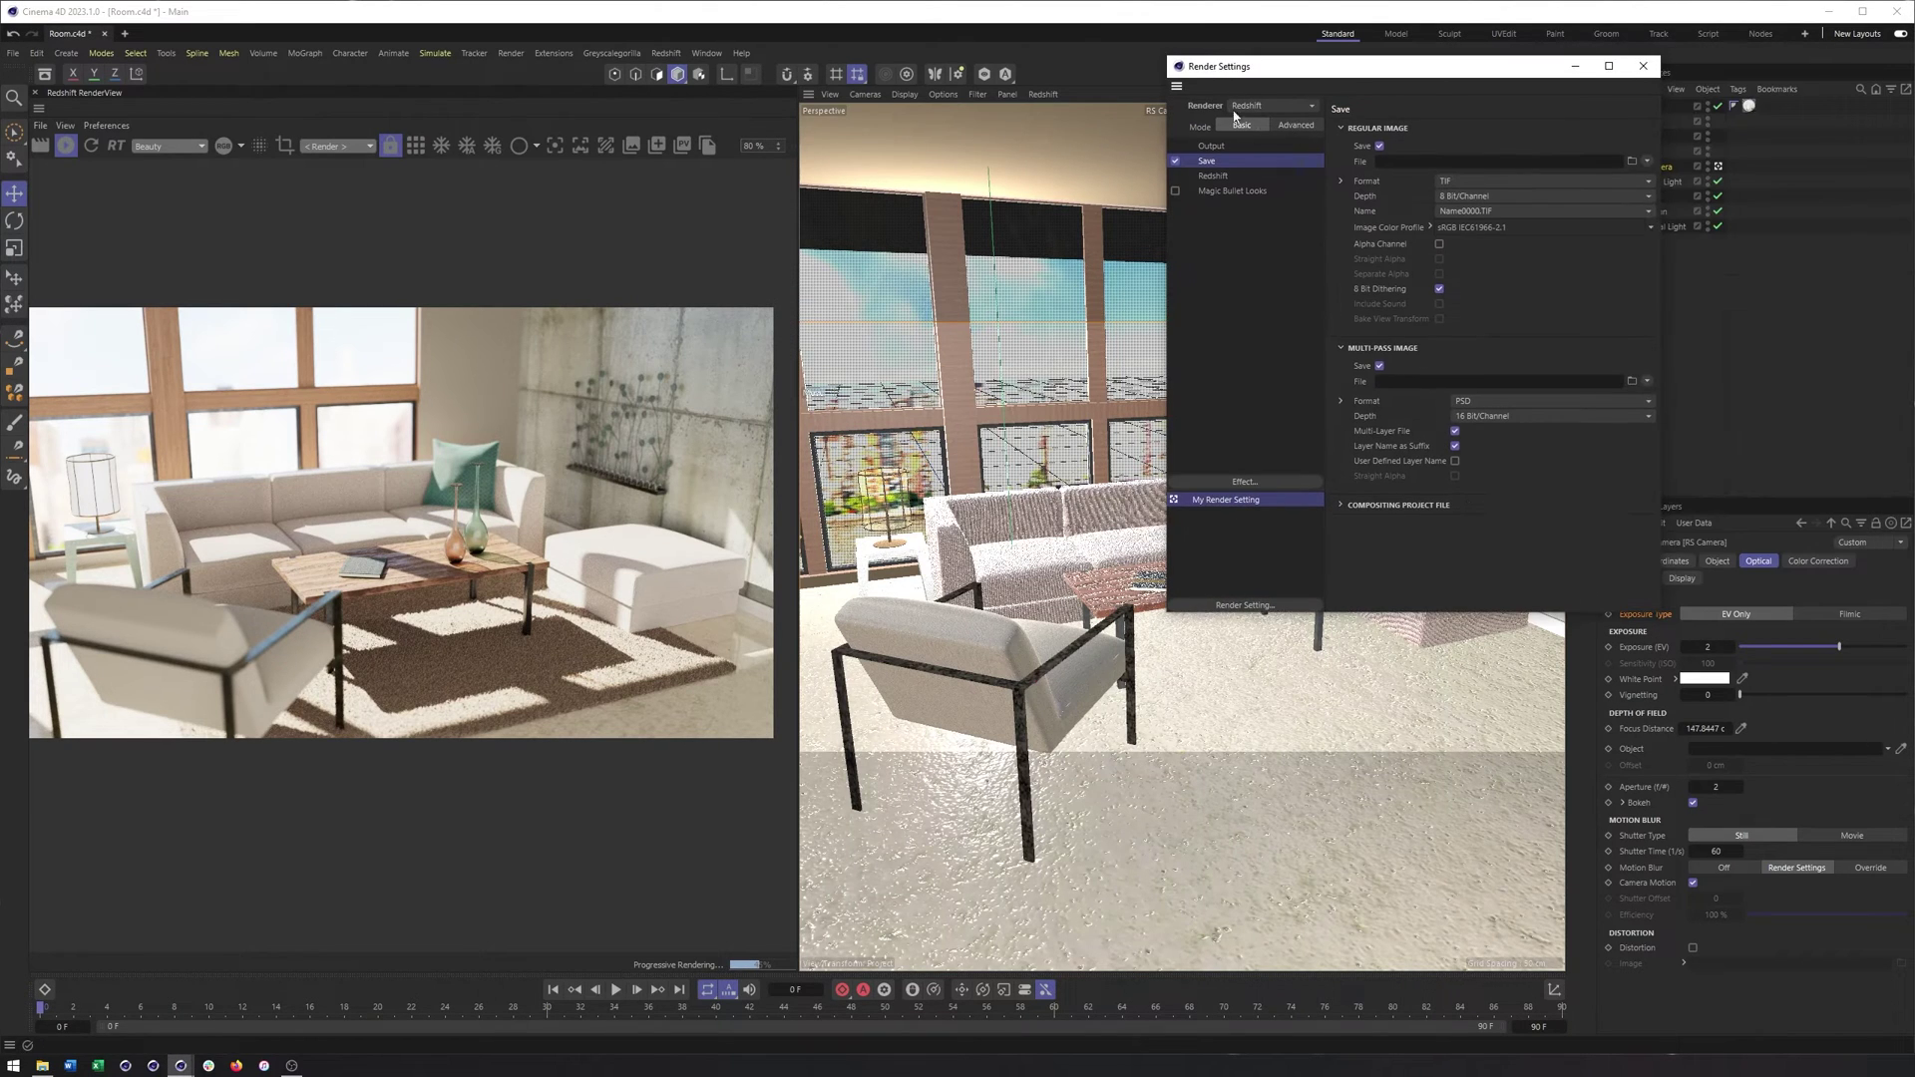
click(1642, 65)
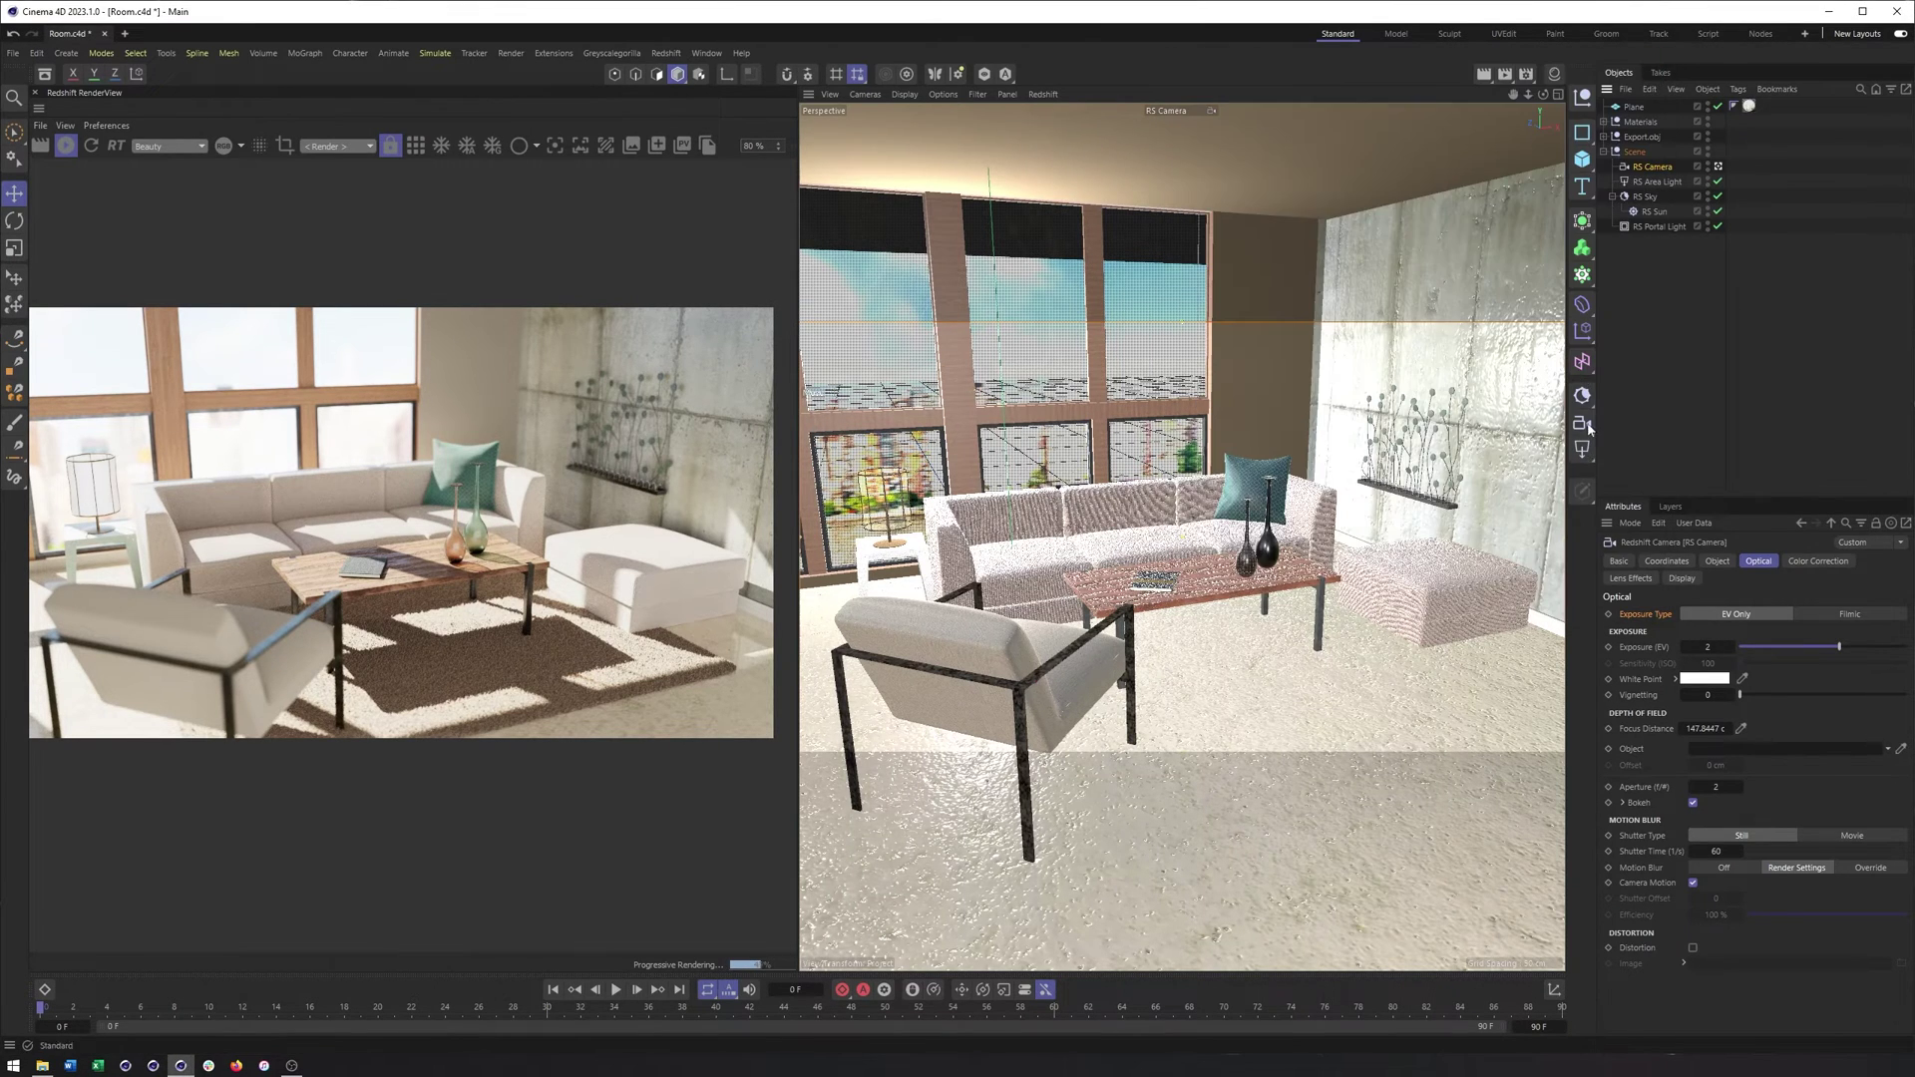
click(1717, 166)
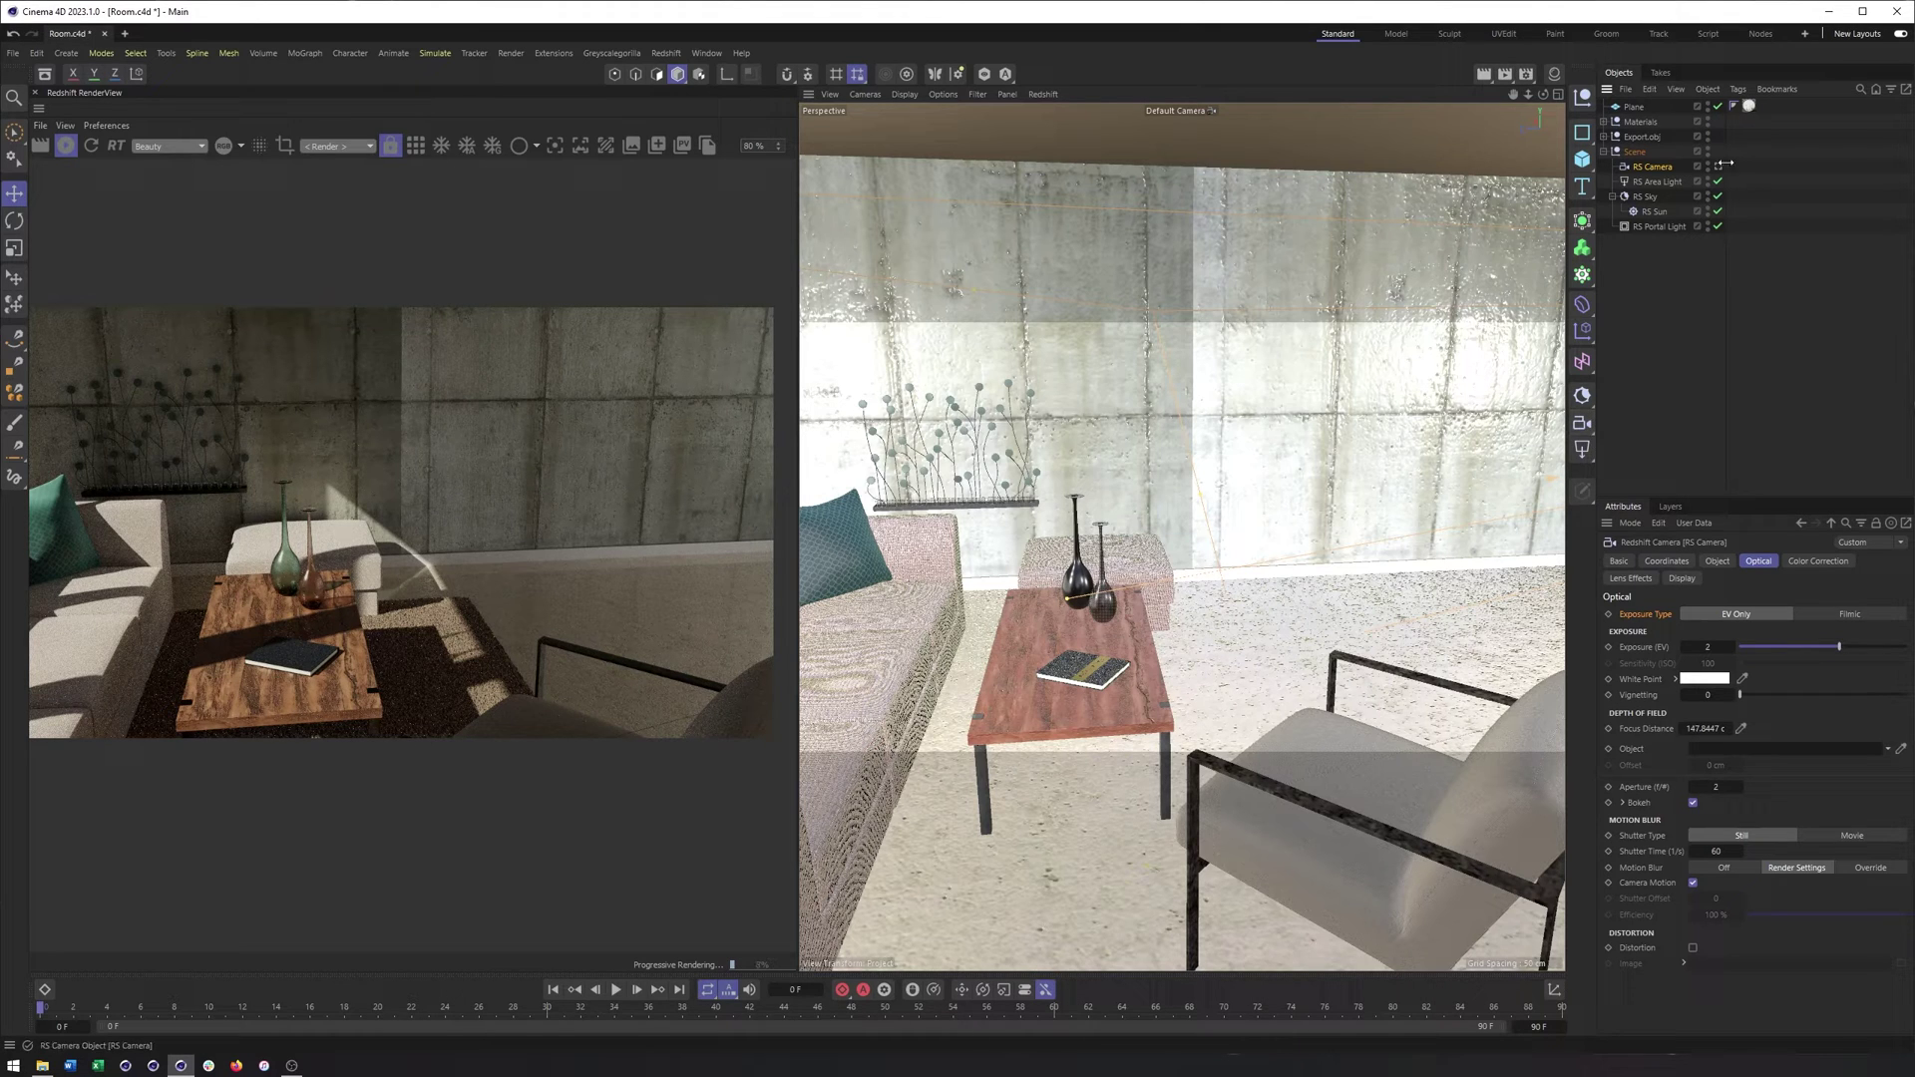
Step: Add a Standard Redshift camera, RS Camera.1, to the scene
click(1580, 425)
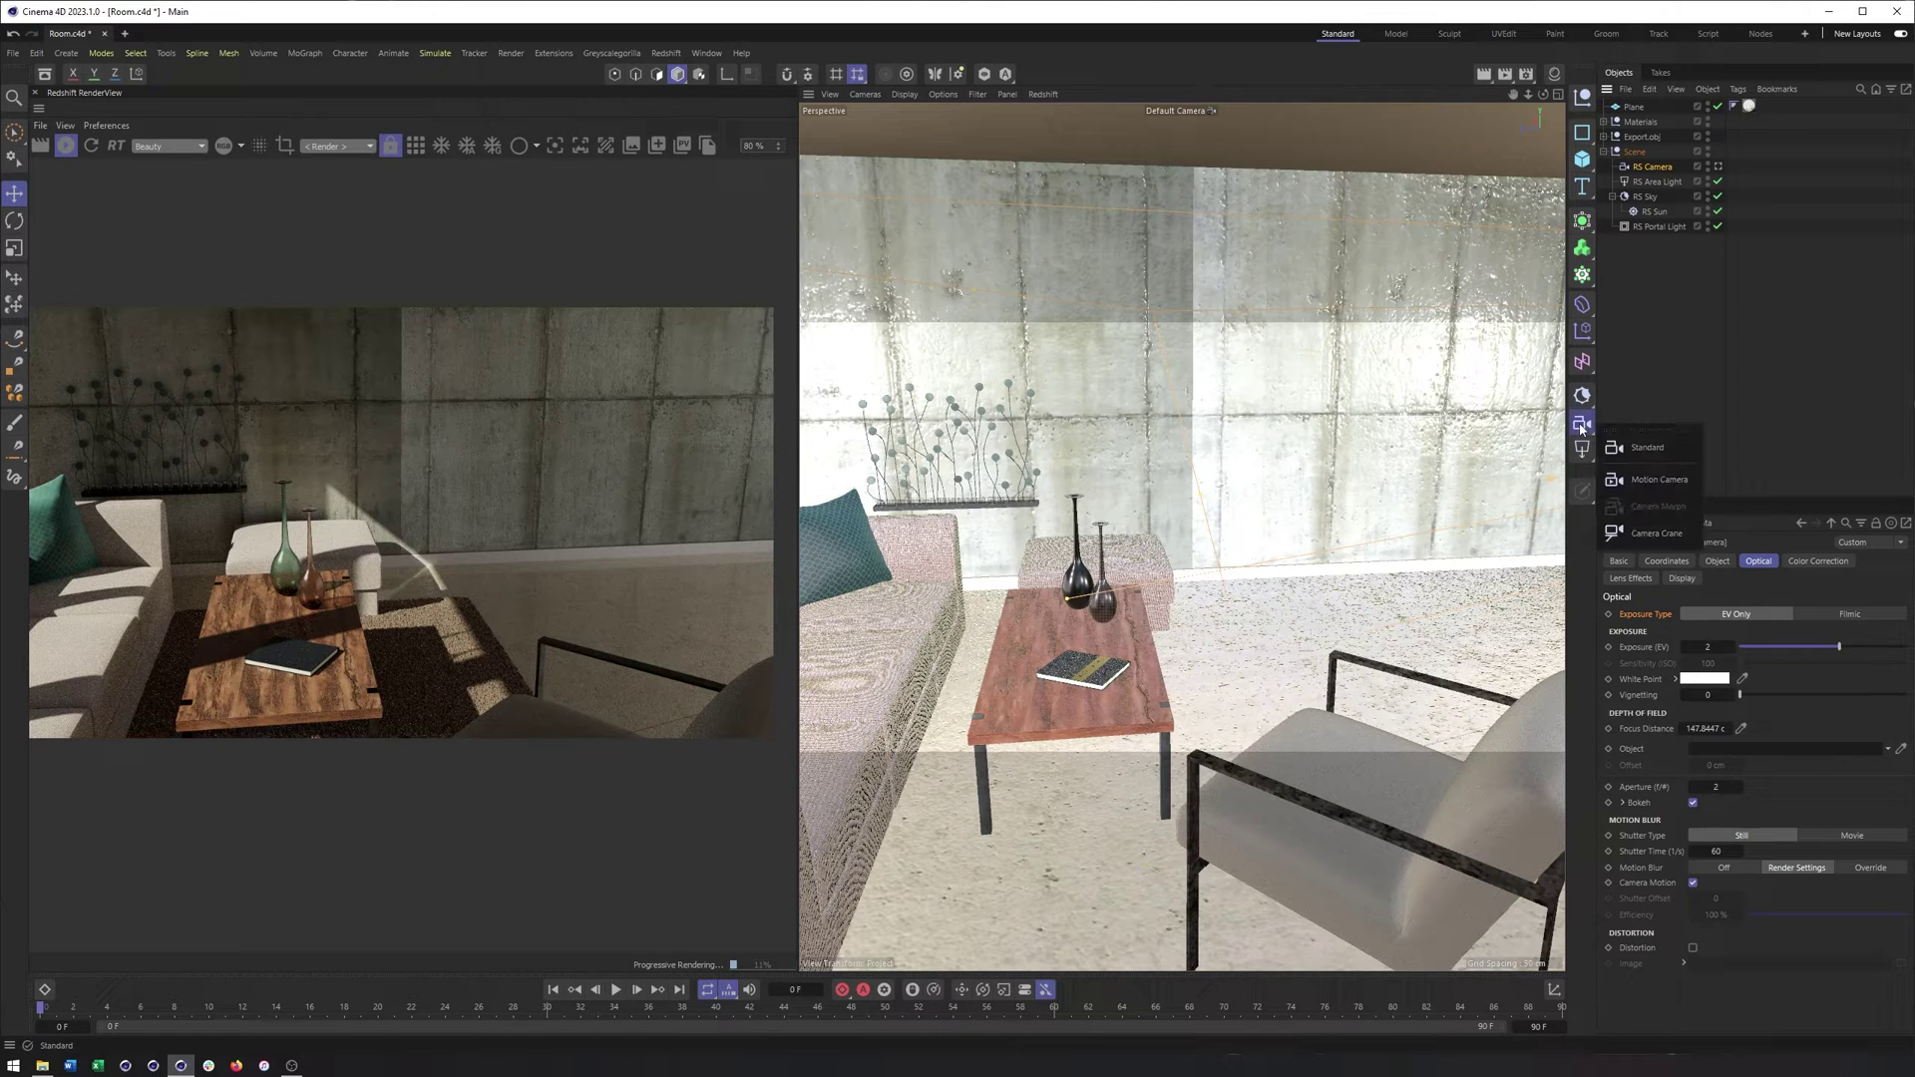
click(1643, 449)
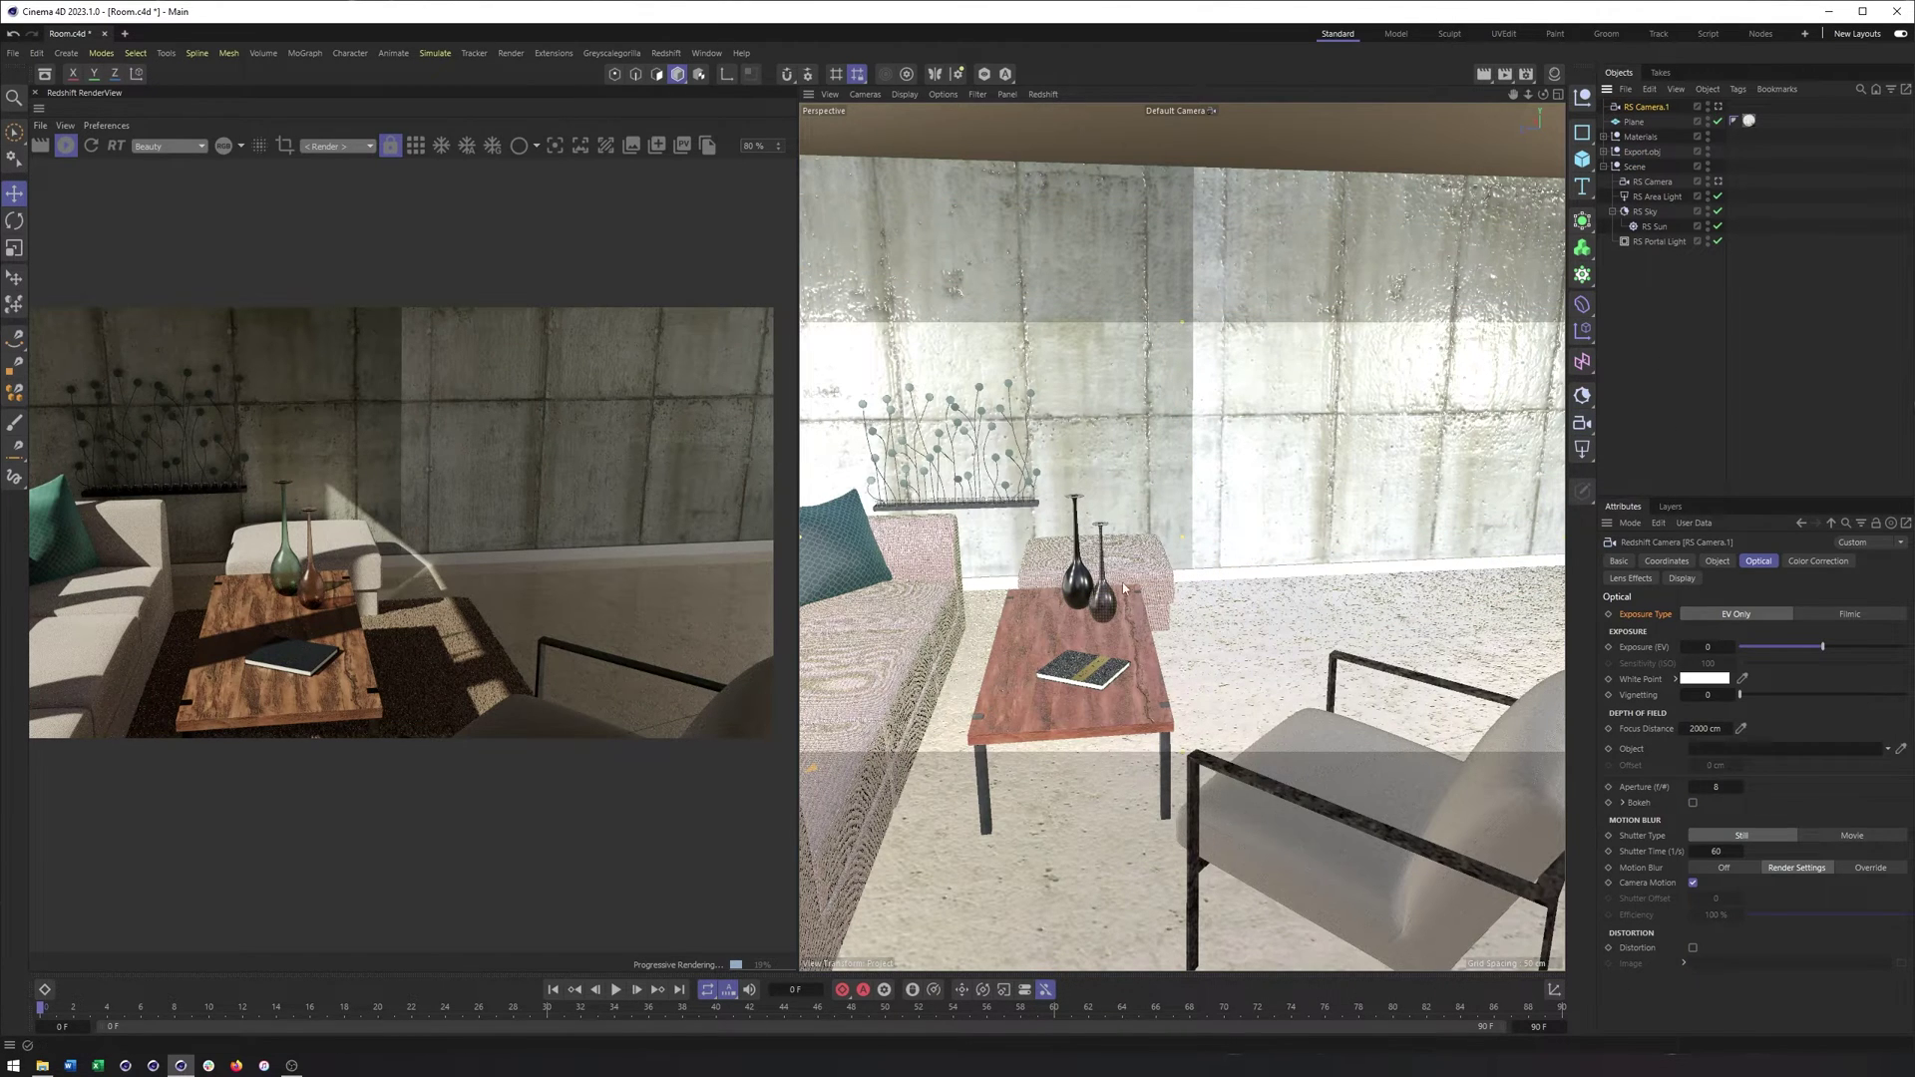
alt+drag(1137, 636, 1174, 616)
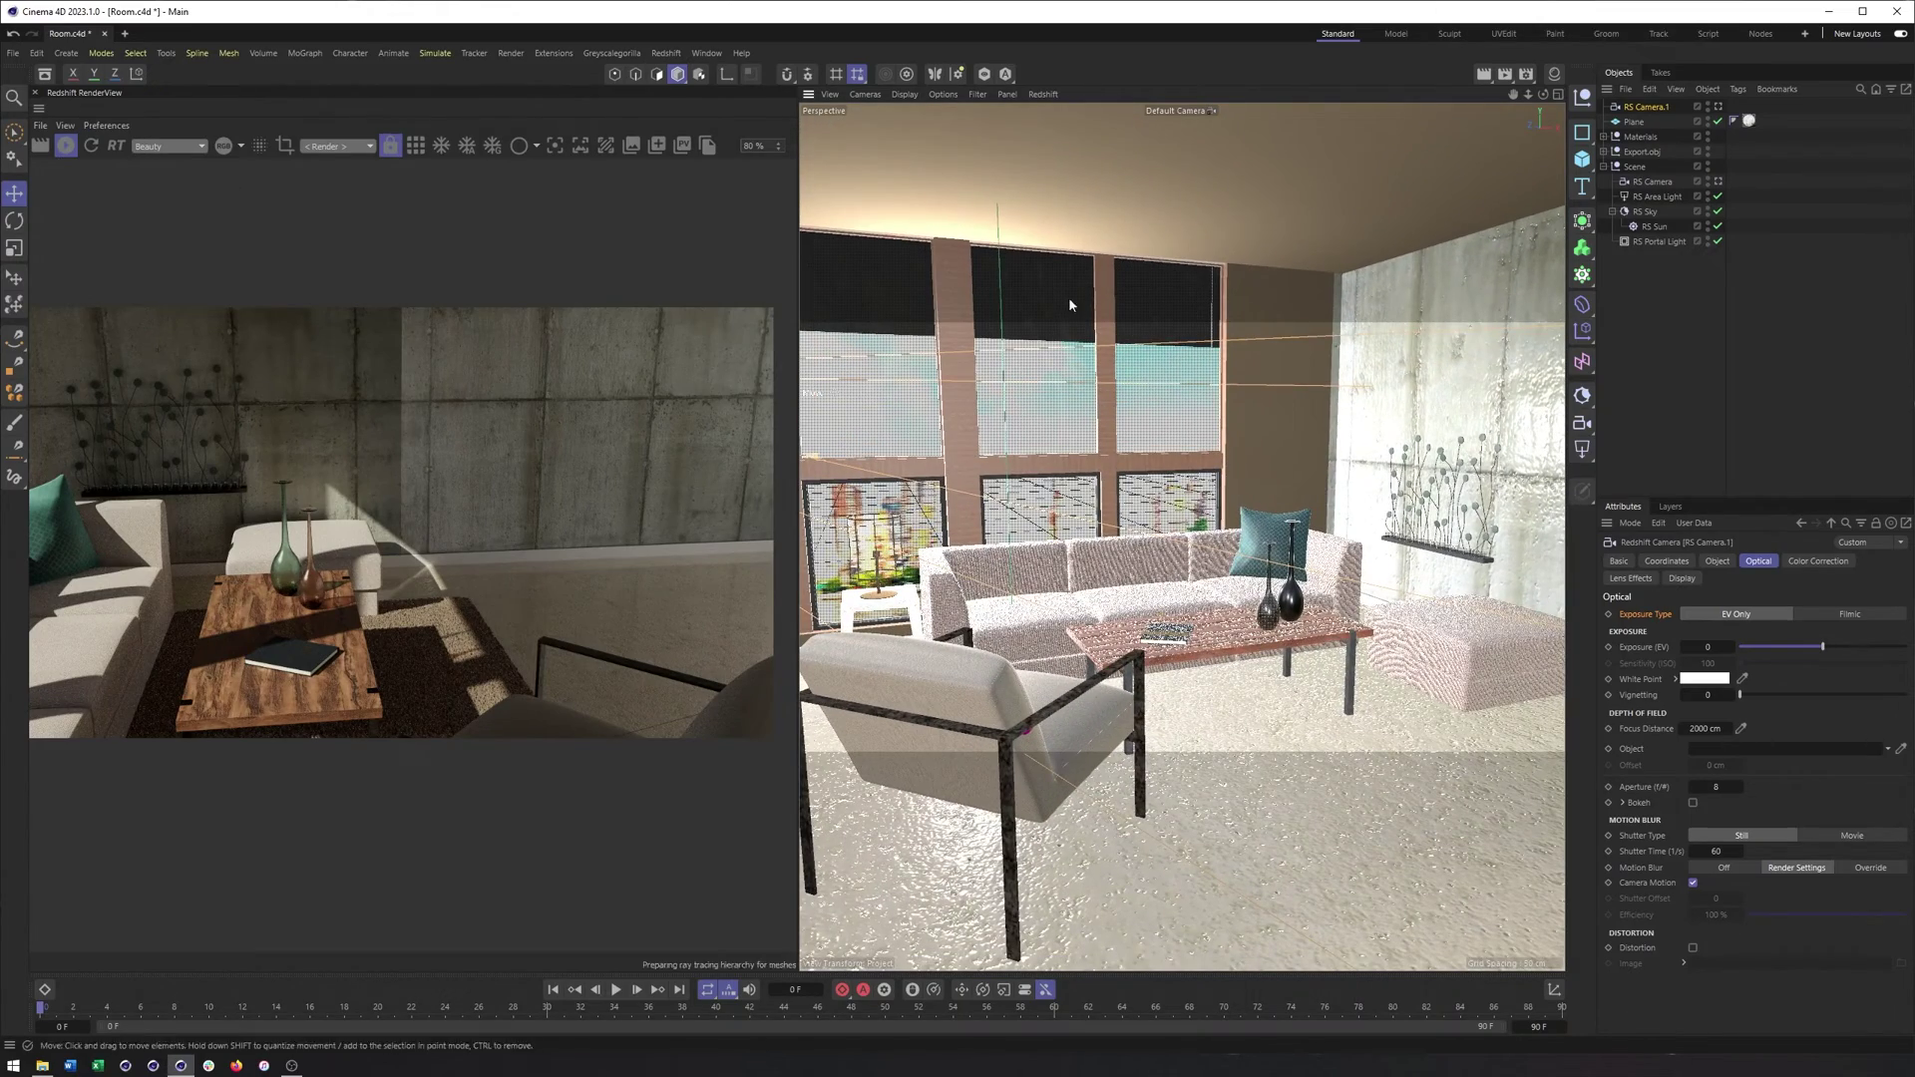
Step: View through RS Camera.1 and frame the windows, sofa and coffee table
click(1716, 107)
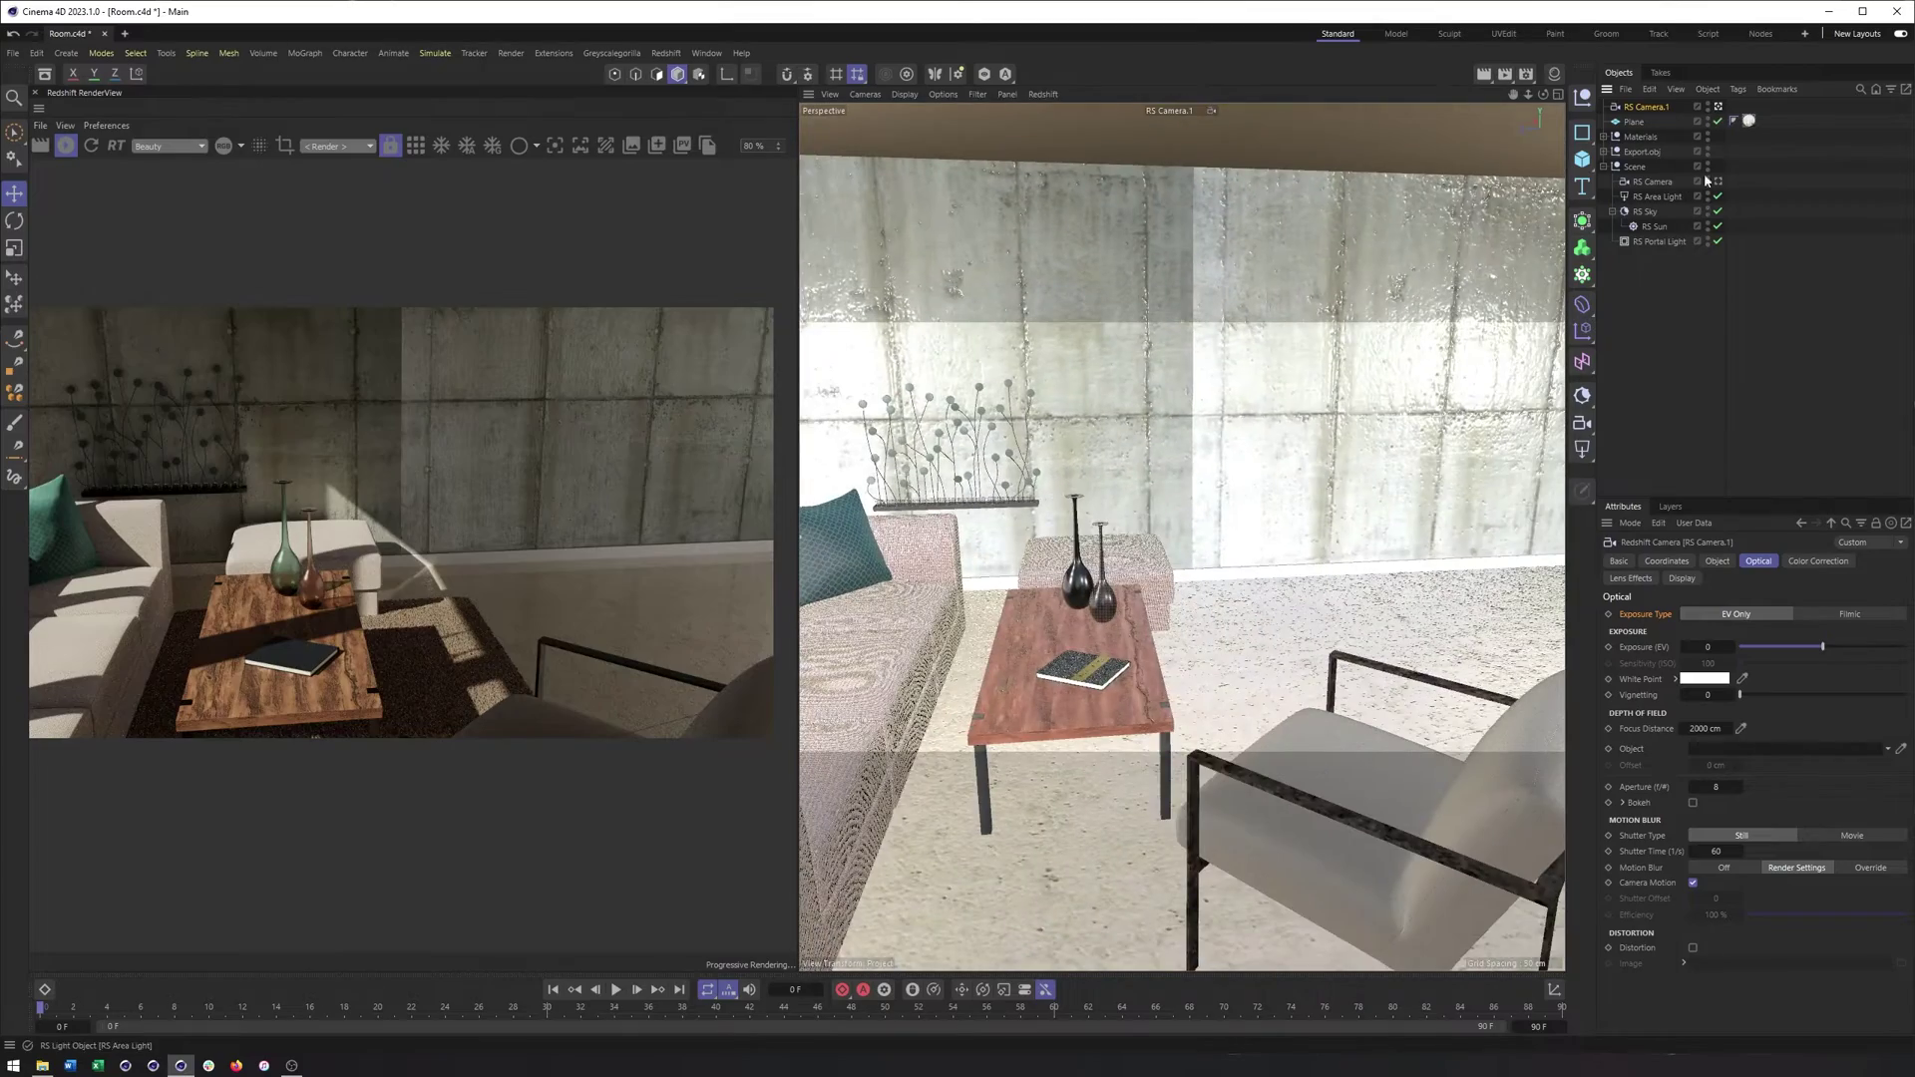
alt+drag(1135, 688, 1224, 703)
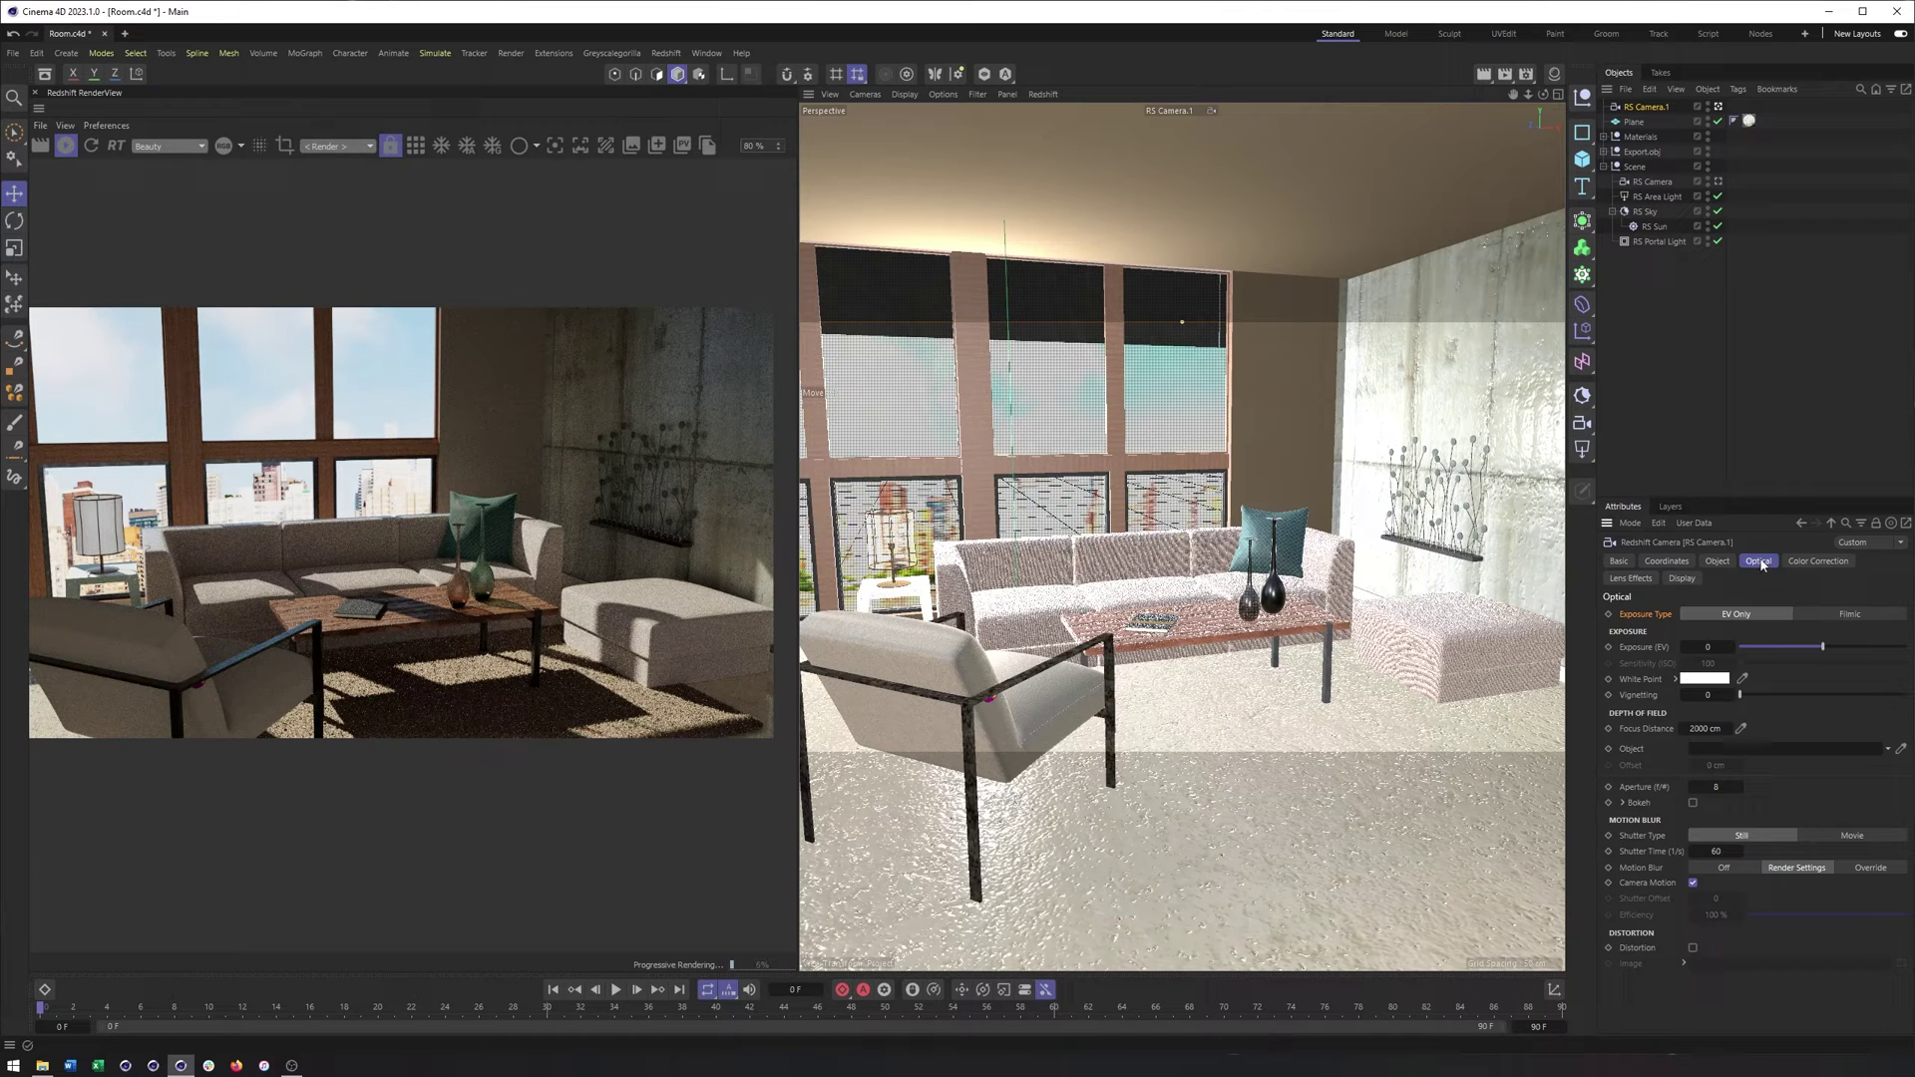
click(1667, 561)
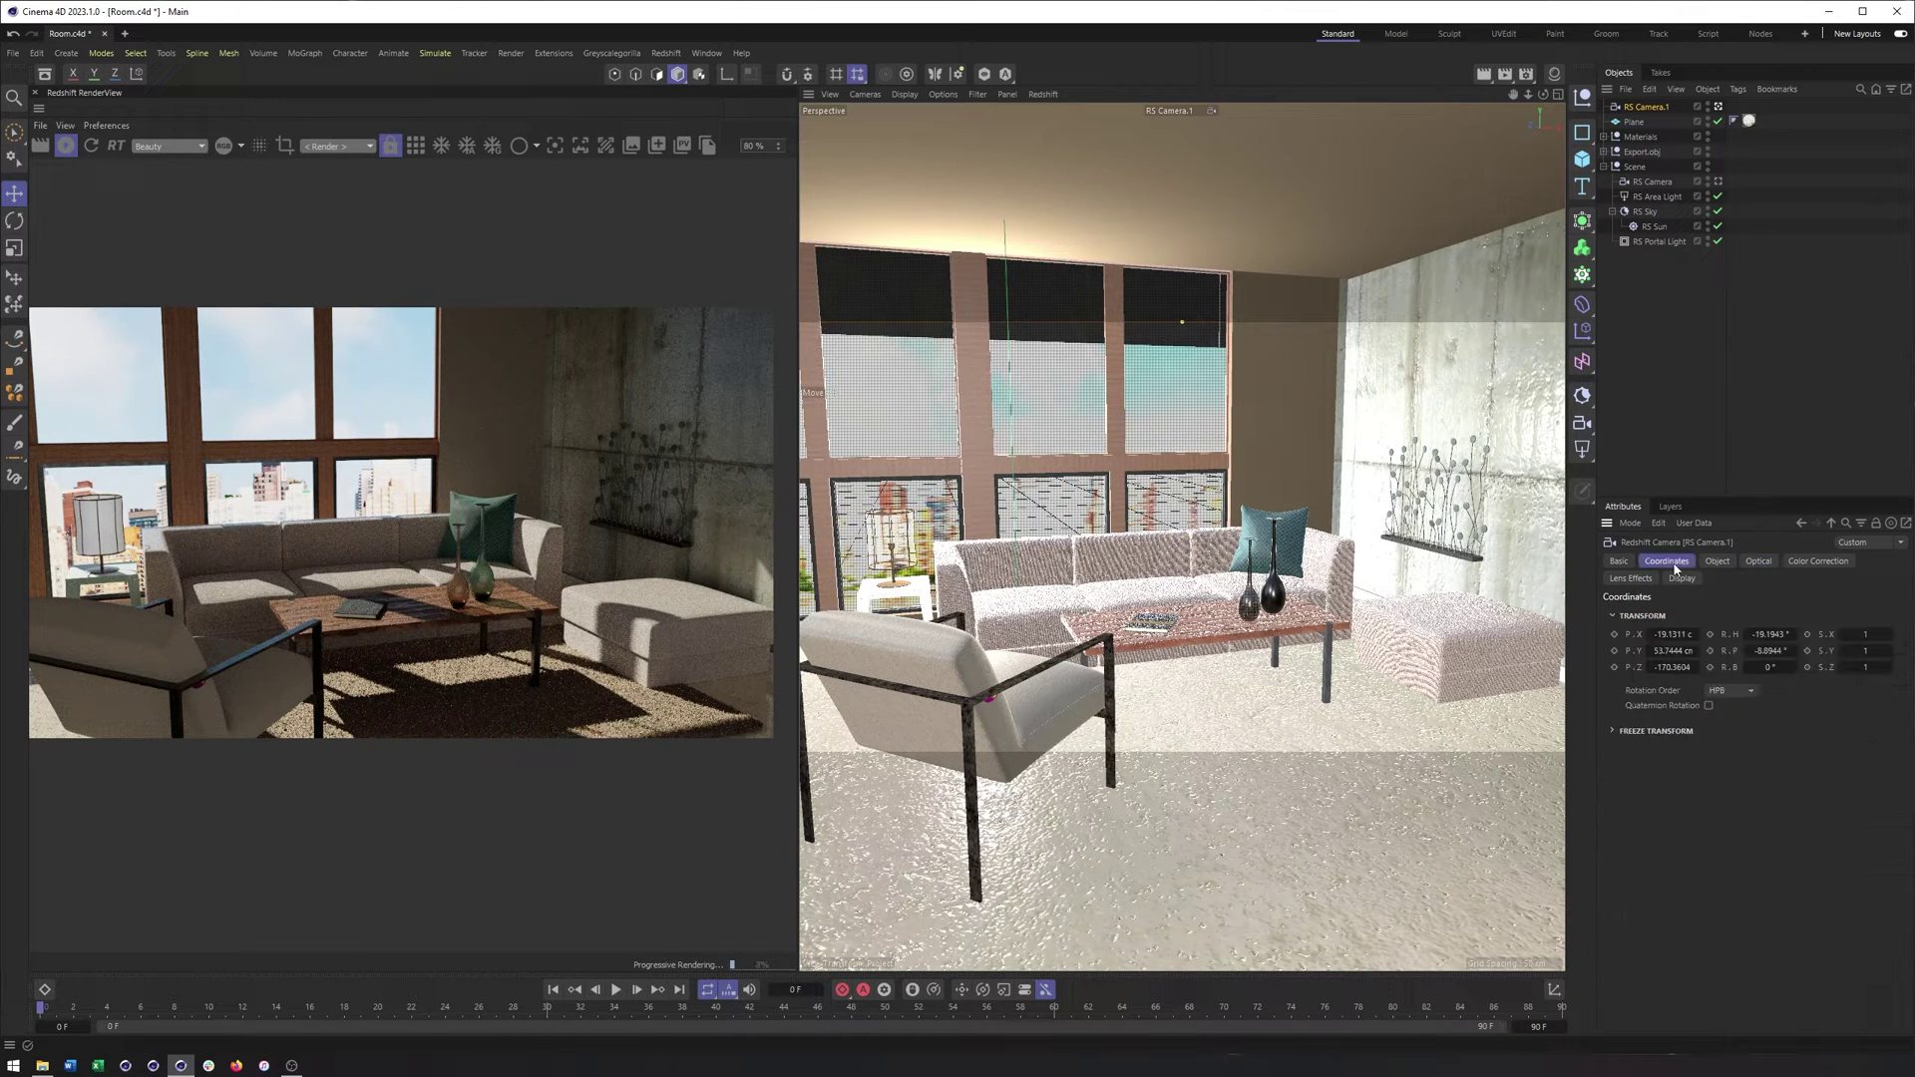
Step: Try Fisheye and then Spherical projection on RS Camera.1
click(1726, 564)
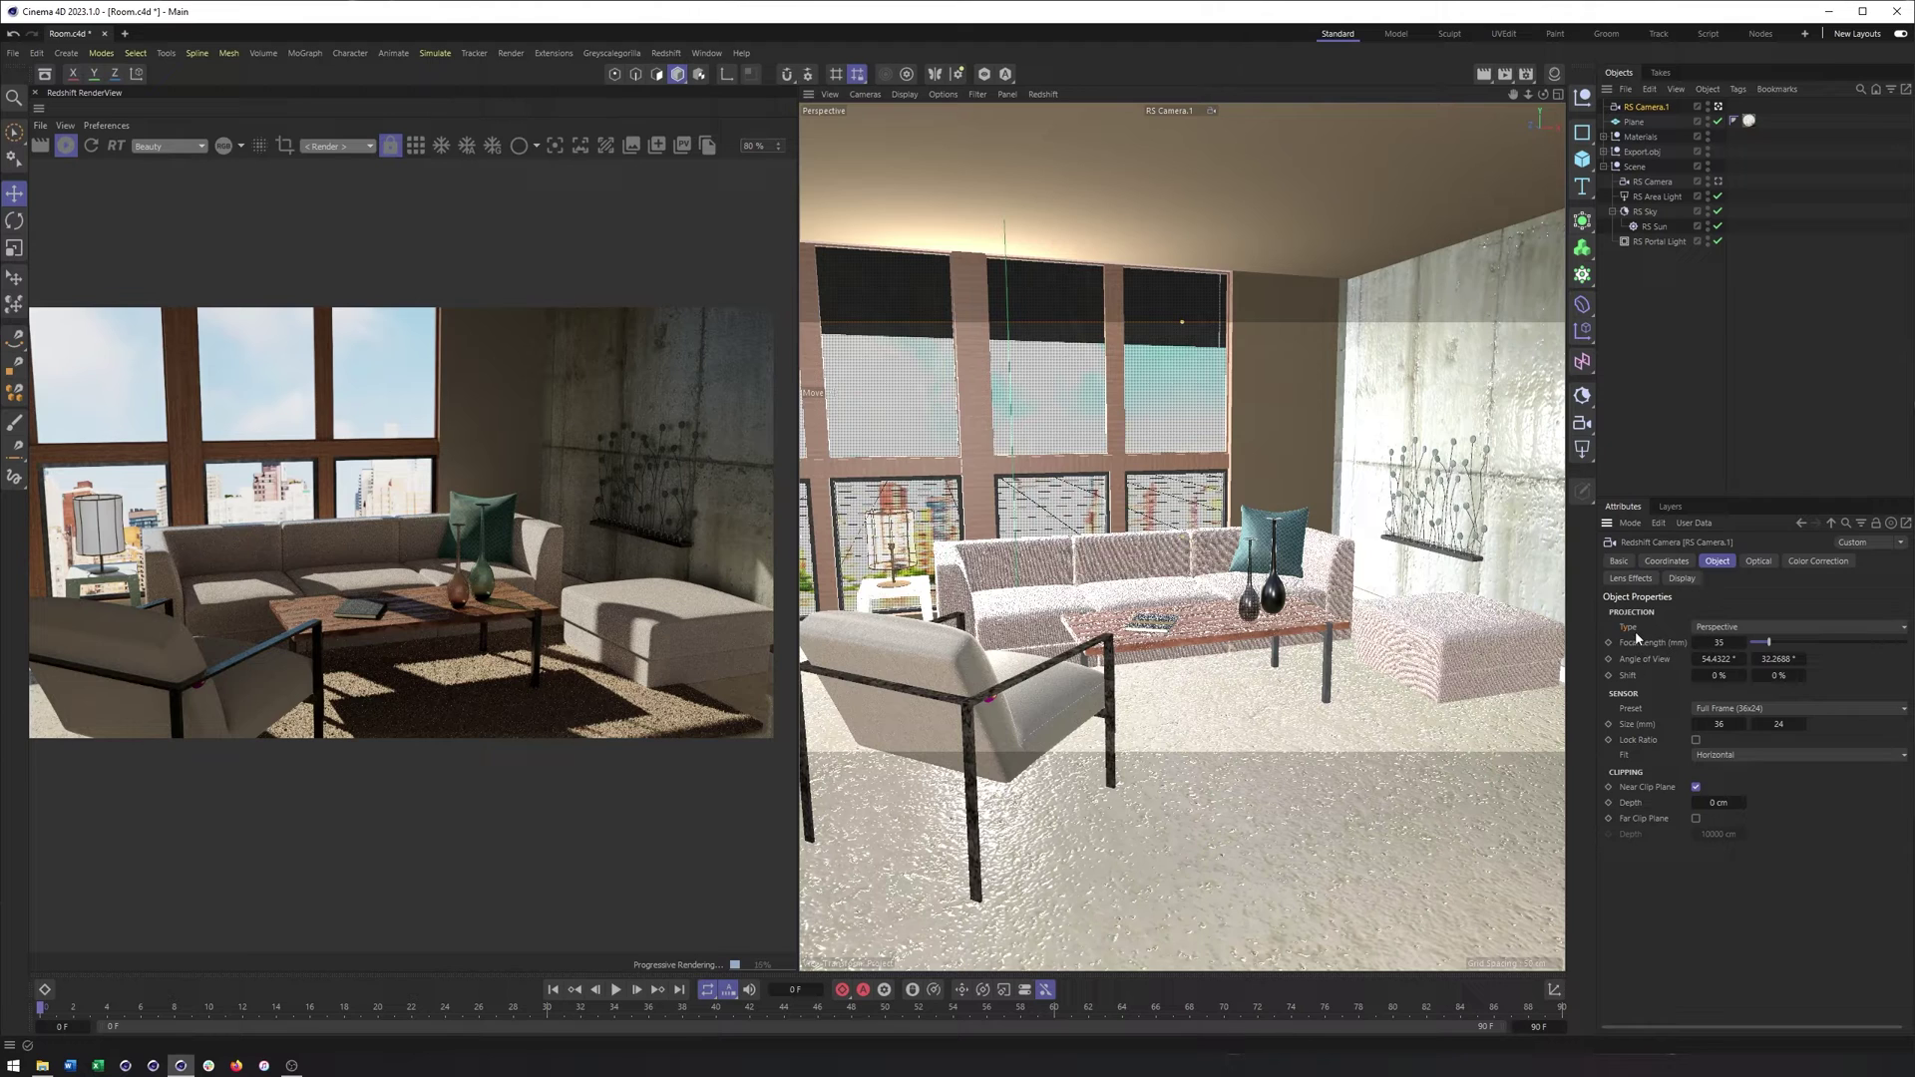
click(1752, 626)
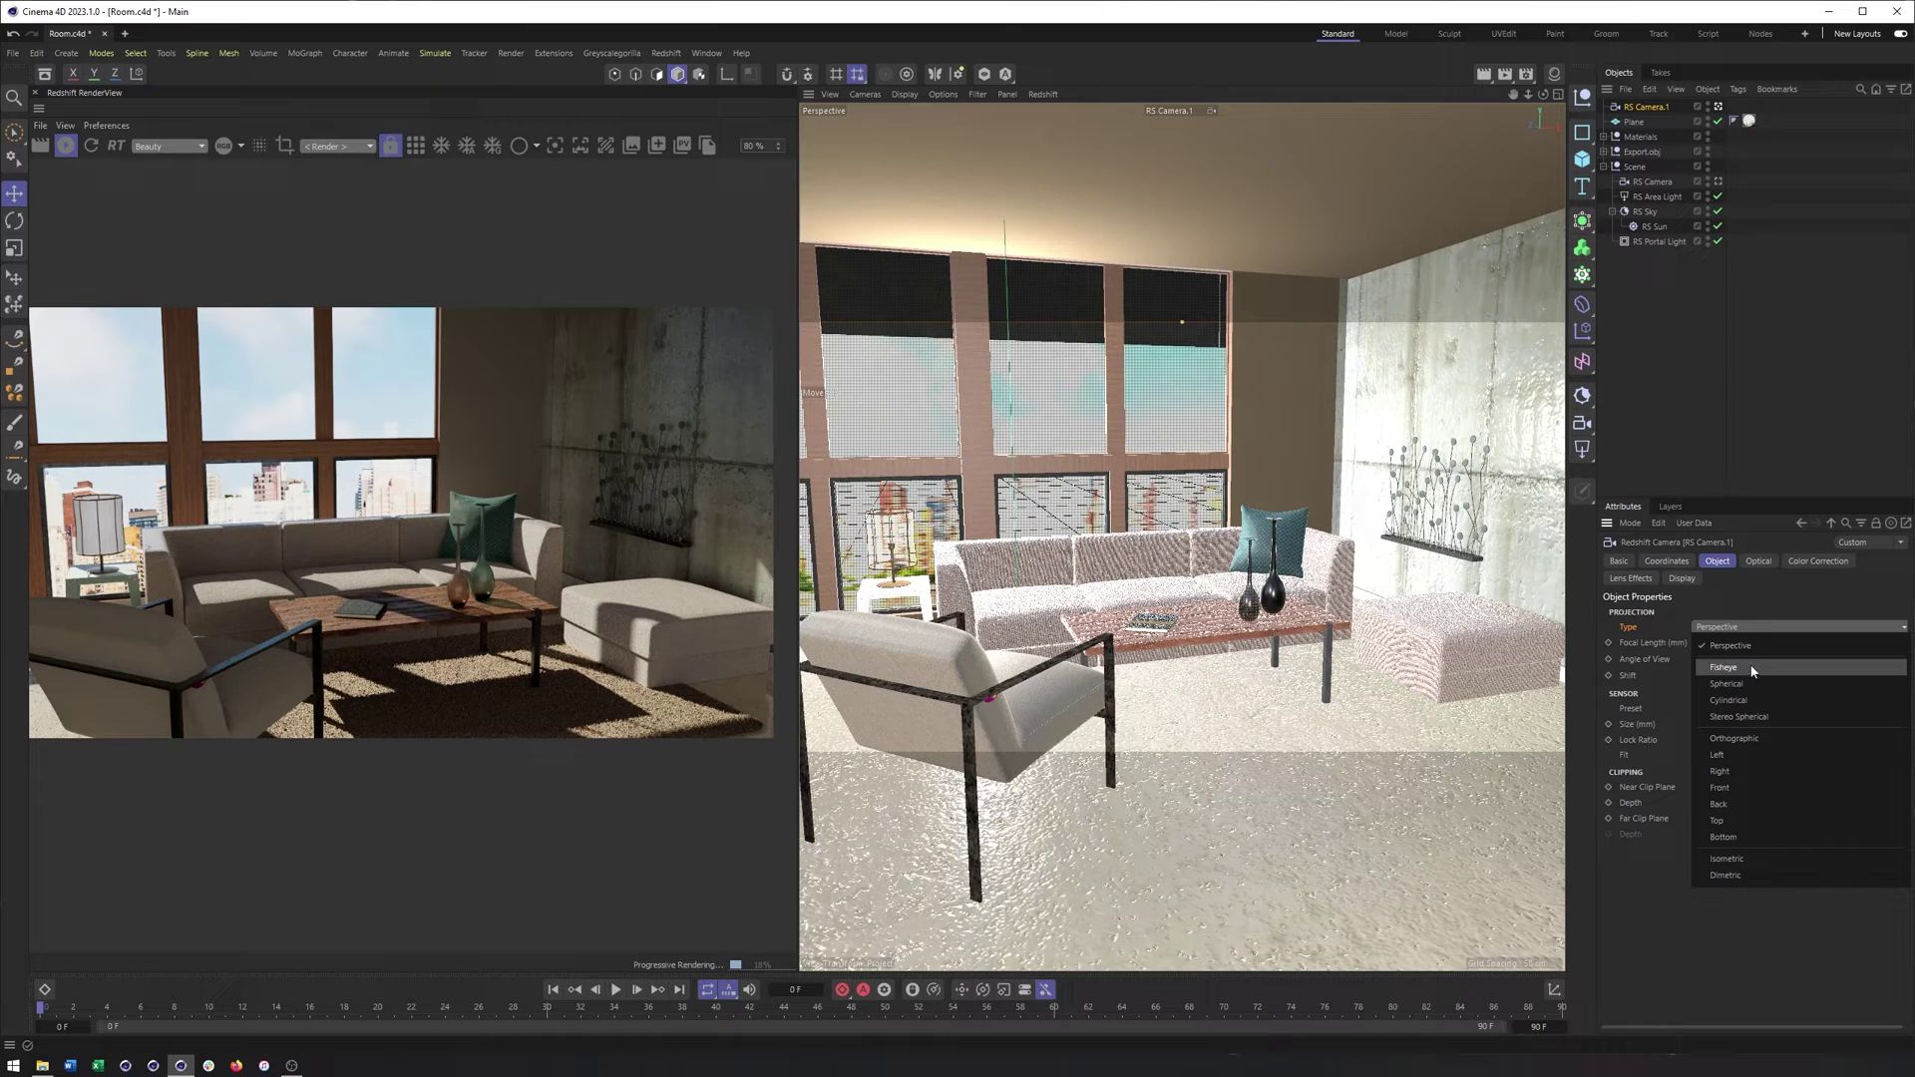
click(1752, 667)
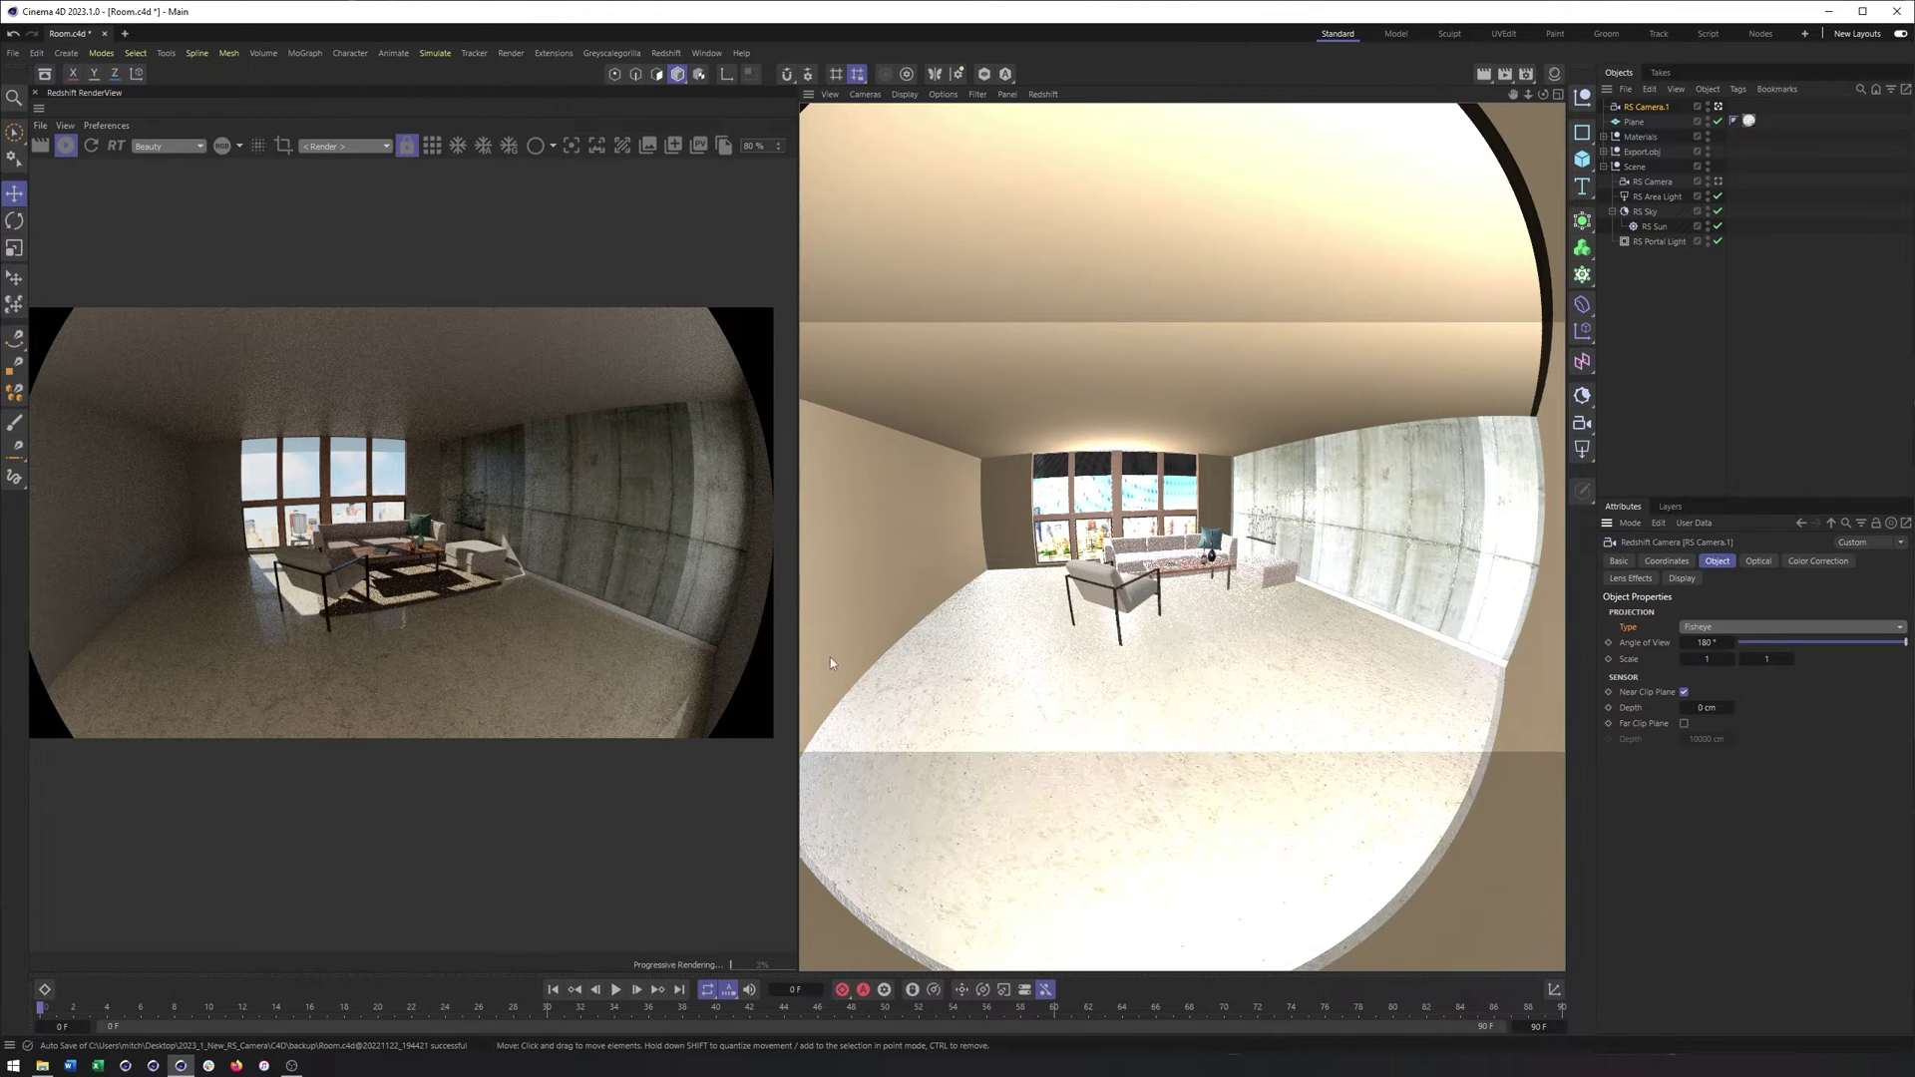
click(1732, 625)
click(1722, 684)
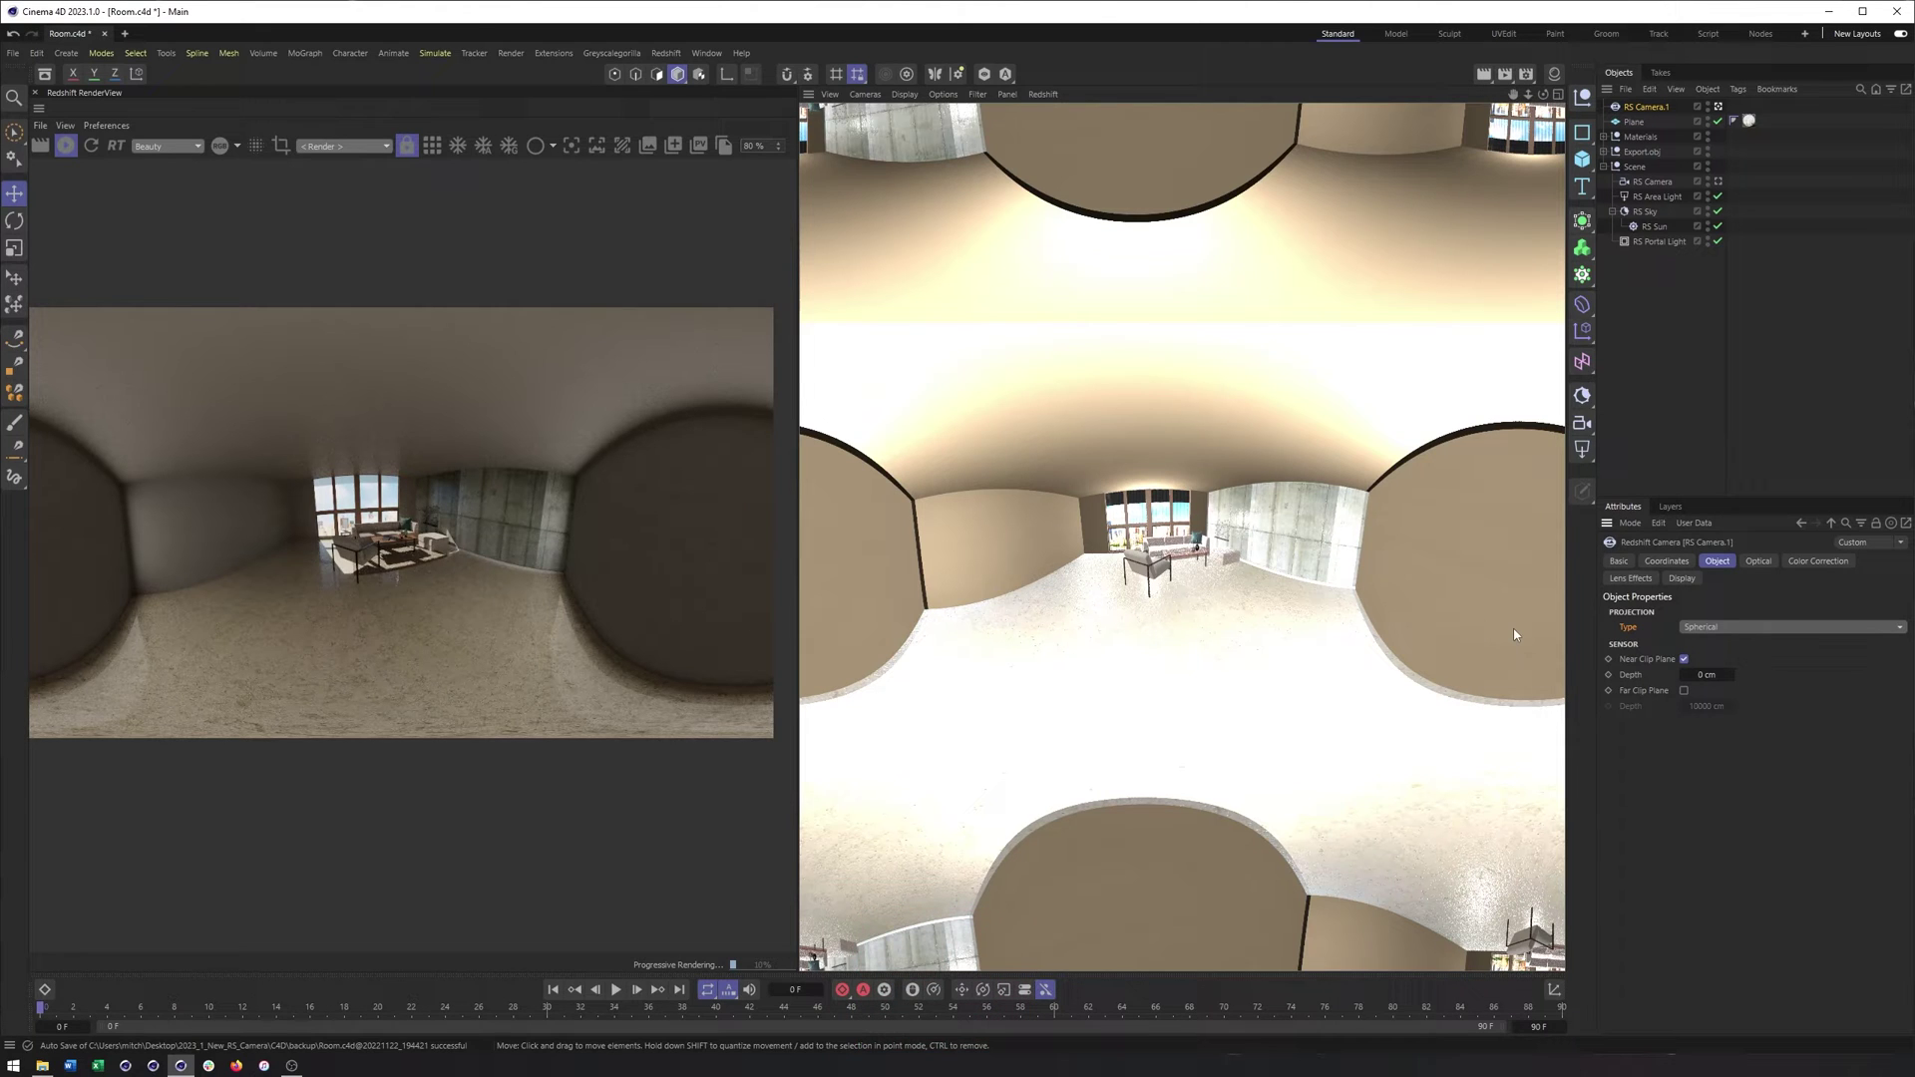
Step: Return the projection to Perspective and raise the focal length to 86.4 mm
click(1760, 628)
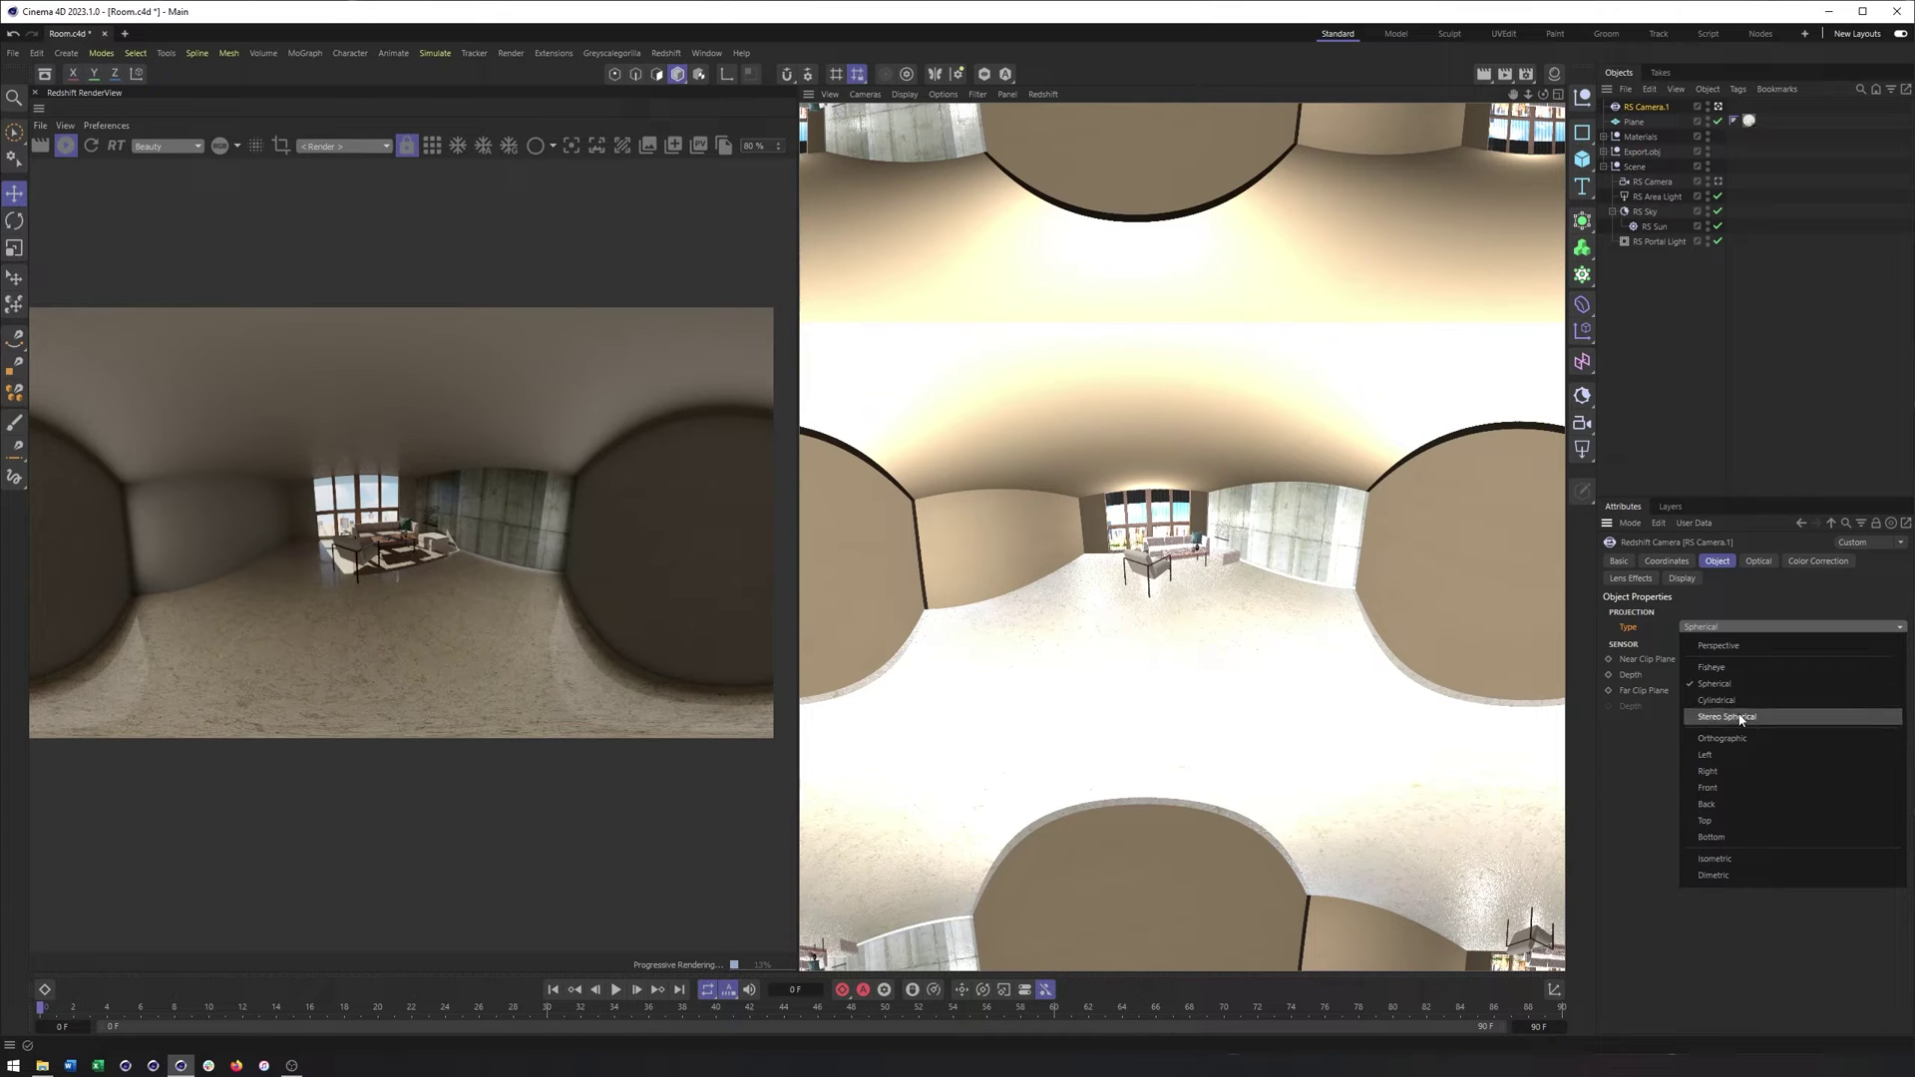
click(1743, 644)
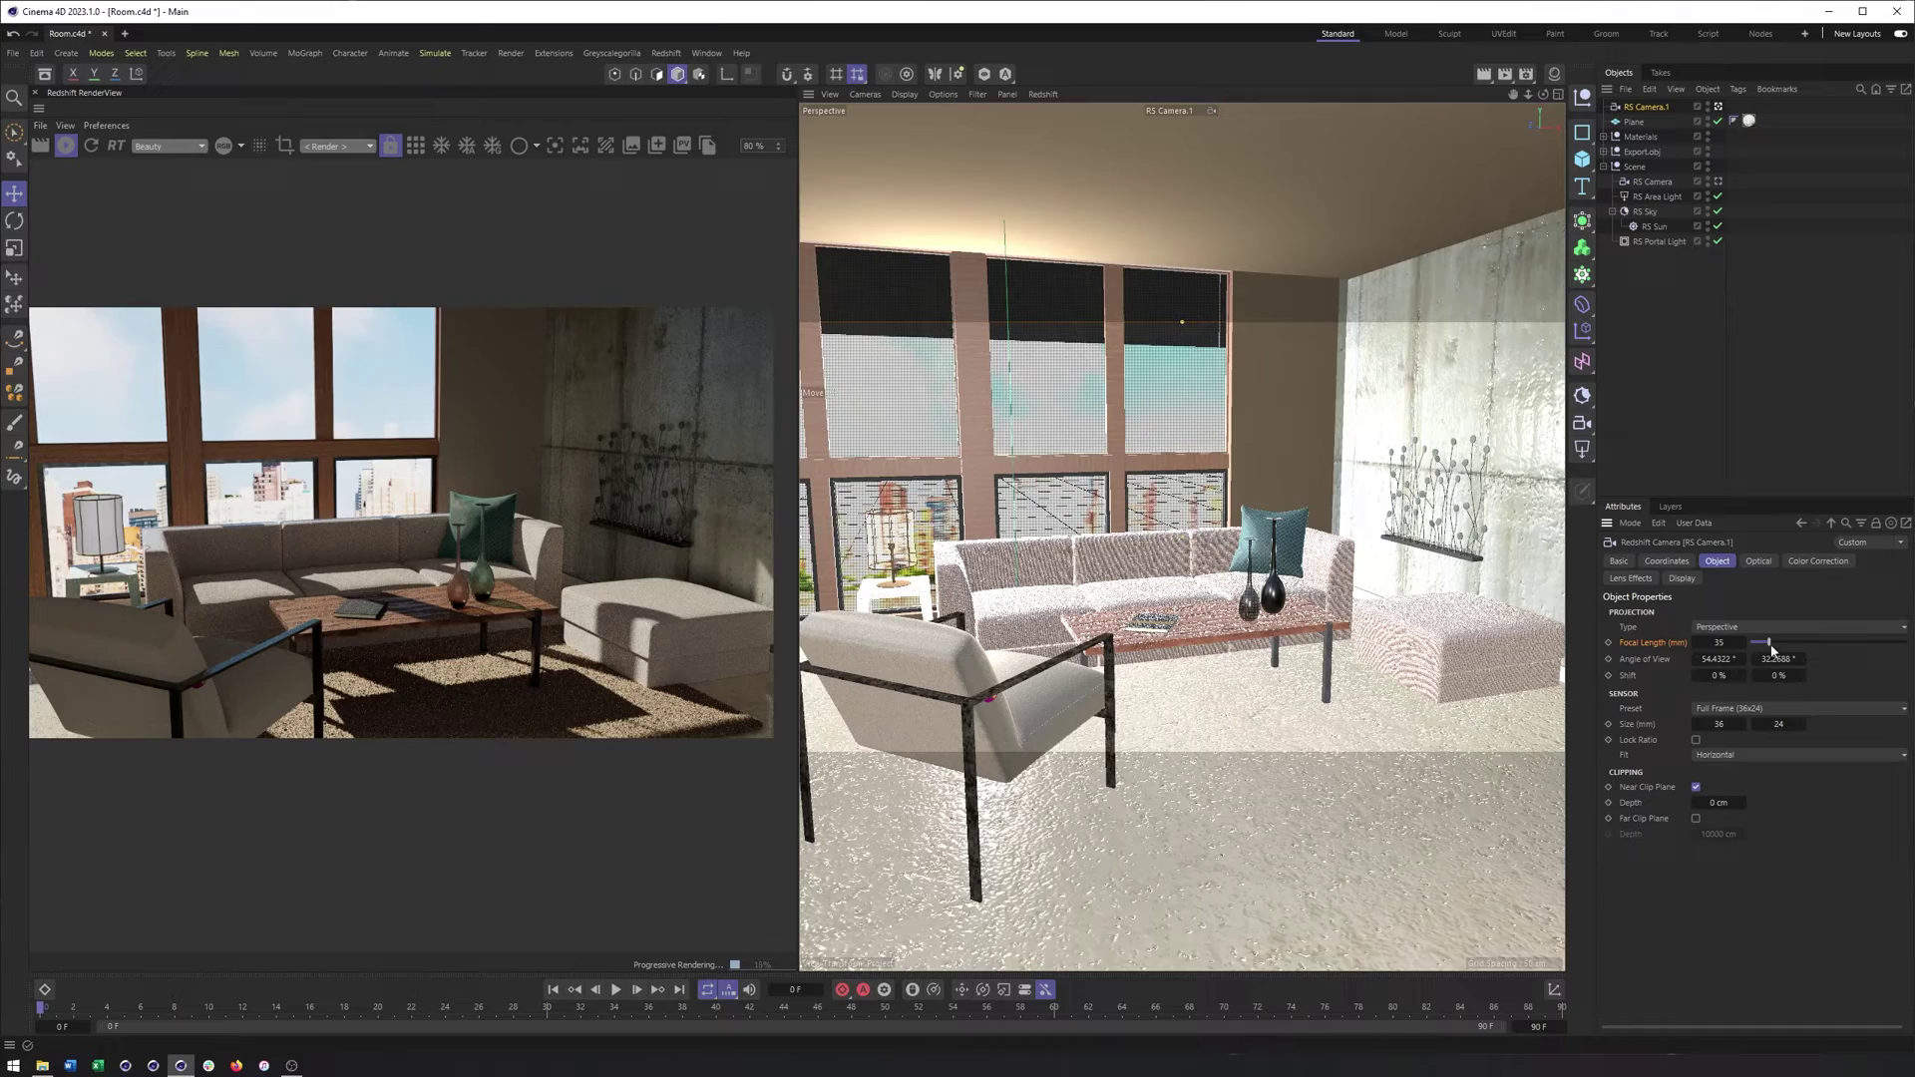
drag(1771, 648, 1814, 643)
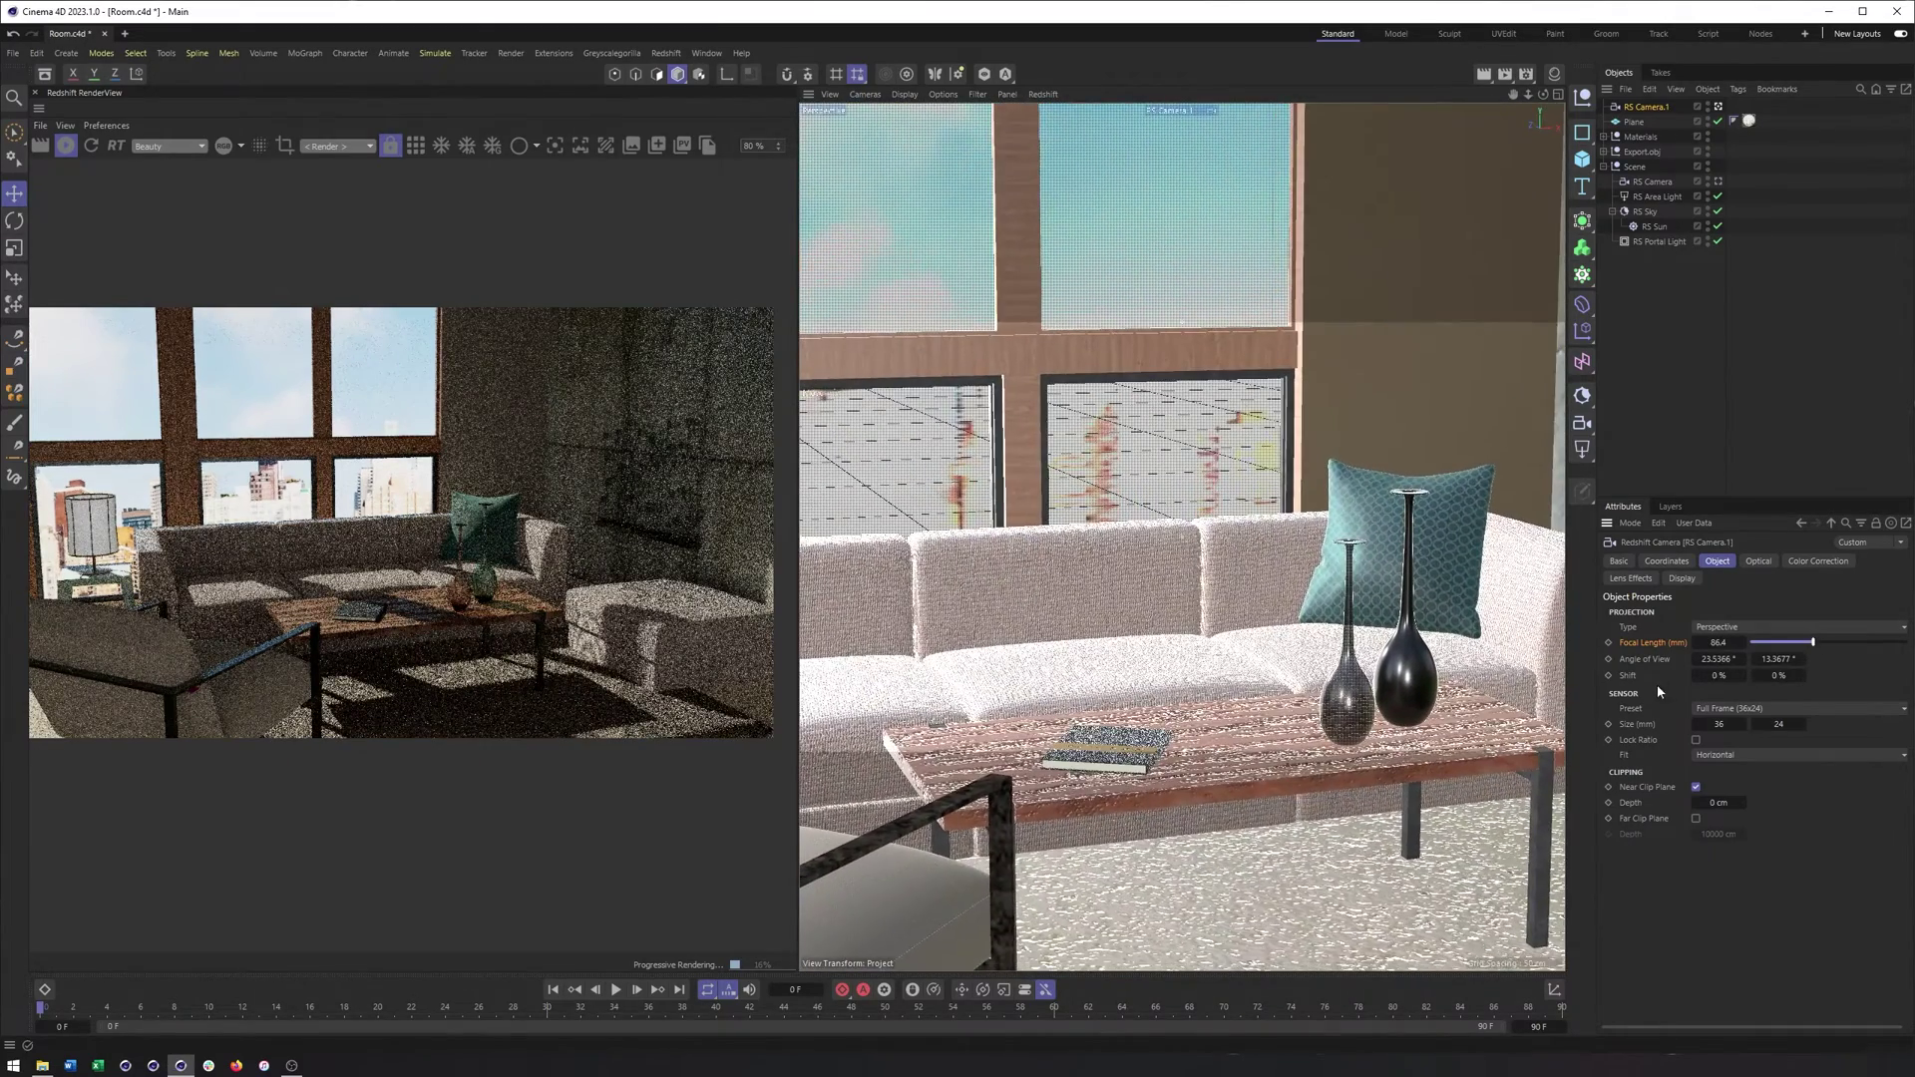
key(ctrl+z)
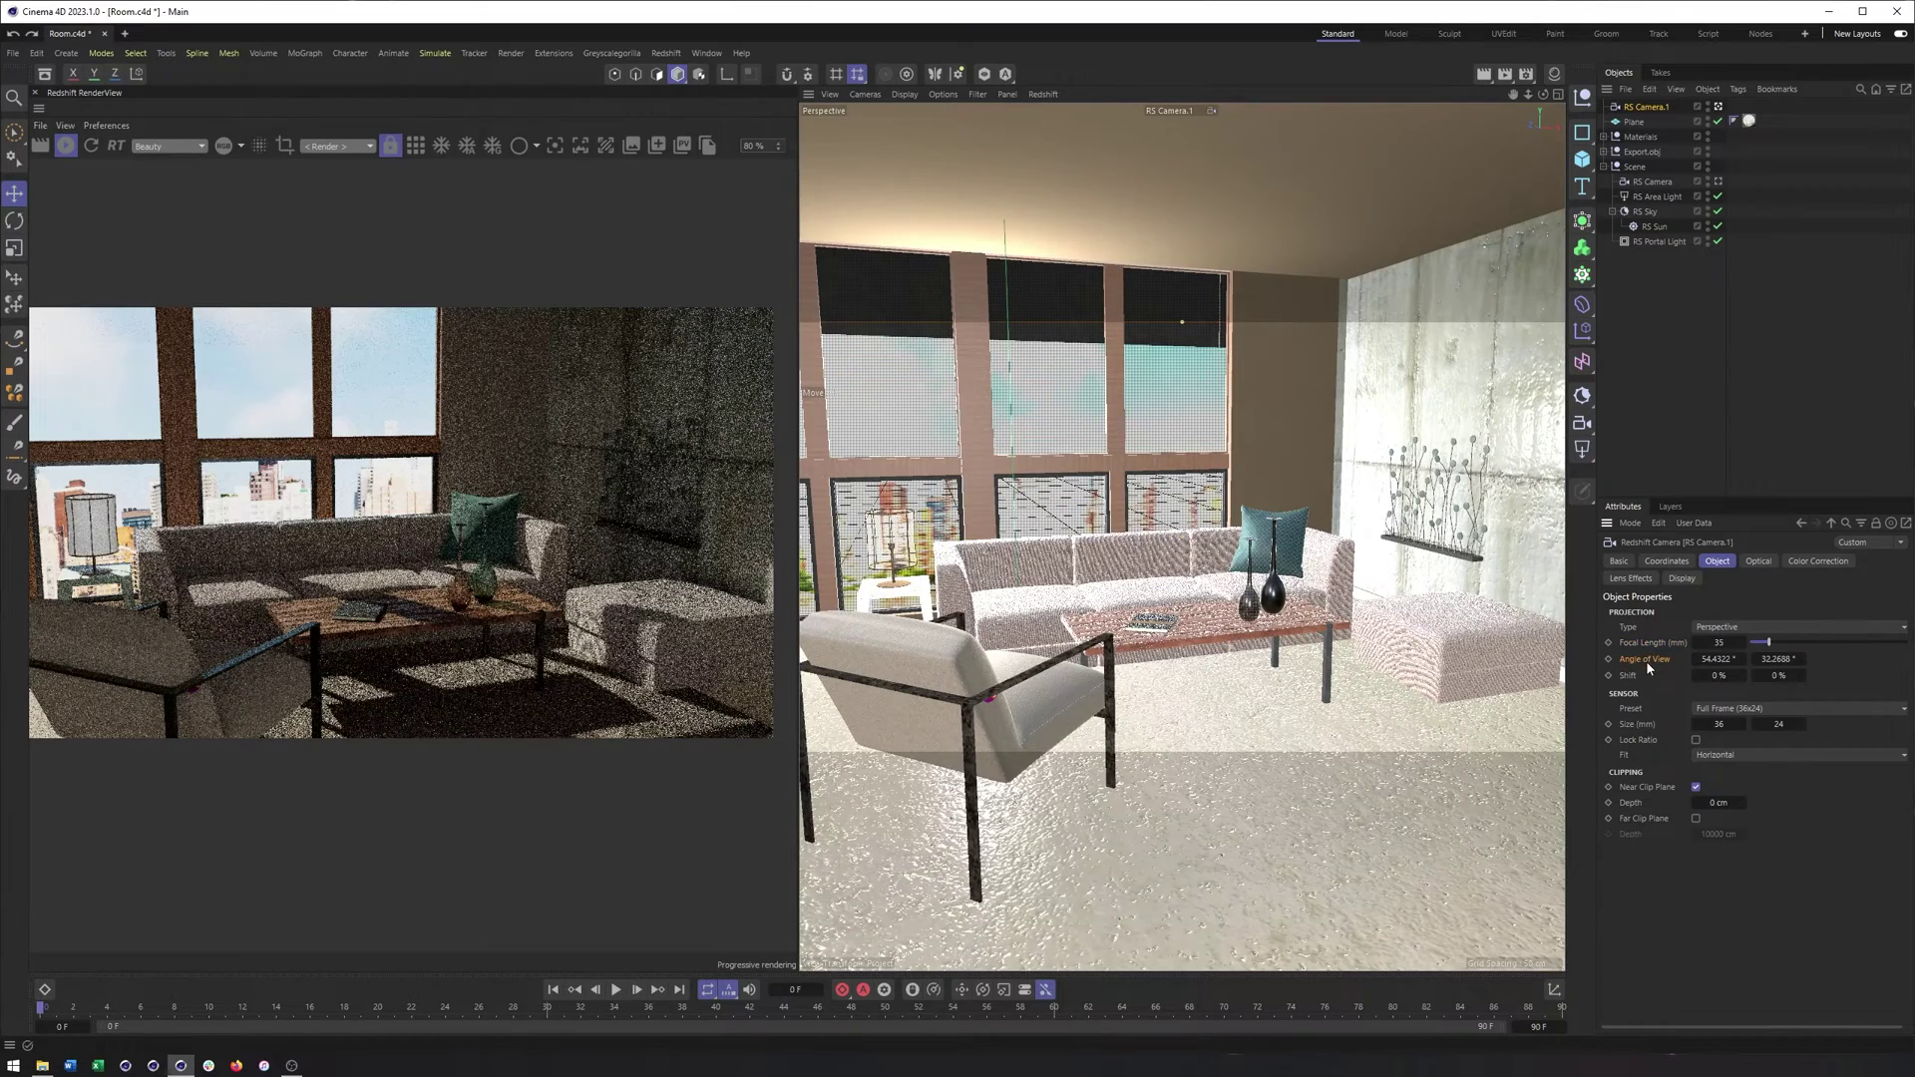
mouse_move(1717, 675)
mouse_down()
mouse_move(1788, 675)
mouse_move(1739, 679)
mouse_up()
key(ctrl+z)
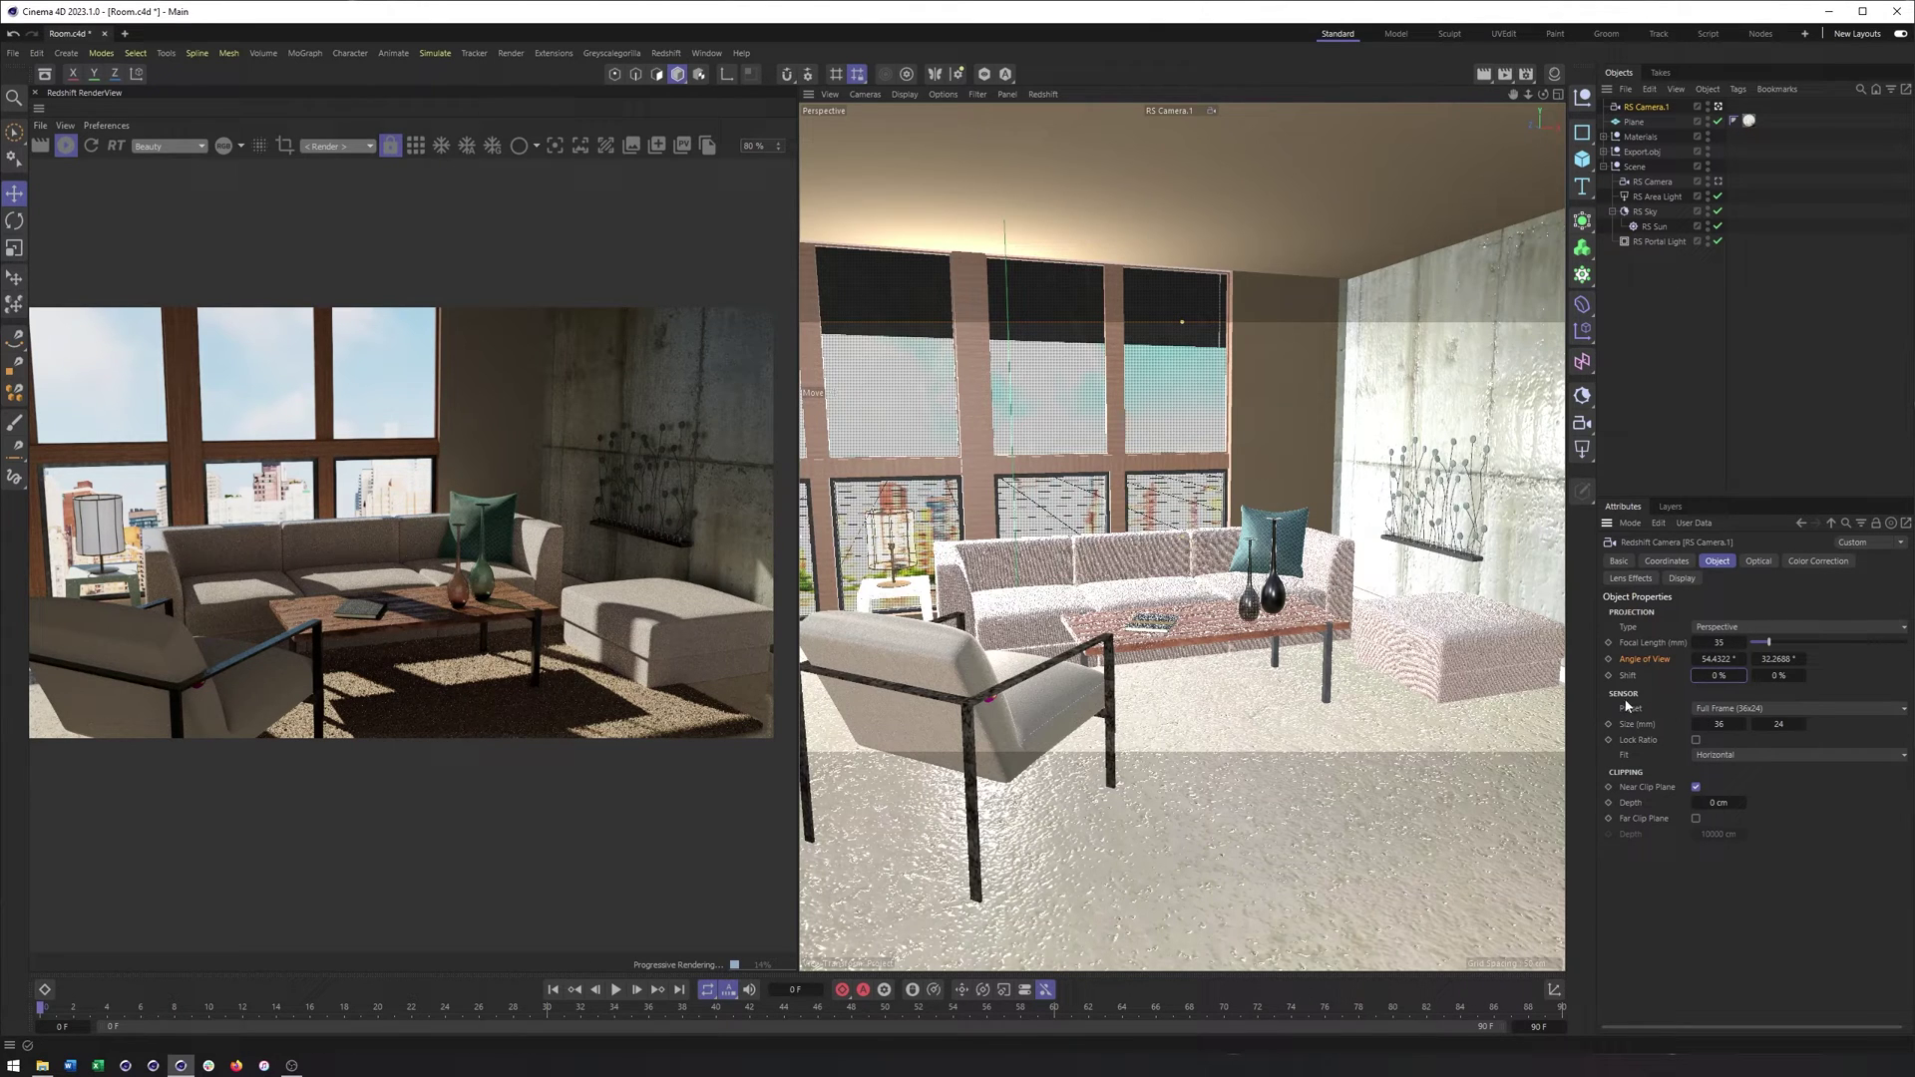
Step: Try the APS-C (23.5x15.7) sensor preset, then undo back to Full Frame 36x24
click(1709, 710)
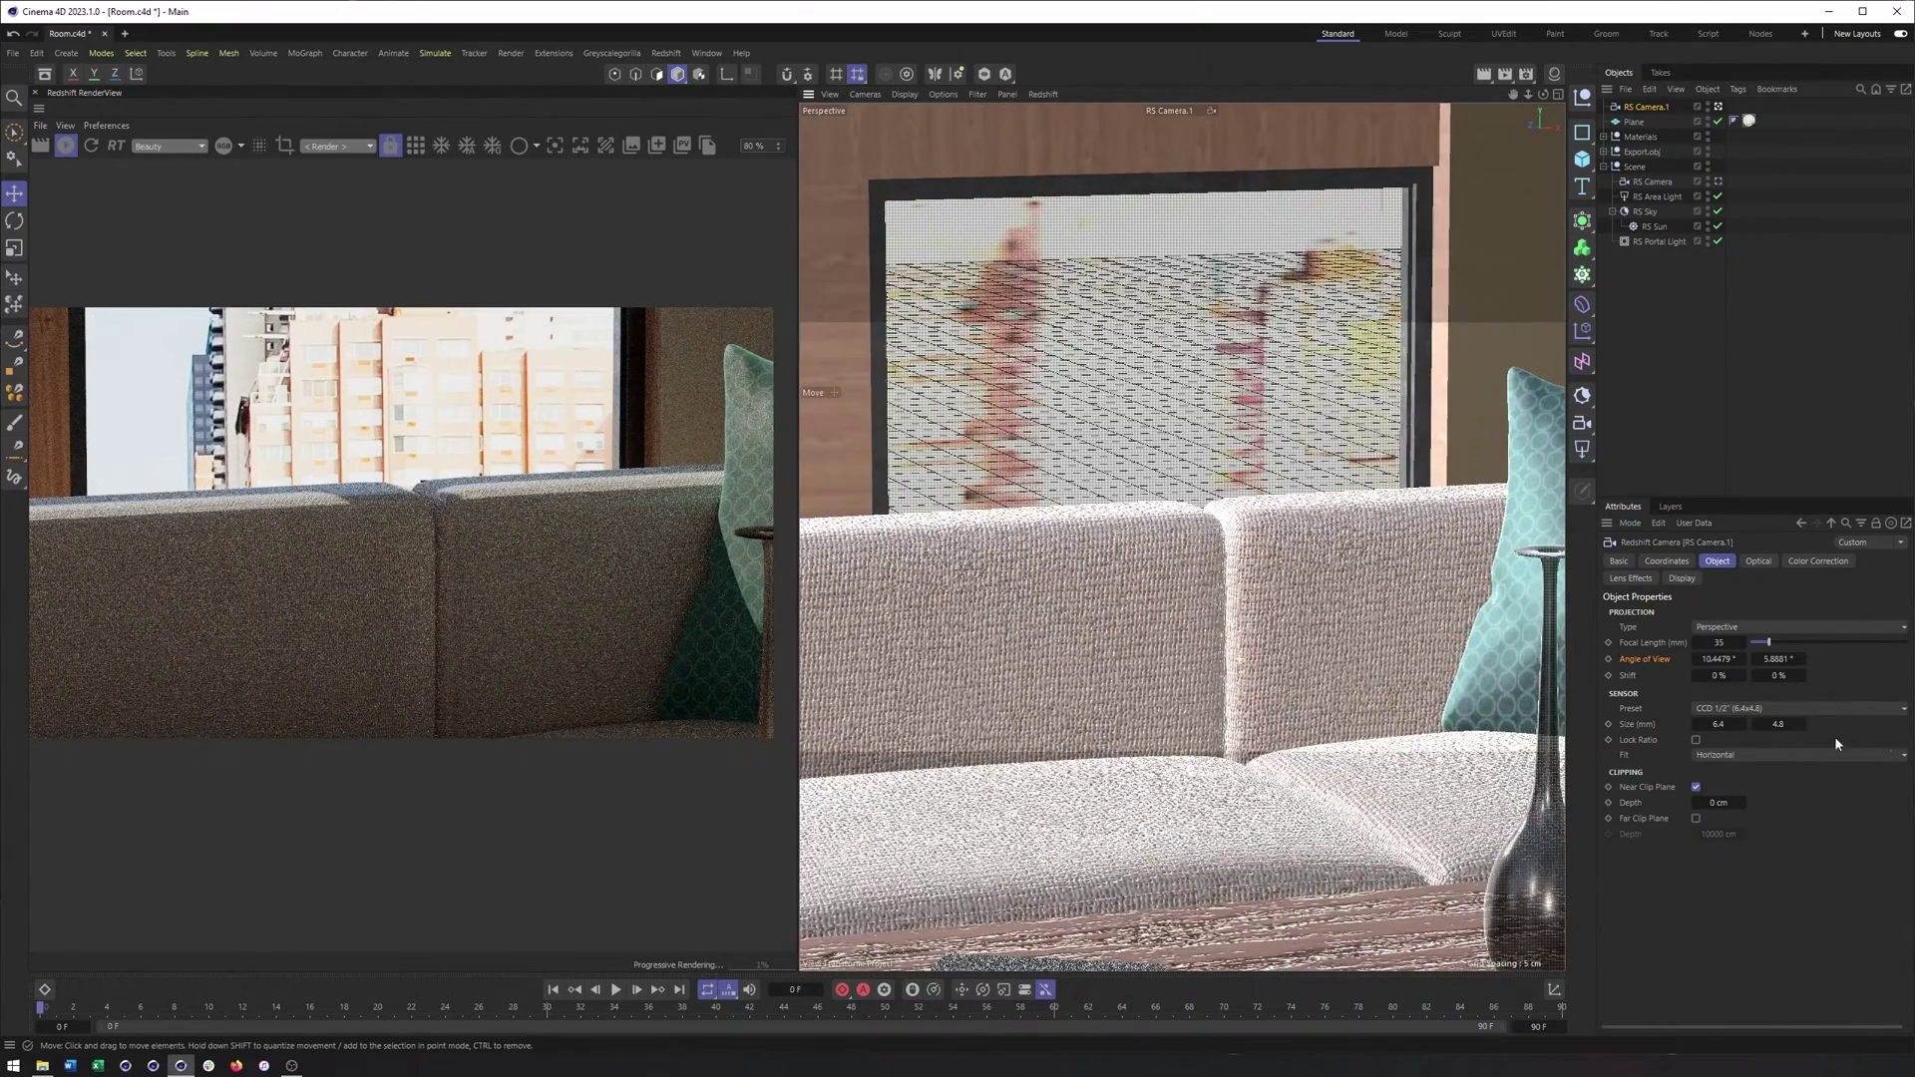
click(1755, 708)
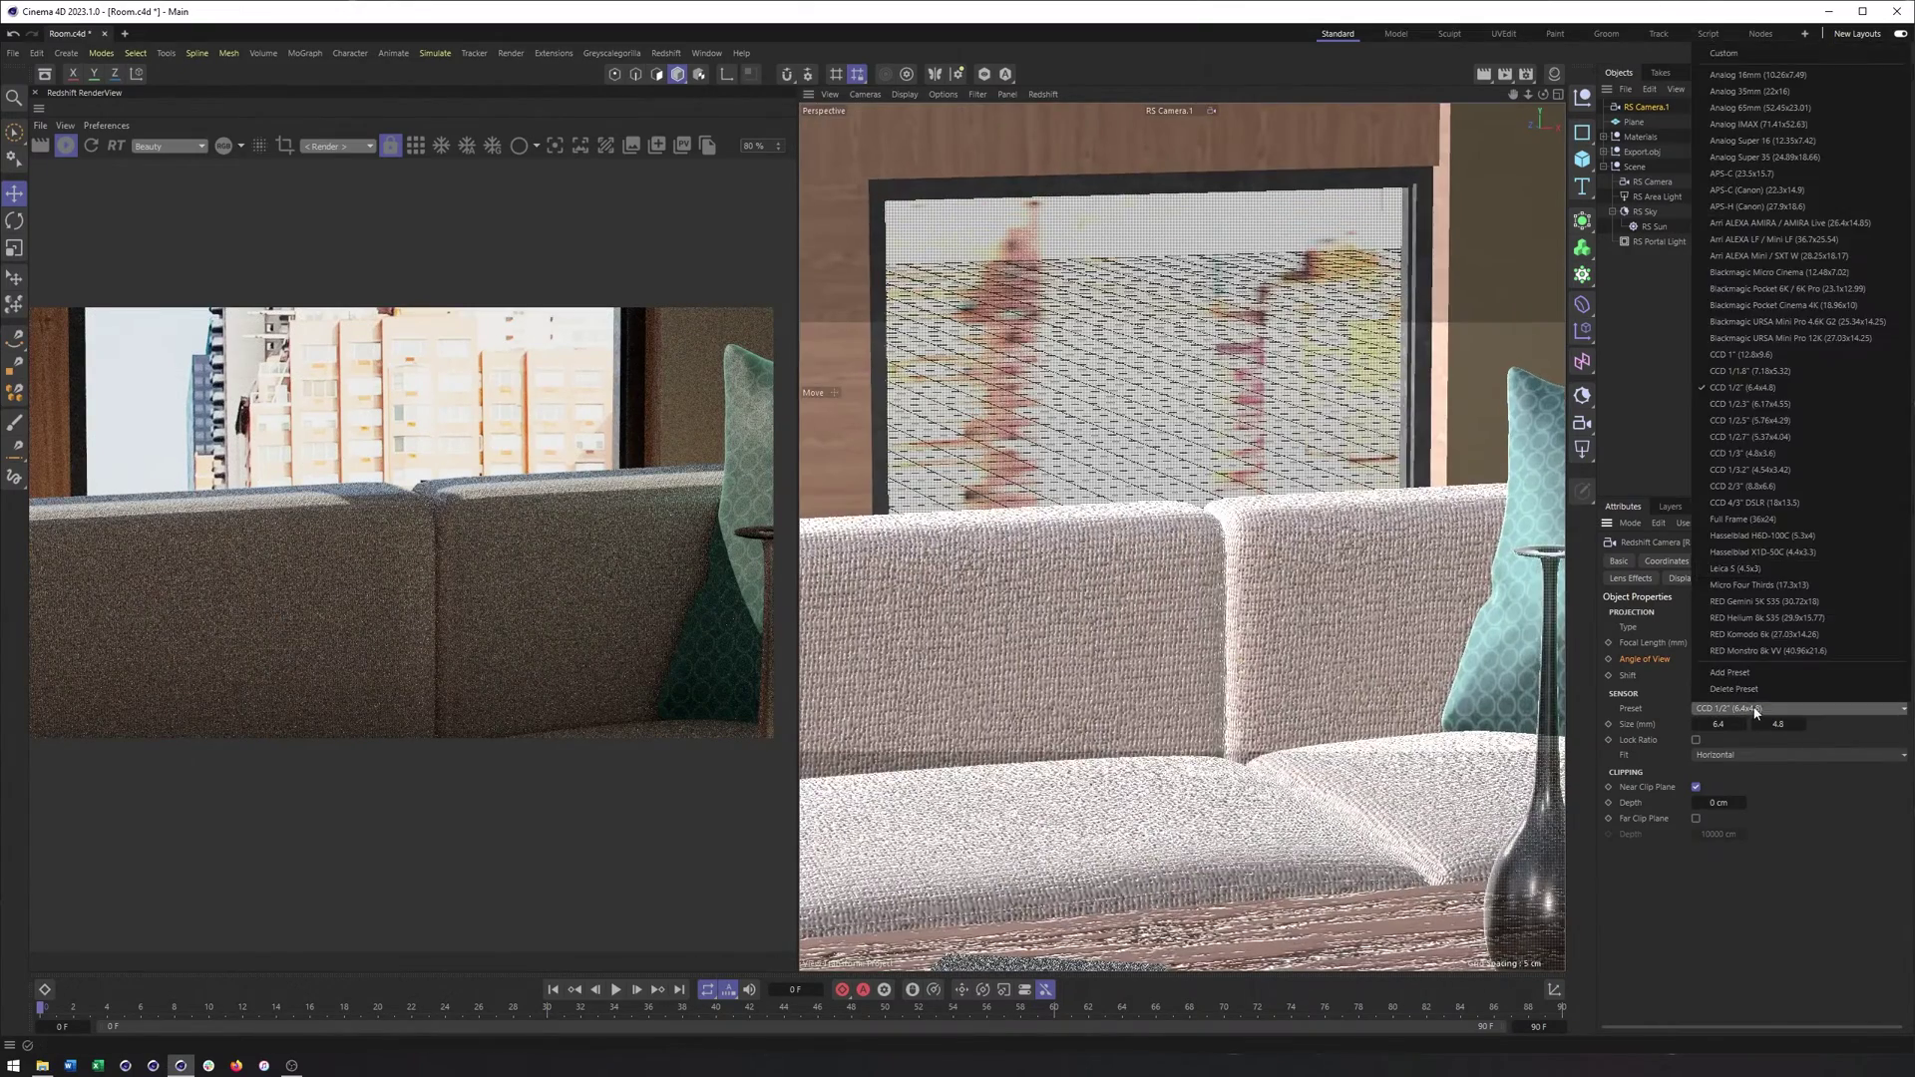
click(1747, 174)
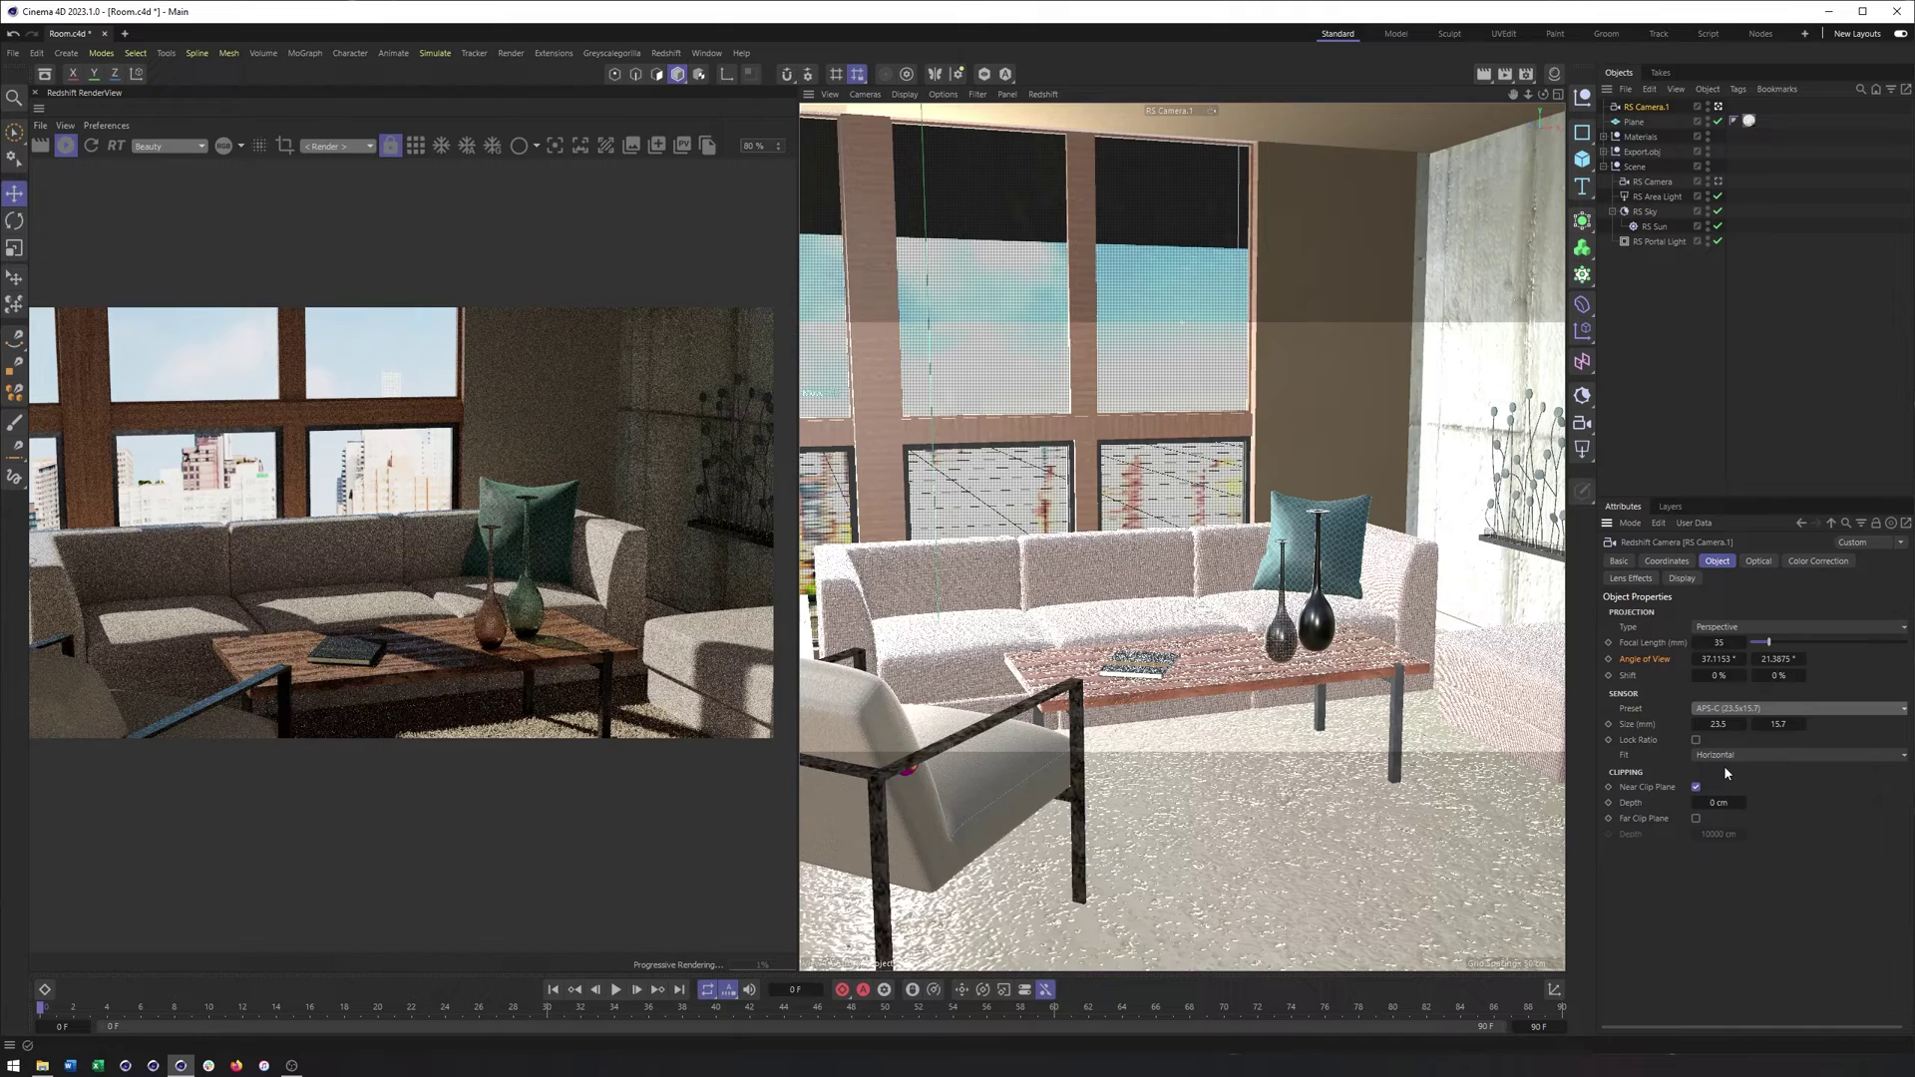
key(ctrl+z)
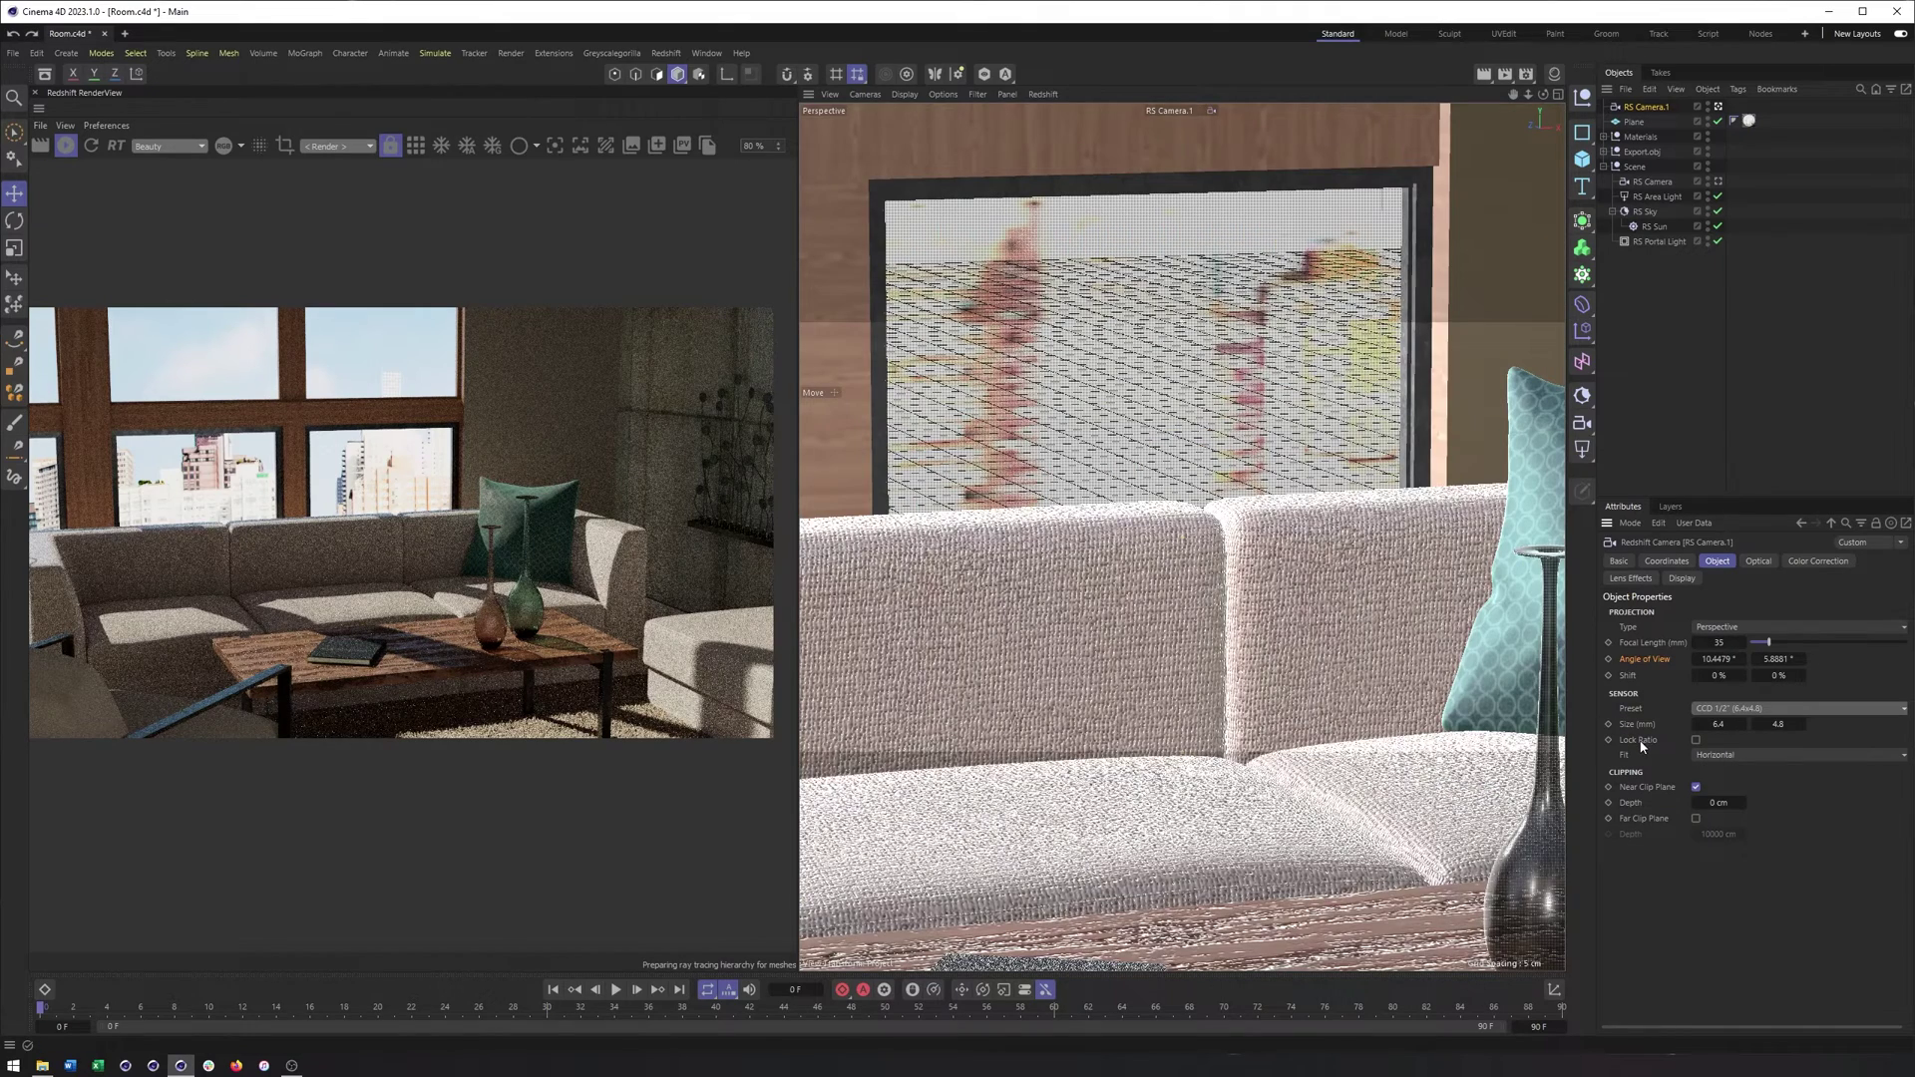
key(ctrl+z)
Step: Enable Lock Ratio and test a larger sensor size before undoing to 36 mm
click(1695, 740)
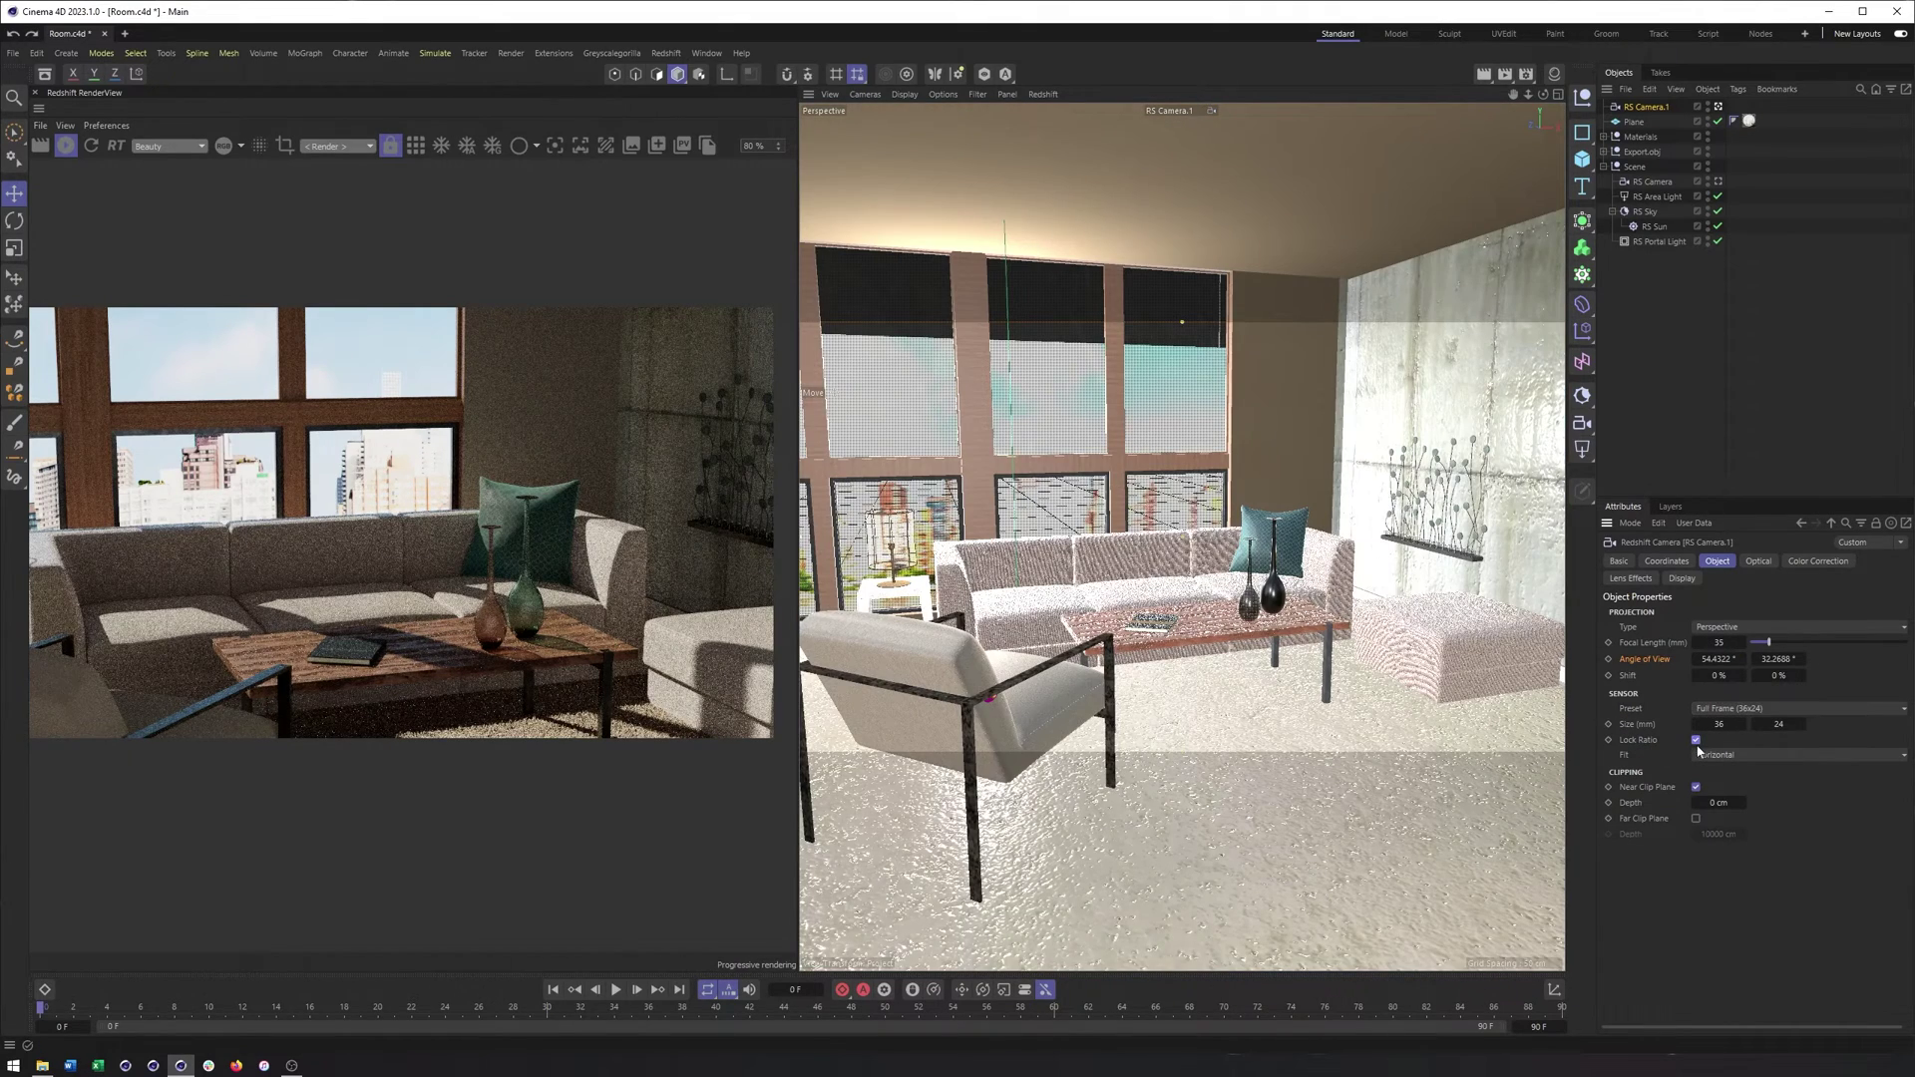
drag(1743, 724, 1811, 724)
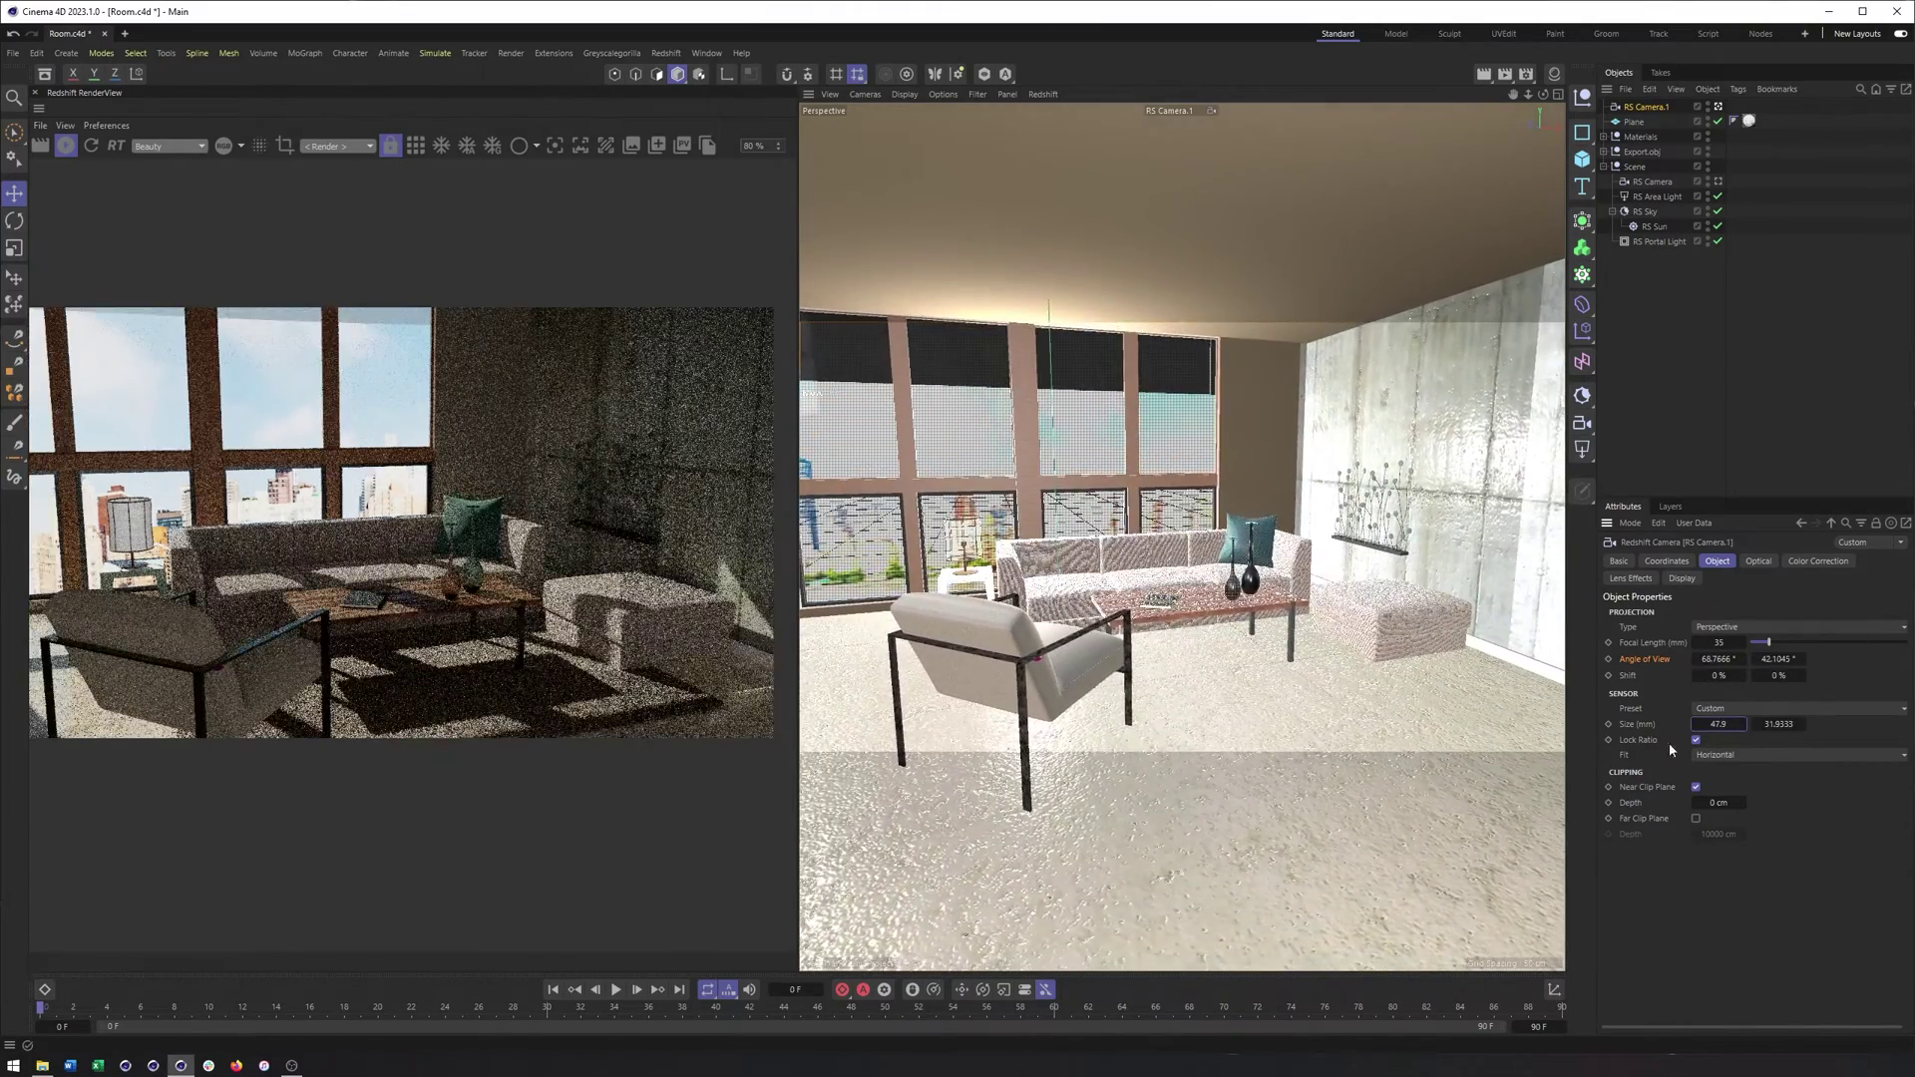
key(ctrl+z)
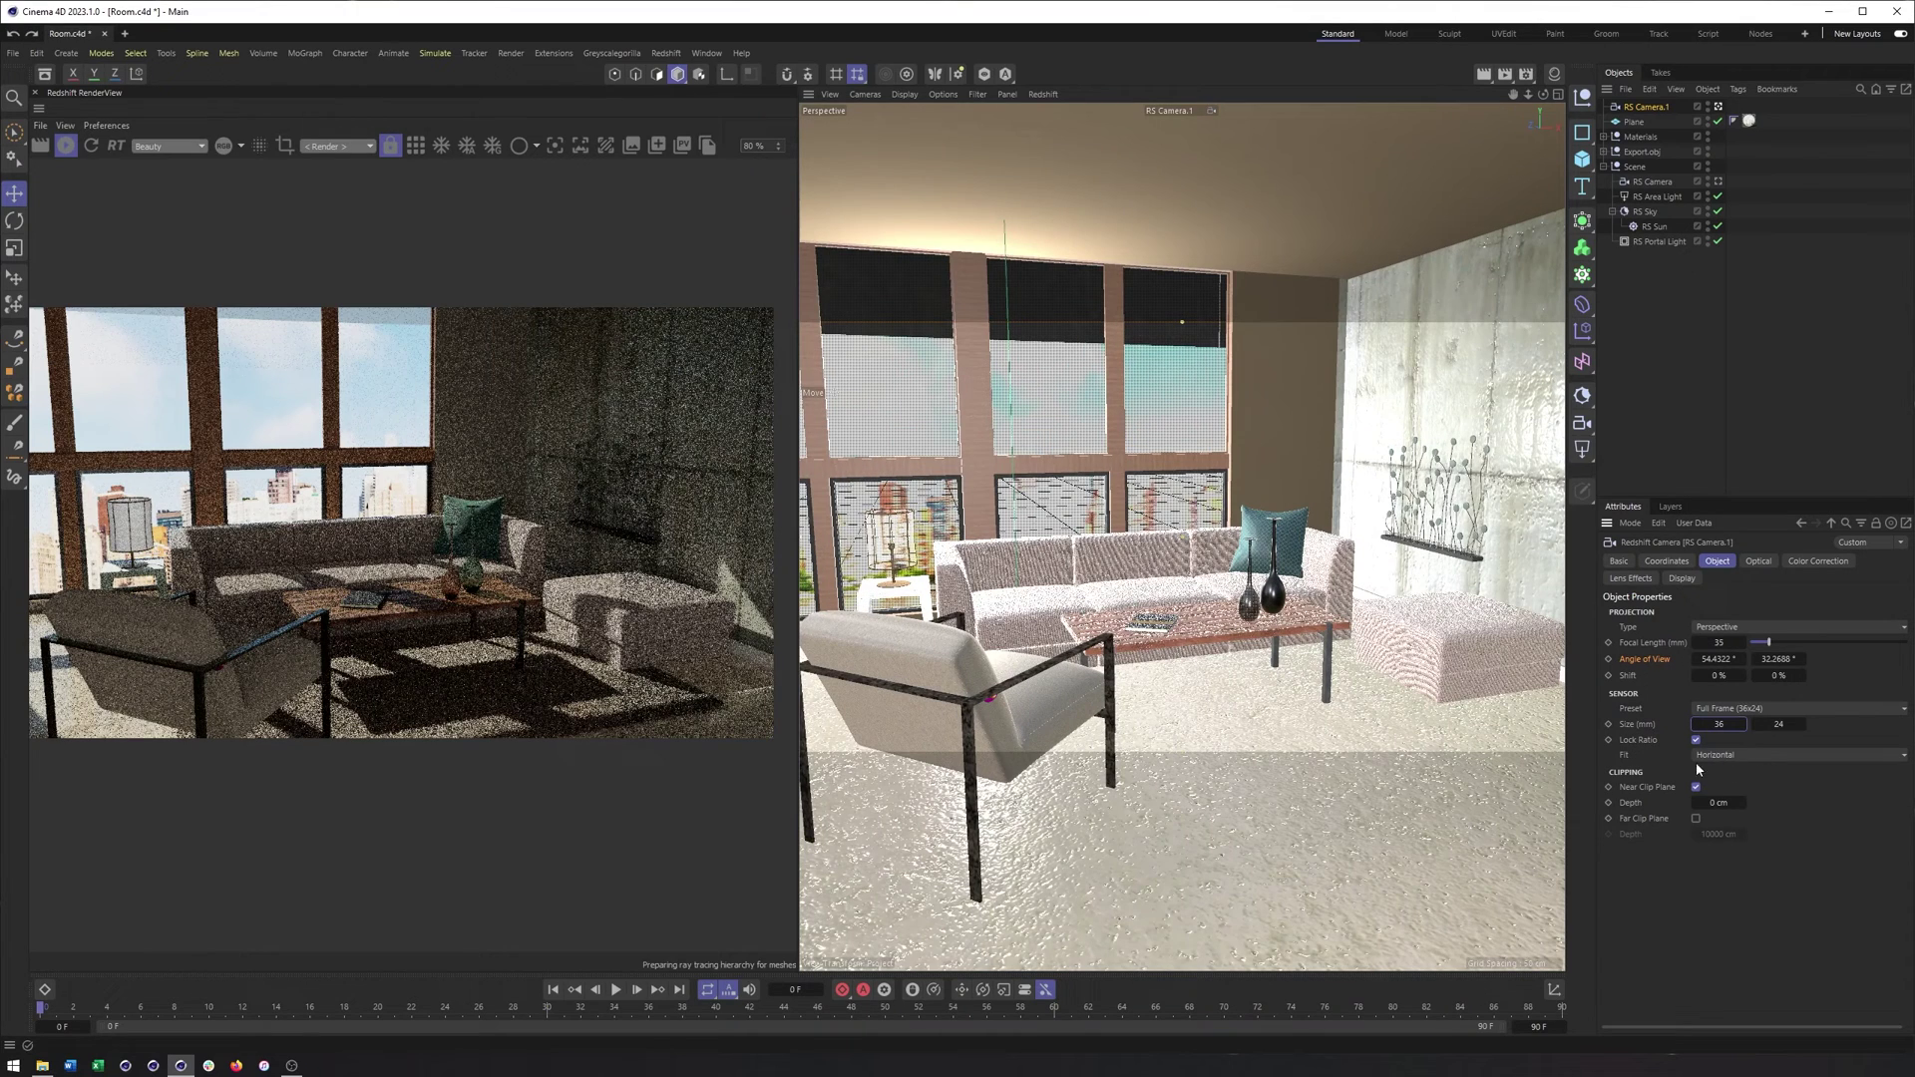
Step: Cycle the camera's Fit setting through Horizontal, Fill - Crop and Vertical
click(1725, 755)
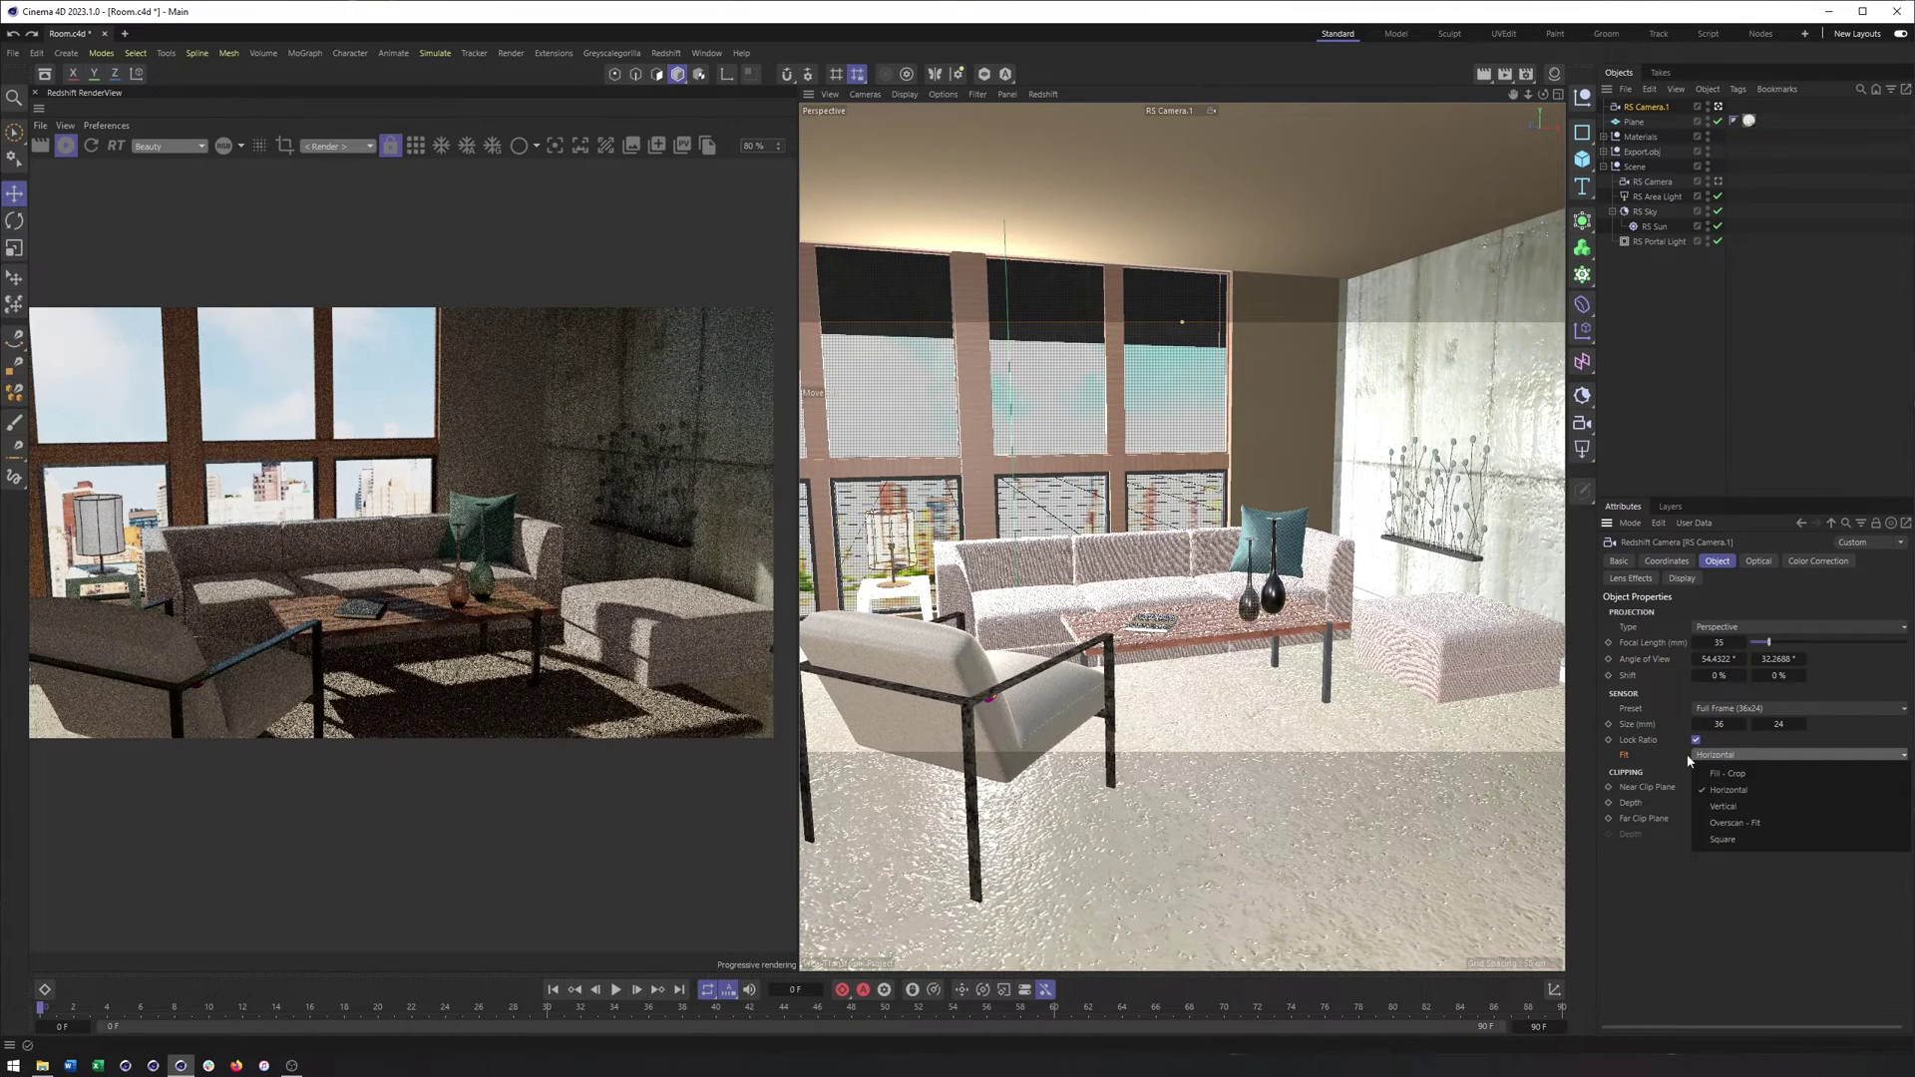
click(1728, 789)
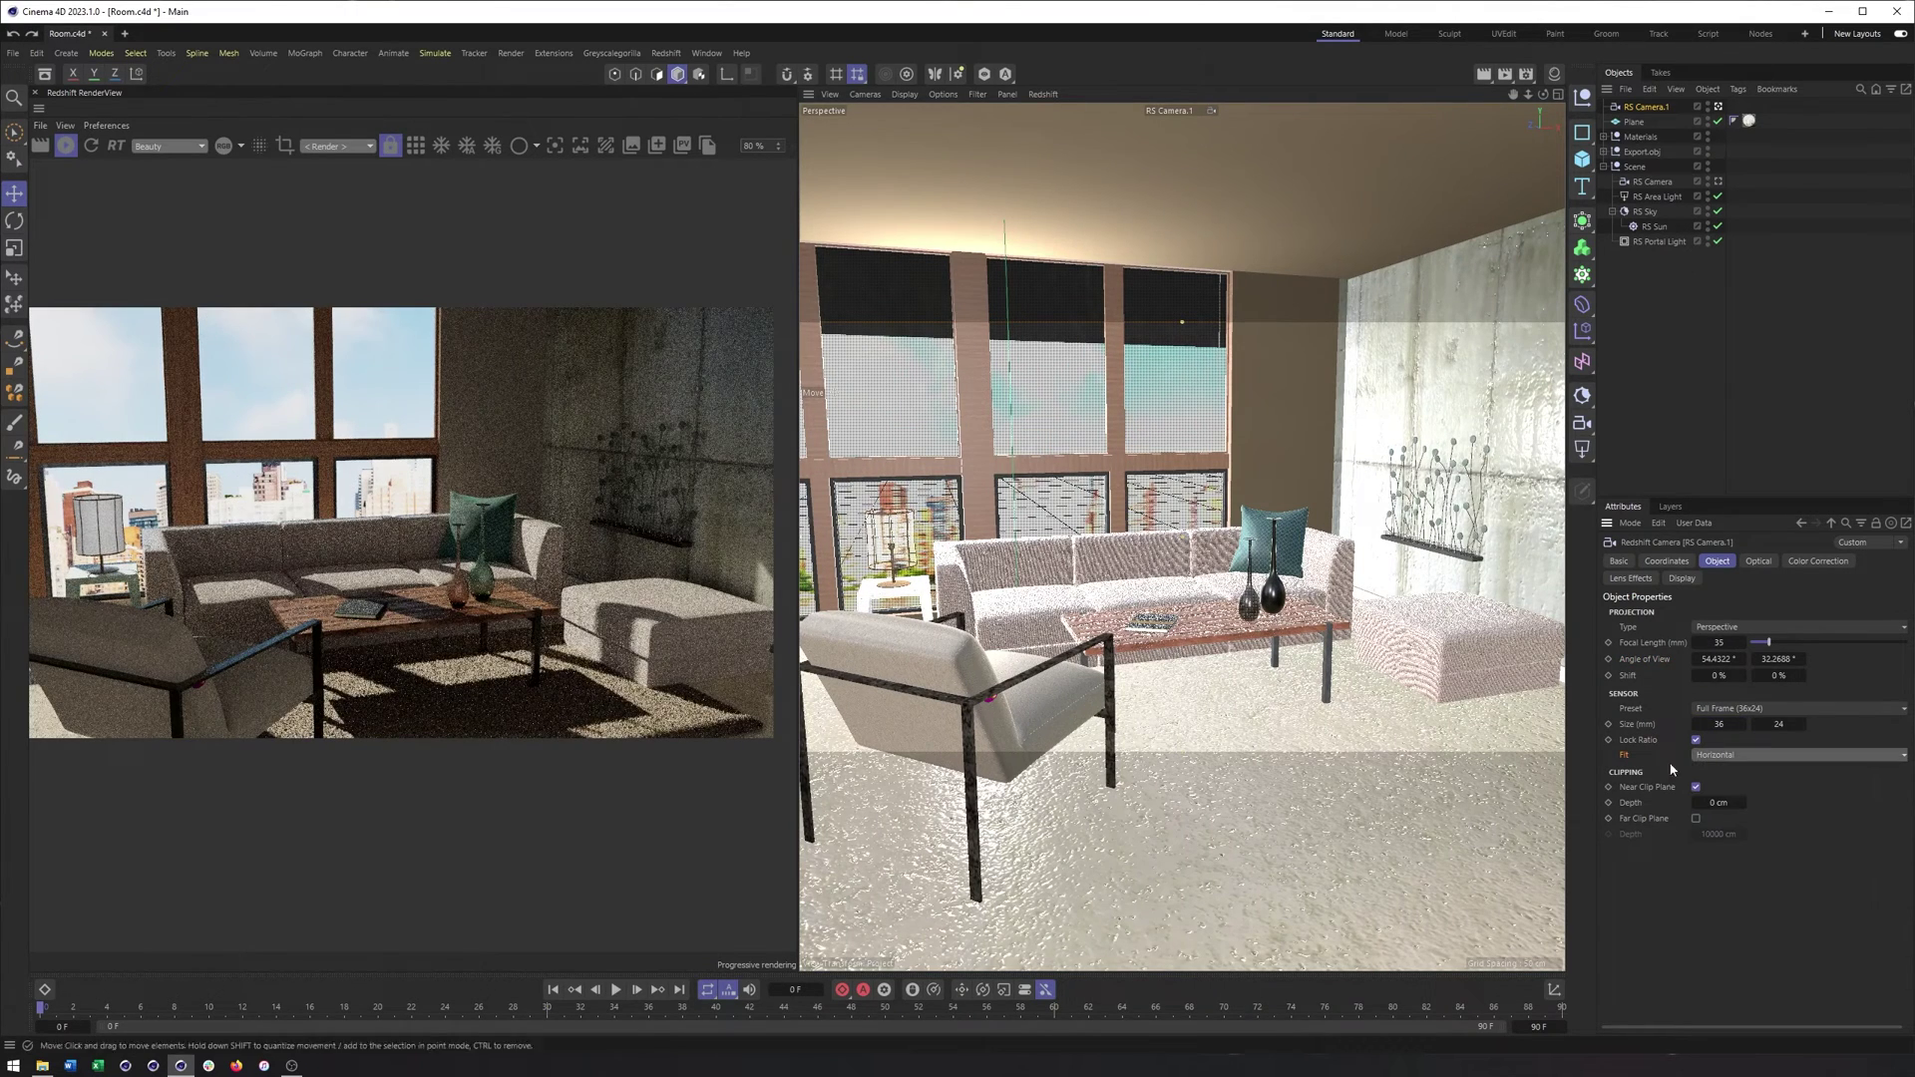
click(1724, 758)
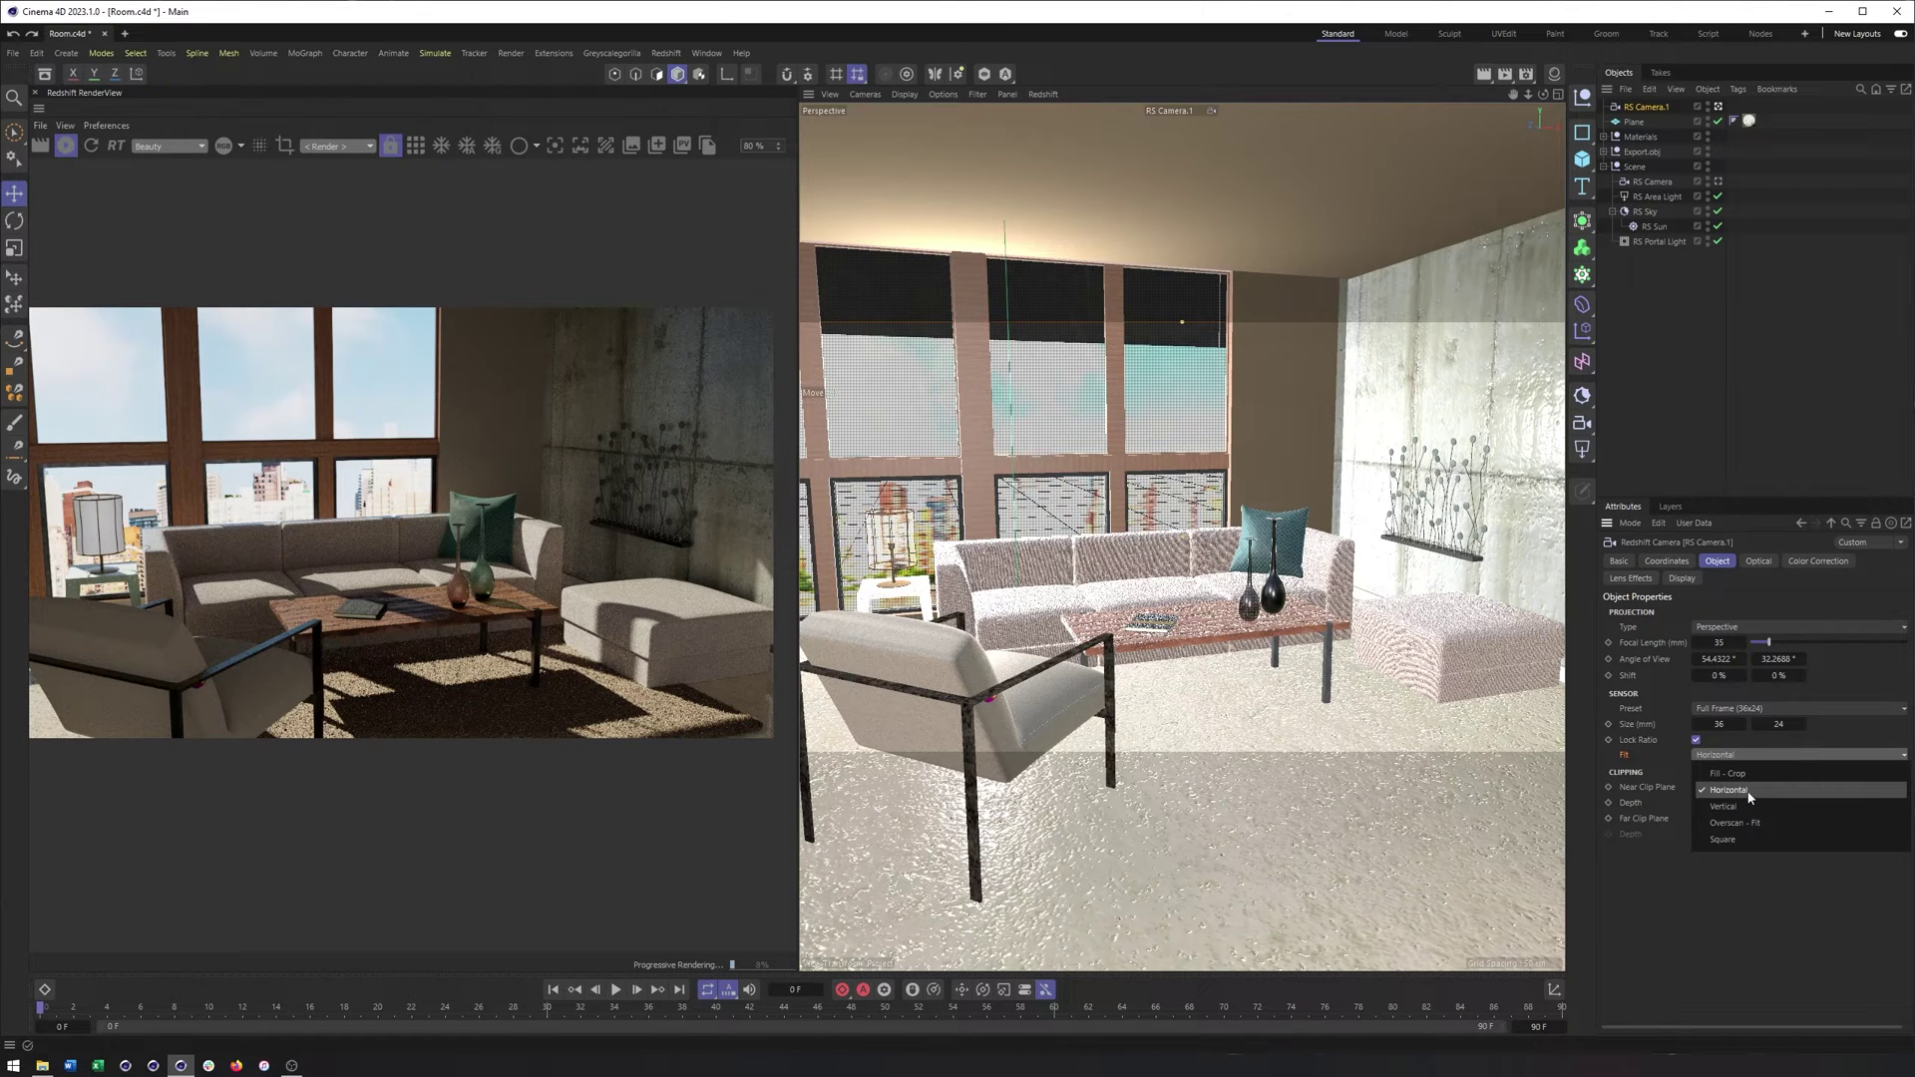
click(1751, 774)
click(1747, 755)
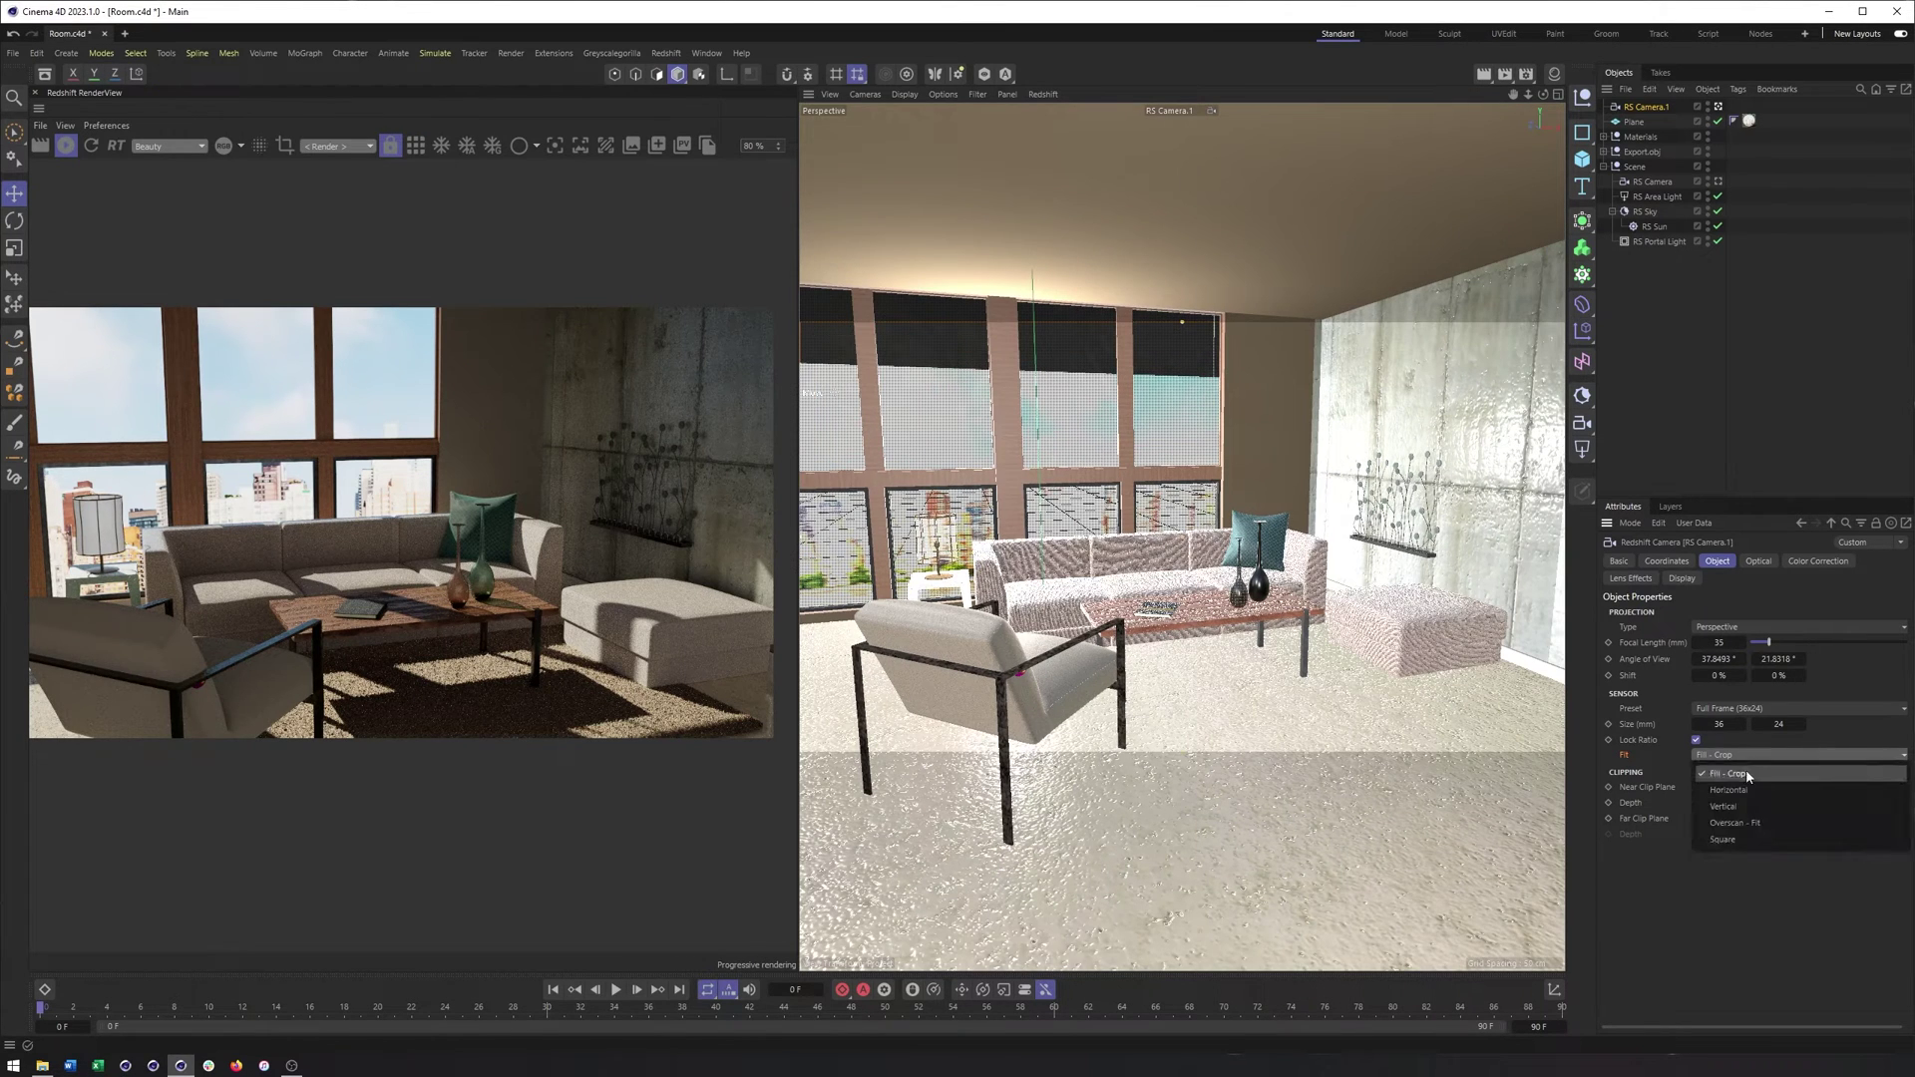
click(1745, 805)
click(1745, 754)
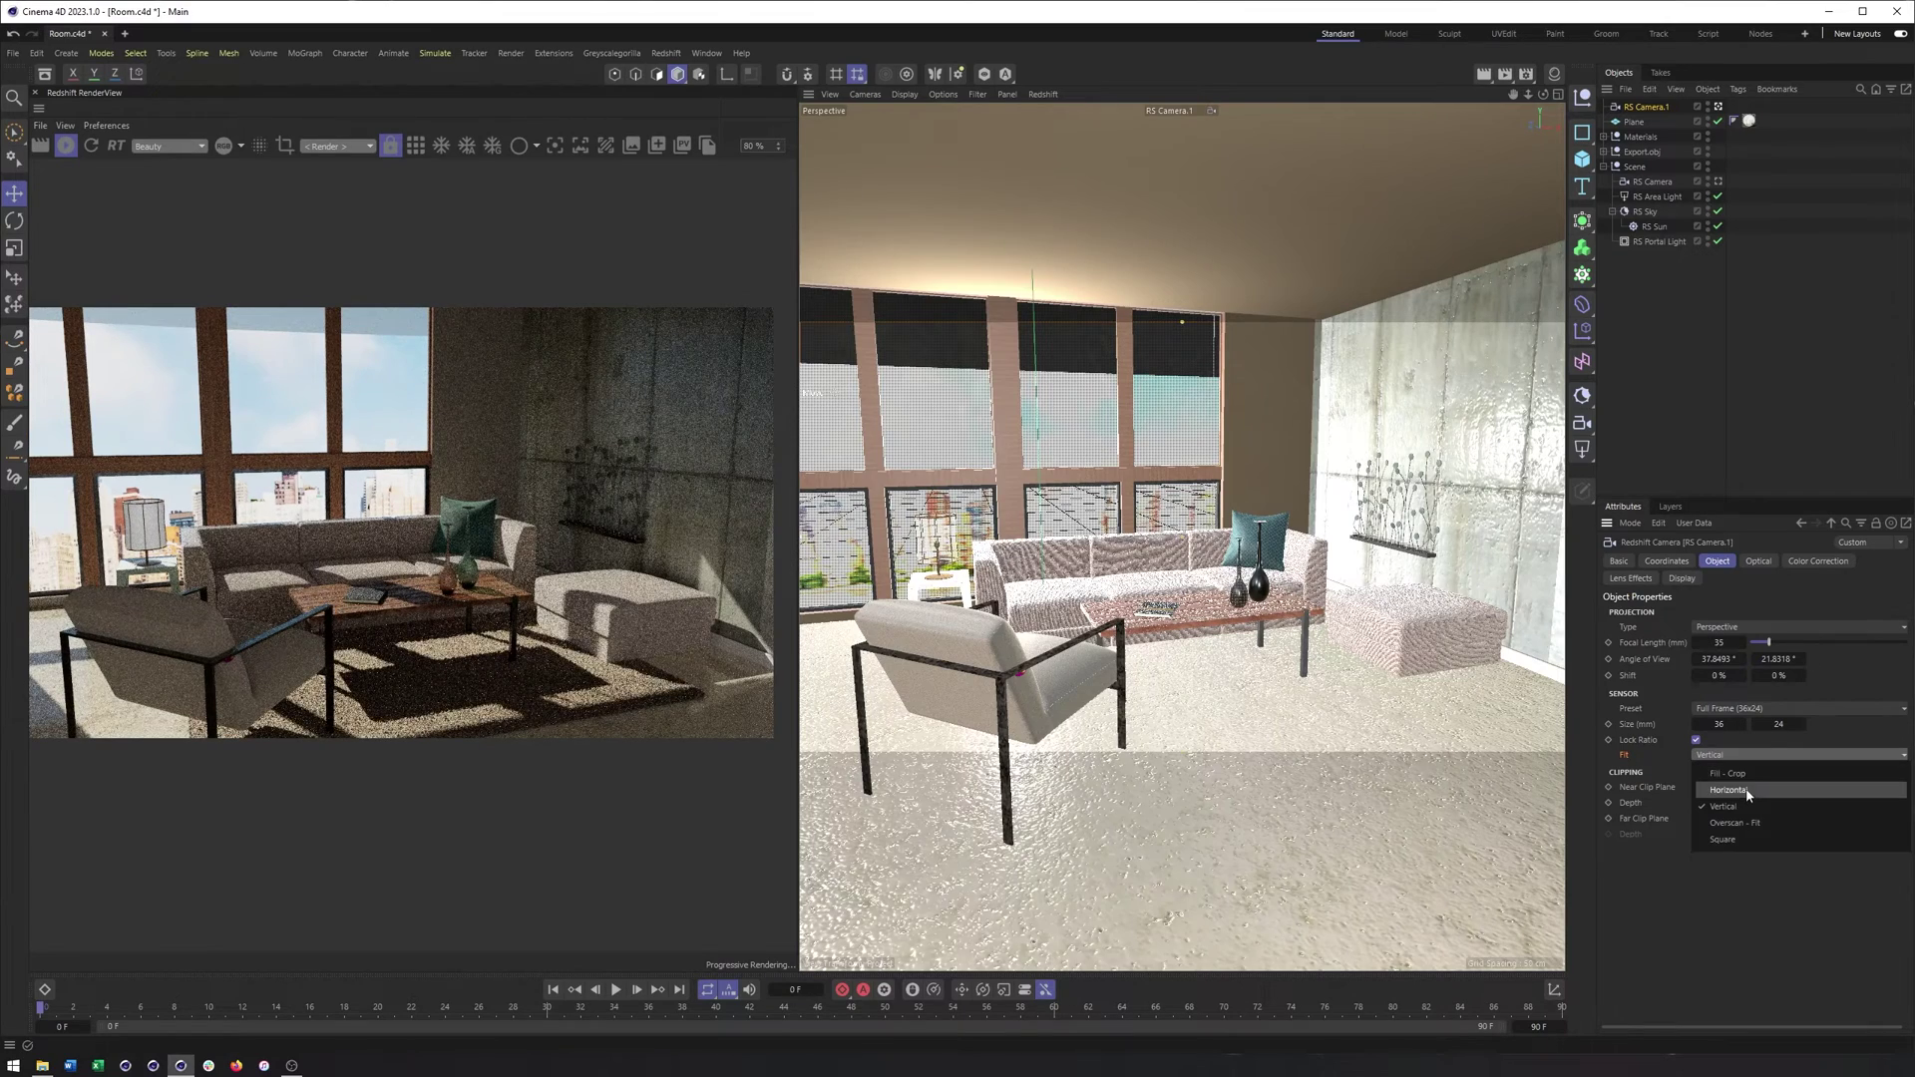
click(1744, 789)
click(1745, 755)
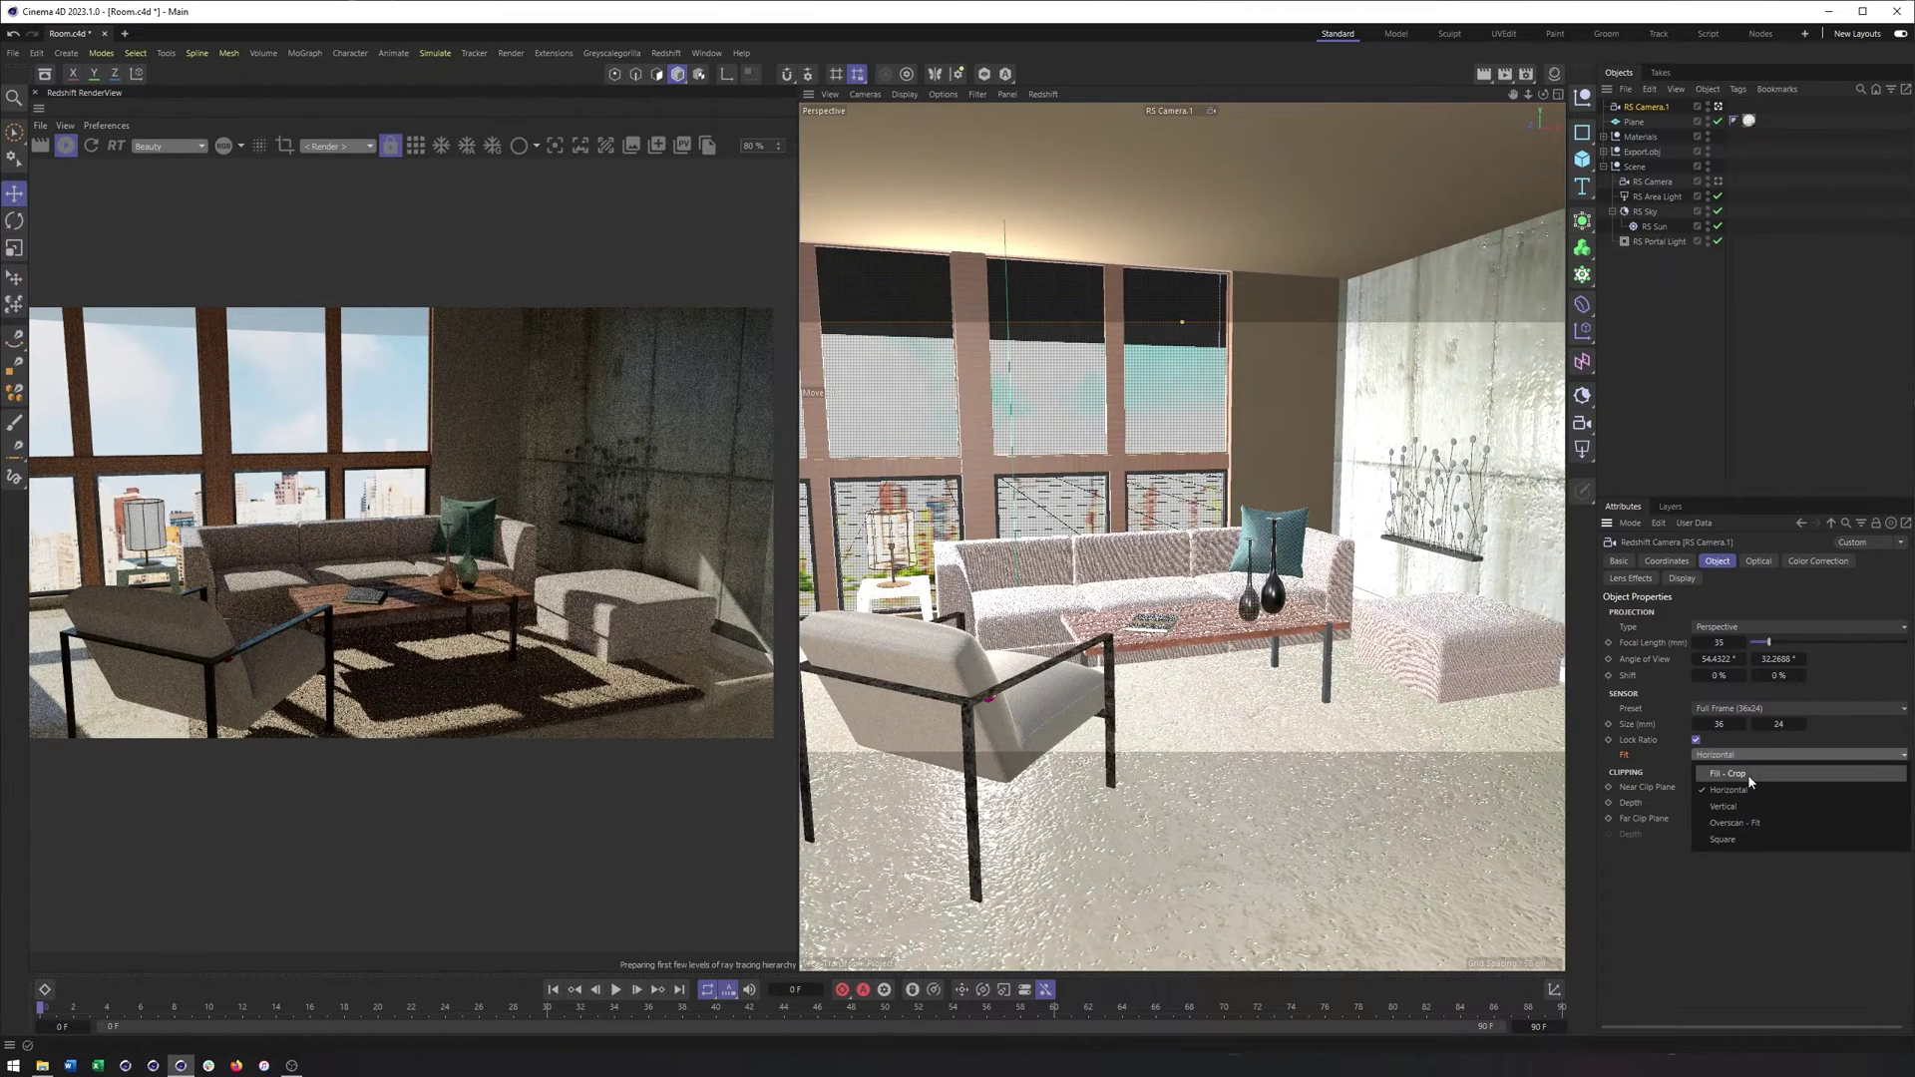
click(1747, 773)
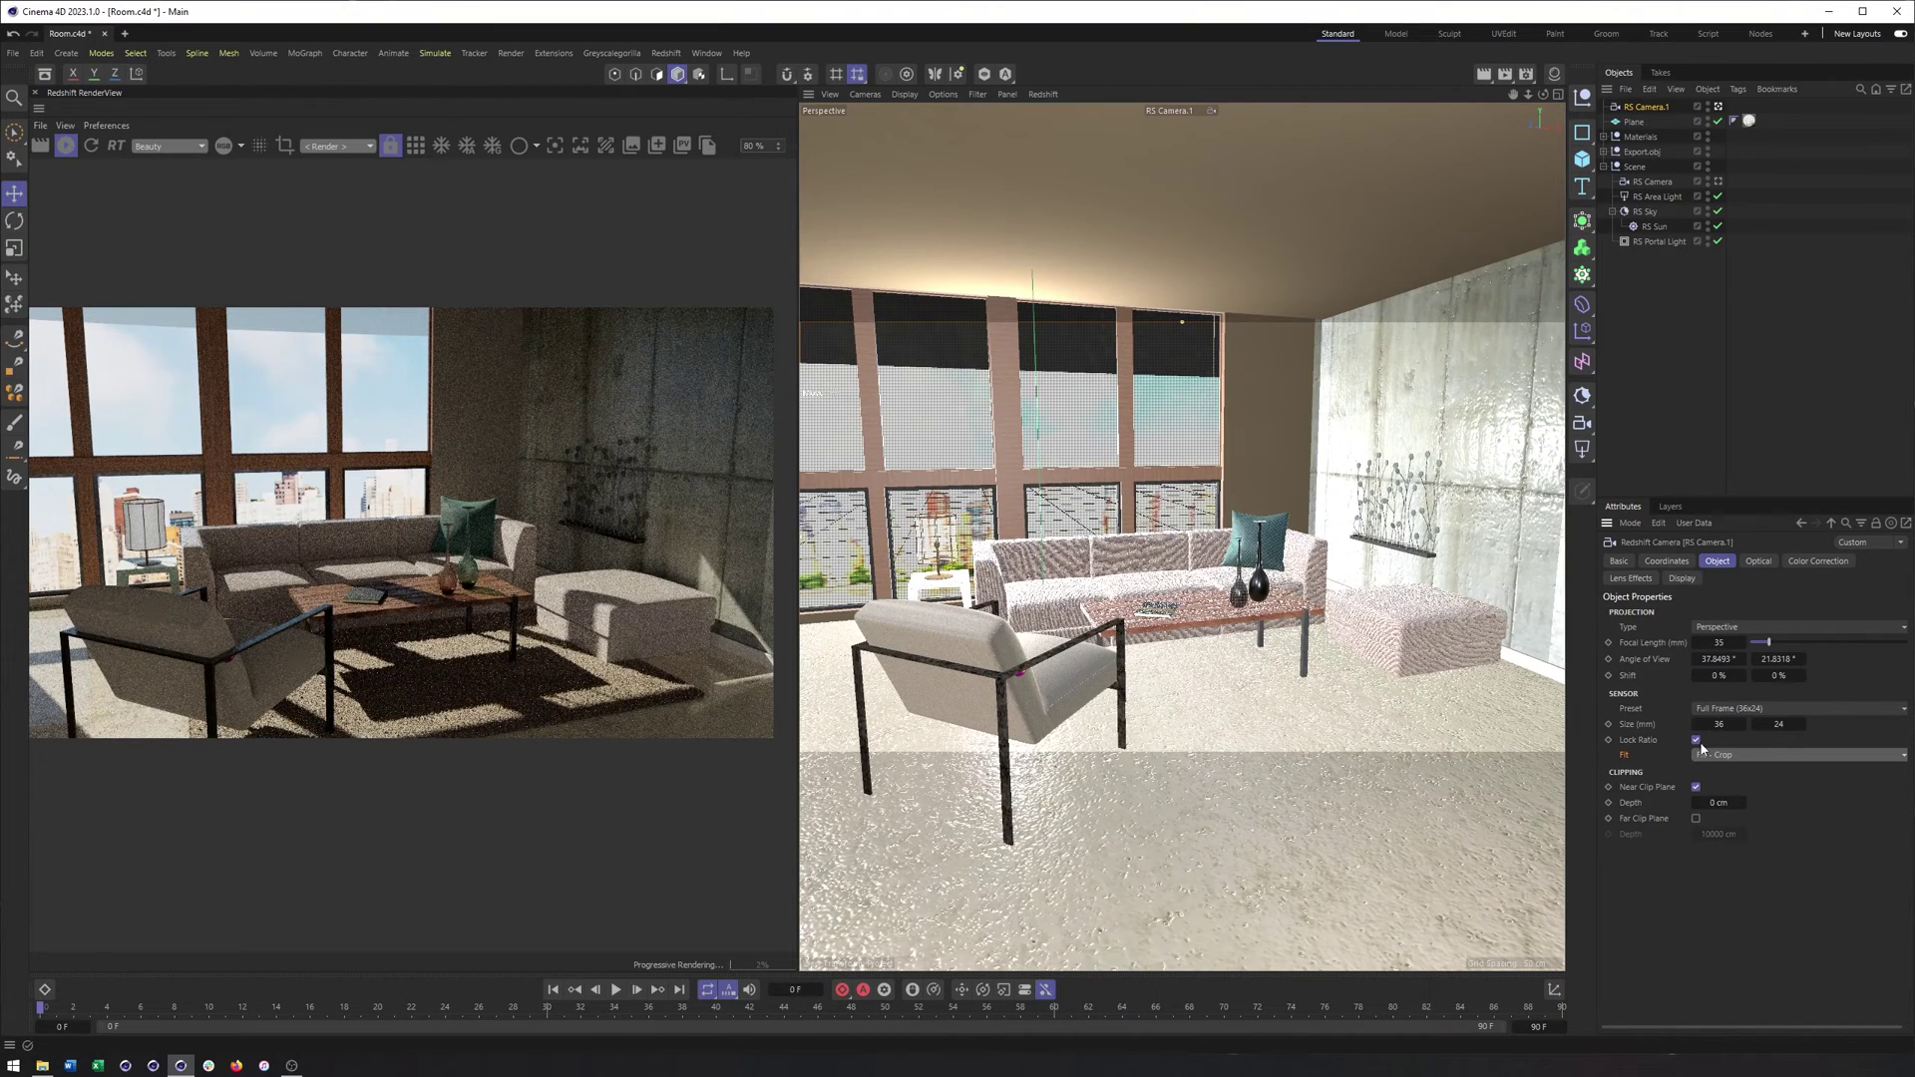
Step: Set the projection back to Perspective and bring up the Optical settings
scroll(1706, 754, down, 2)
scroll(1727, 760, down, 1)
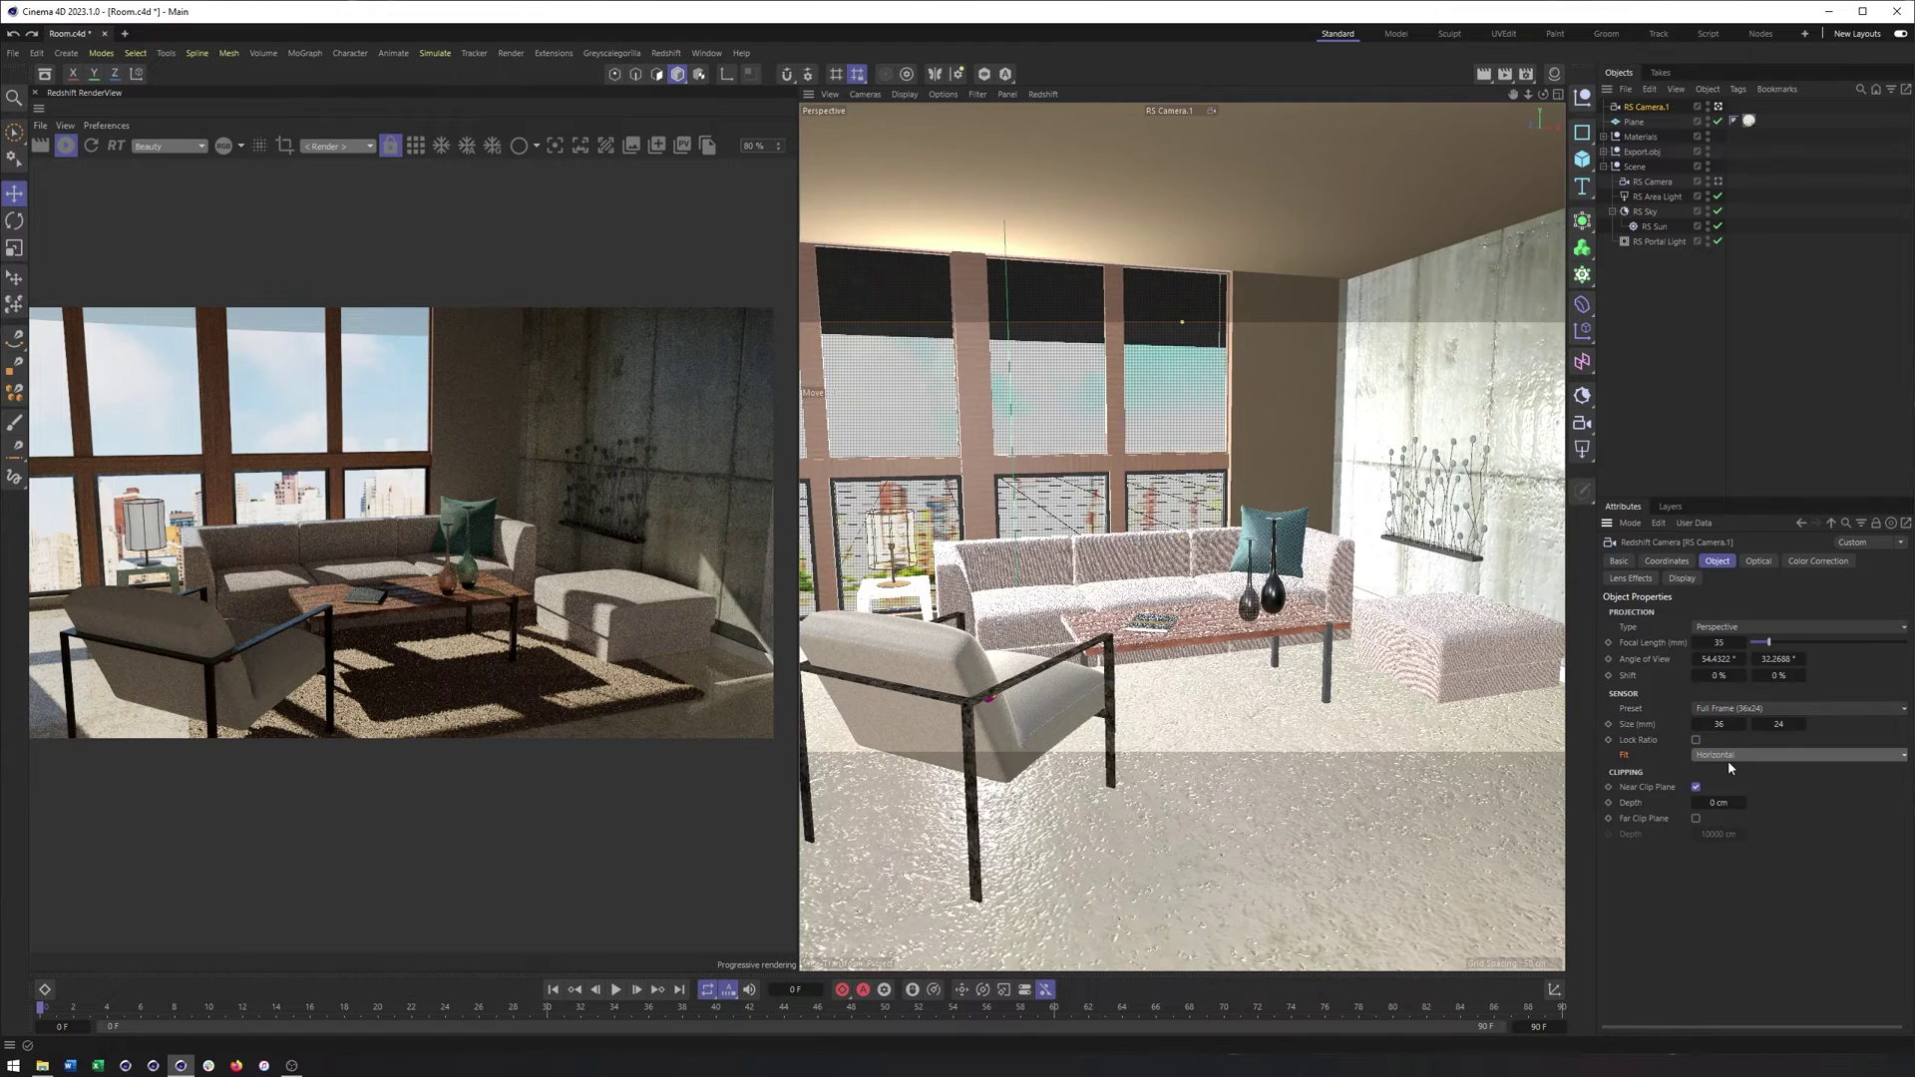
scroll(1741, 626, down, 2)
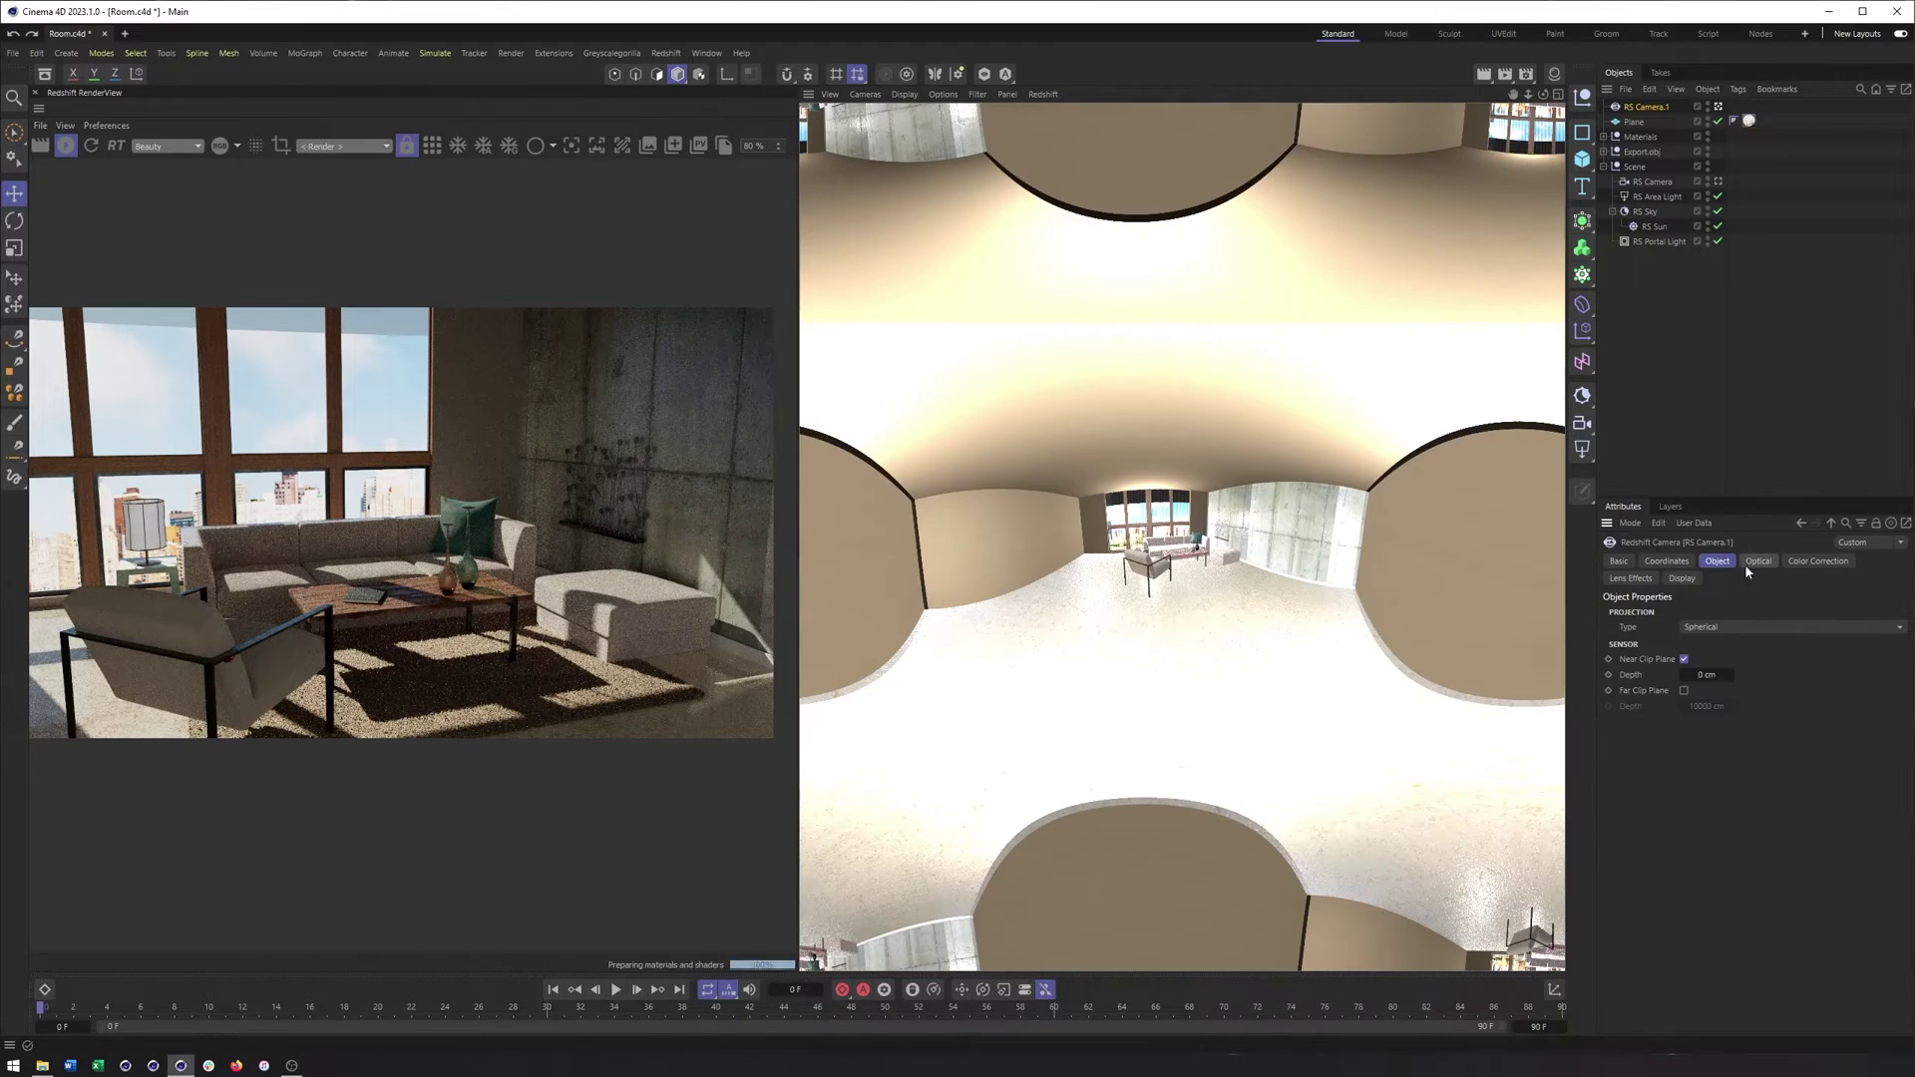
click(1741, 626)
click(1734, 648)
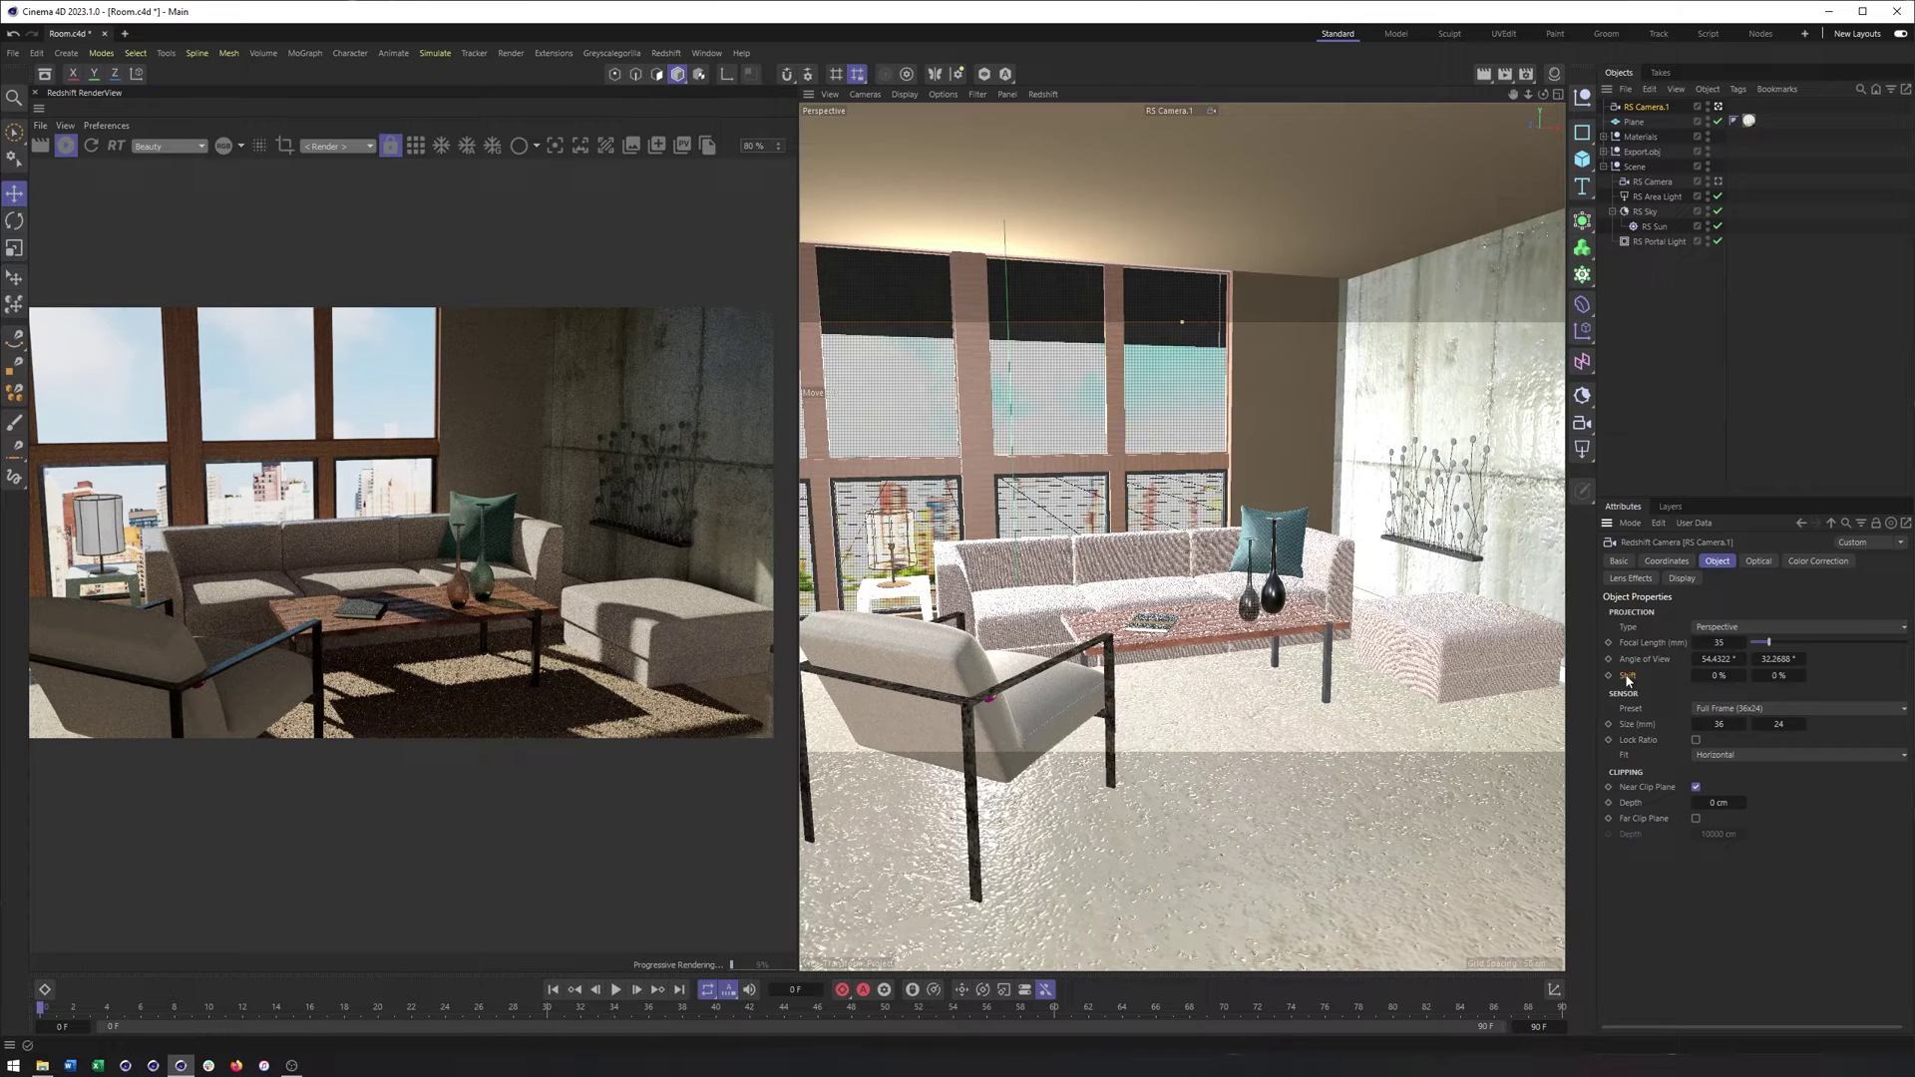
click(1758, 561)
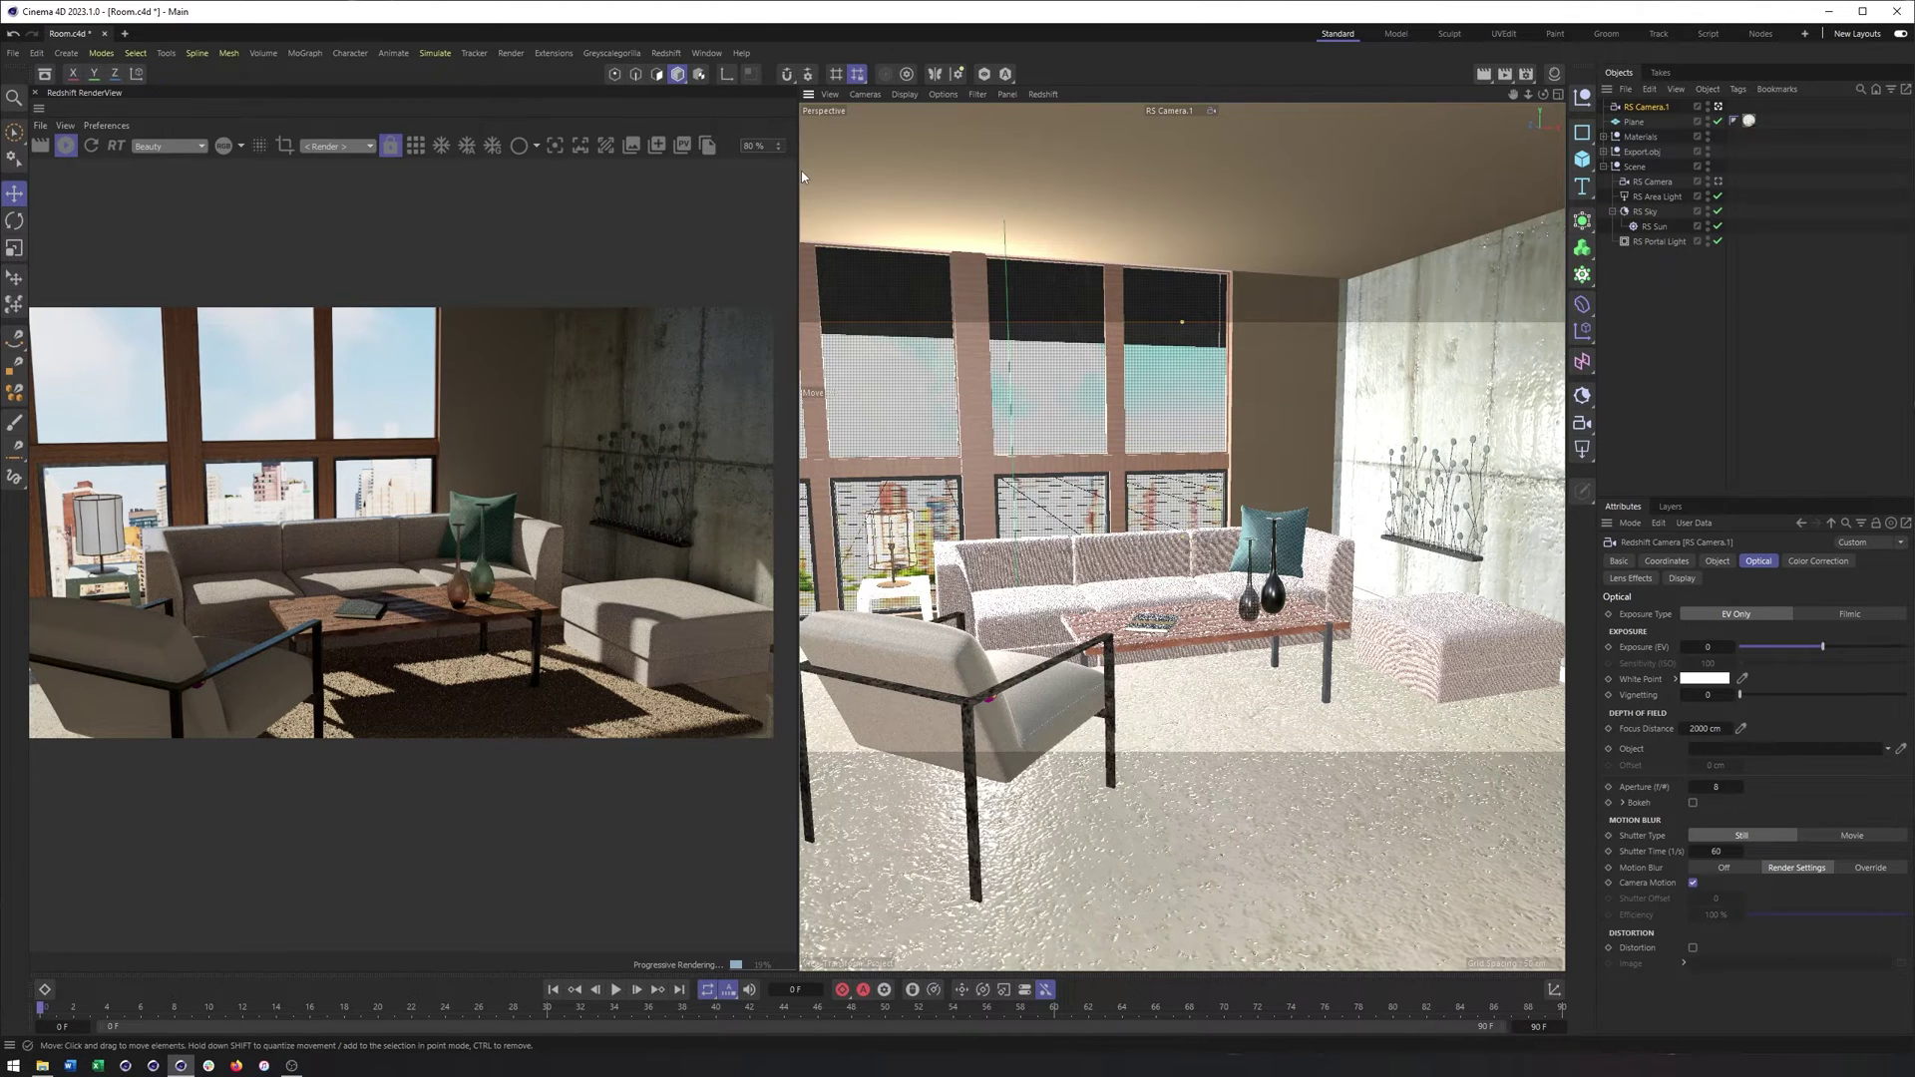
Step: Test the exposure slider, set exposure to 2 EV, and switch the exposure type to Filmic
alt+middle_drag(838, 180, 802, 177)
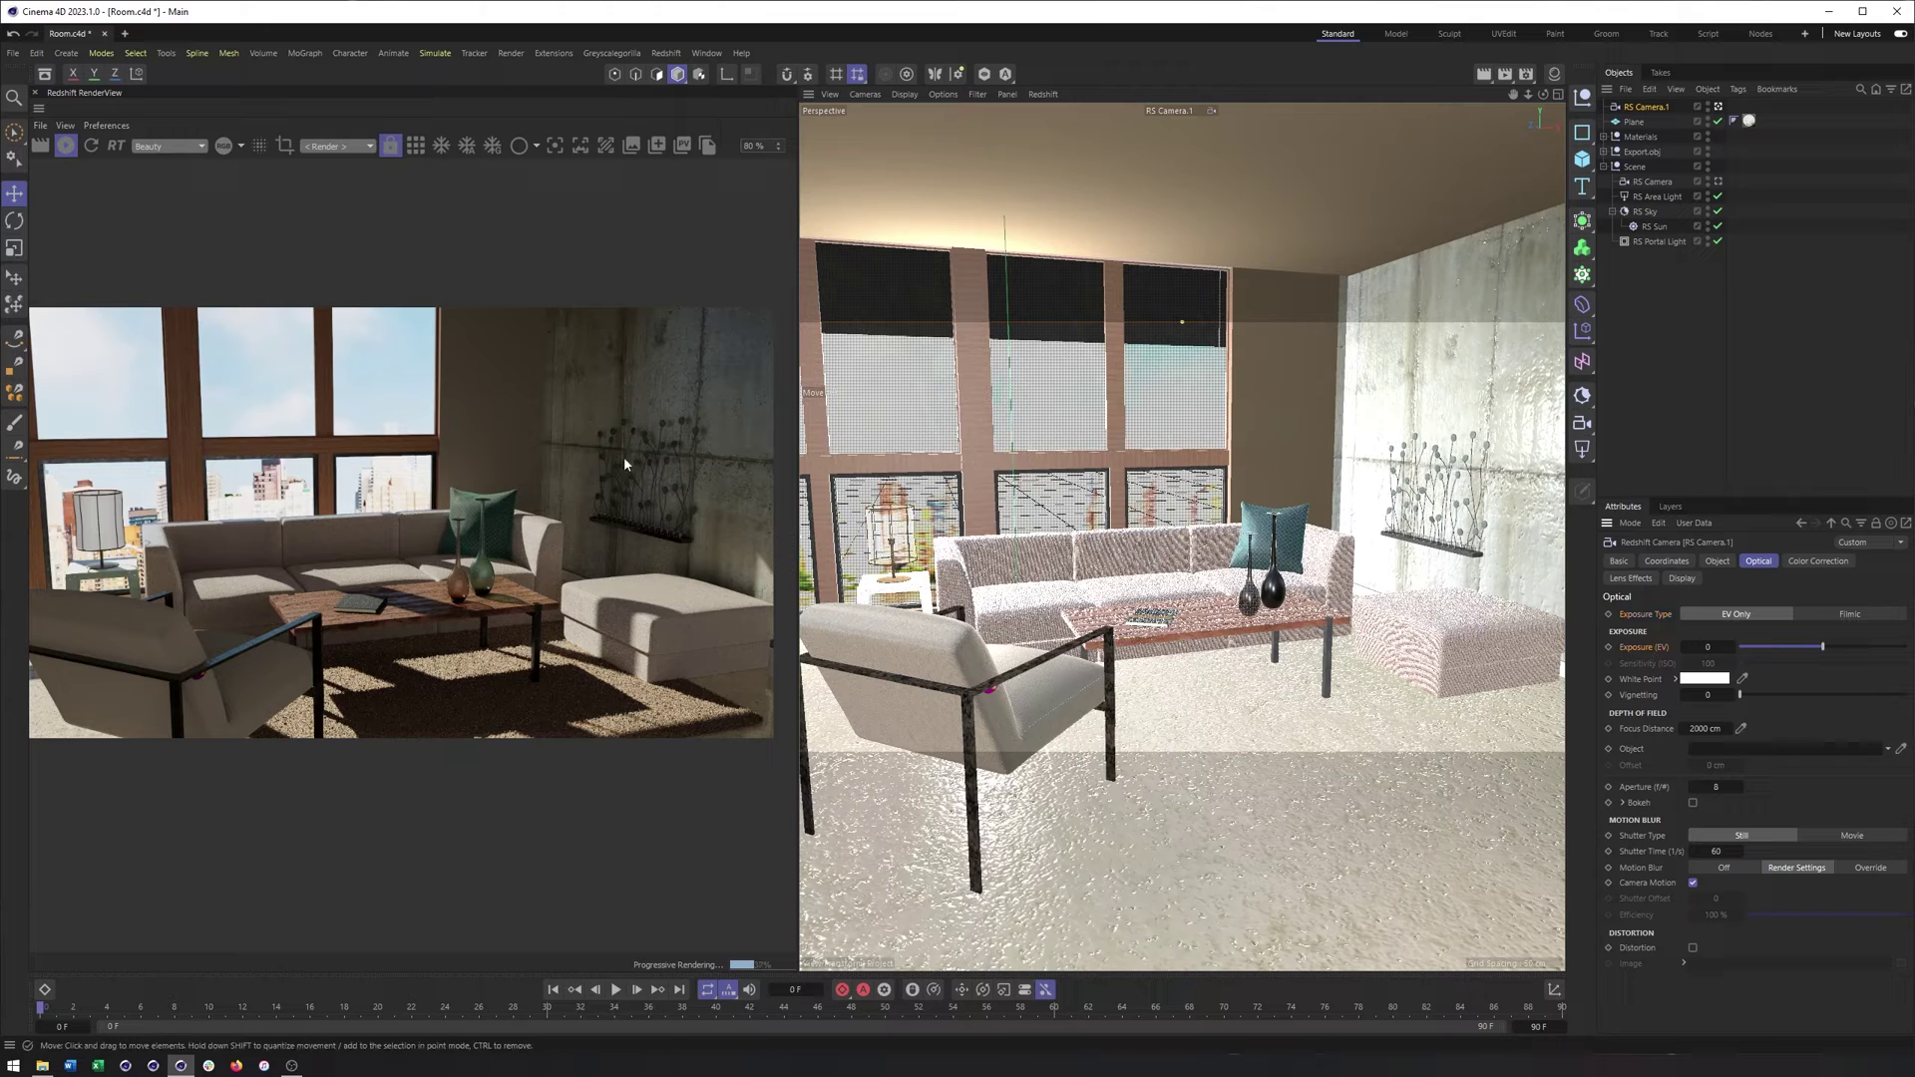
mouse_move(1823, 648)
mouse_down()
mouse_move(1790, 649)
mouse_move(1853, 649)
mouse_up()
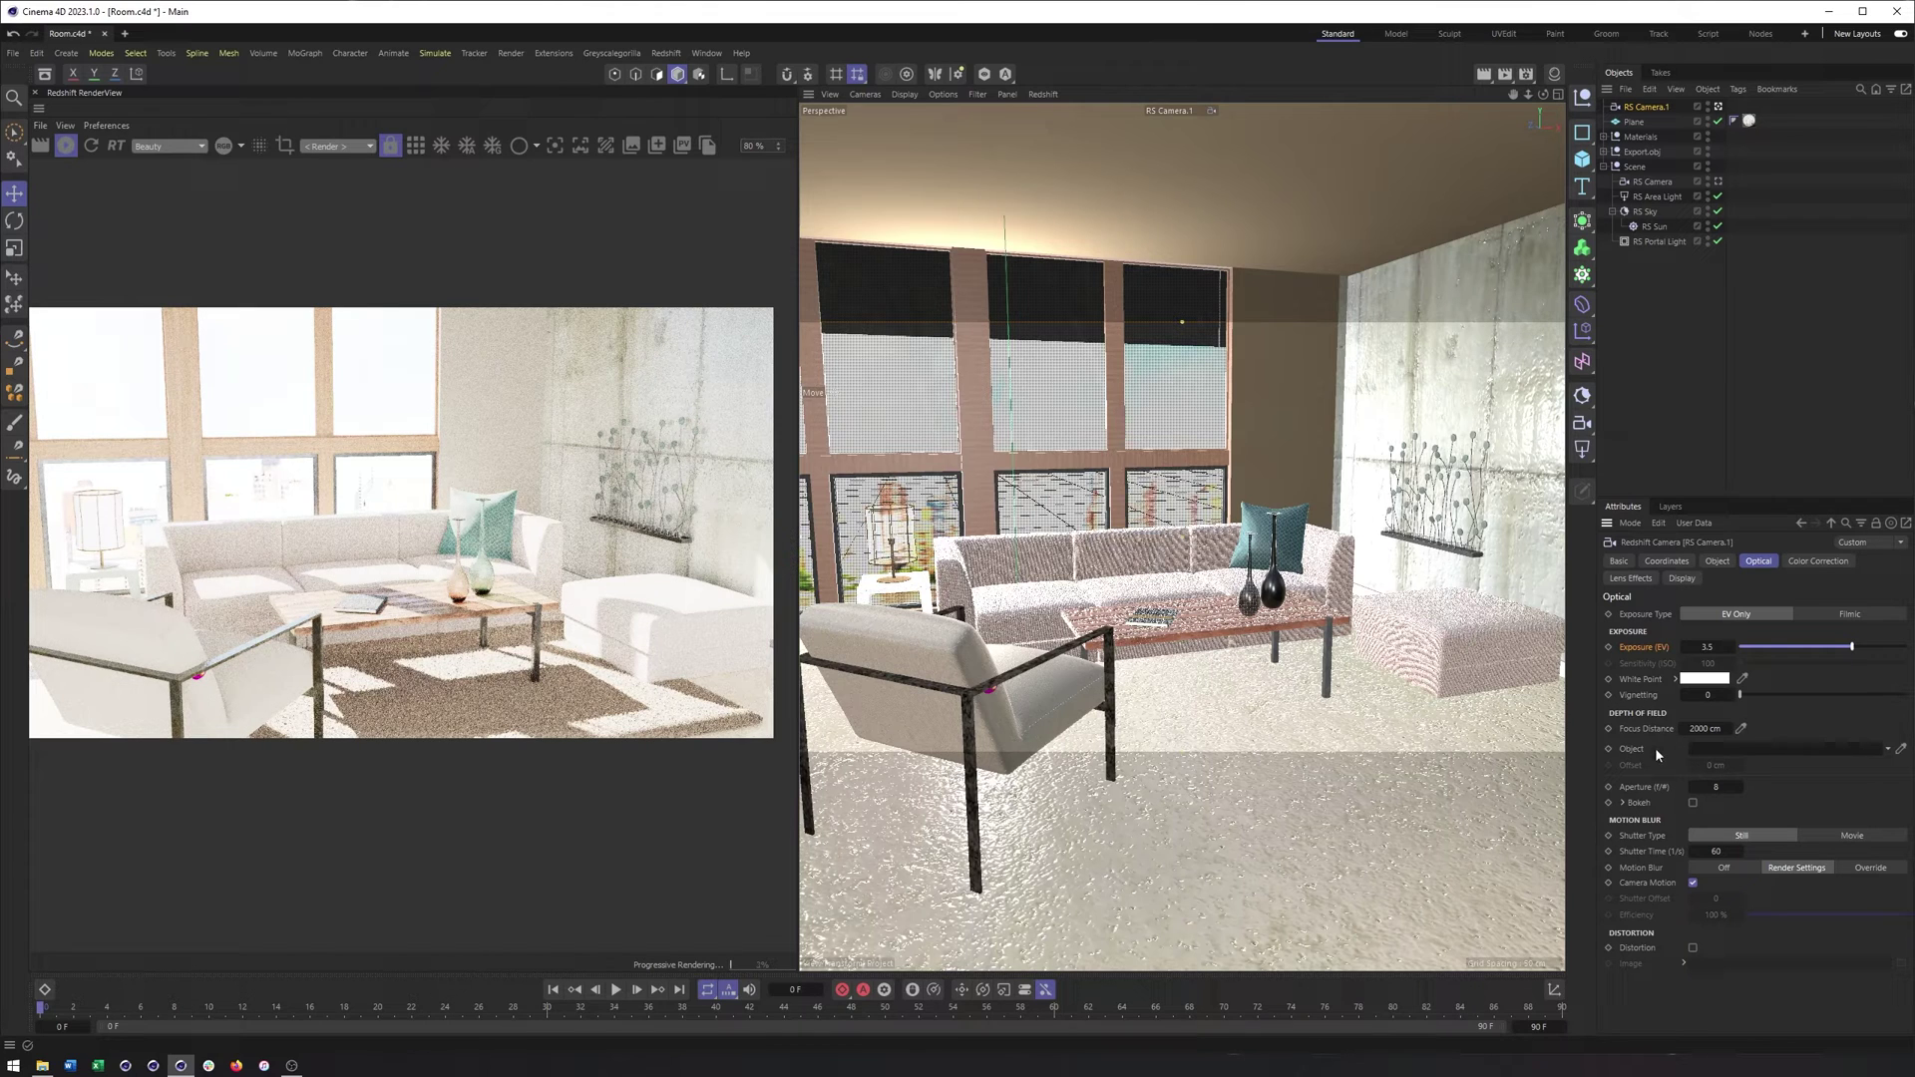
click(1640, 793)
double_click(1706, 646)
text(2)
key(Return)
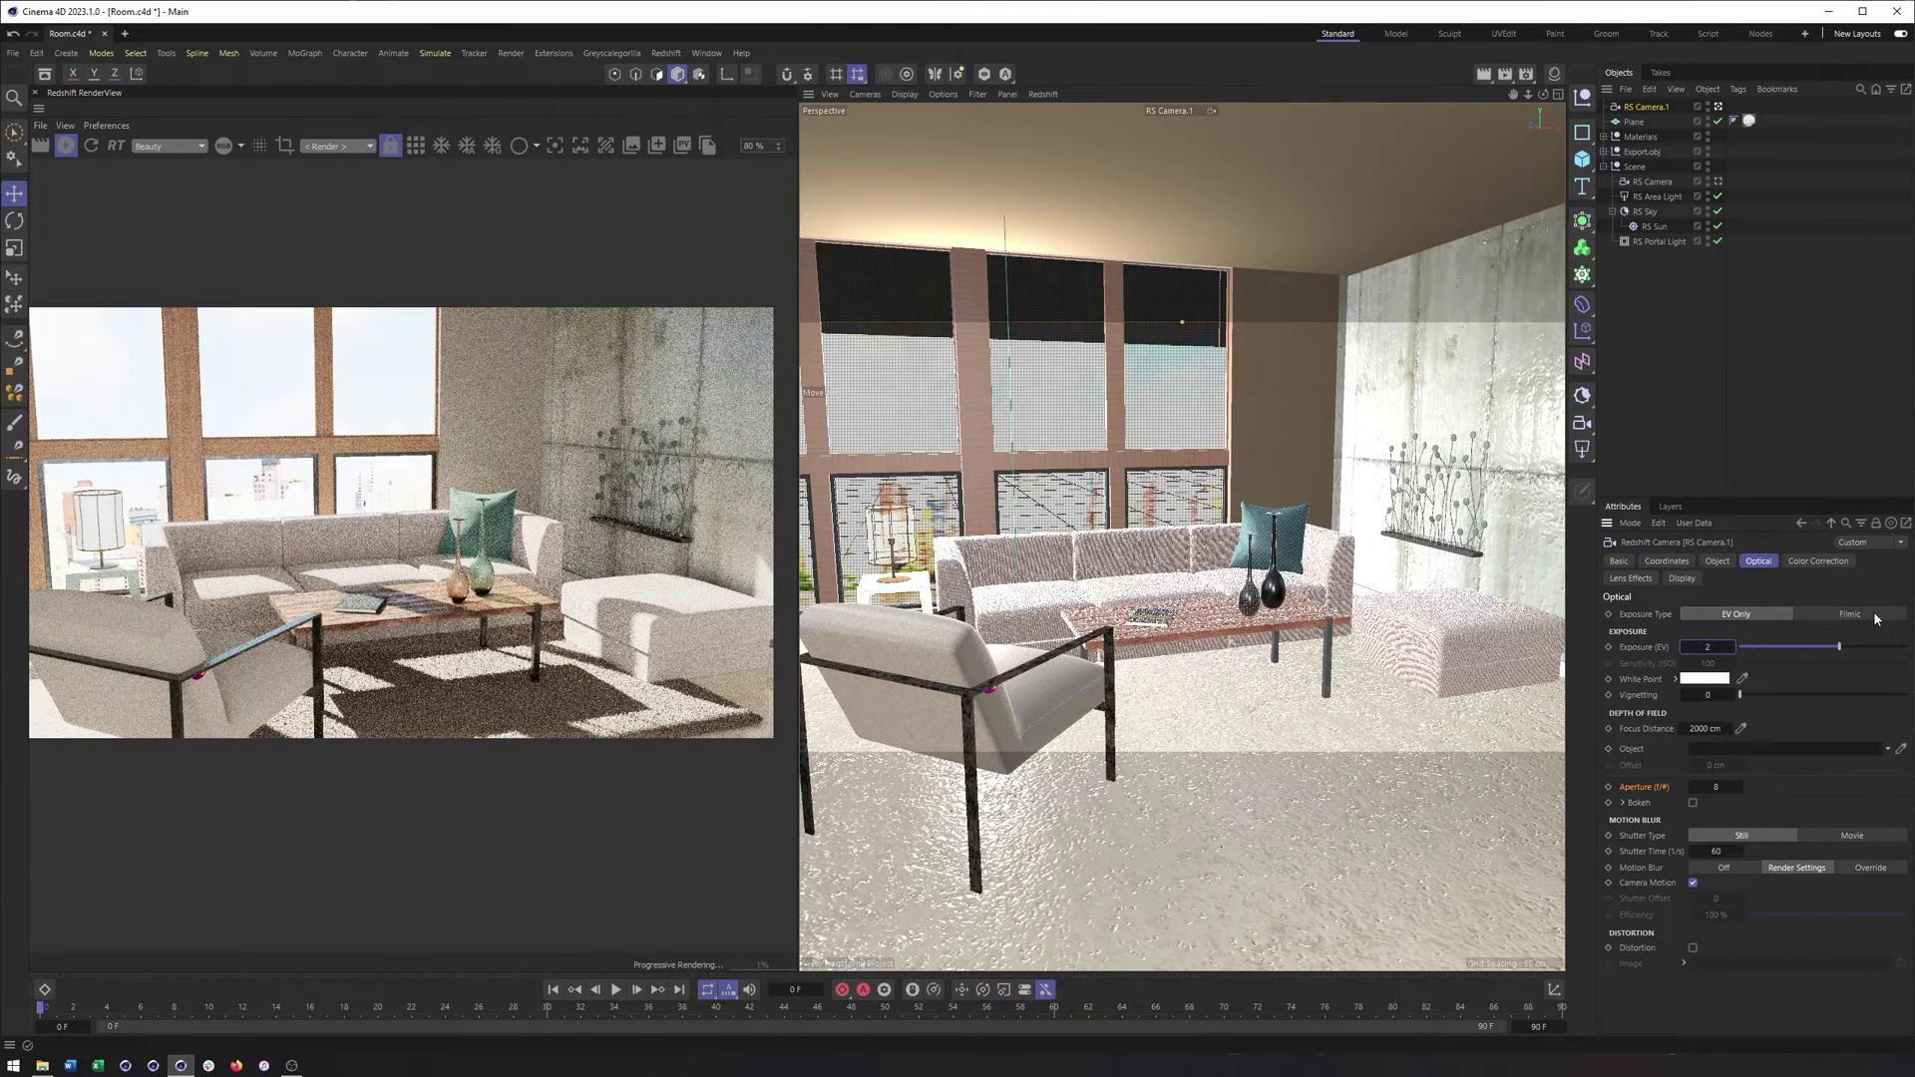
click(1862, 612)
Step: Under Filmic, test ISO values, set aperture to f/4.11, then revert to EV Only exposure
click(1646, 660)
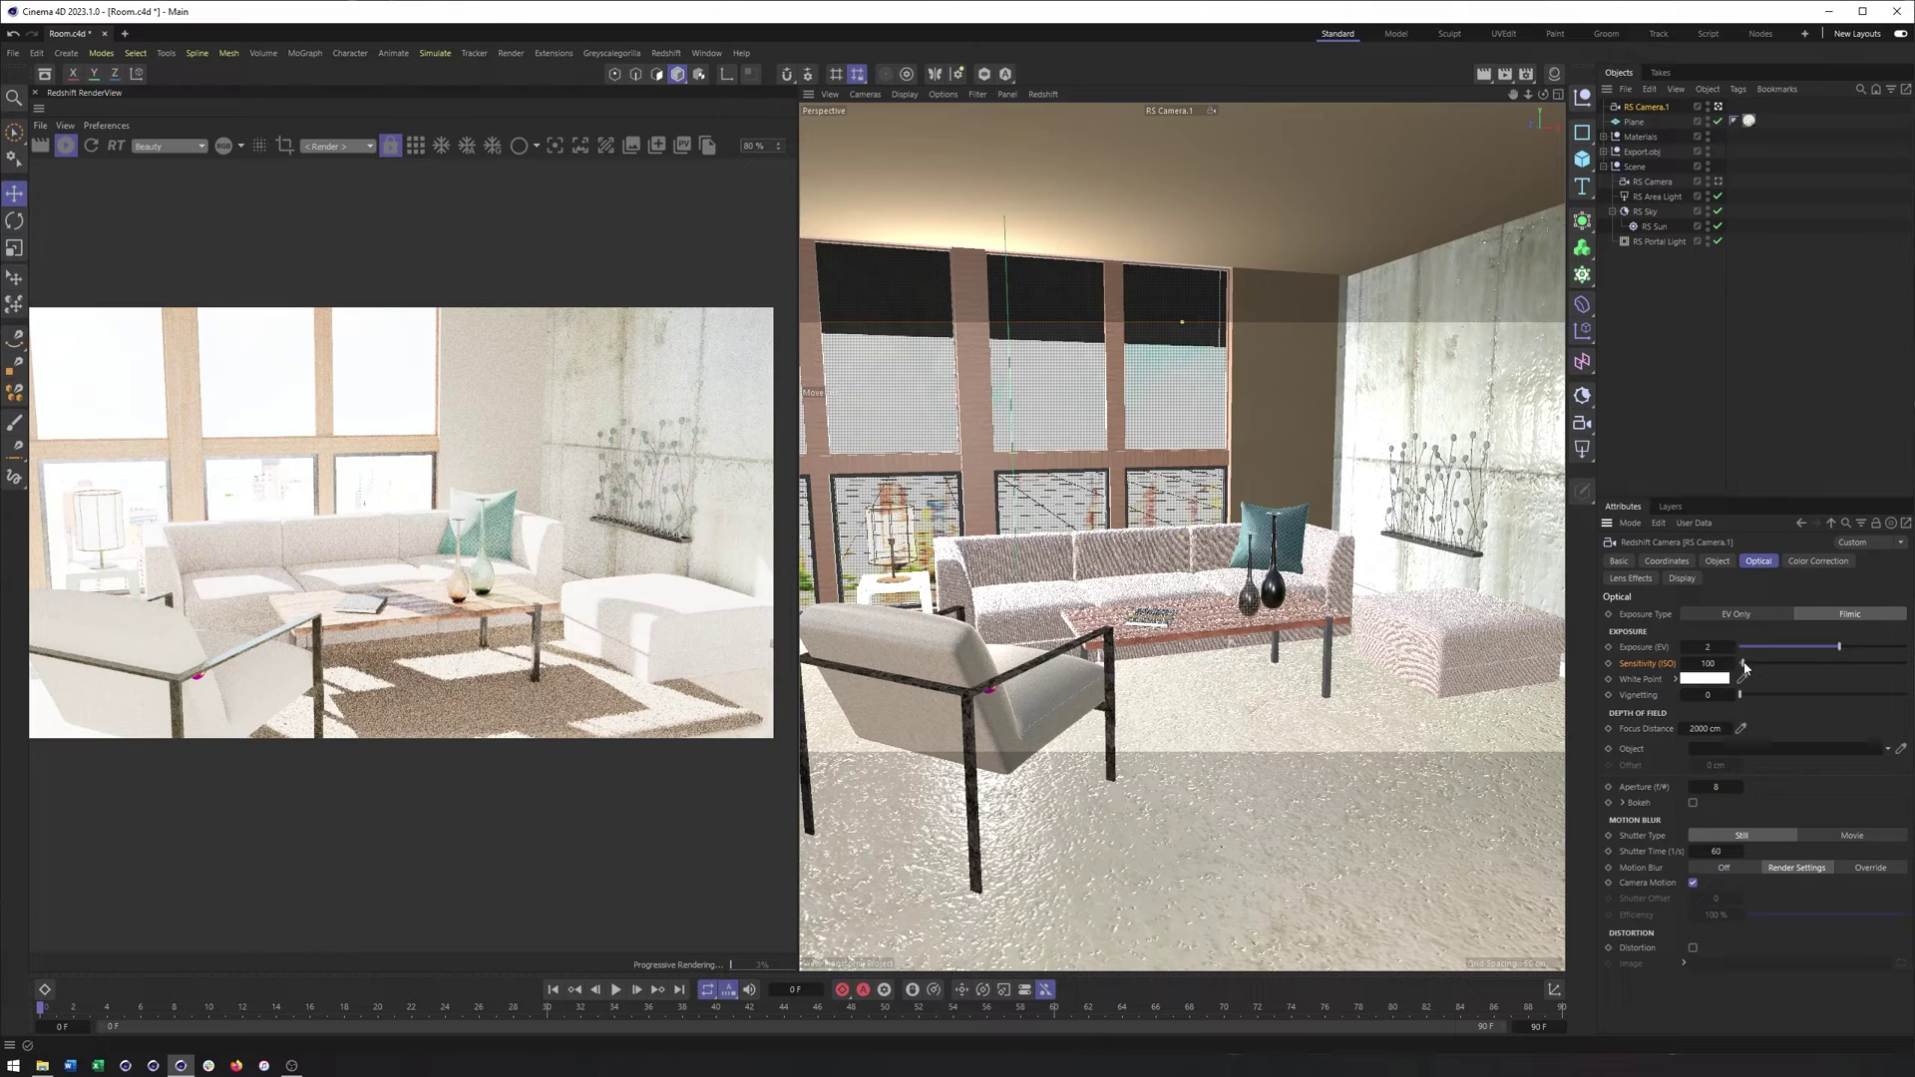
drag(1744, 666, 1793, 671)
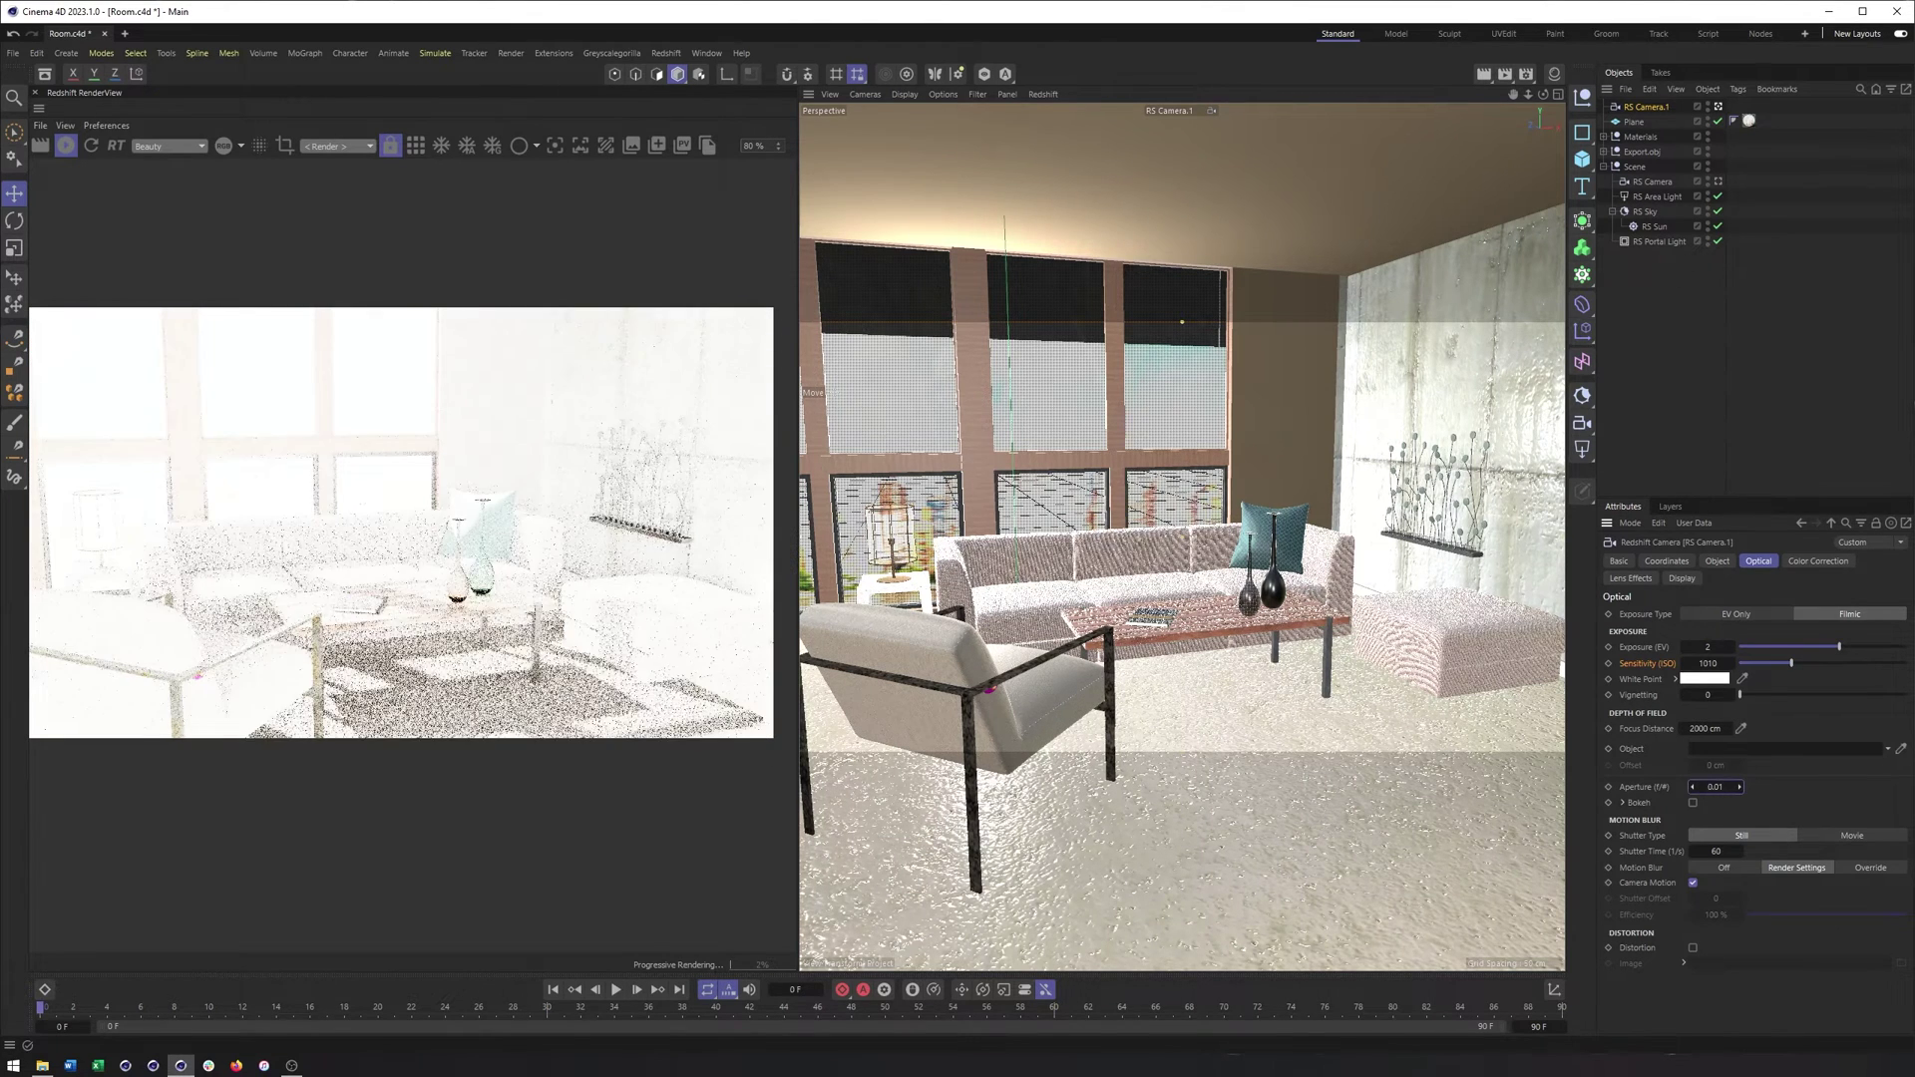
drag(1734, 787, 1685, 787)
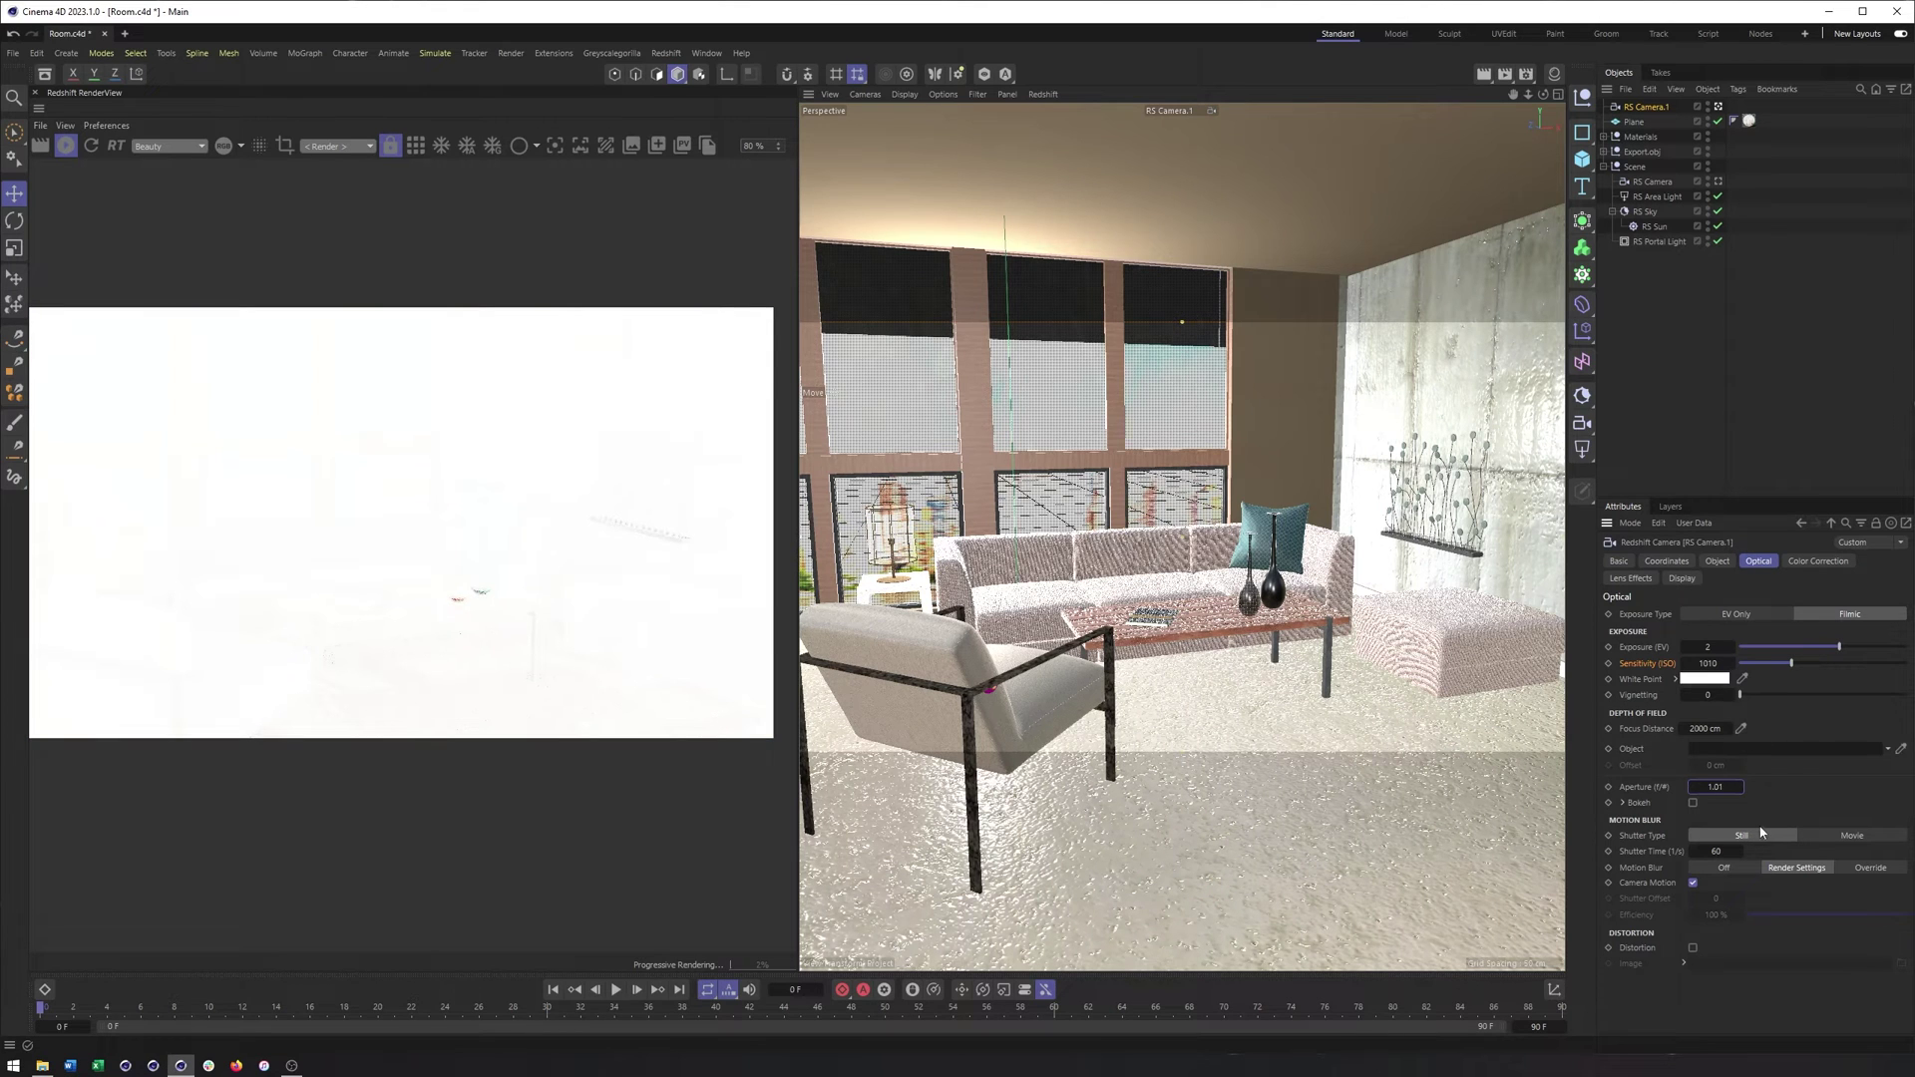
drag(1715, 787, 1747, 782)
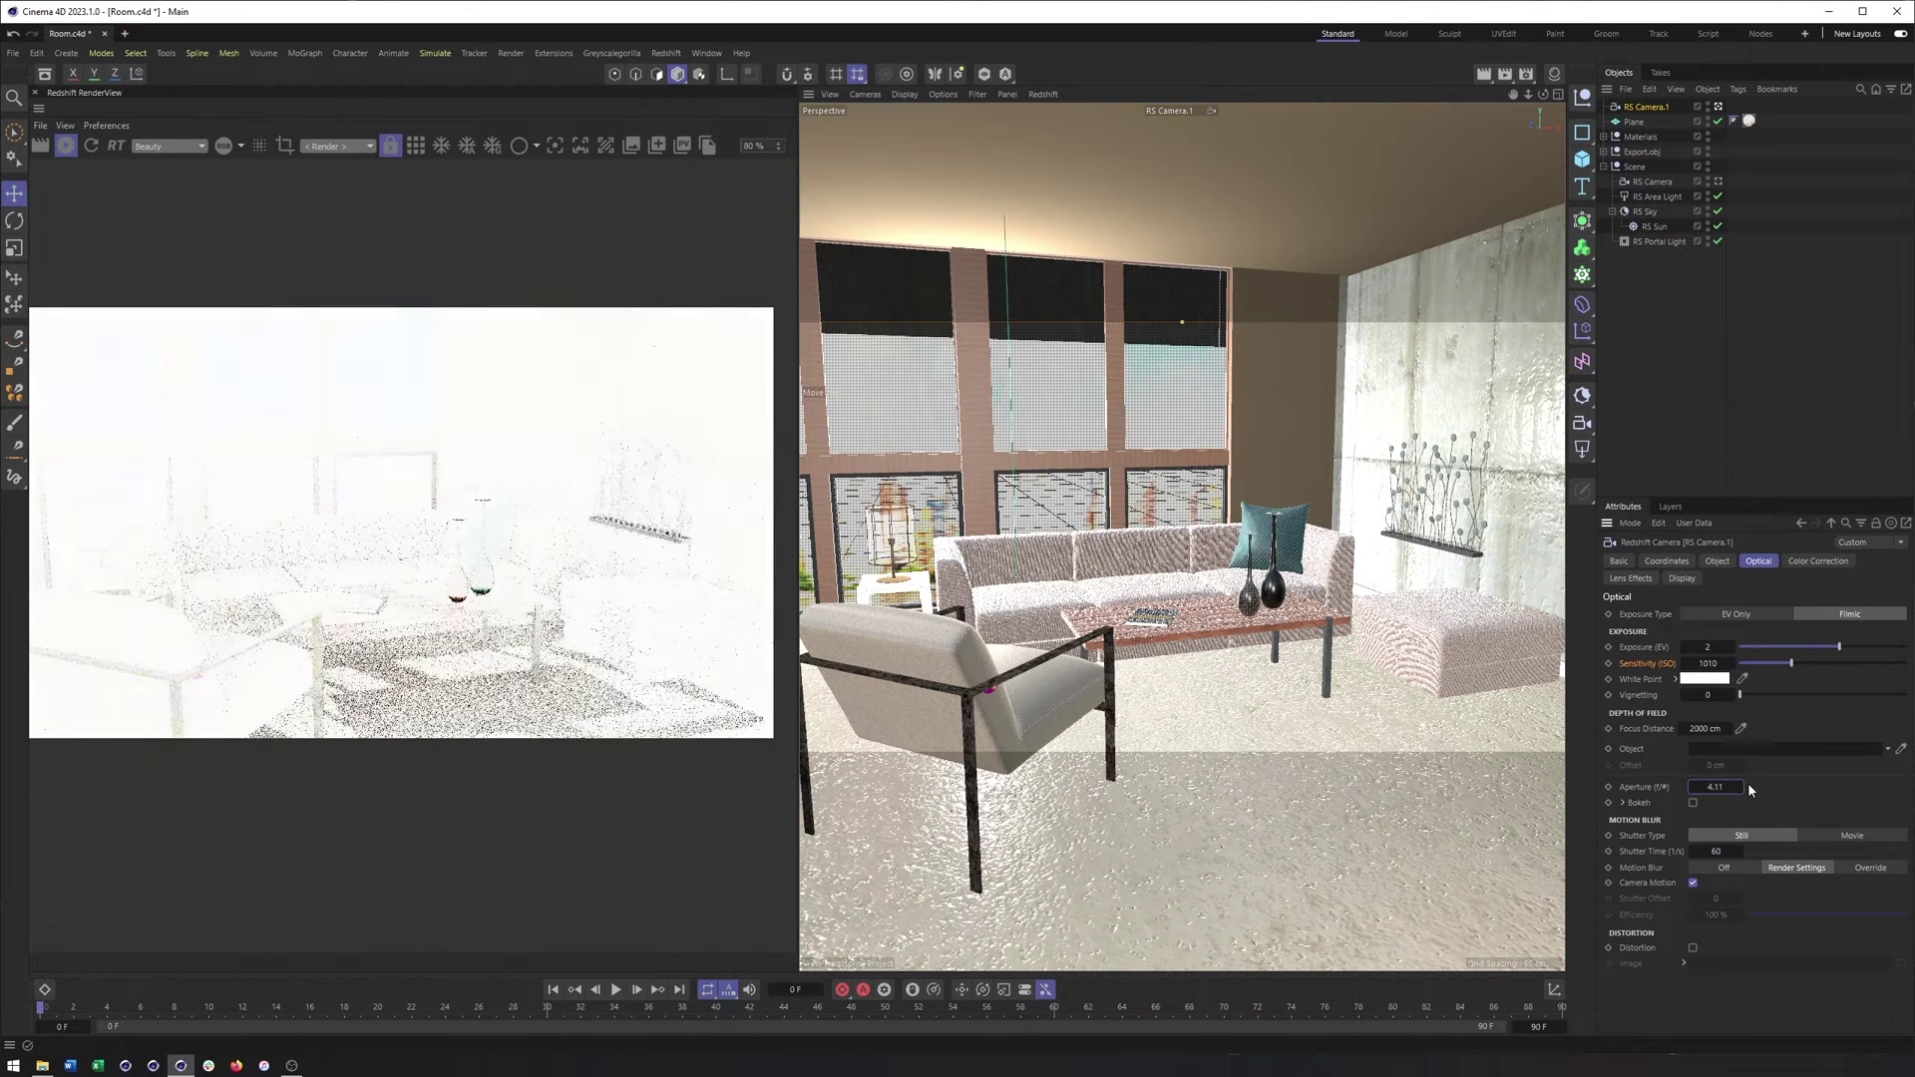
drag(1792, 662, 1755, 666)
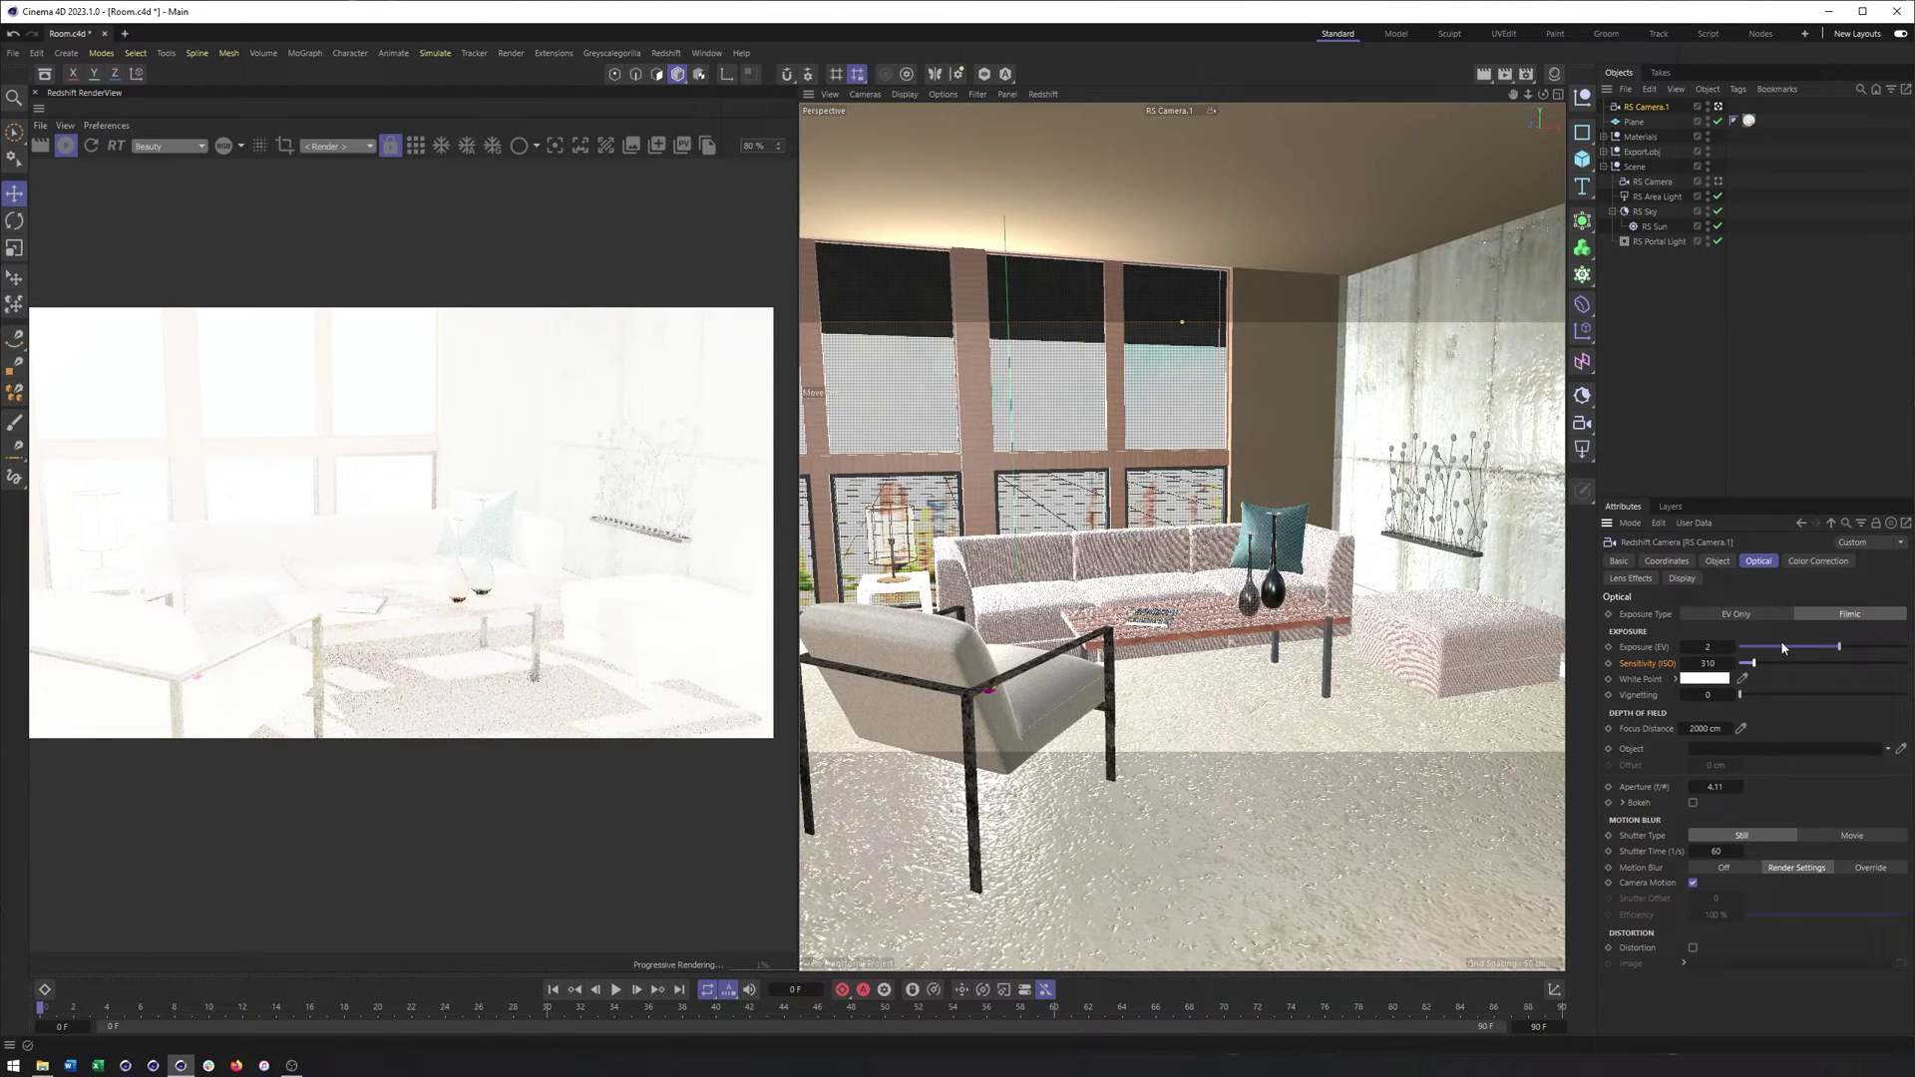
click(1757, 613)
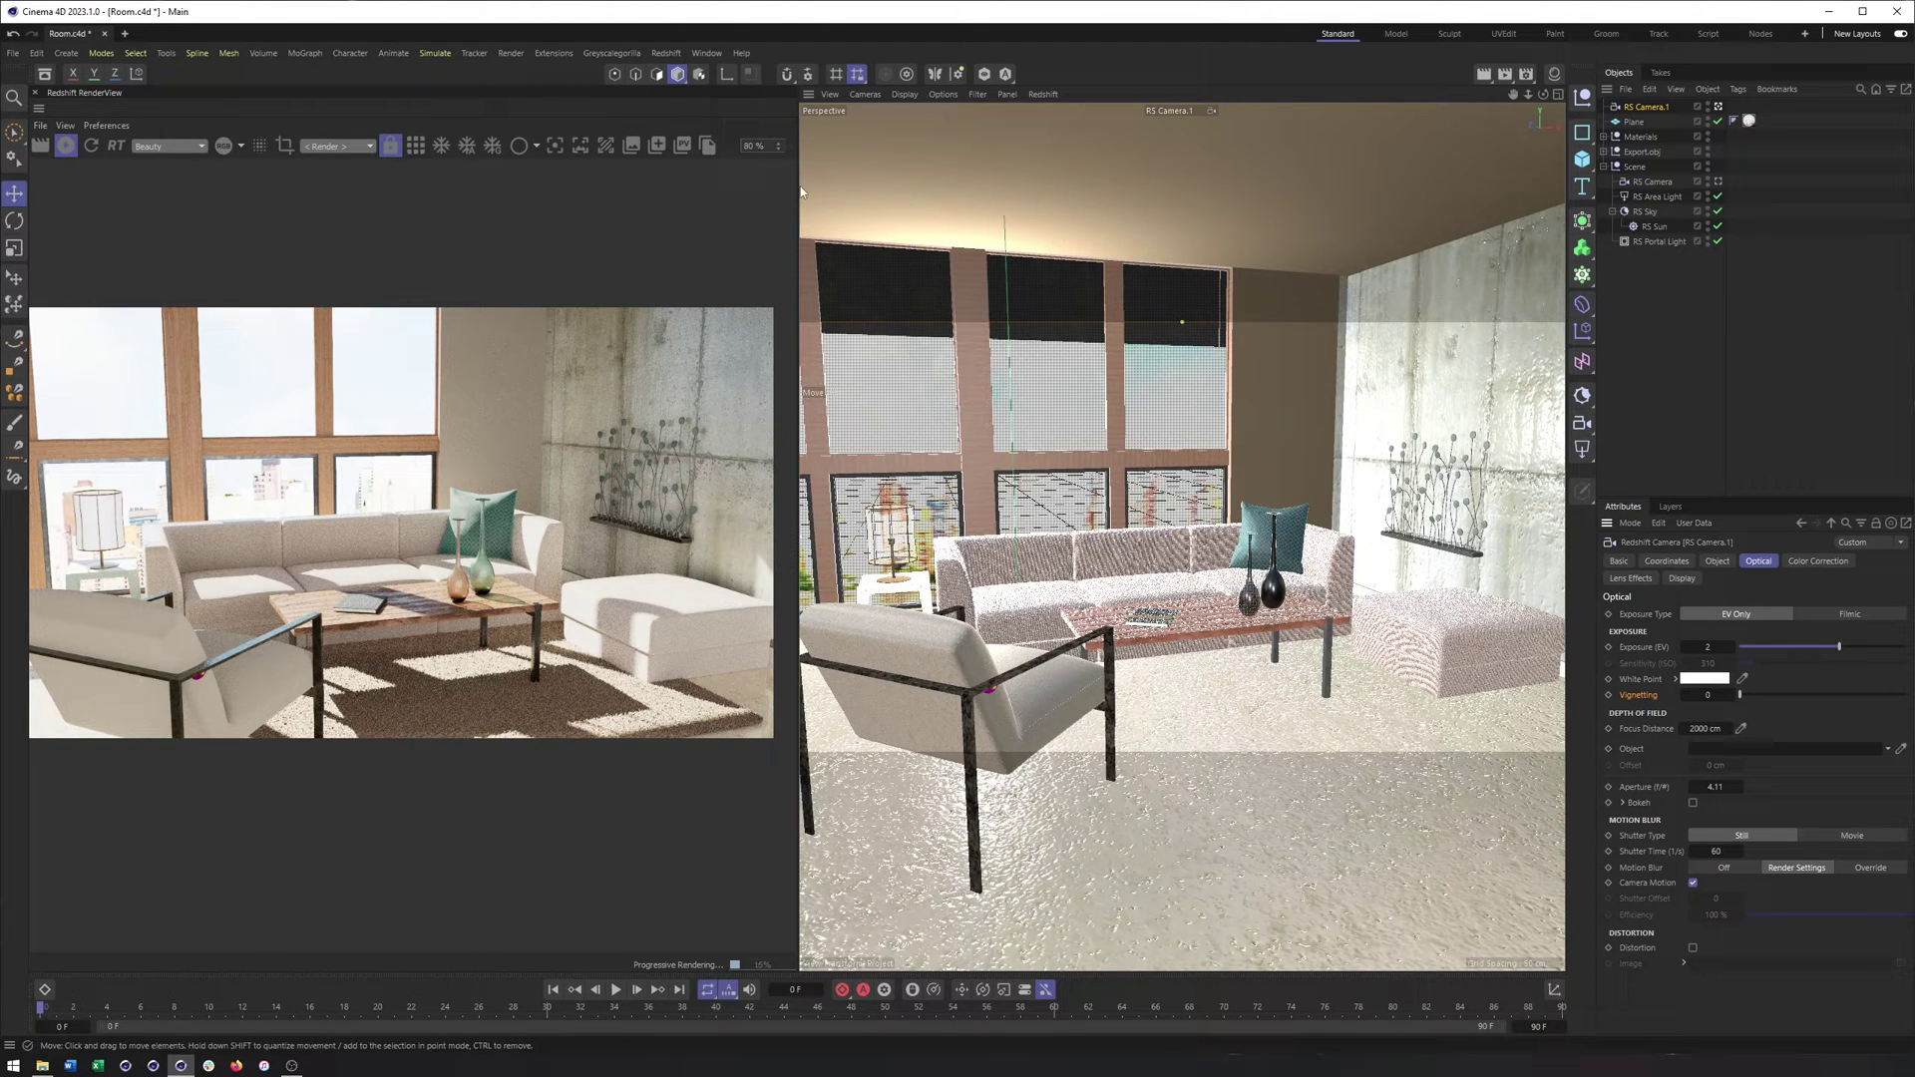
drag(799, 189, 813, 188)
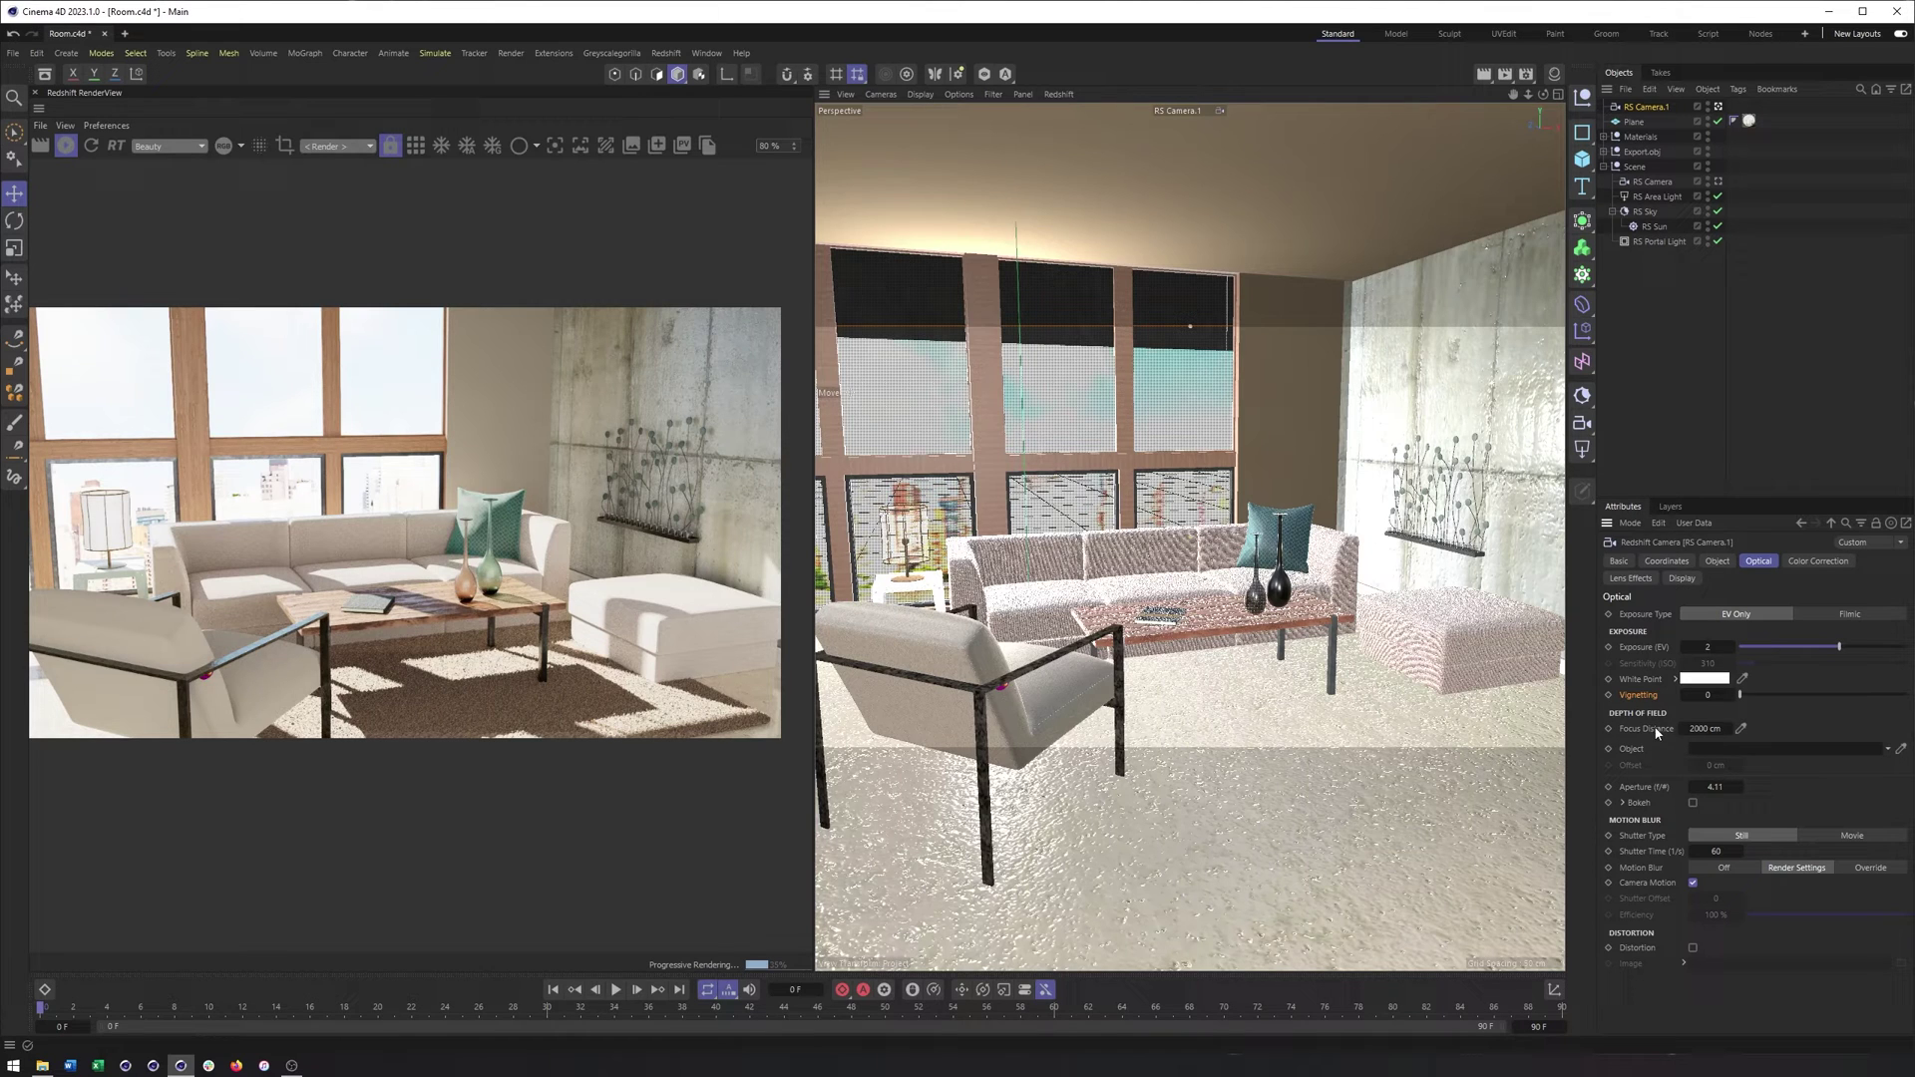
Step: Enable bokeh, pick the sofa for a 145.3799 cm focus distance, and set aperture to f/1
click(1692, 802)
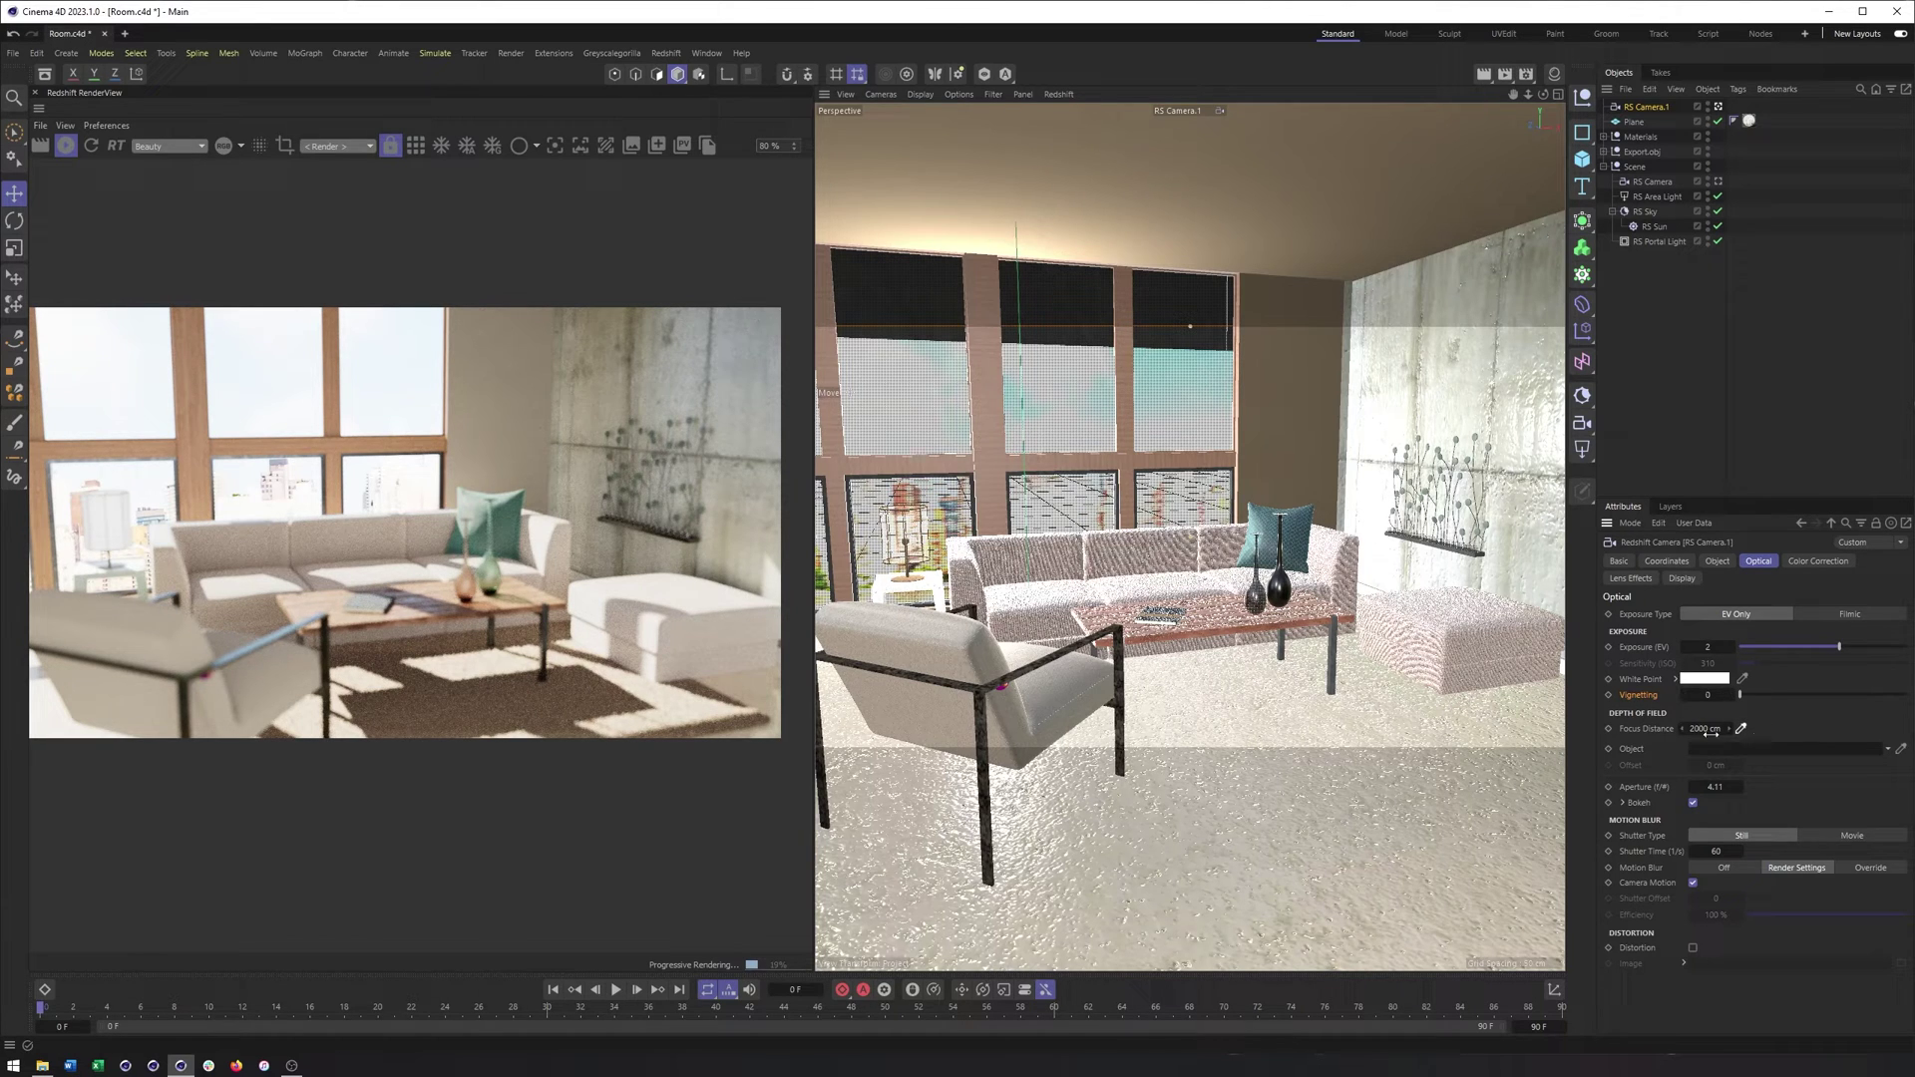
click(1204, 606)
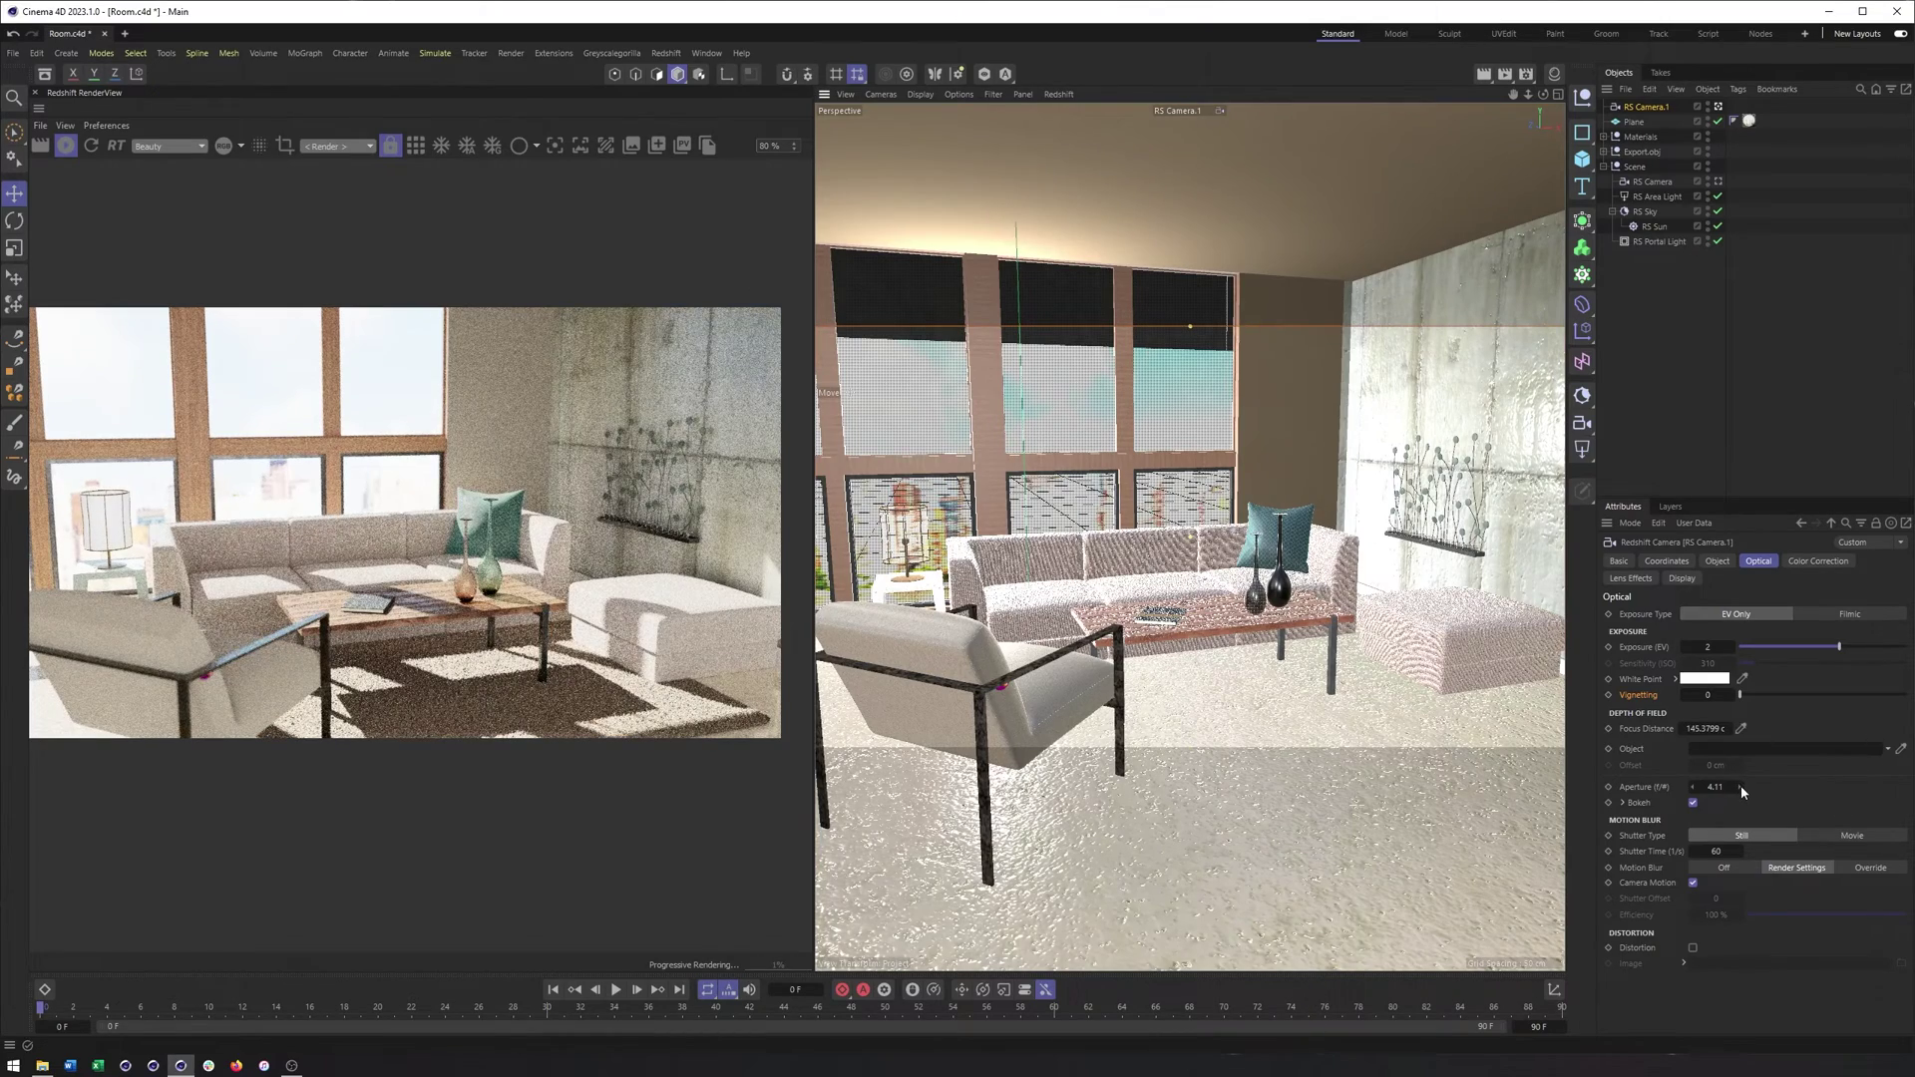
drag(1739, 785, 1696, 786)
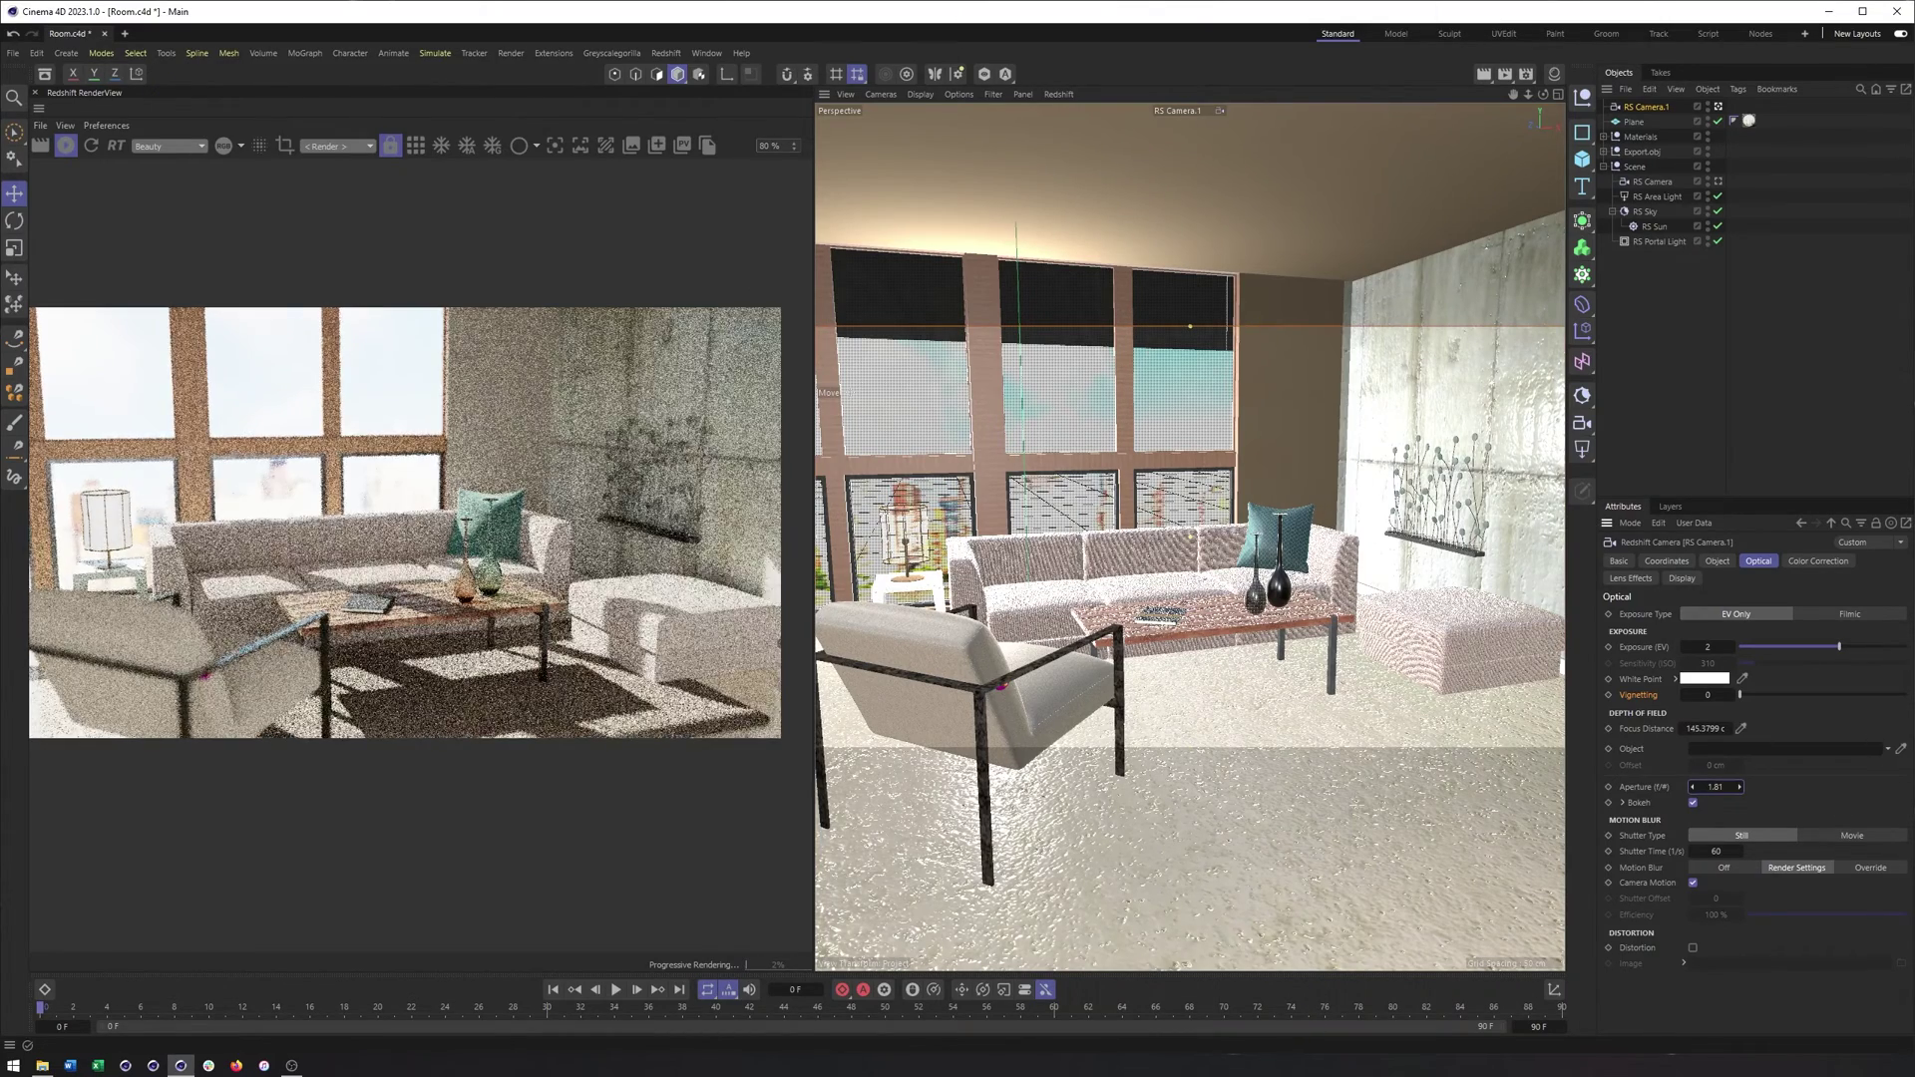
double_click(1719, 787)
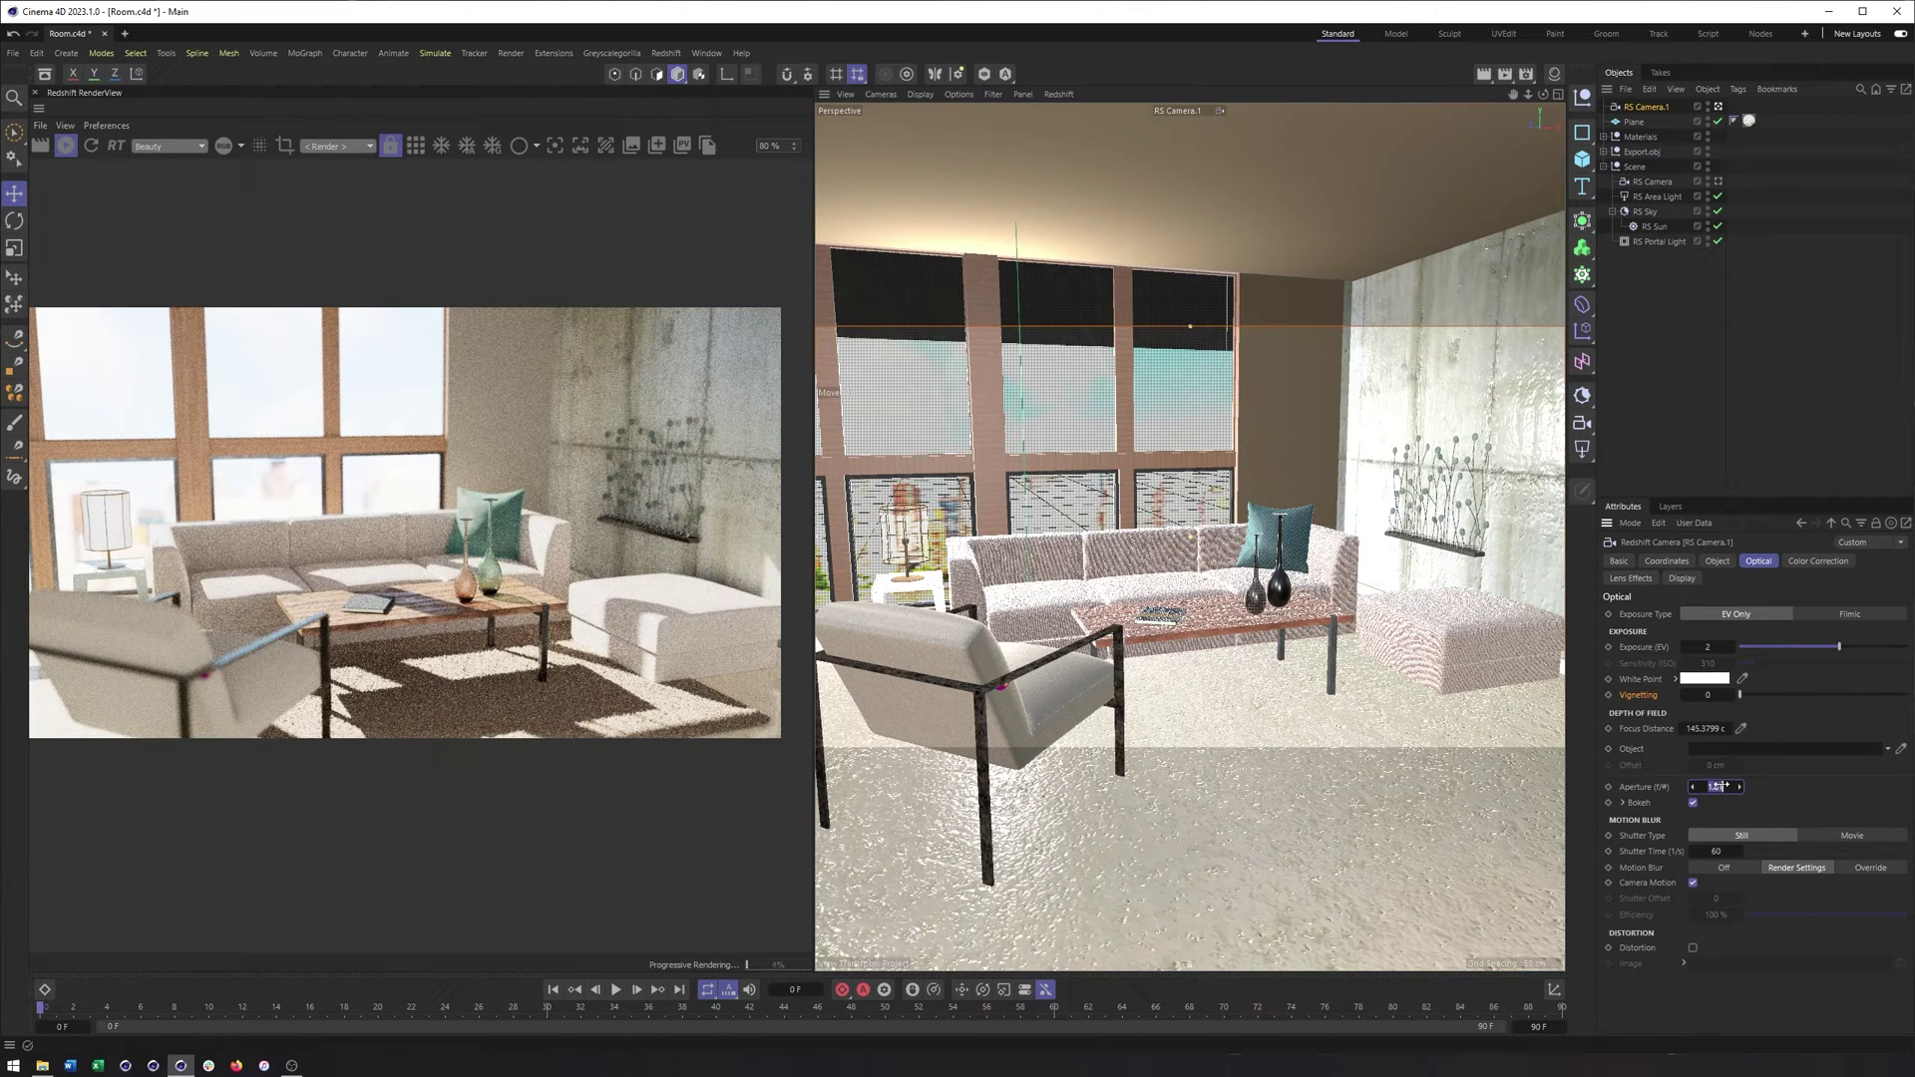
text(1)
key(Return)
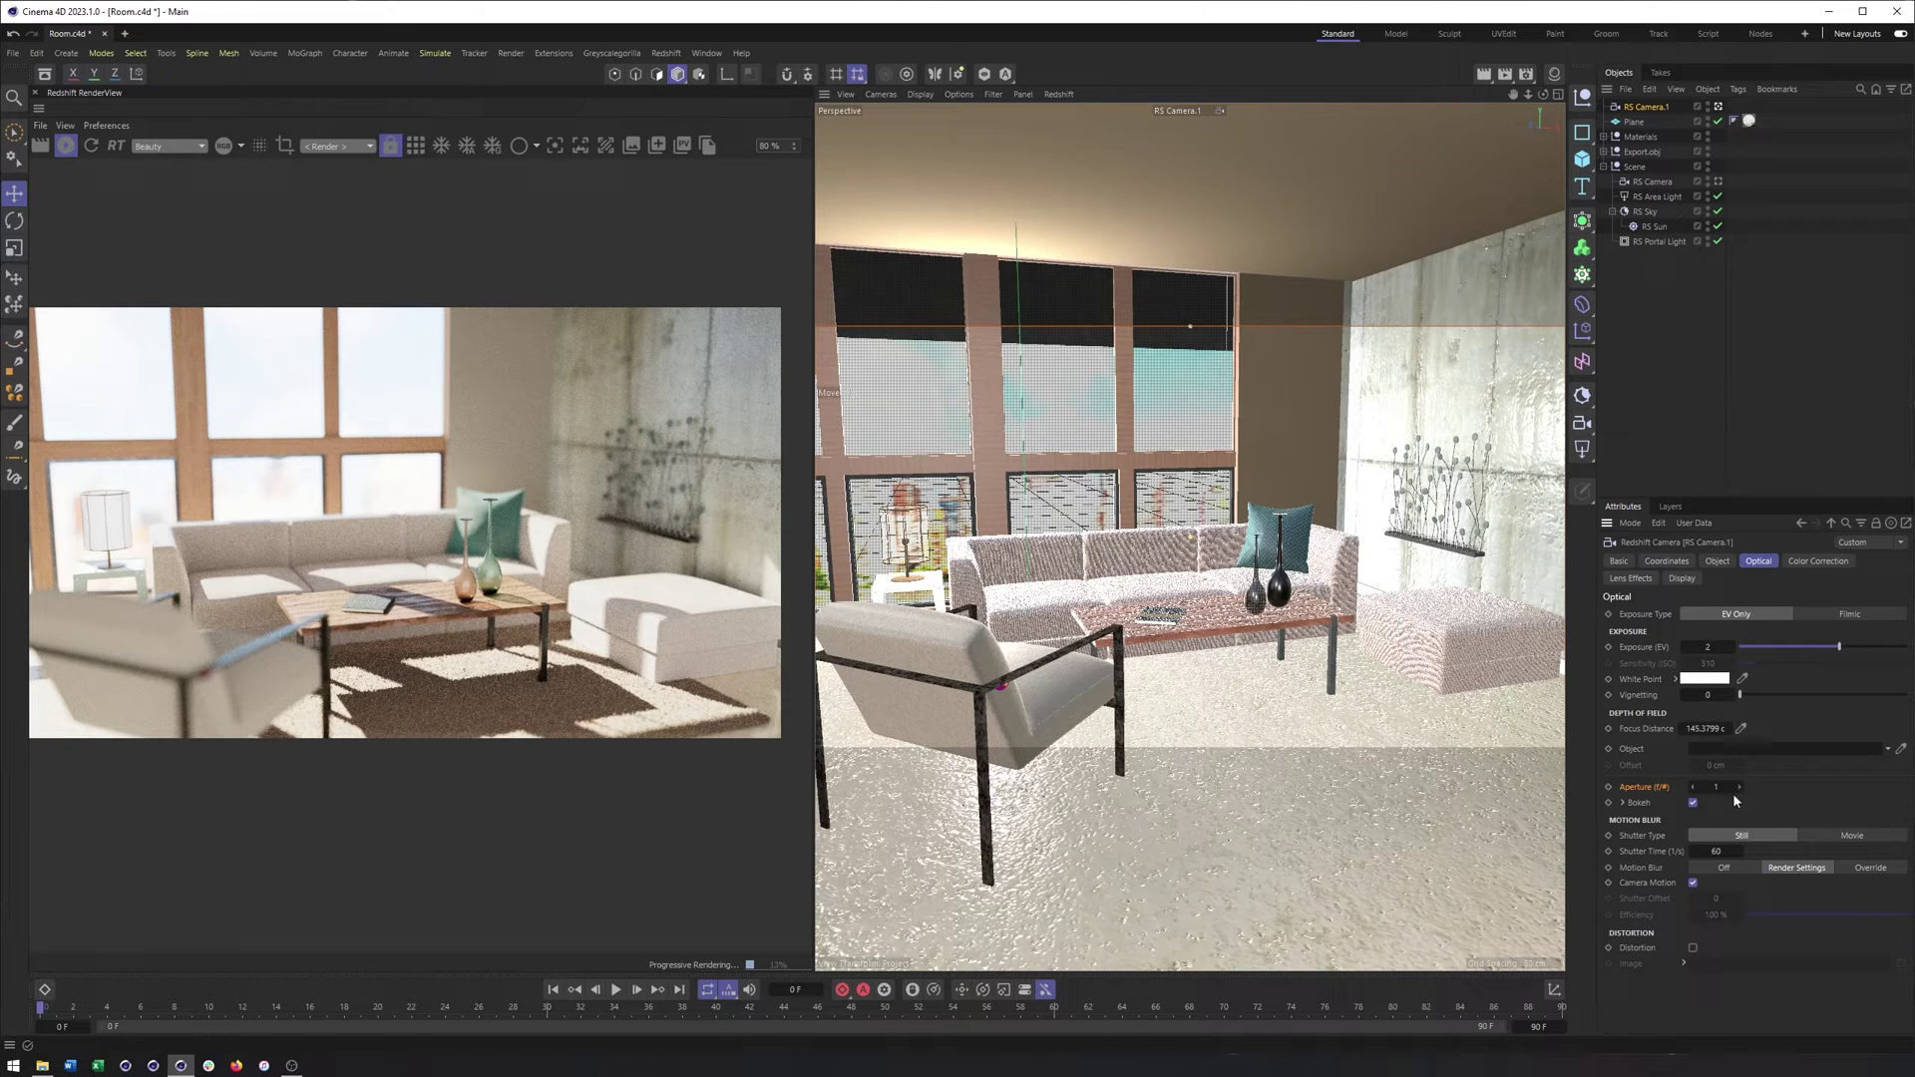
click(1622, 803)
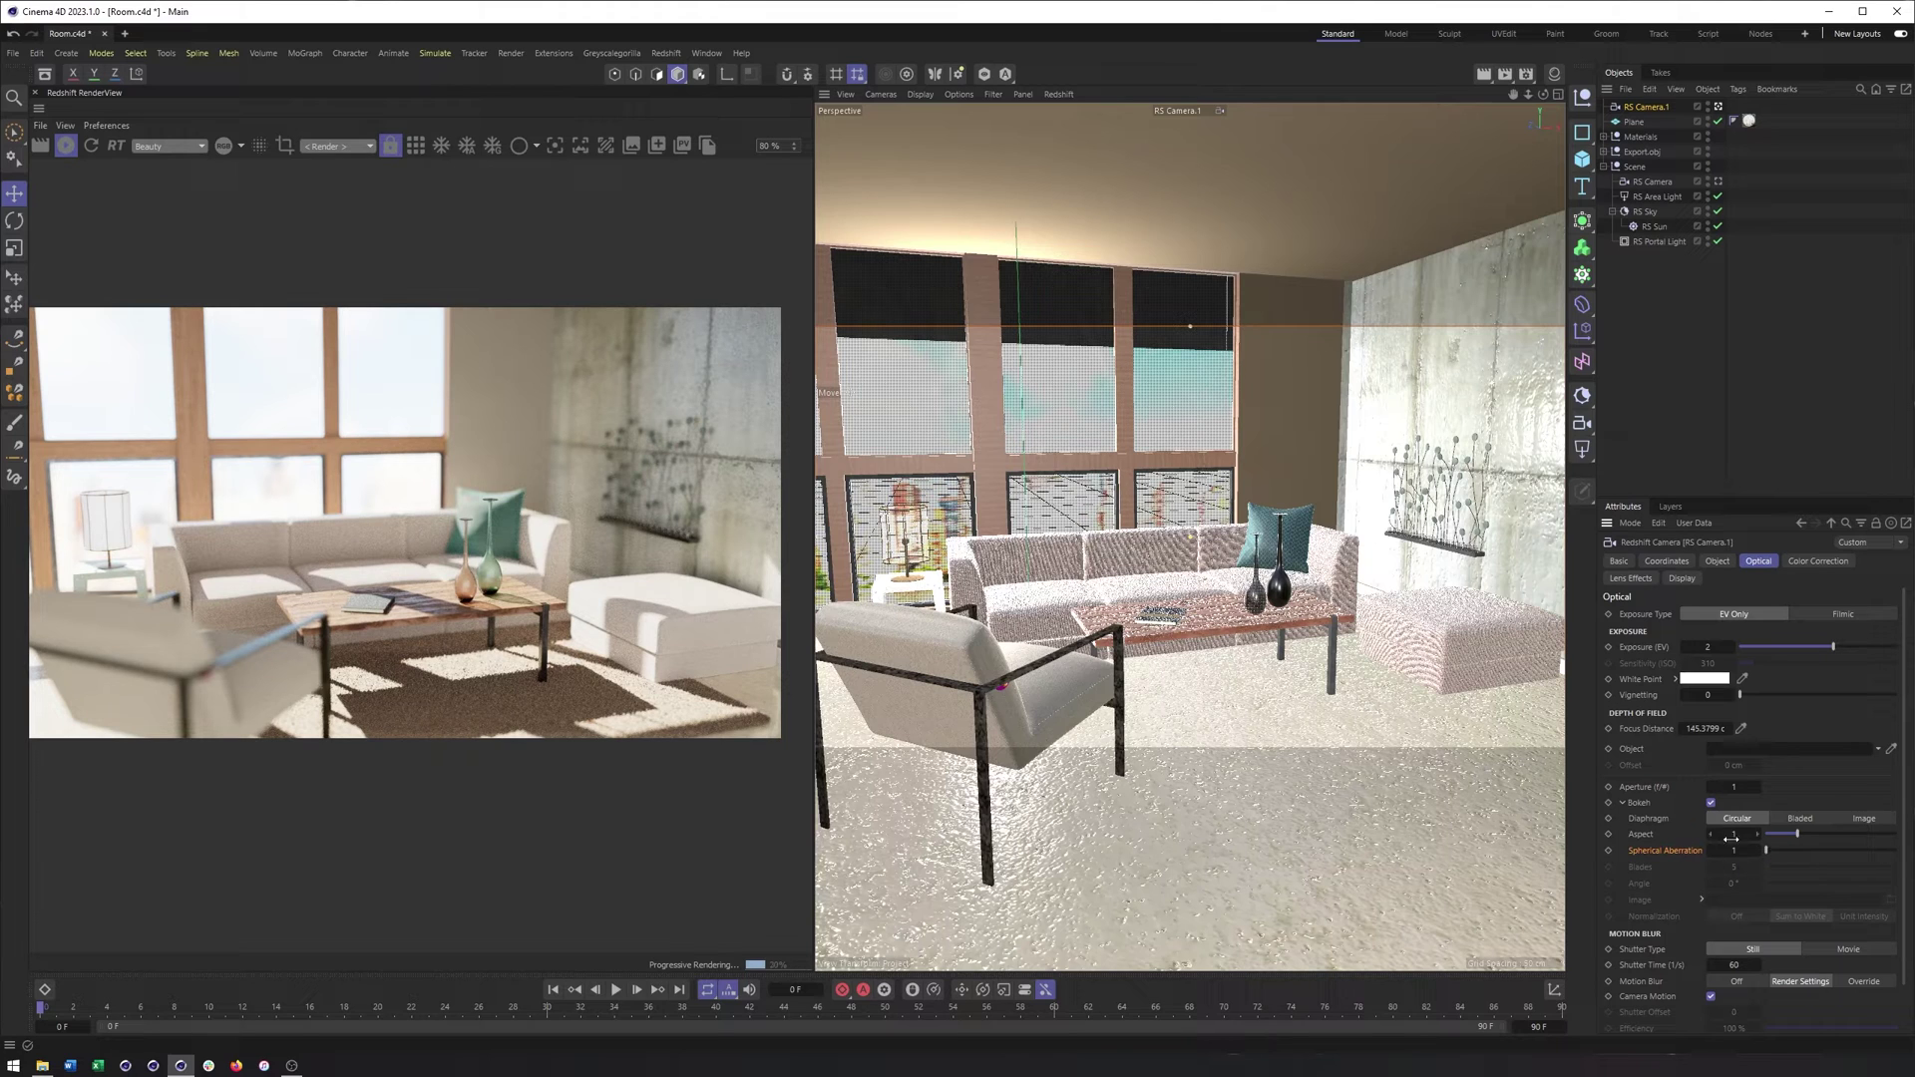
Step: Collapse the Bokeh group and tick the Bokeh checkbox under Depth of Field
click(1623, 803)
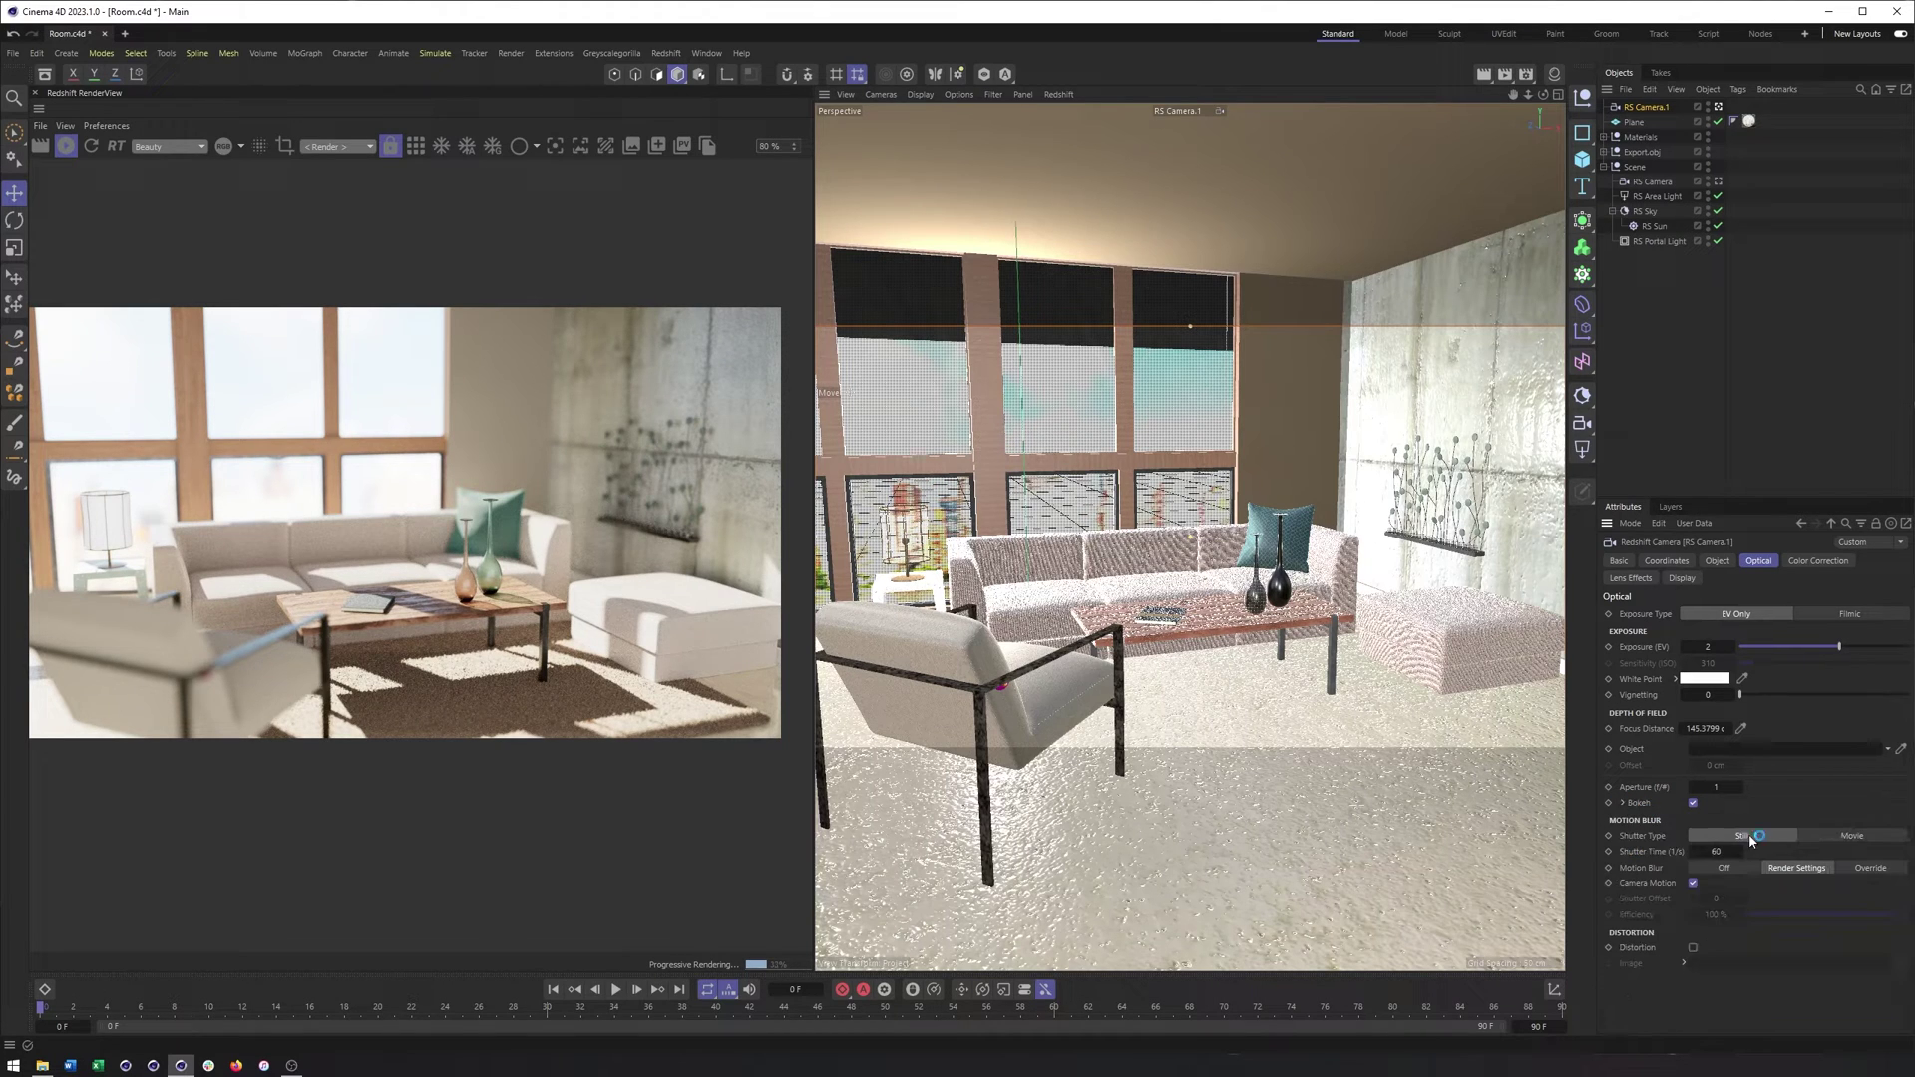
click(1692, 803)
click(1692, 802)
click(1770, 841)
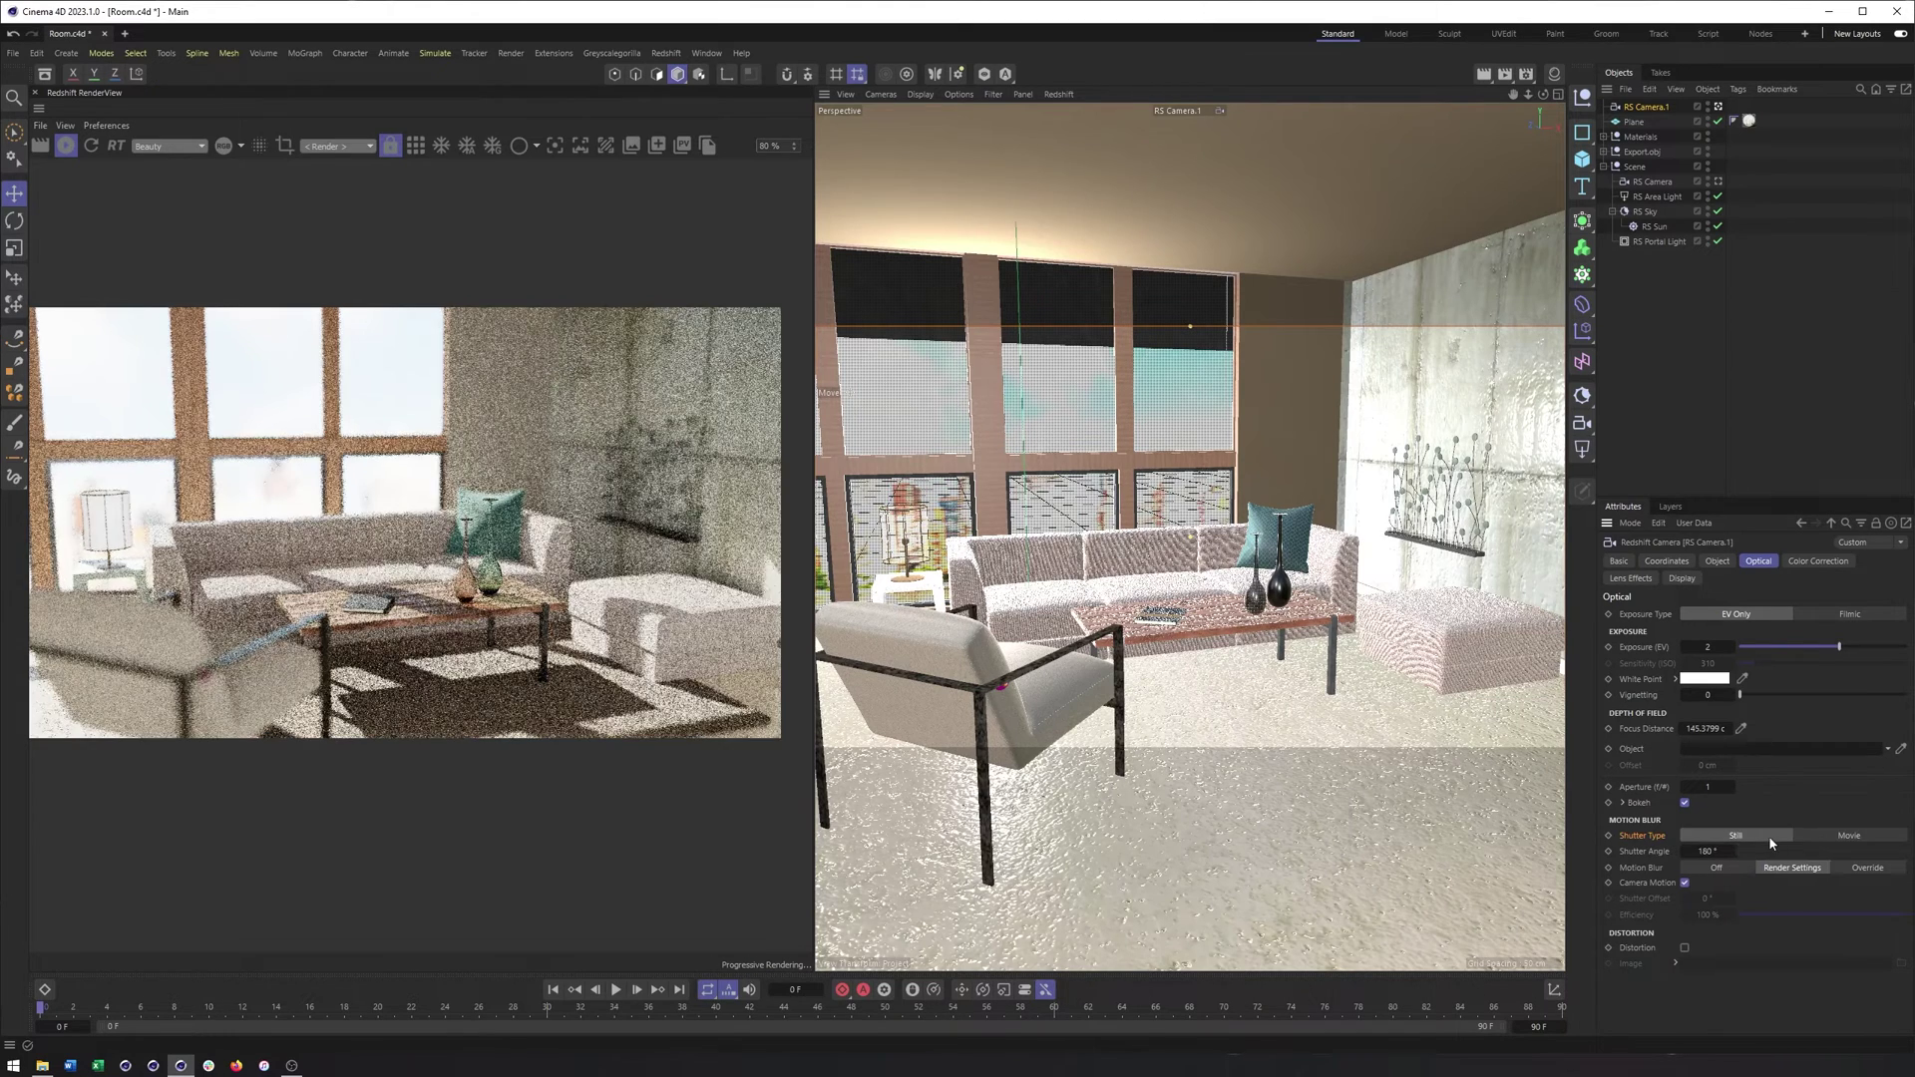
click(1777, 836)
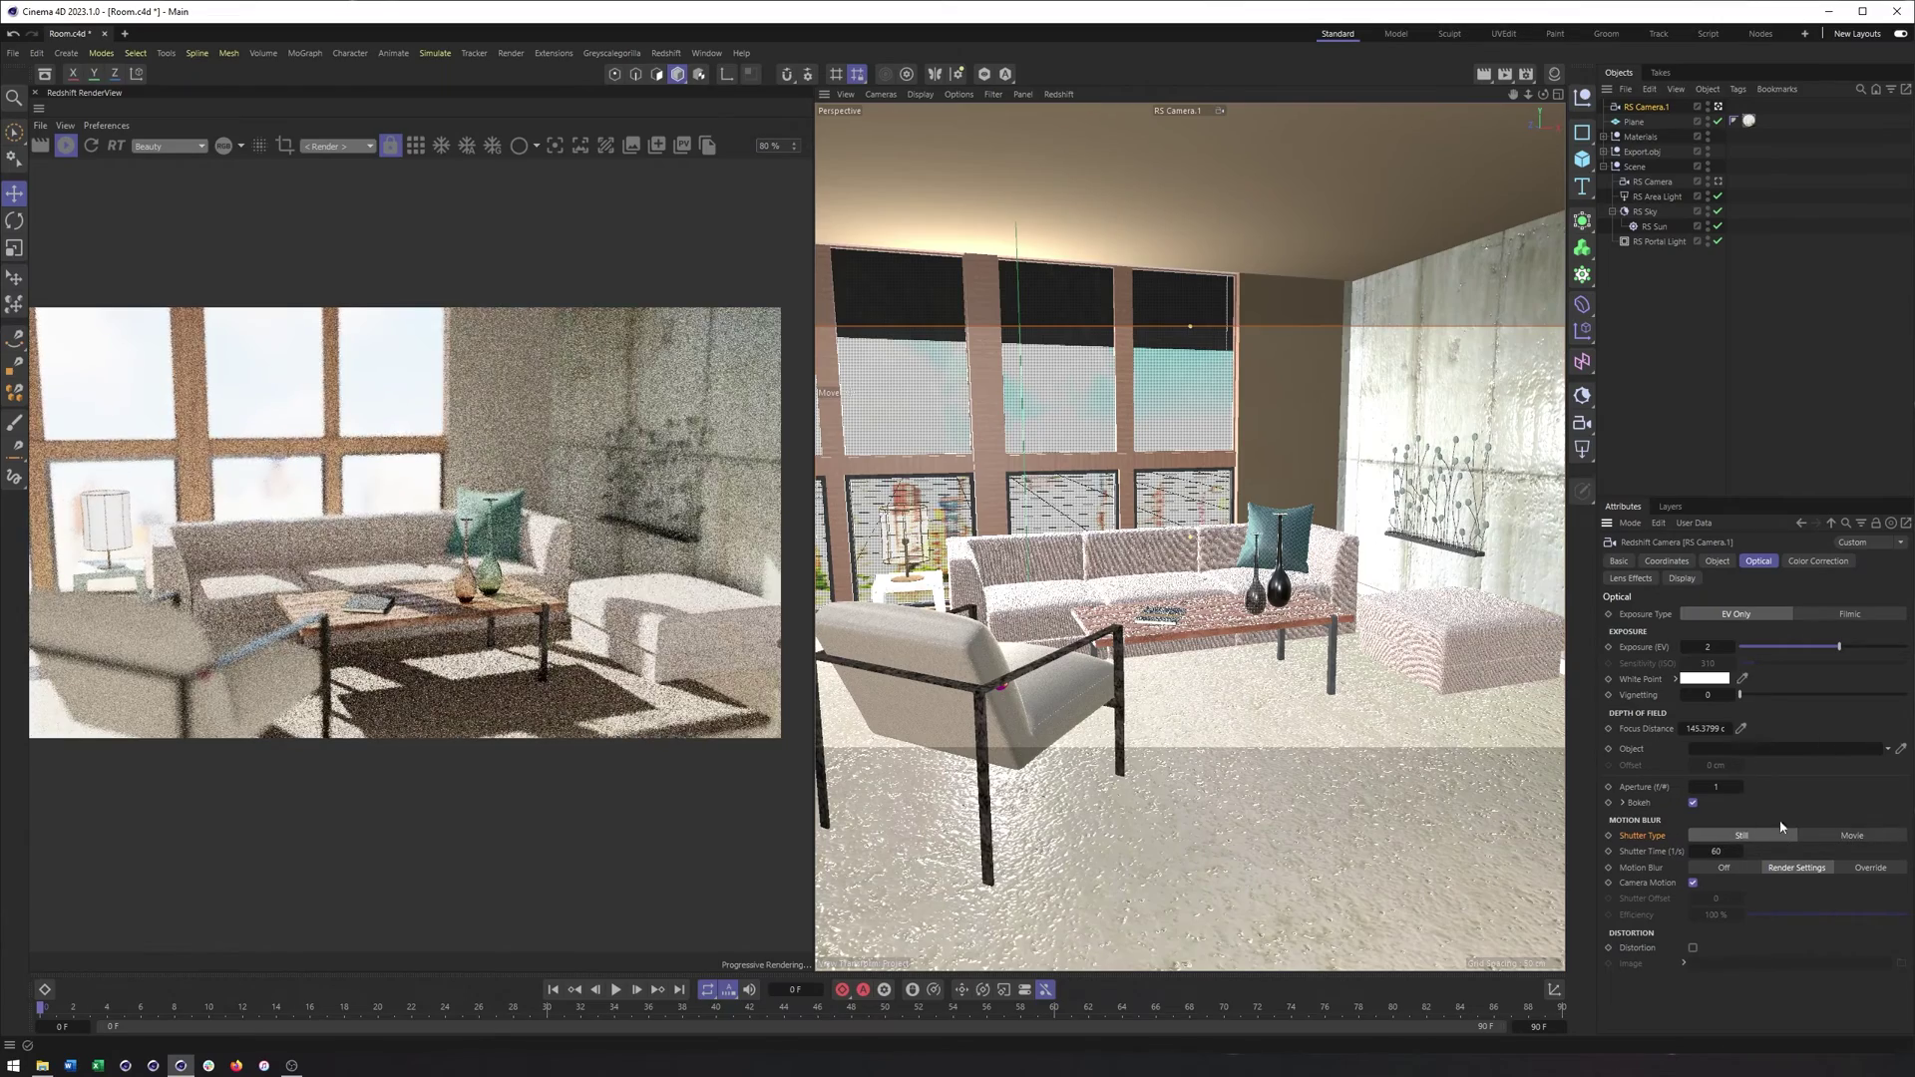
click(1871, 867)
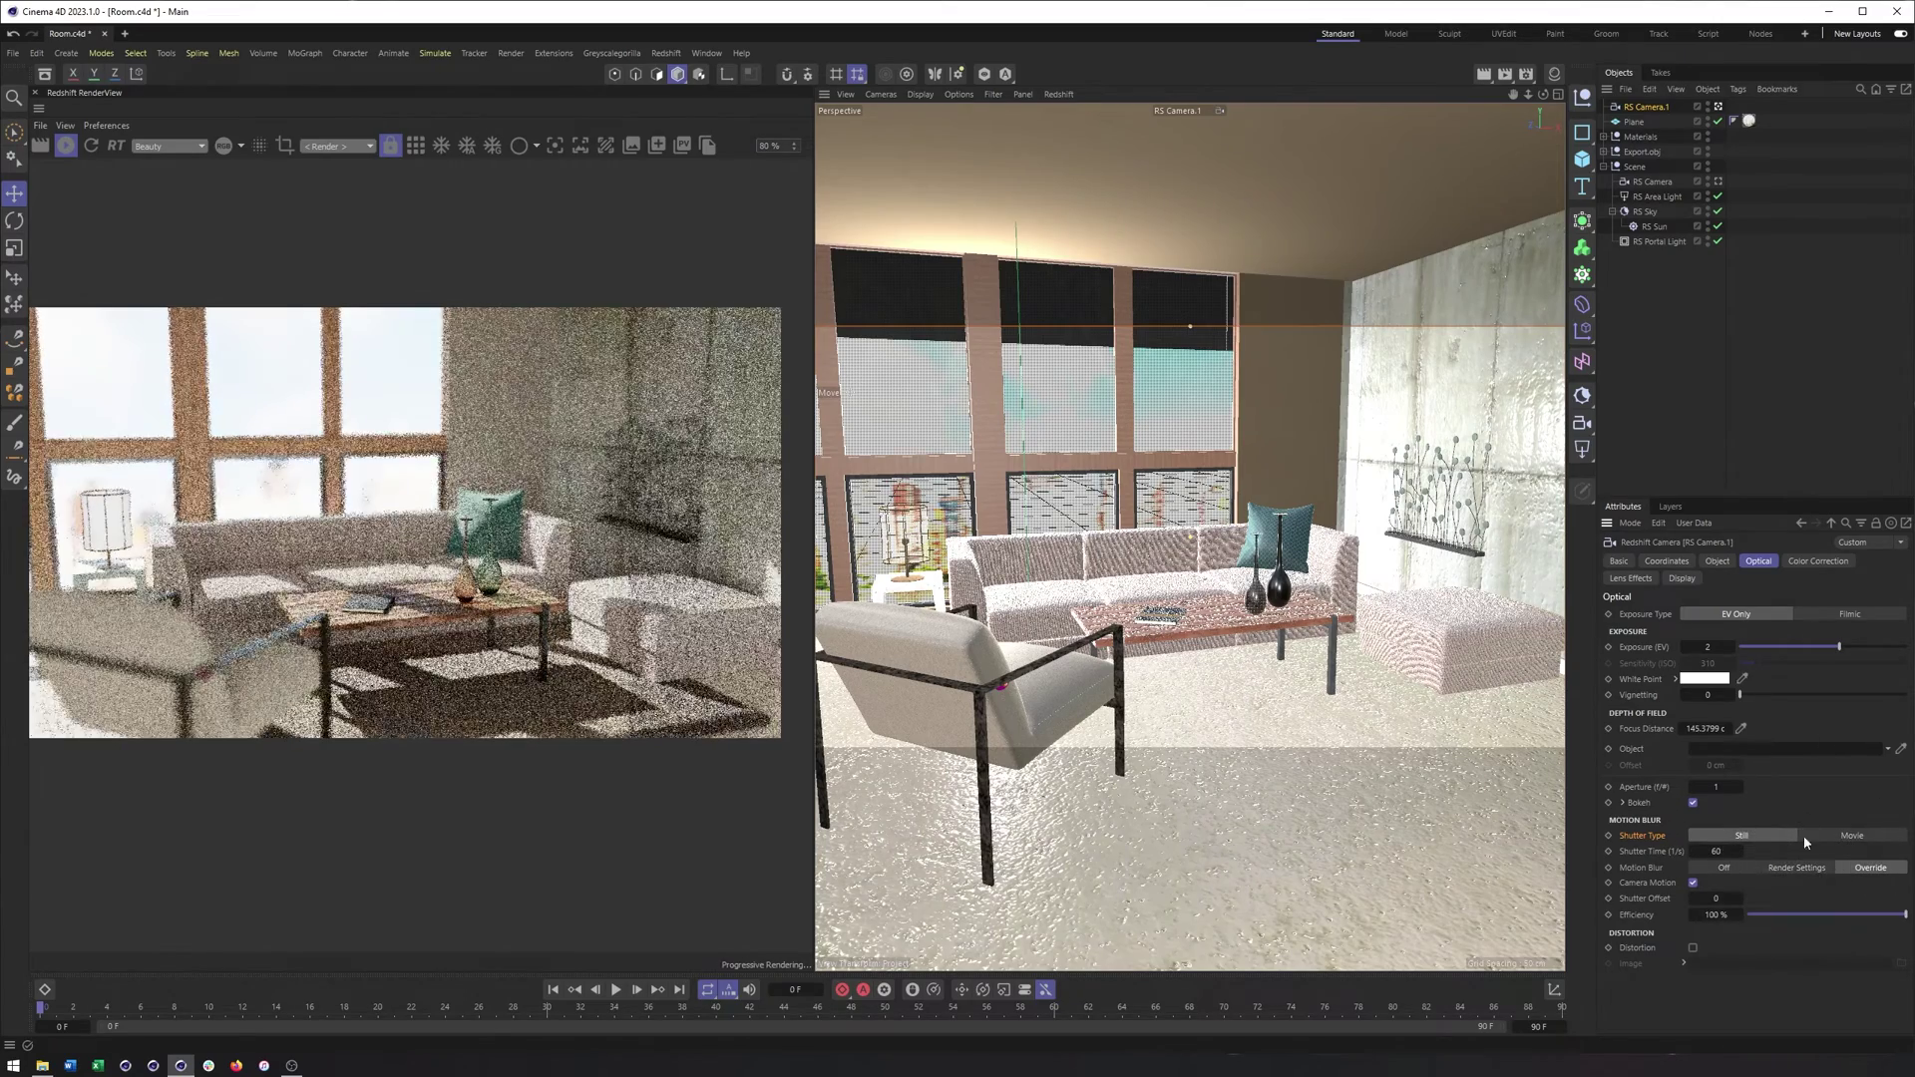
click(1845, 836)
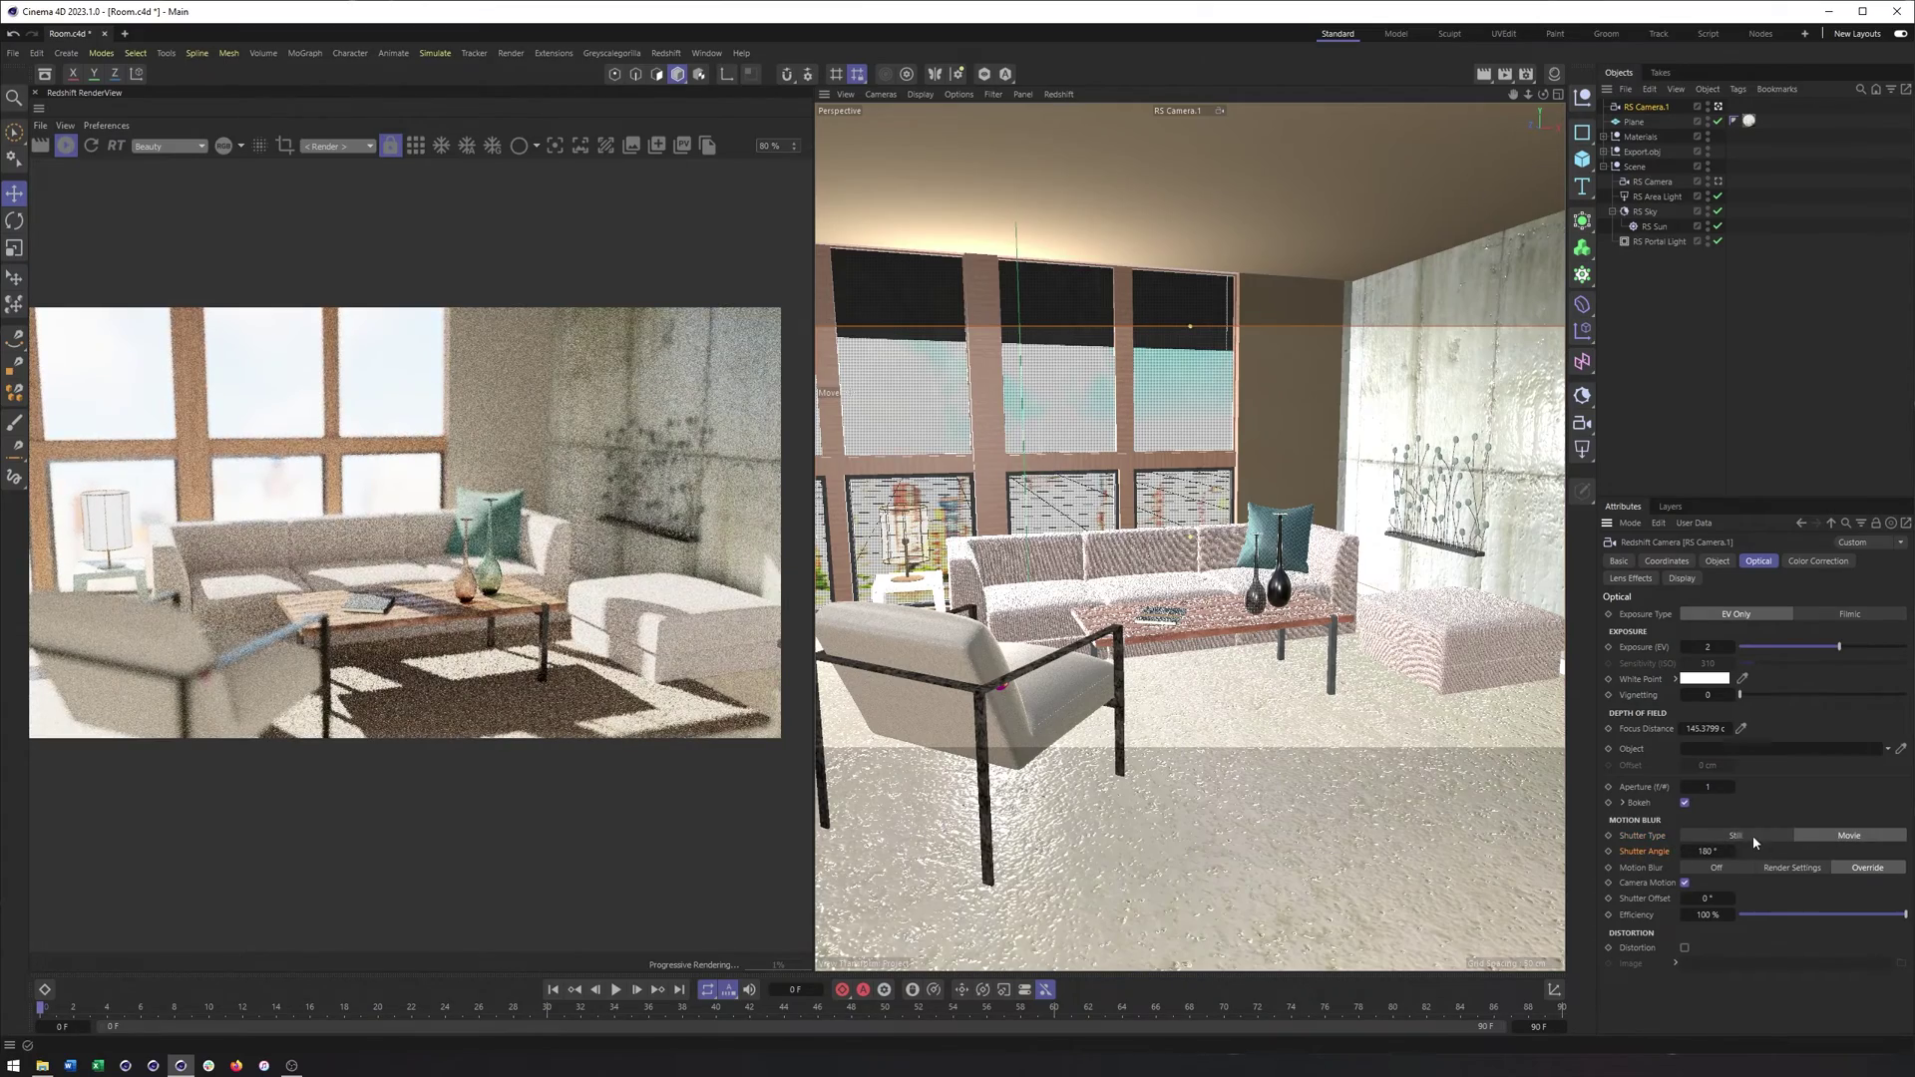
click(1752, 835)
click(1723, 867)
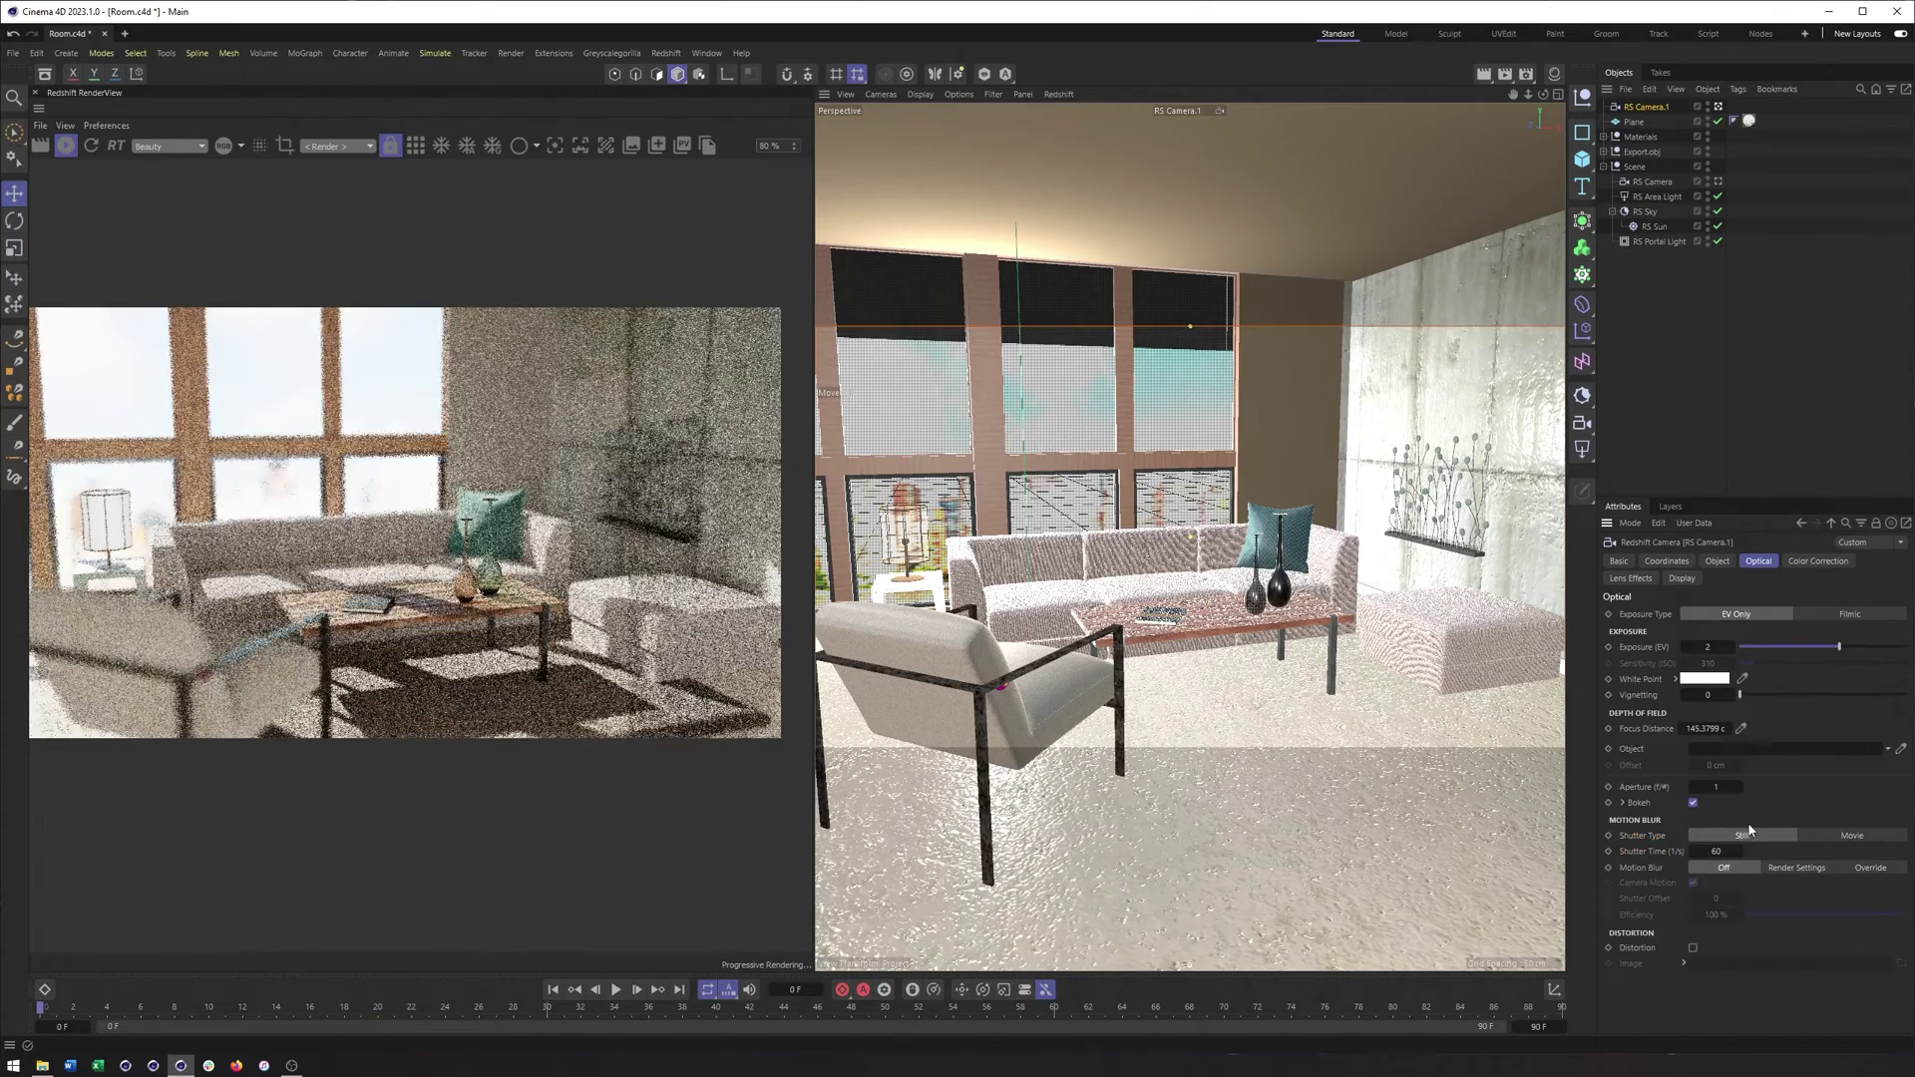
click(1825, 834)
click(1735, 835)
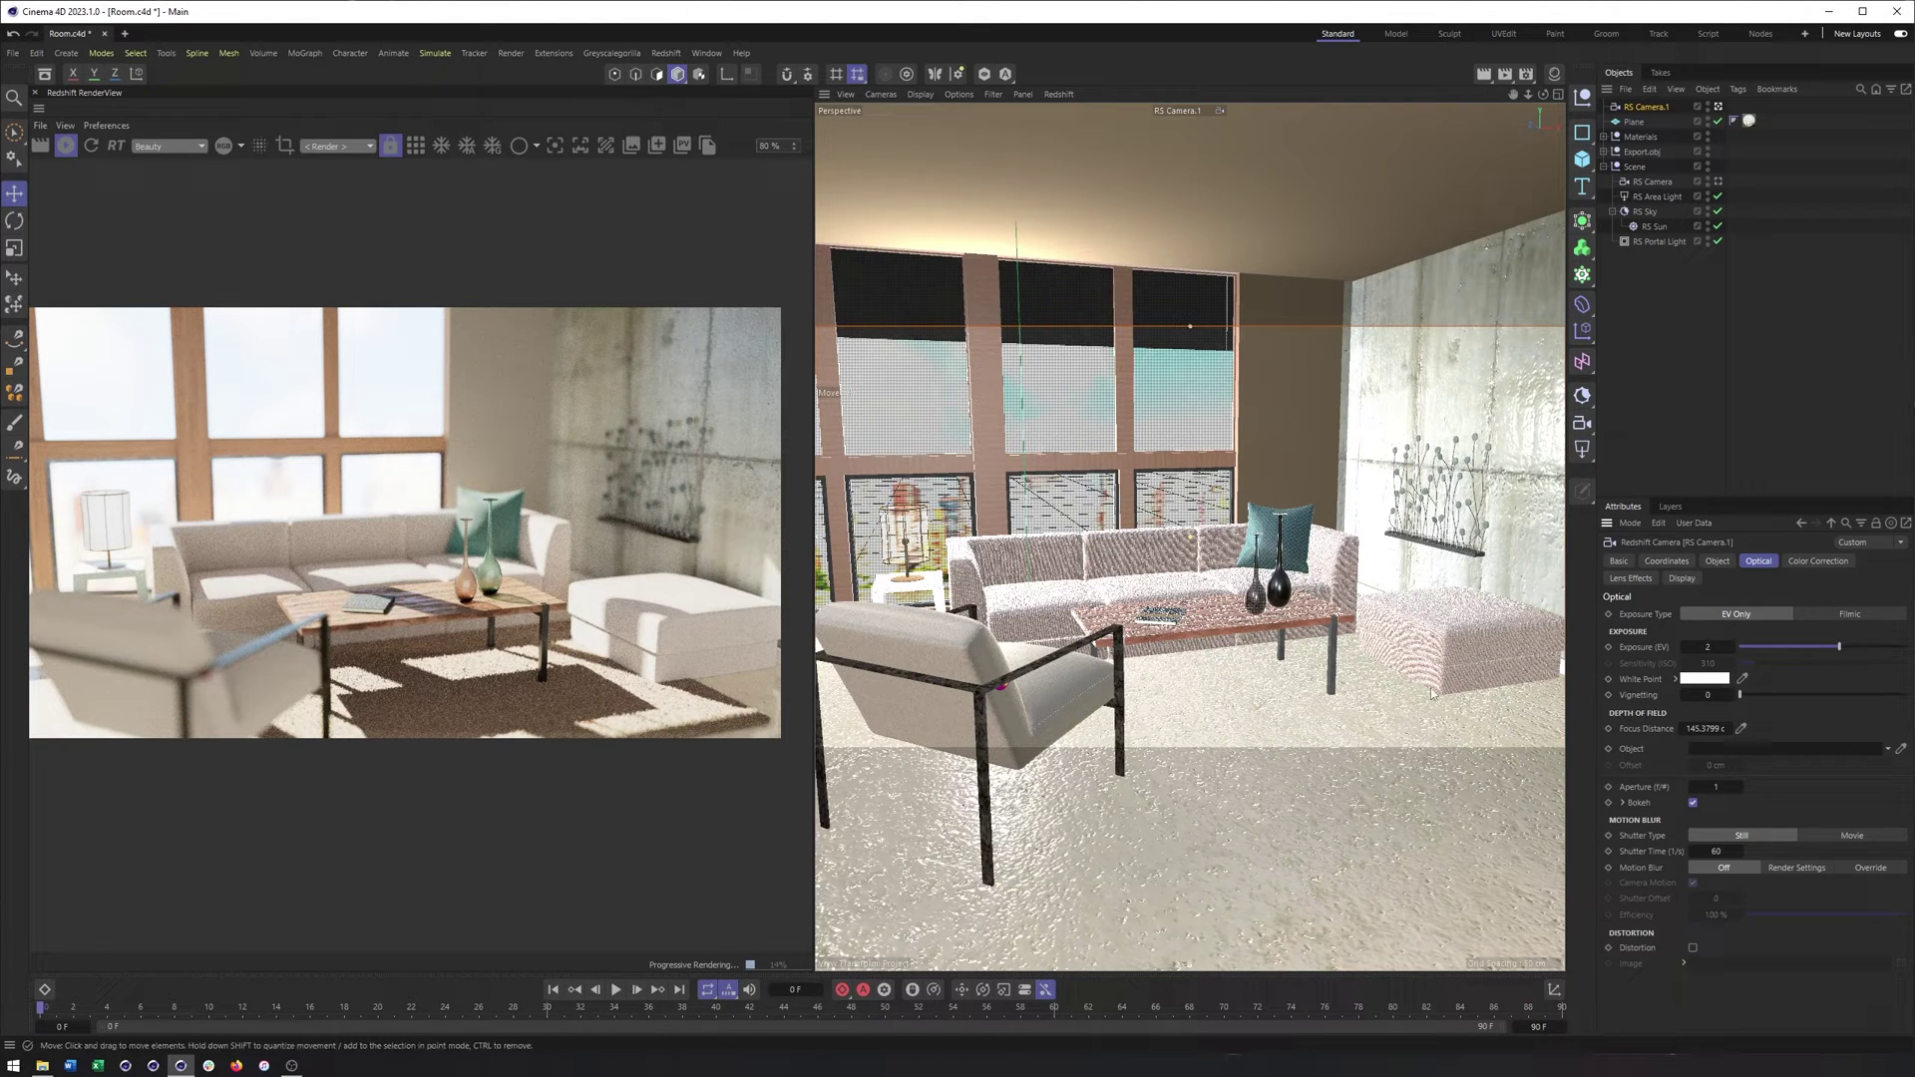
click(1839, 835)
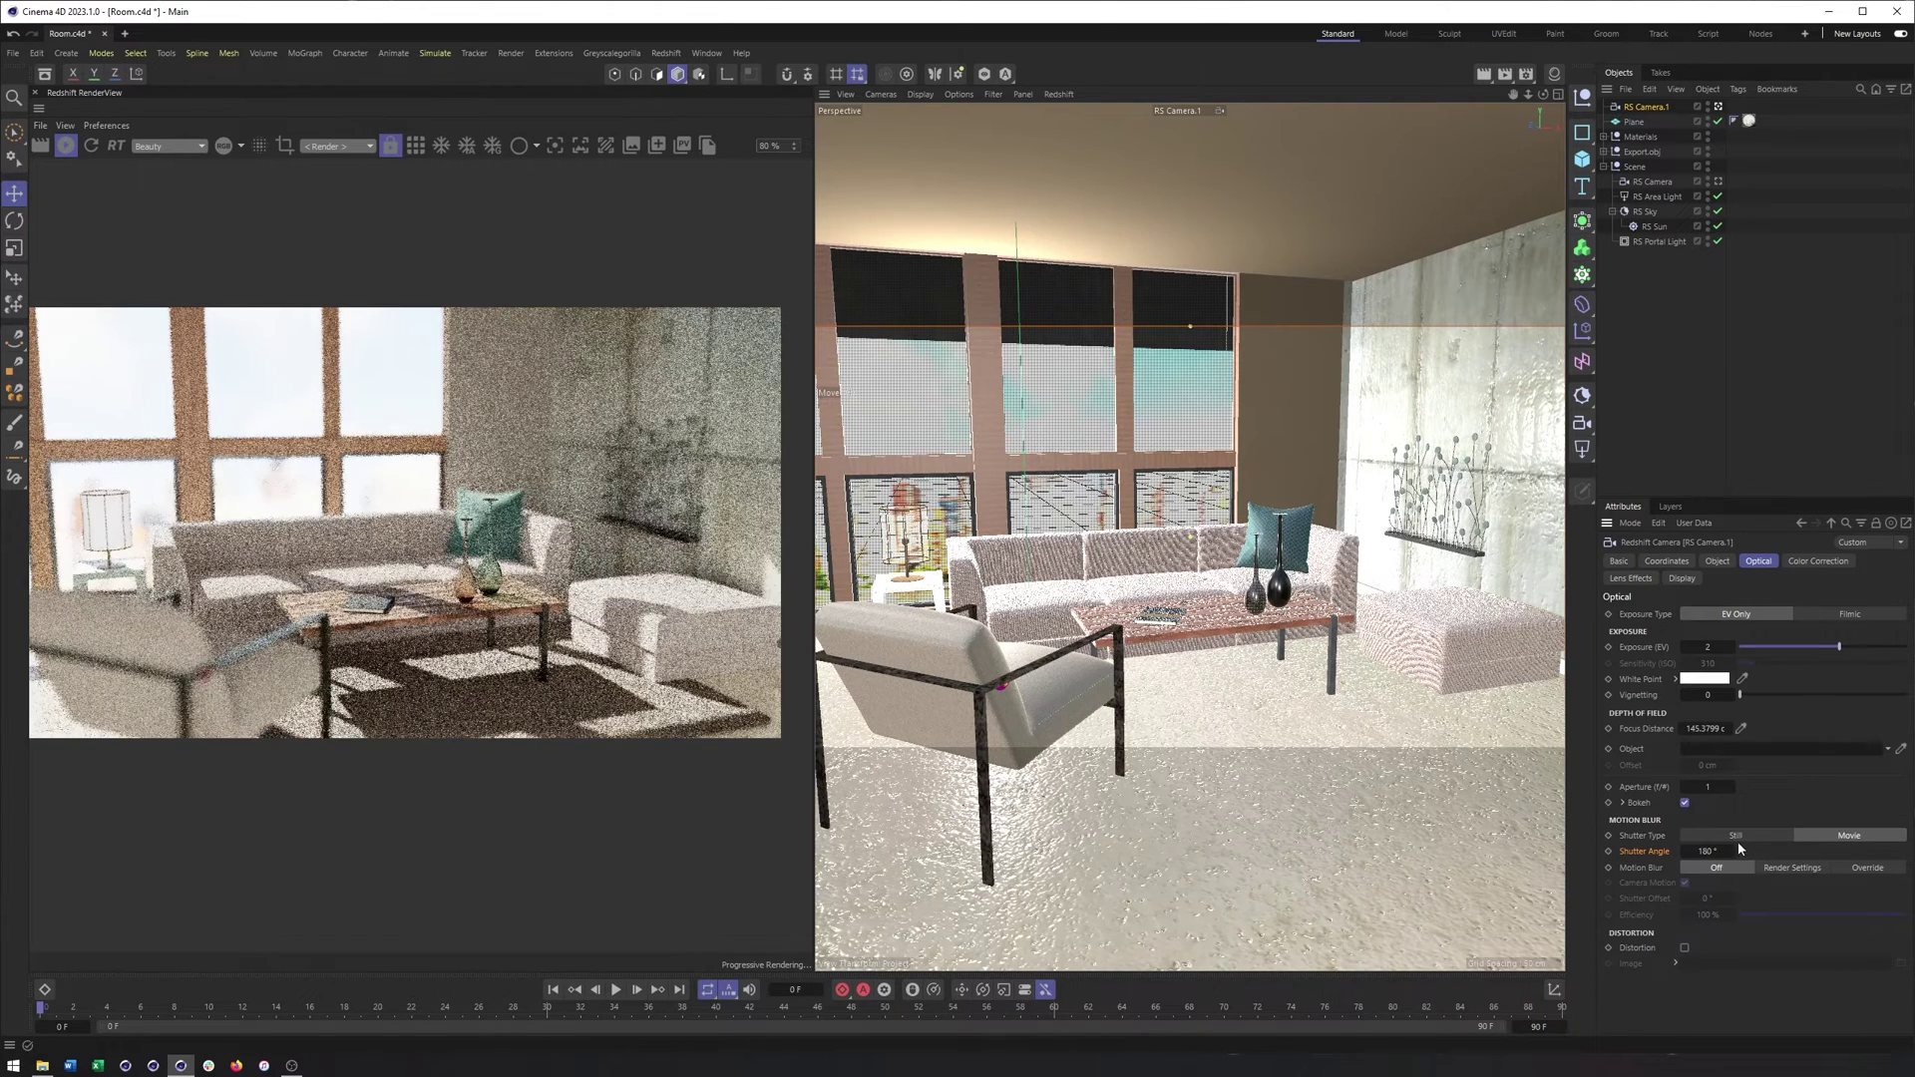
click(1741, 836)
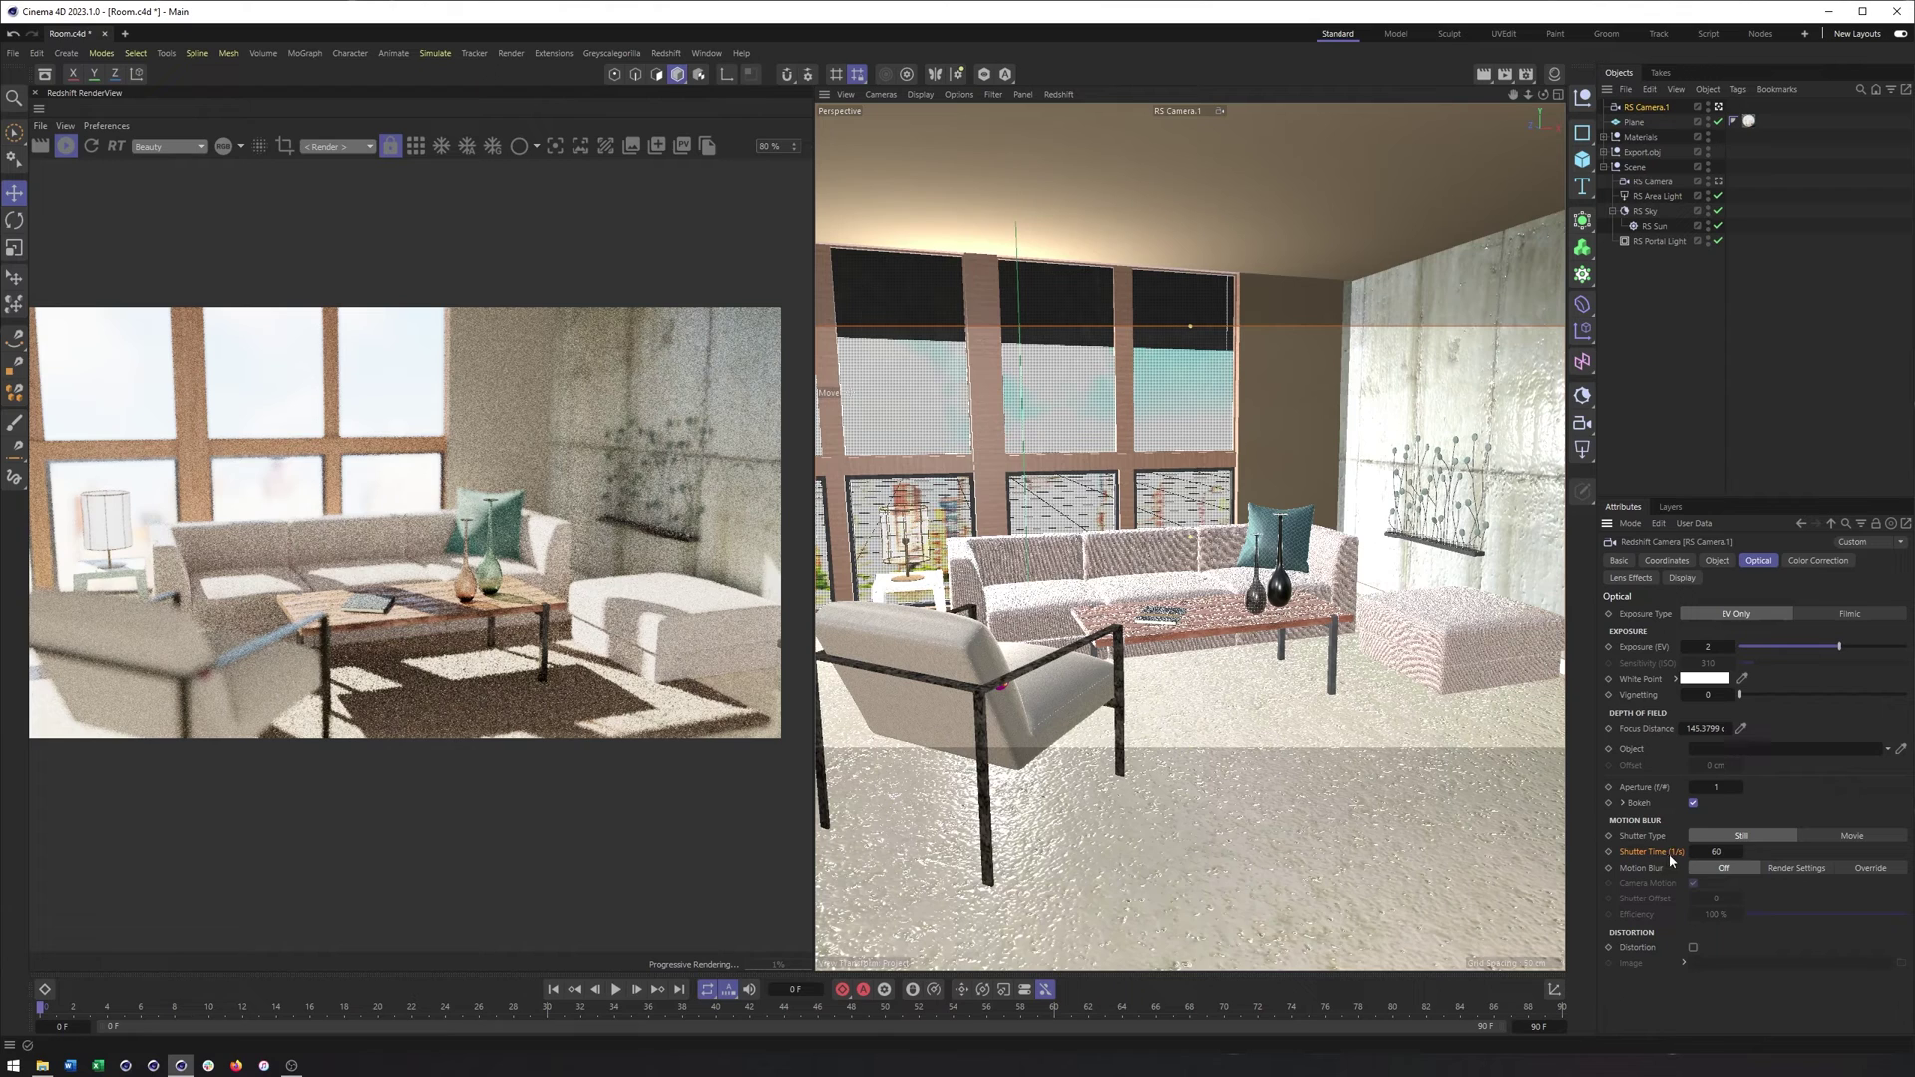
click(1723, 851)
click(1851, 836)
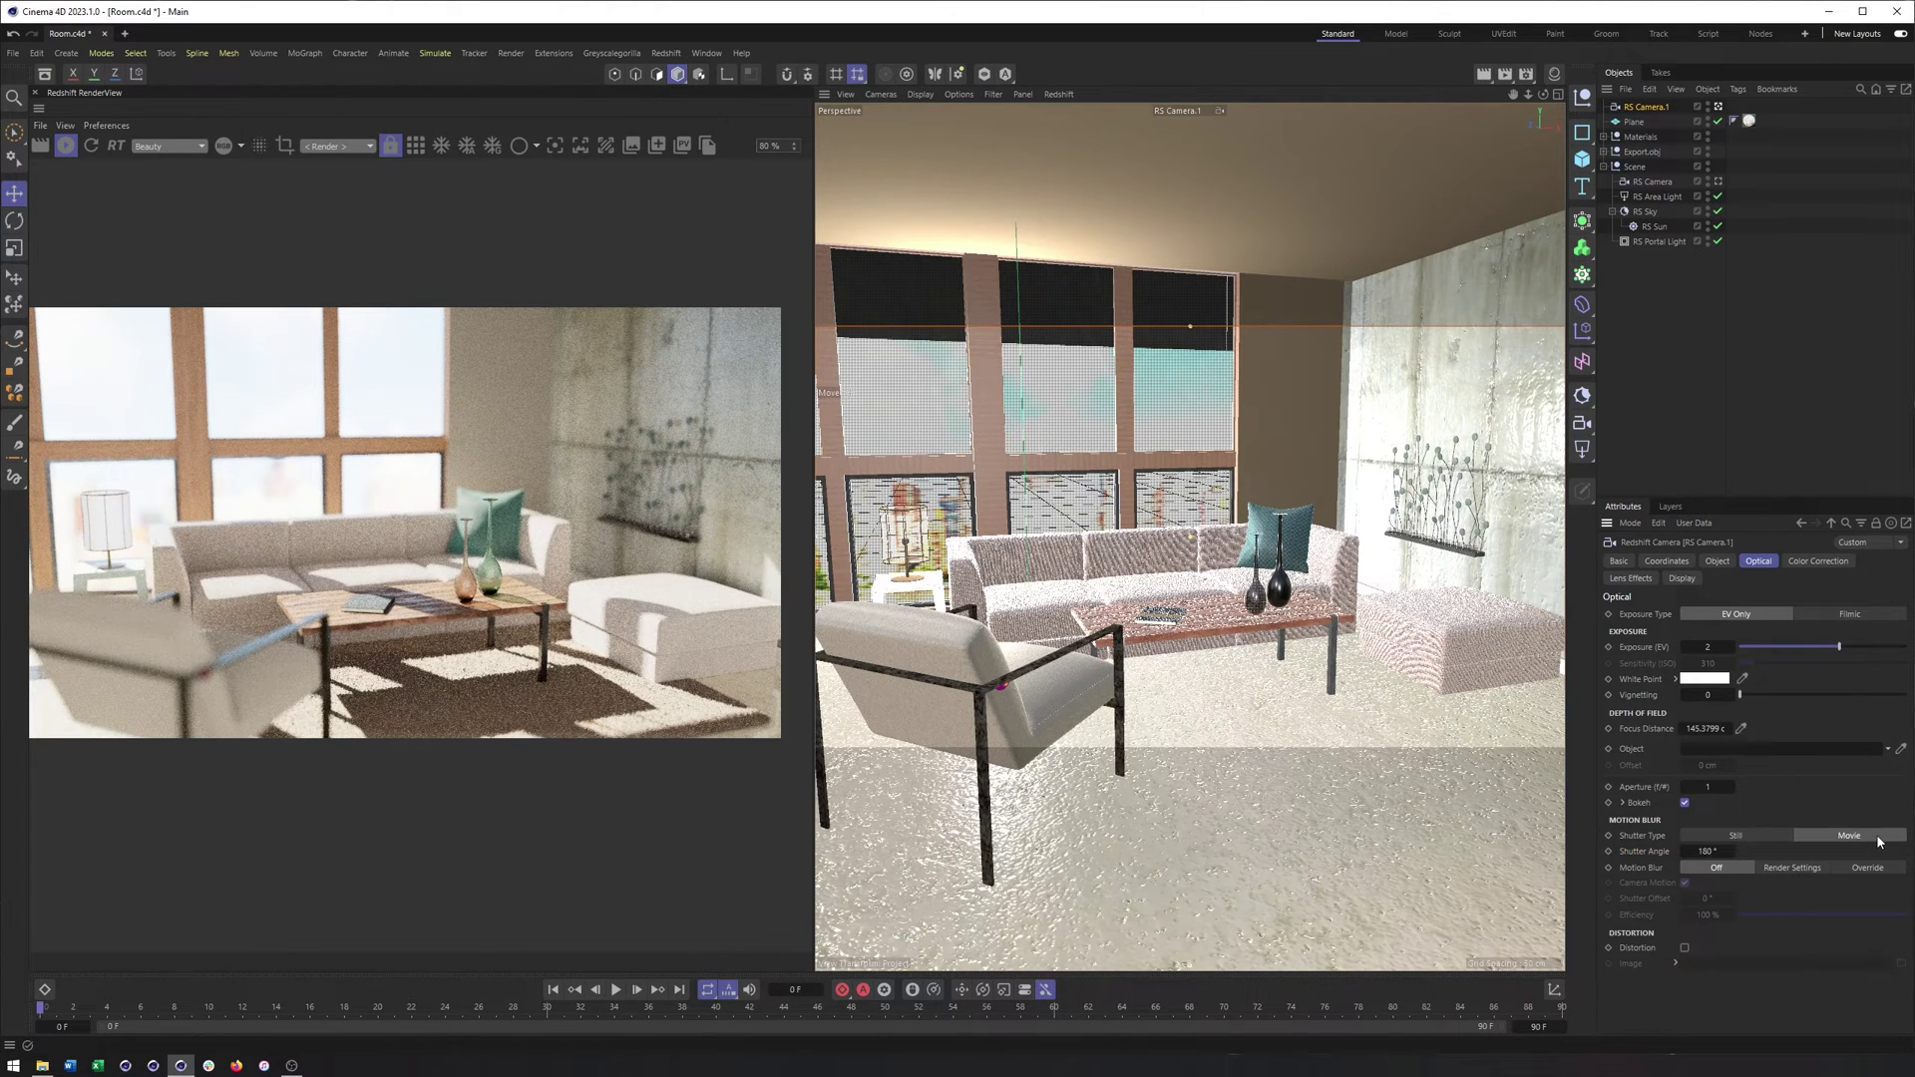
click(1717, 835)
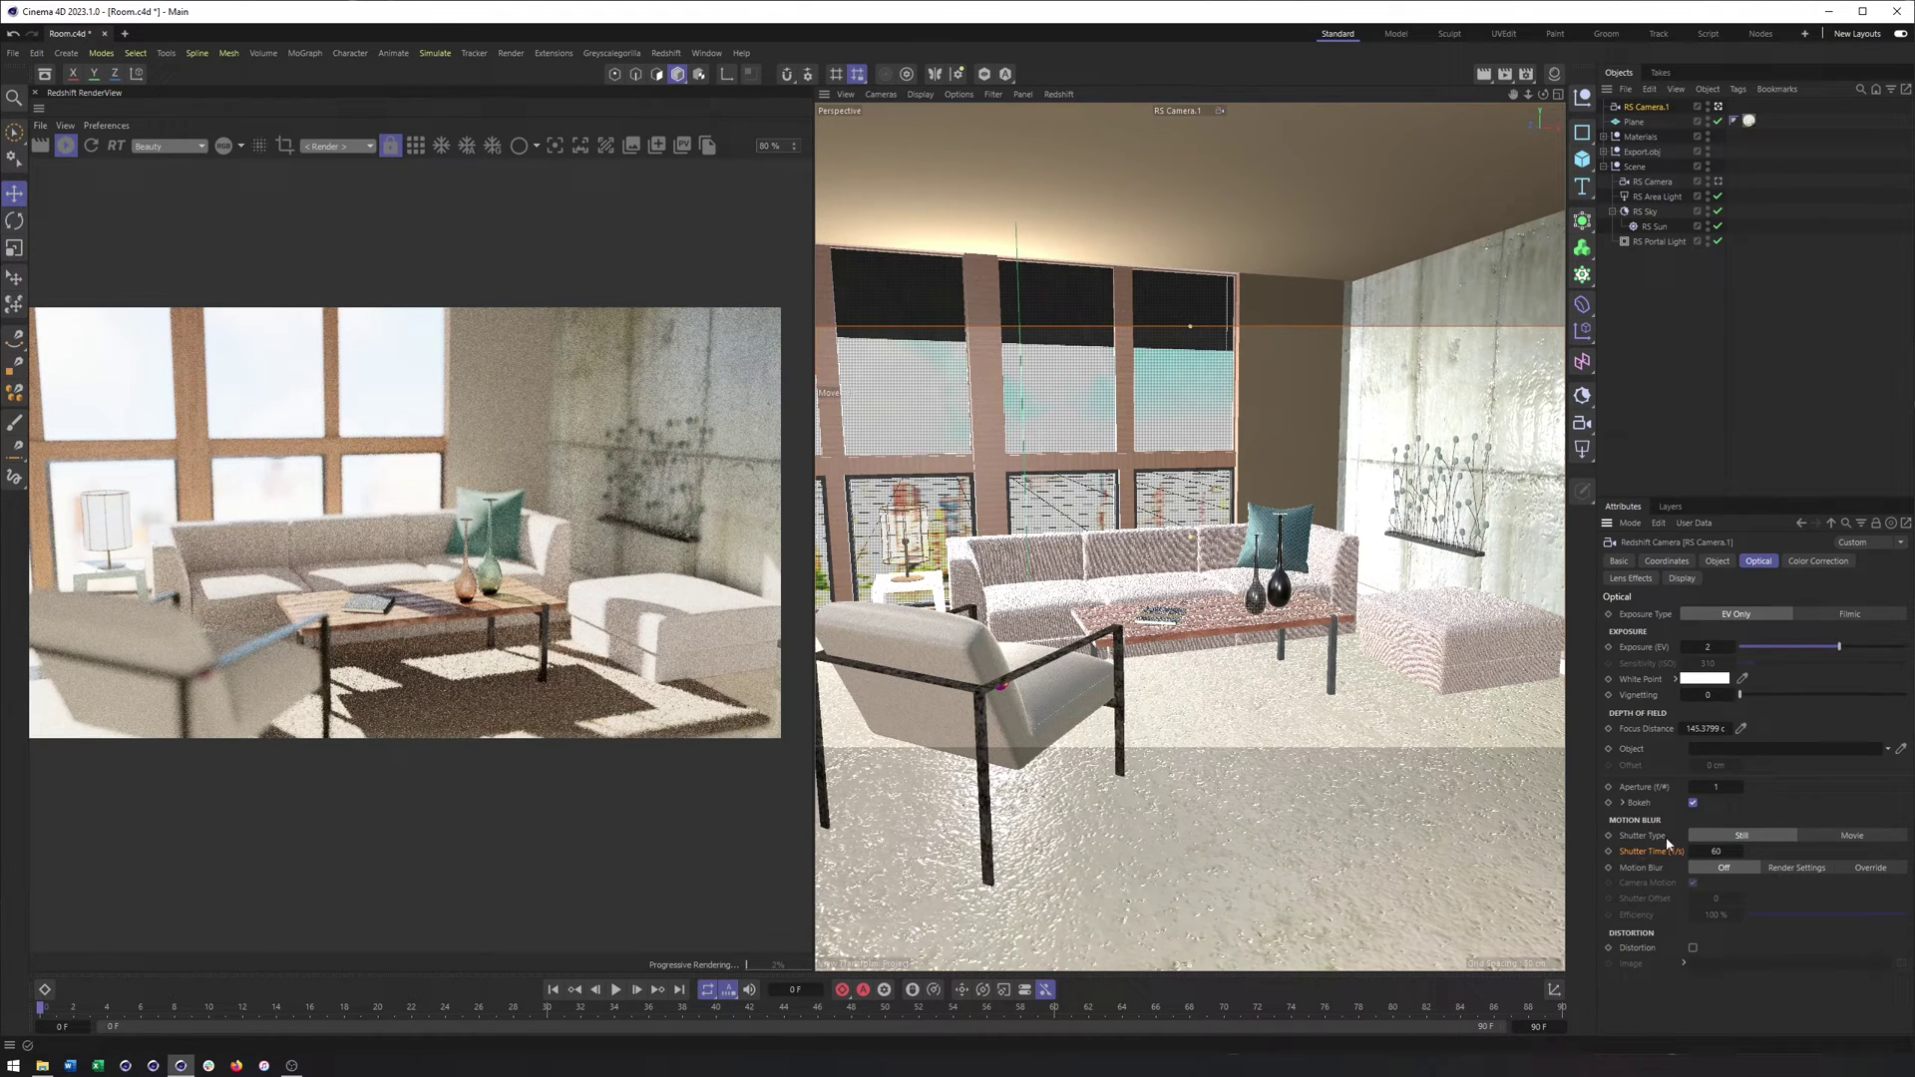
click(1868, 867)
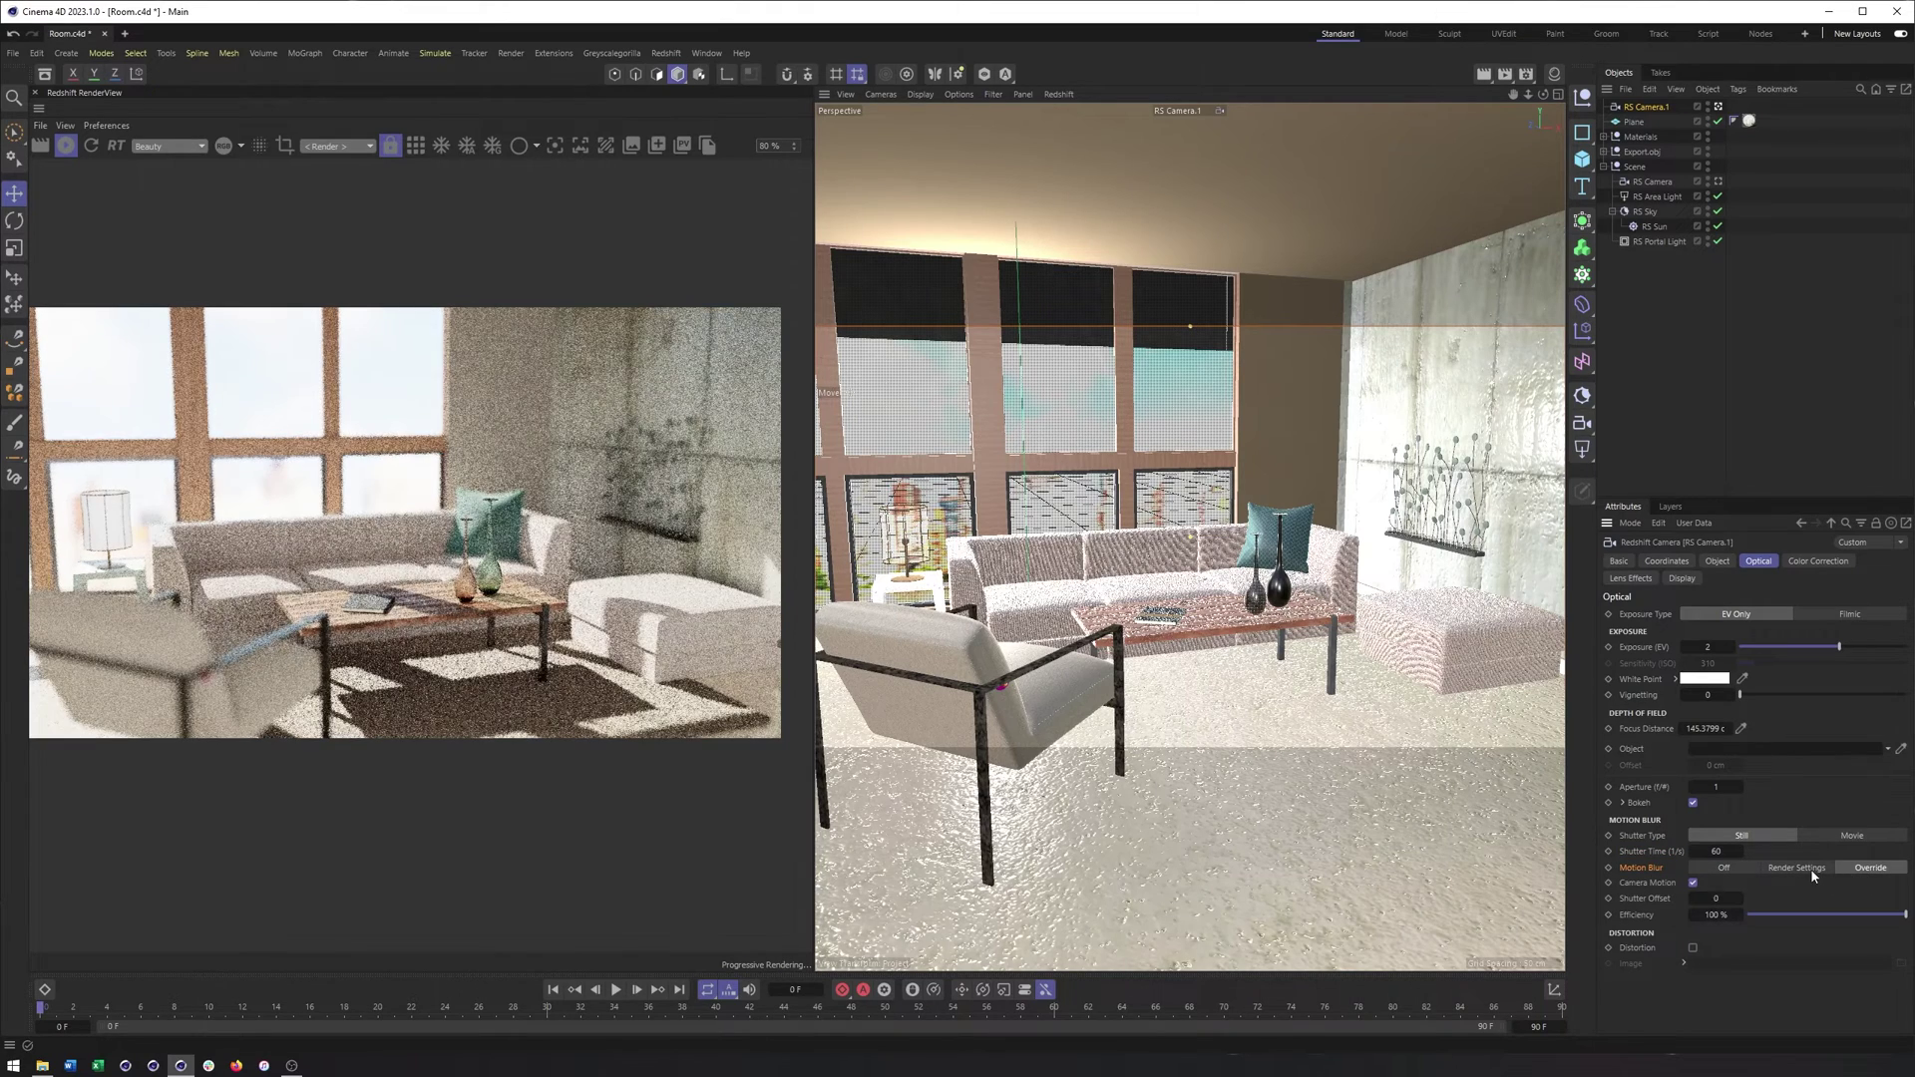
click(1785, 867)
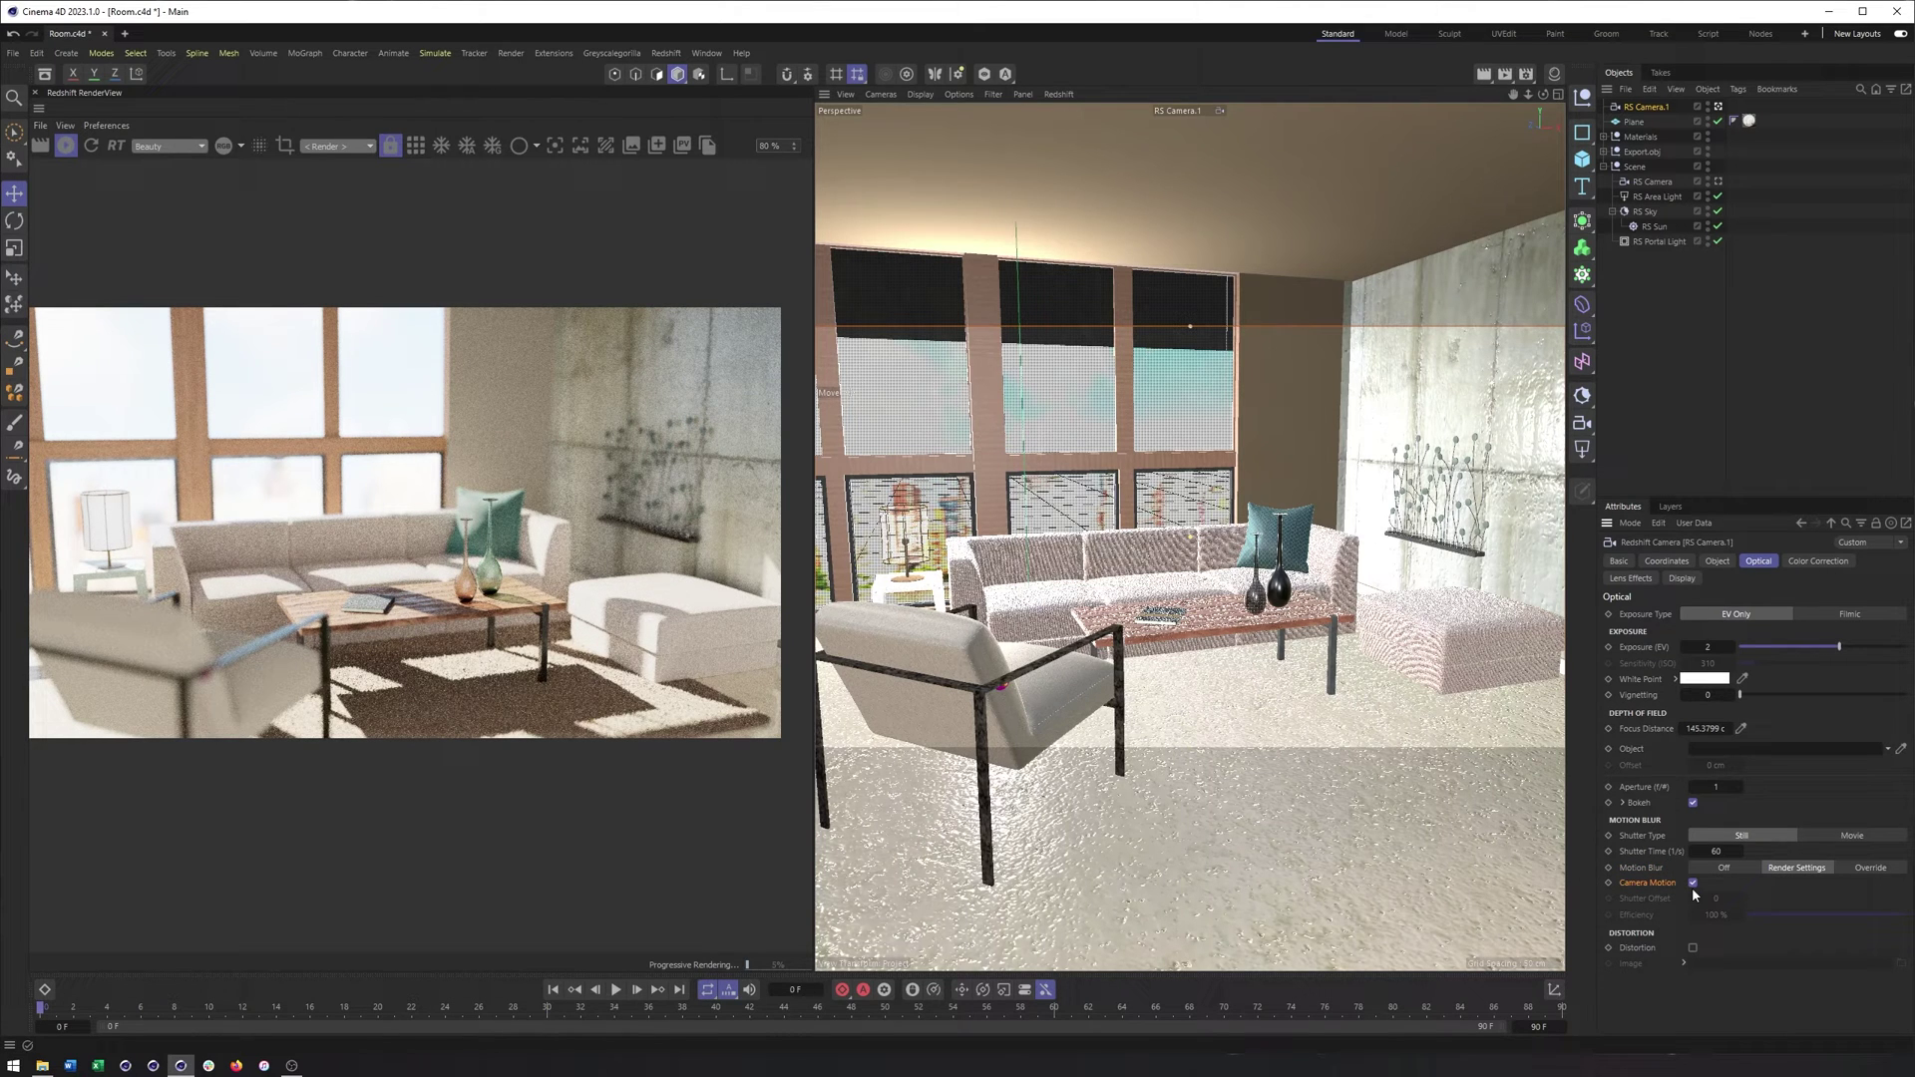
click(1800, 562)
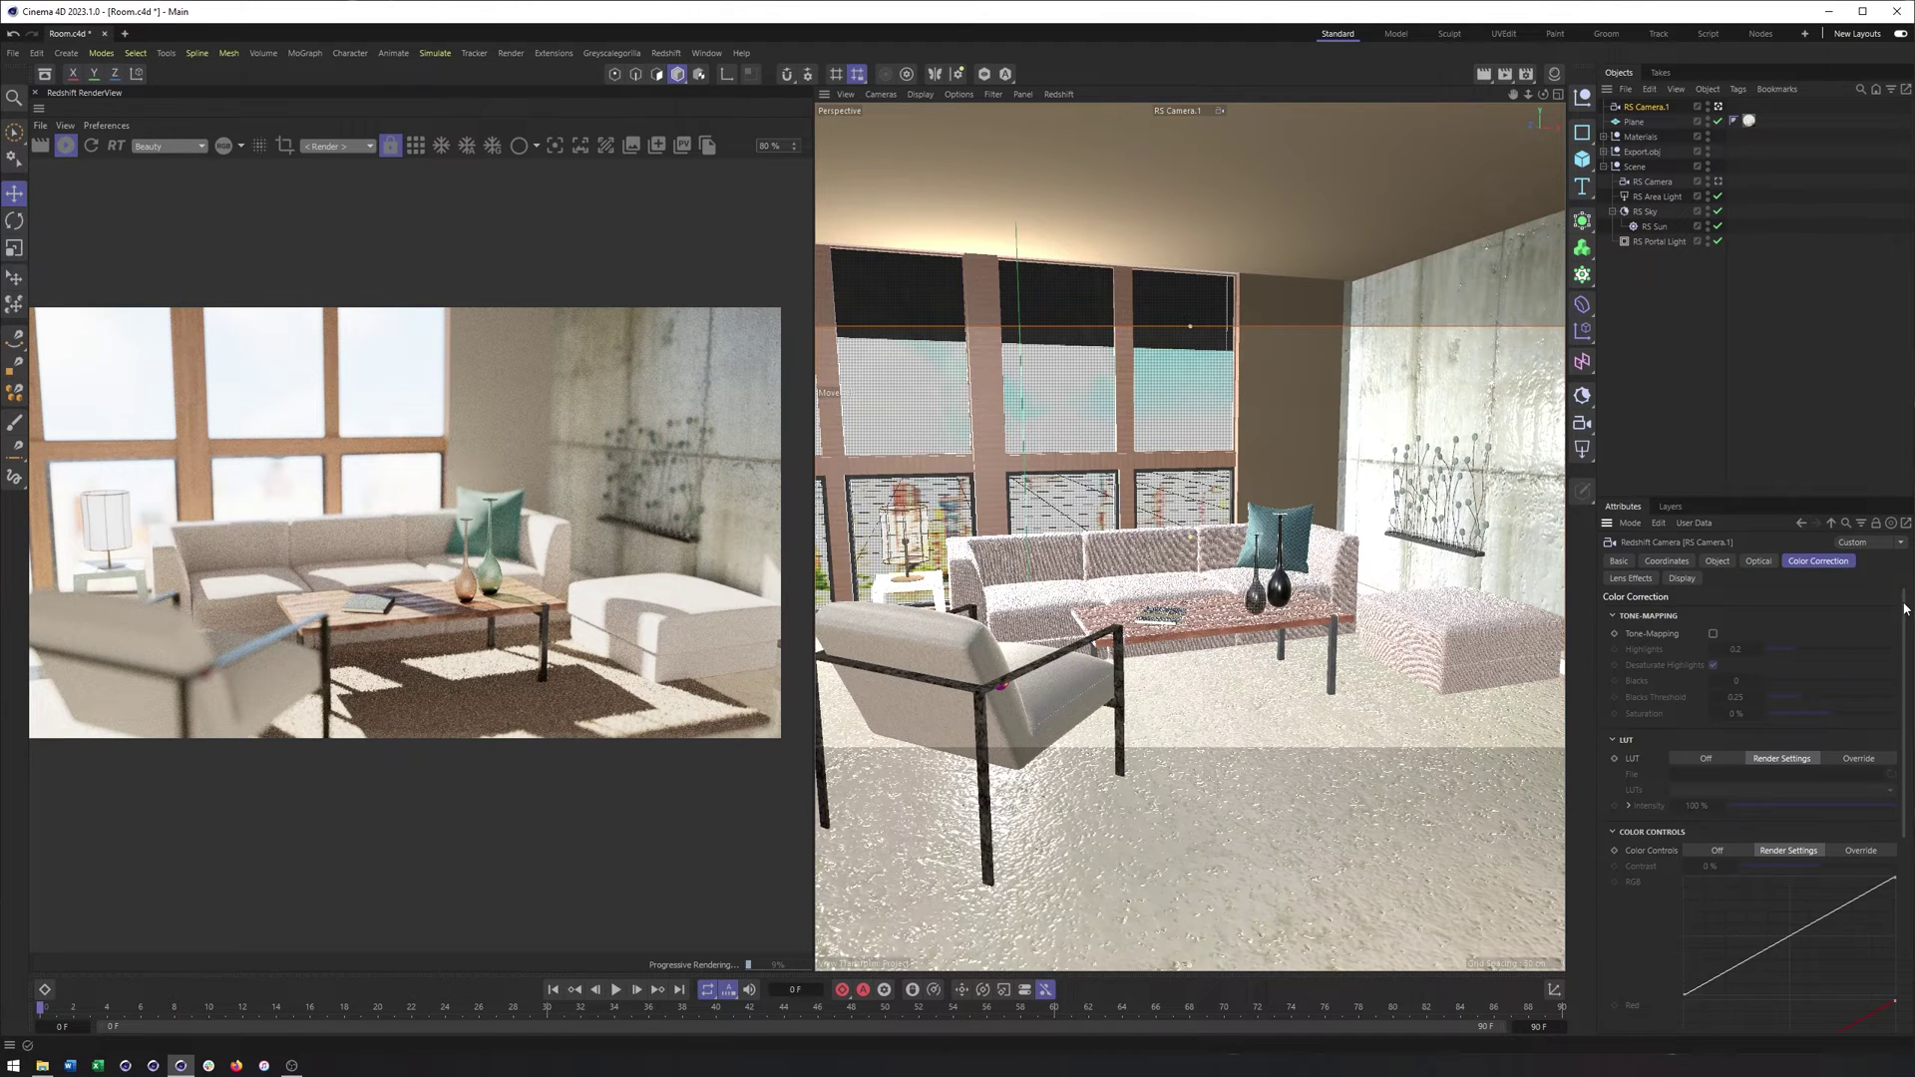
Step: In Color Correction, test tone-mapping Highlights, Blacks and Blacks Threshold 0.555, then disable tone-mapping
mouse_move(1904, 608)
mouse_down()
mouse_move(1907, 688)
mouse_move(1906, 609)
mouse_up()
click(1759, 561)
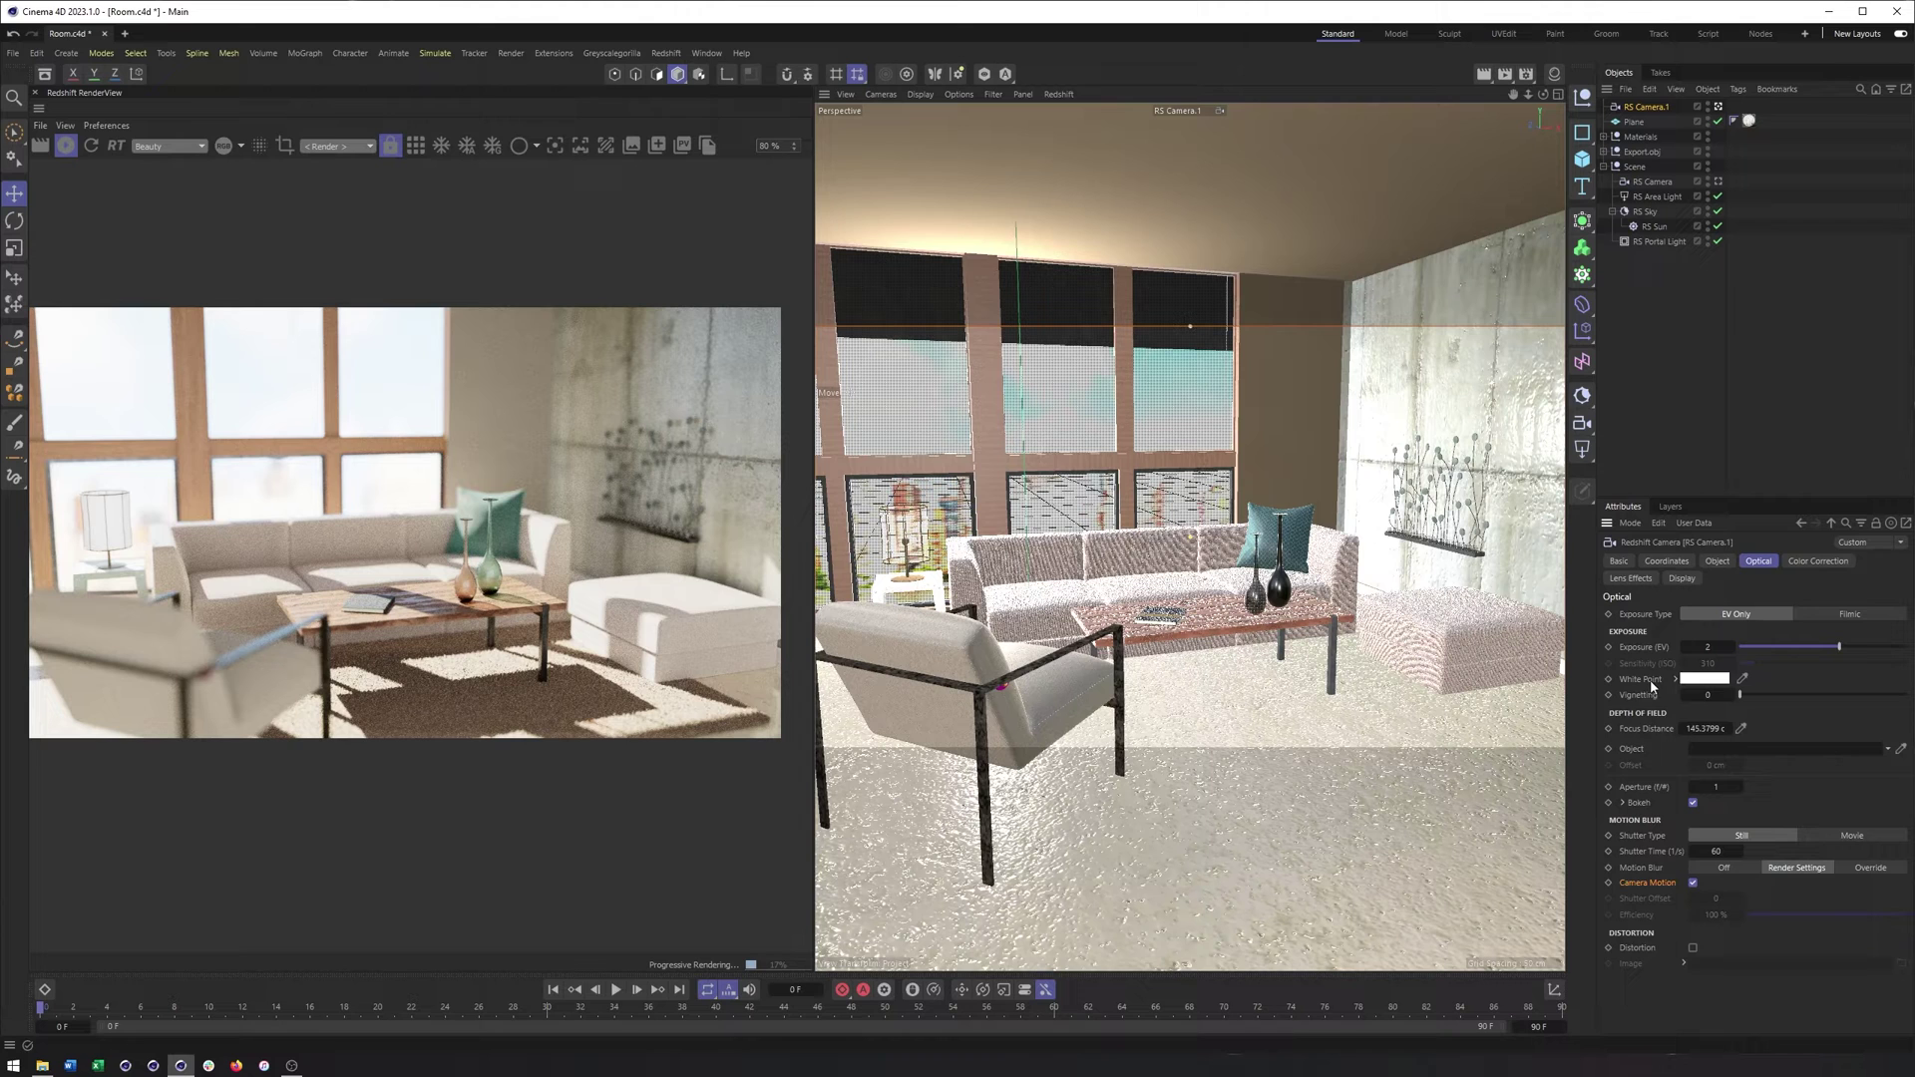
click(1816, 563)
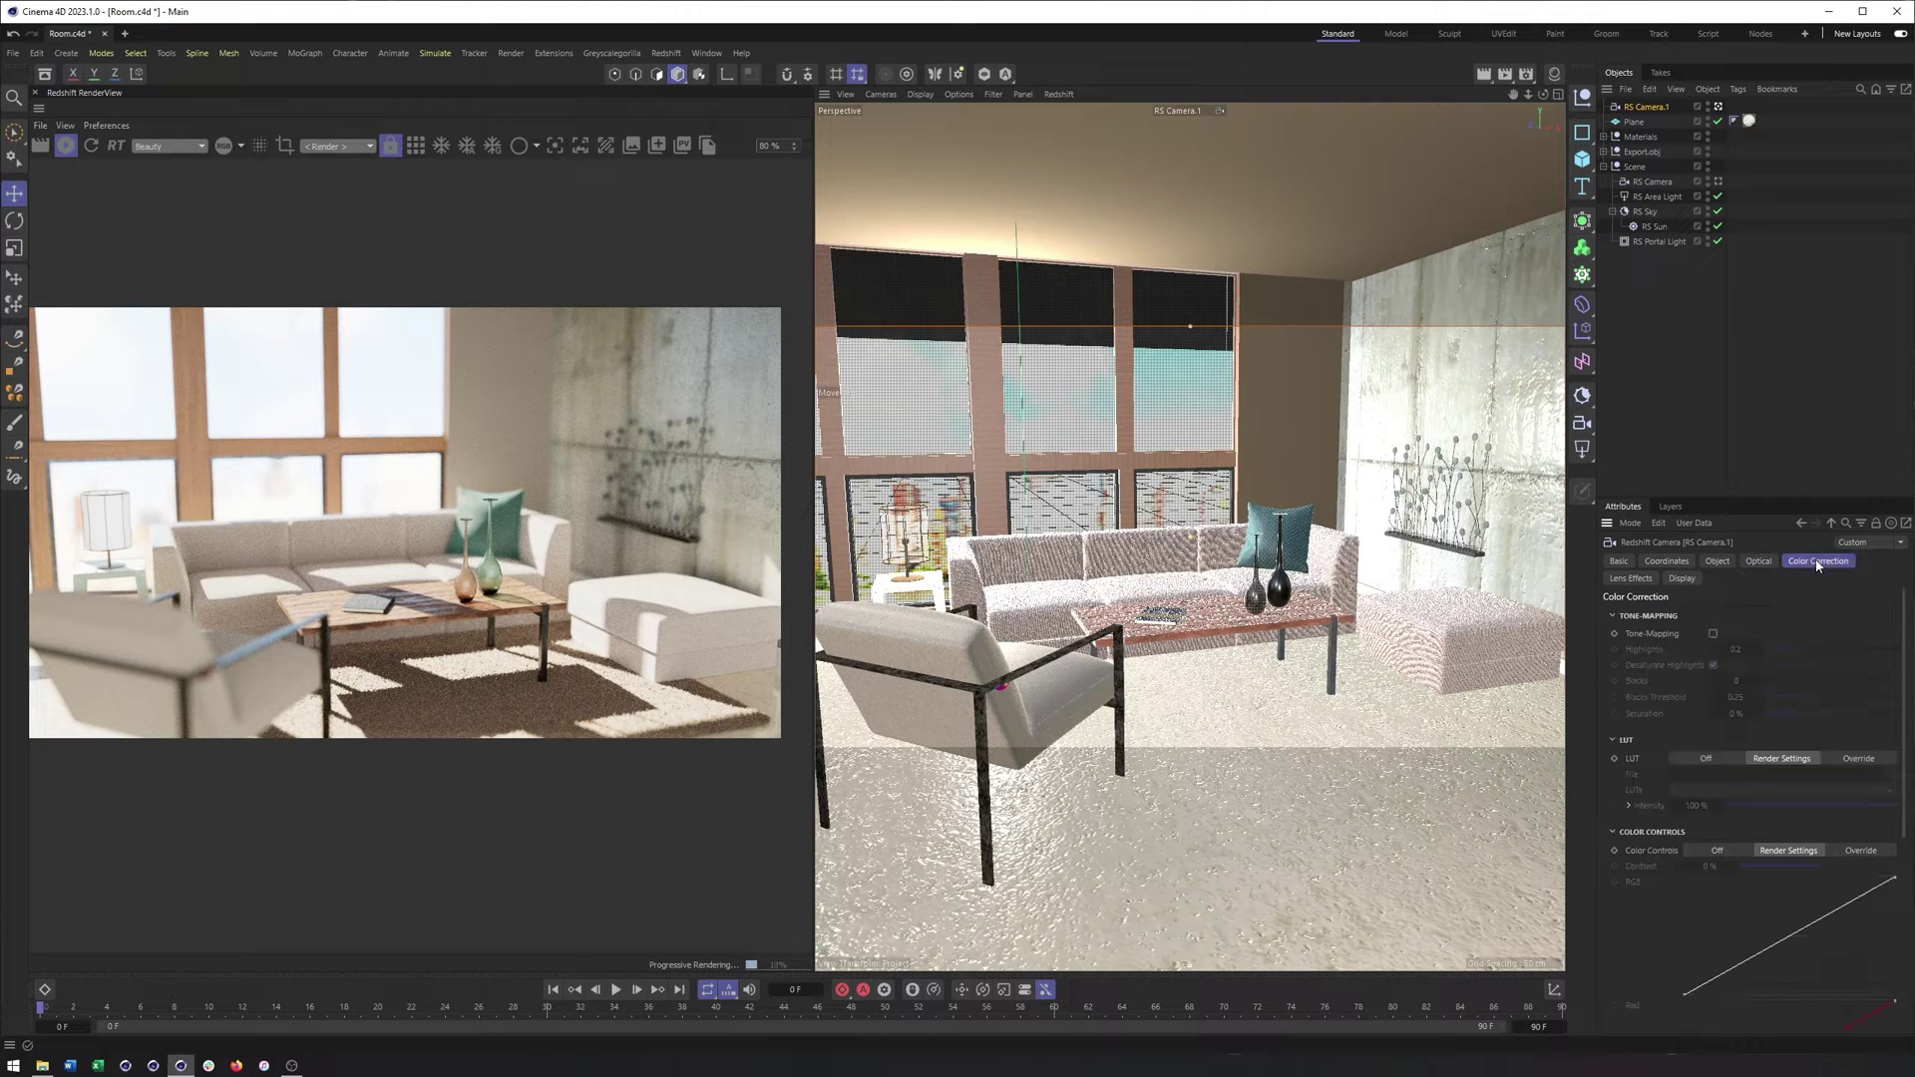
click(1713, 634)
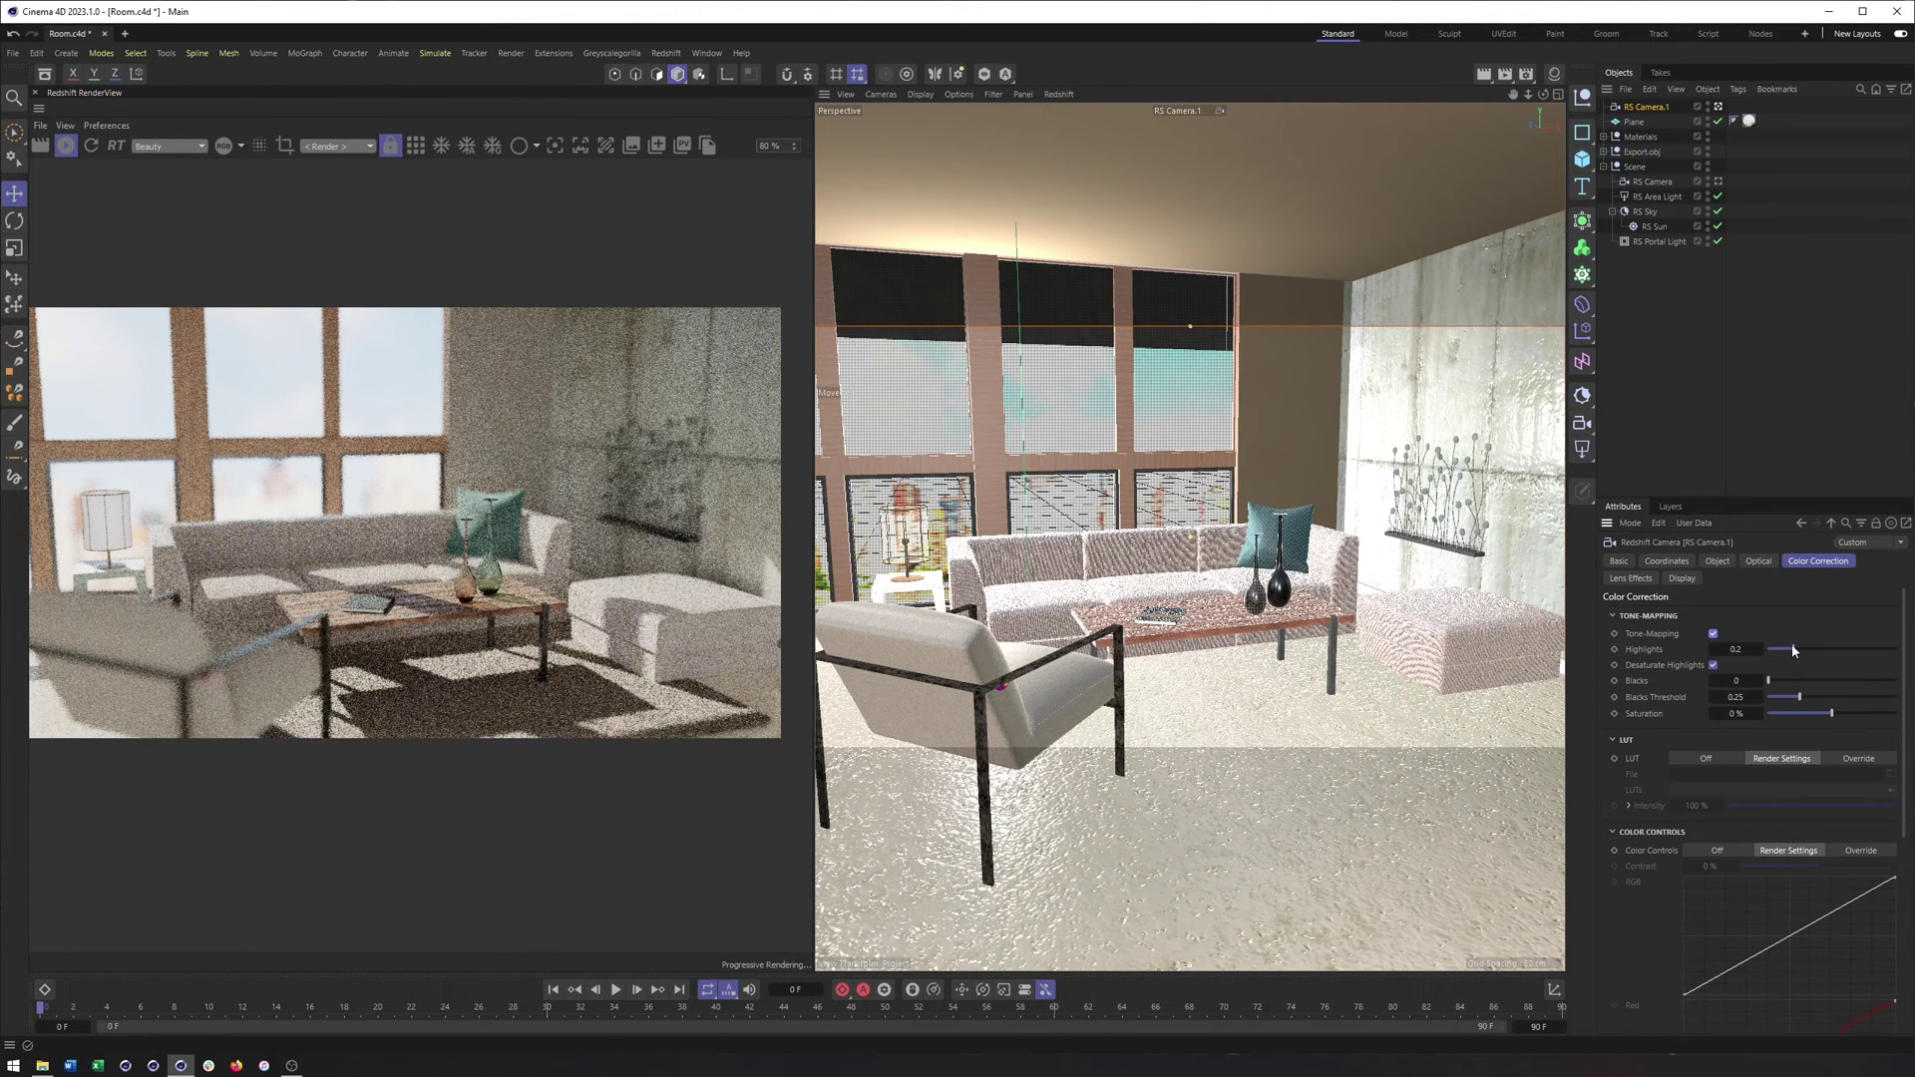
drag(1793, 649, 1827, 654)
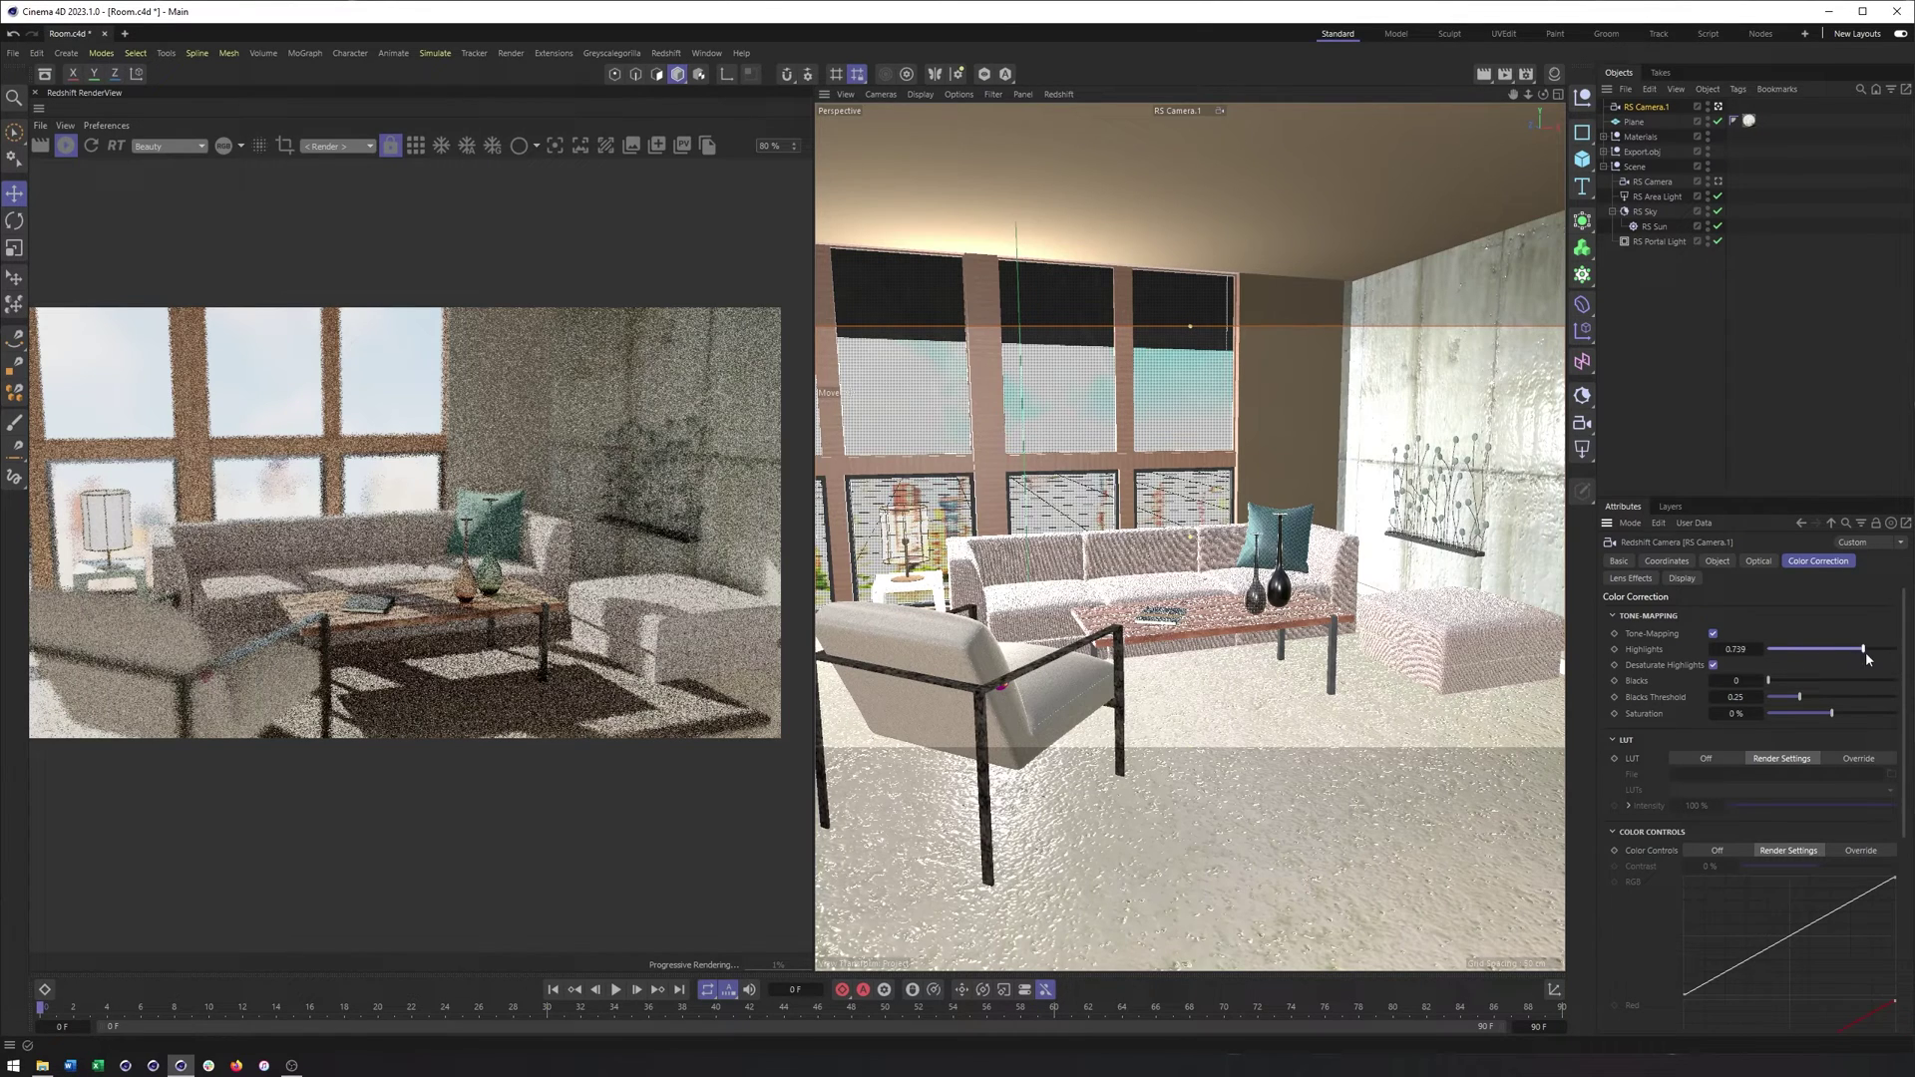
drag(1768, 680, 1863, 684)
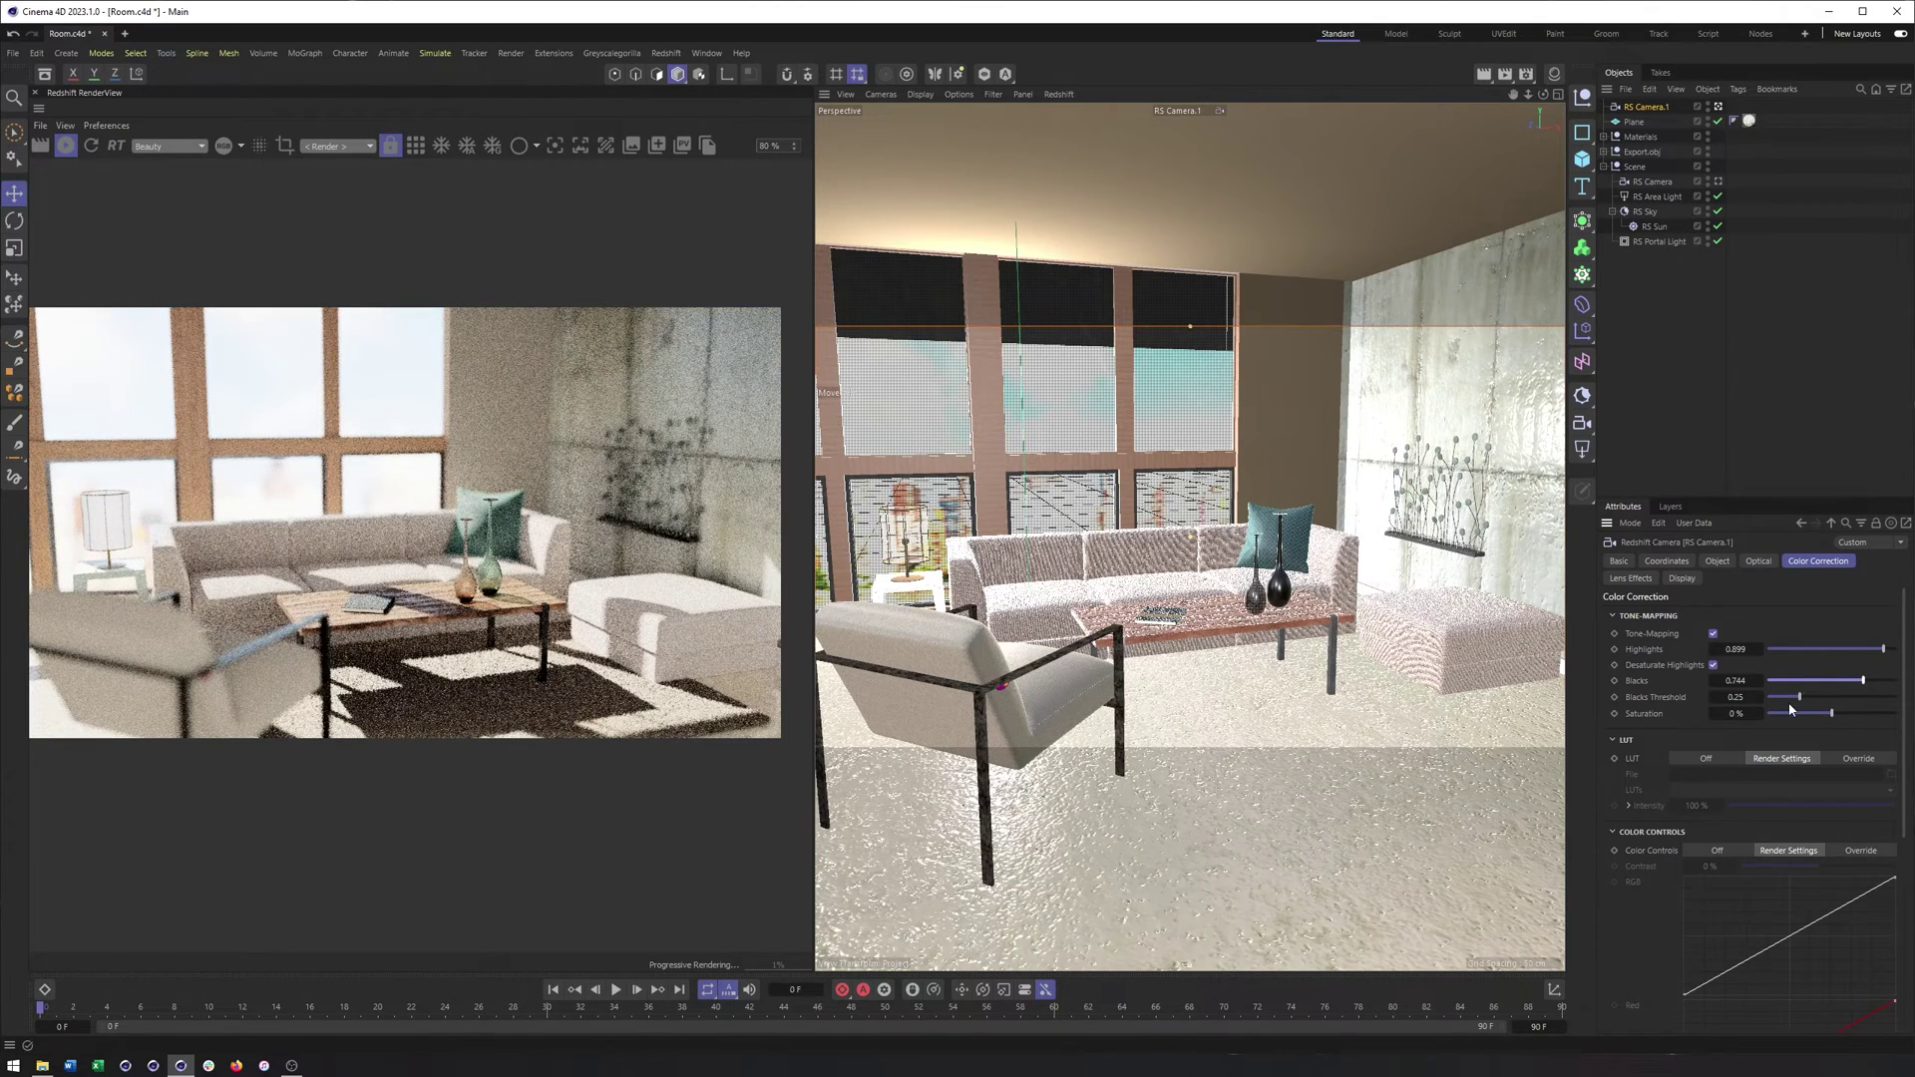
mouse_move(1799, 697)
mouse_down()
mouse_move(1841, 704)
mouse_move(1790, 700)
mouse_move(1806, 700)
mouse_up()
click(1711, 633)
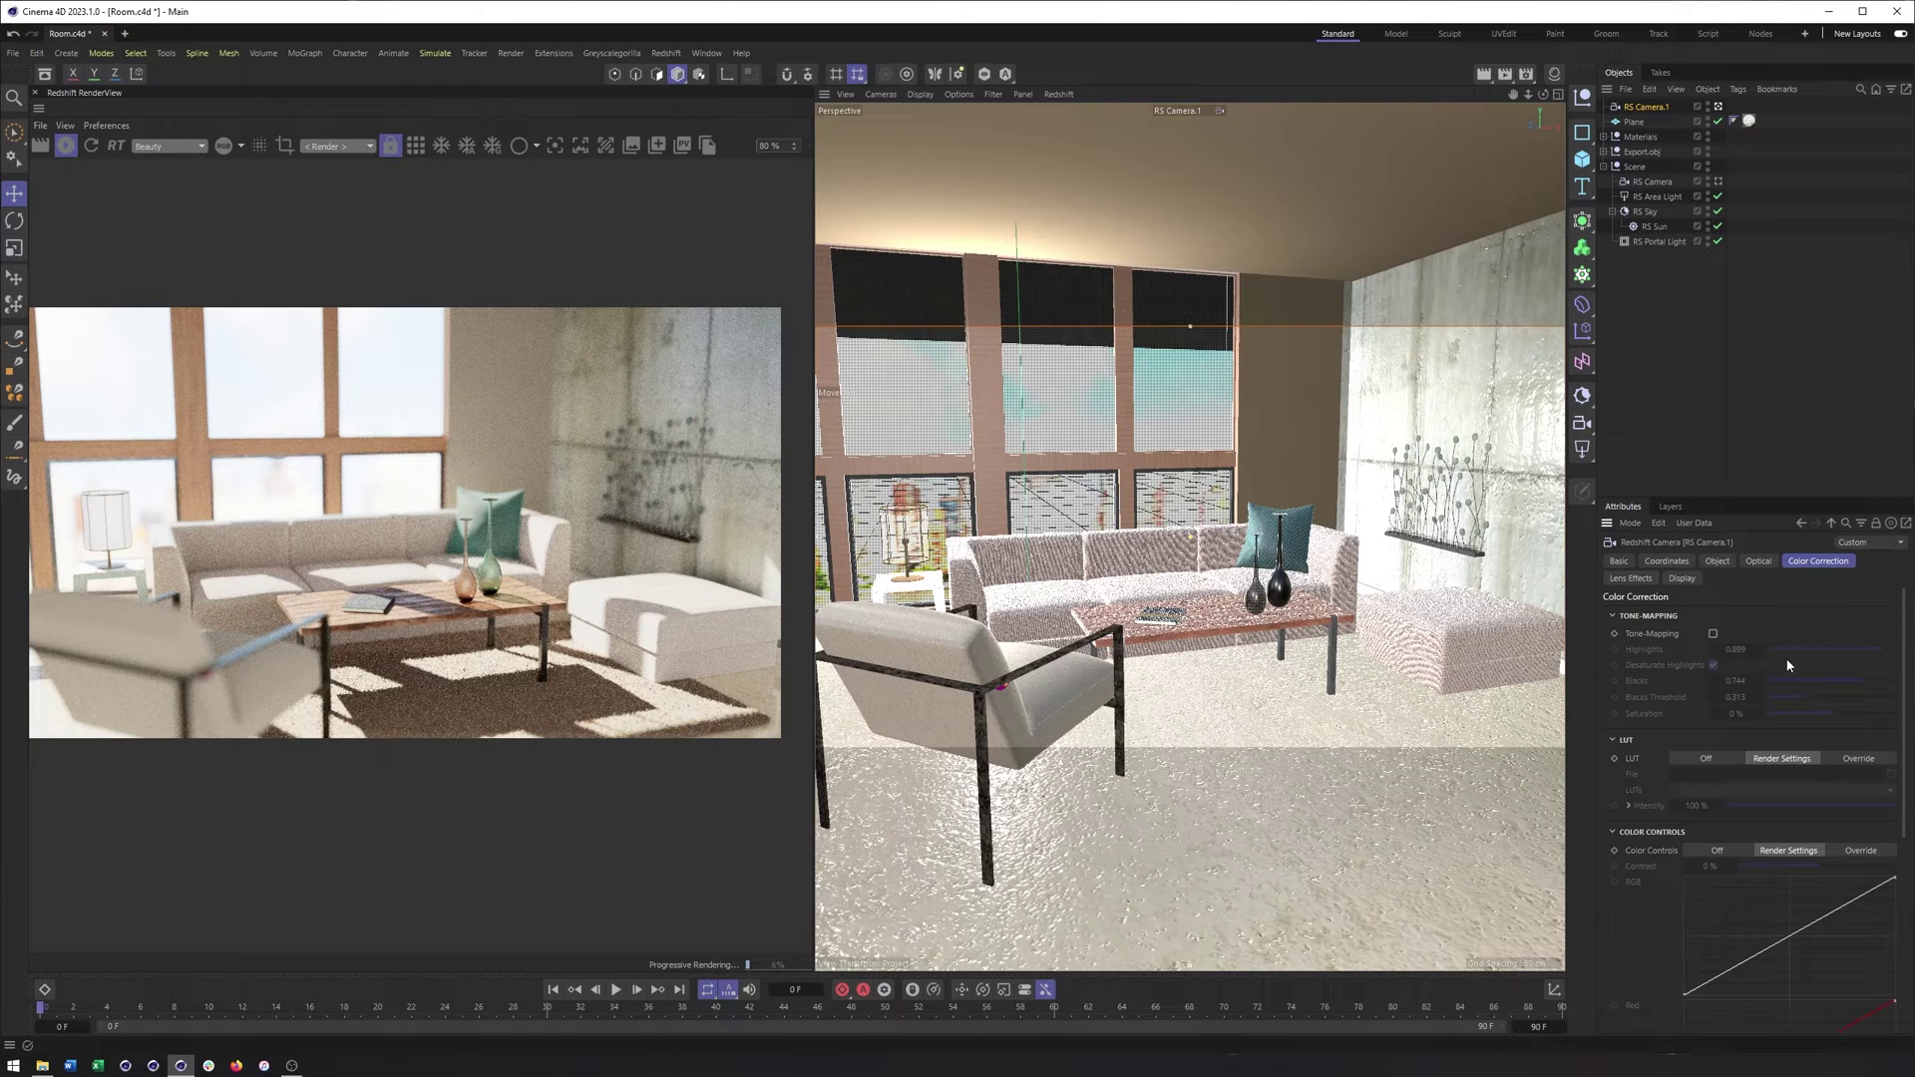
Step: Scroll down to the Color Controls showing the RGB, Red and Green curves
scroll(1865, 685, down, 3)
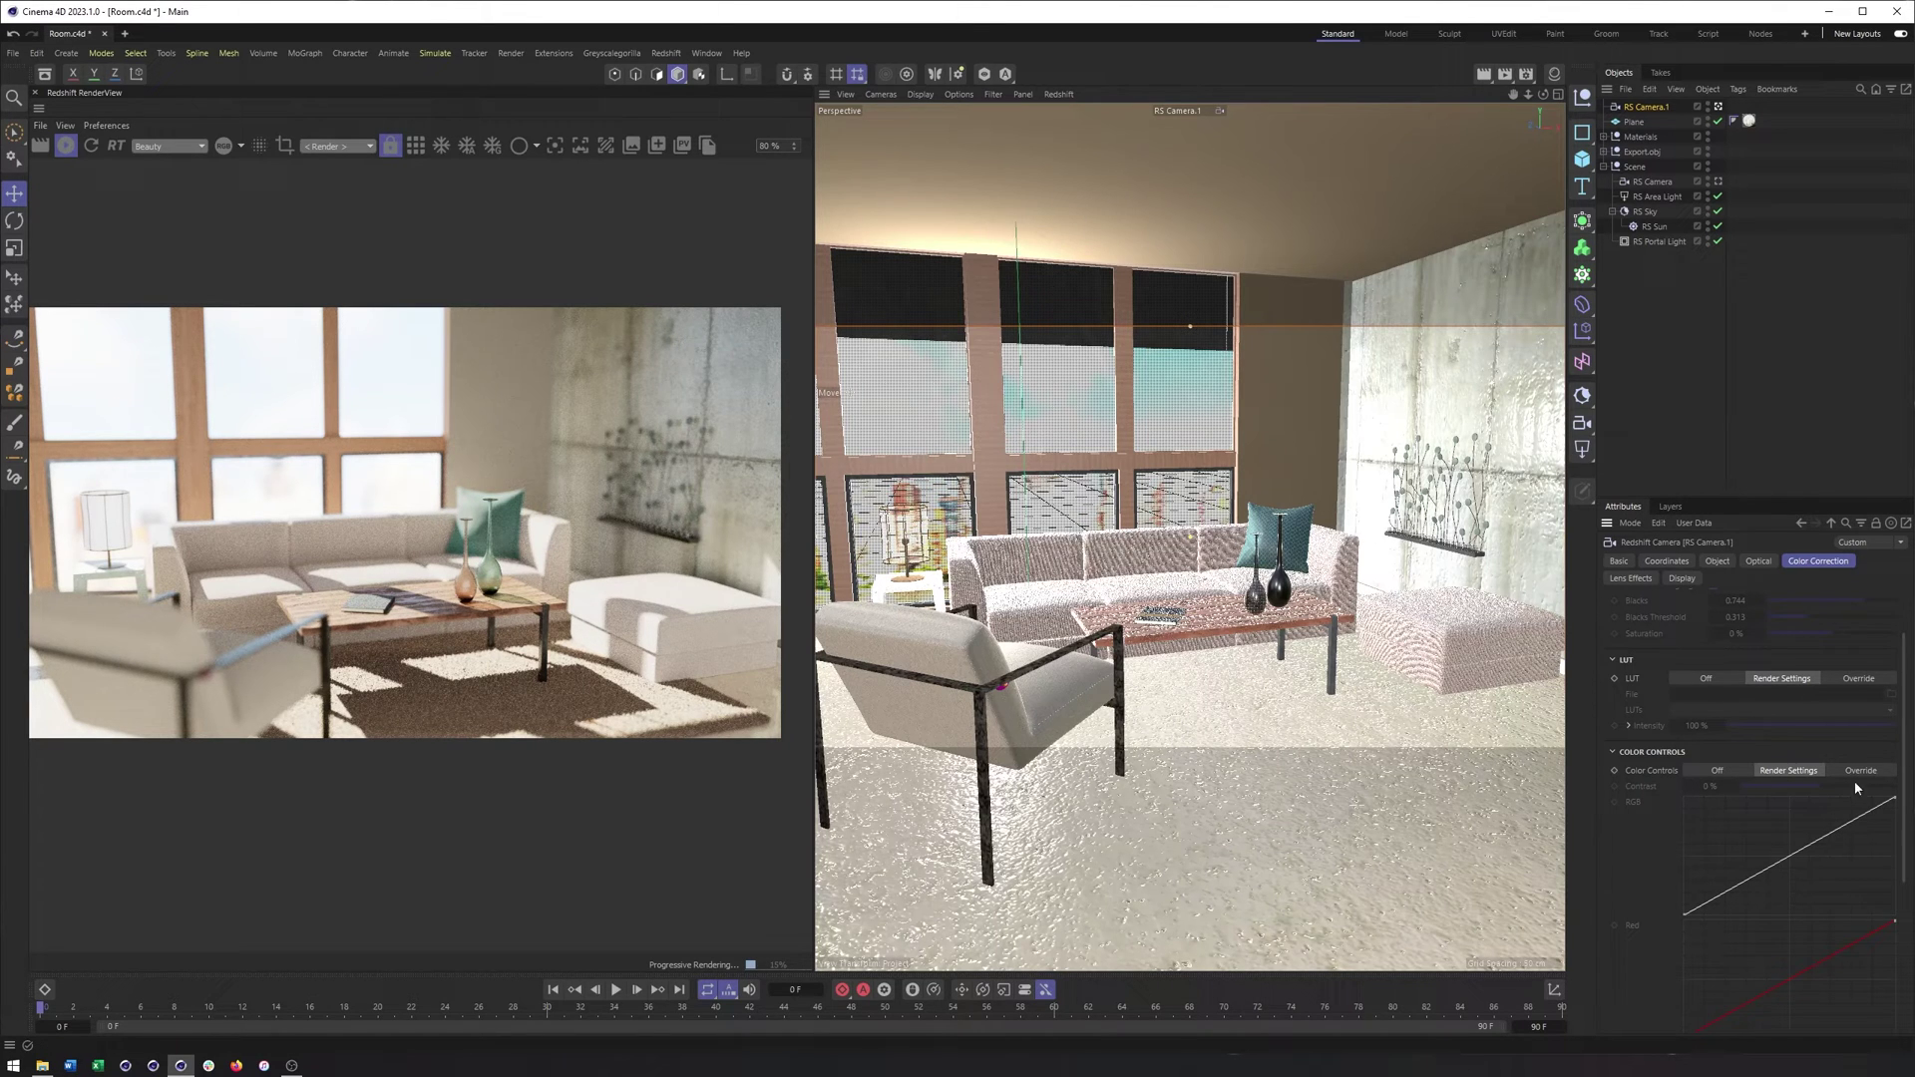
scroll(1902, 718, down, 4)
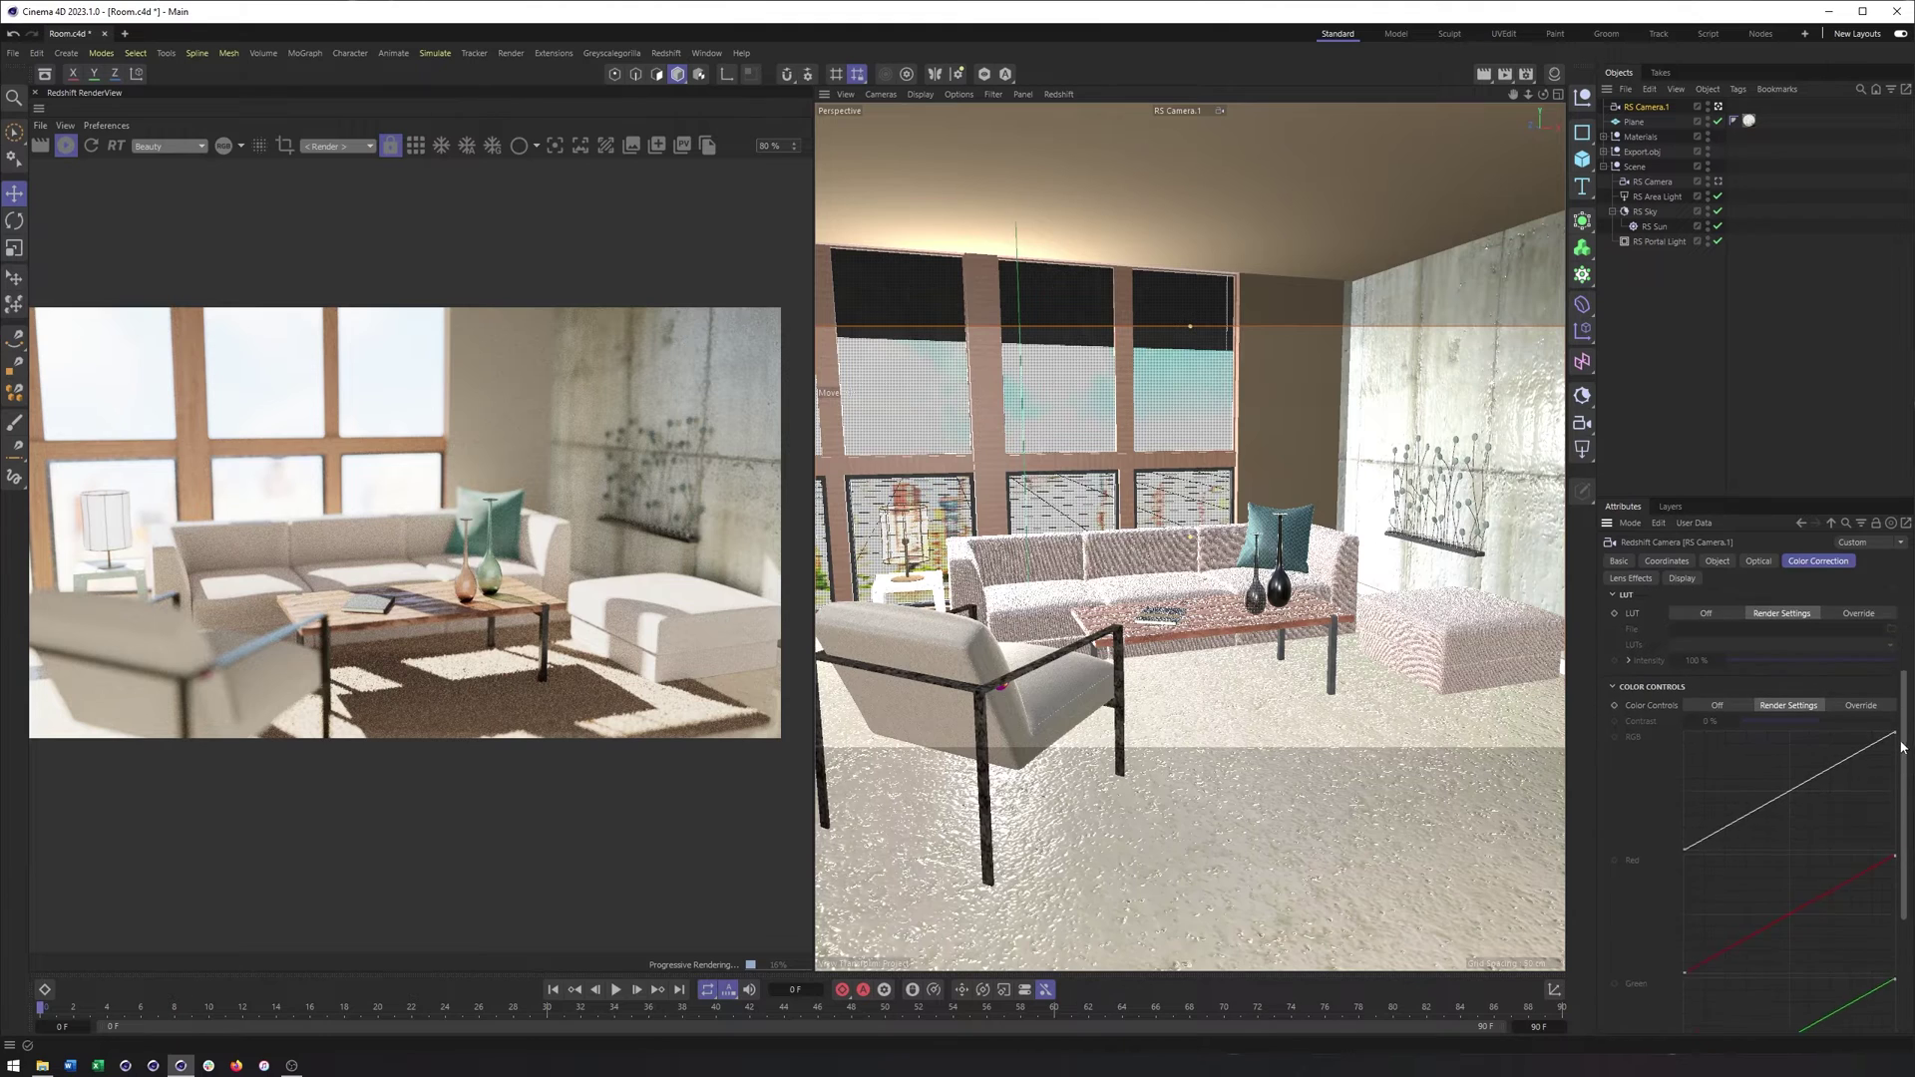
mouse_move(1895, 782)
mouse_down()
mouse_move(1908, 850)
mouse_move(1889, 750)
mouse_move(1880, 774)
mouse_up()
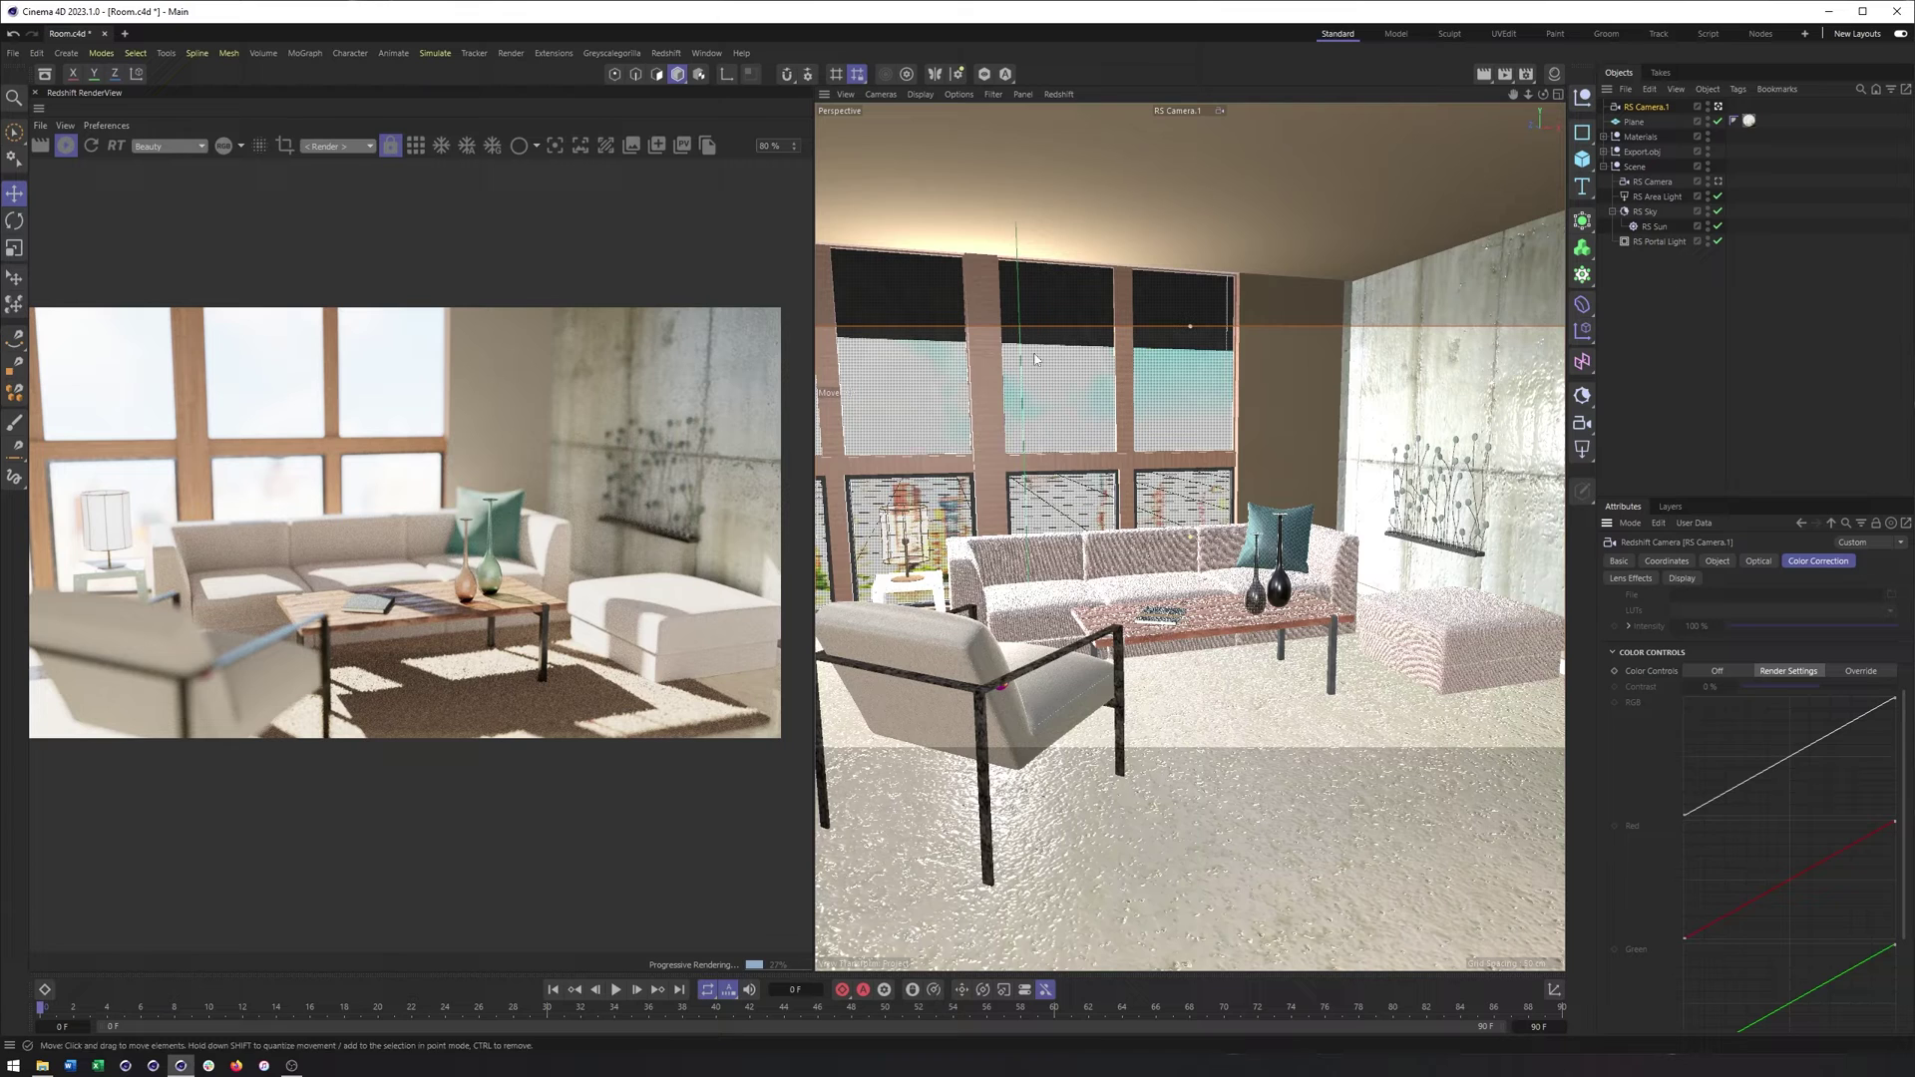
Step: Set RS Camera.1's bloom to Override at 100% intensity and threshold 20, and disable RS Sky
click(1629, 578)
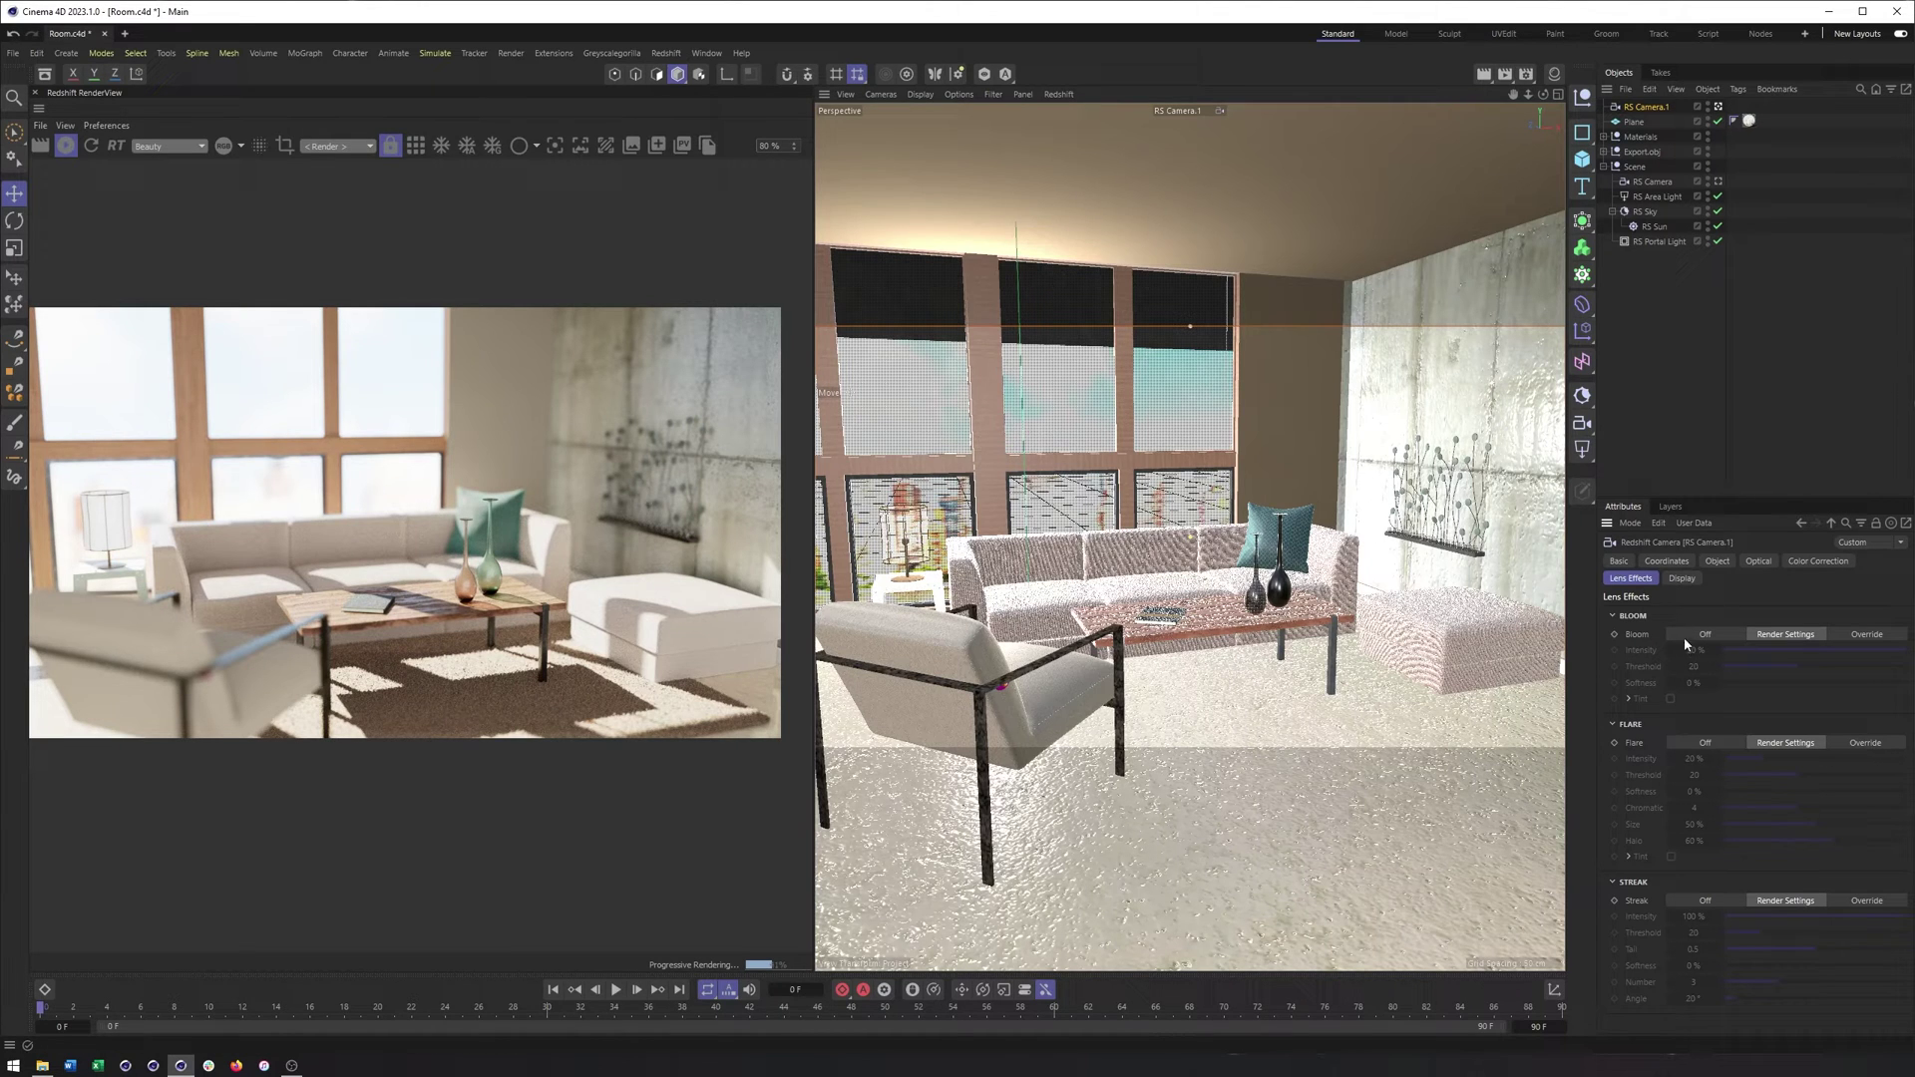
click(1862, 635)
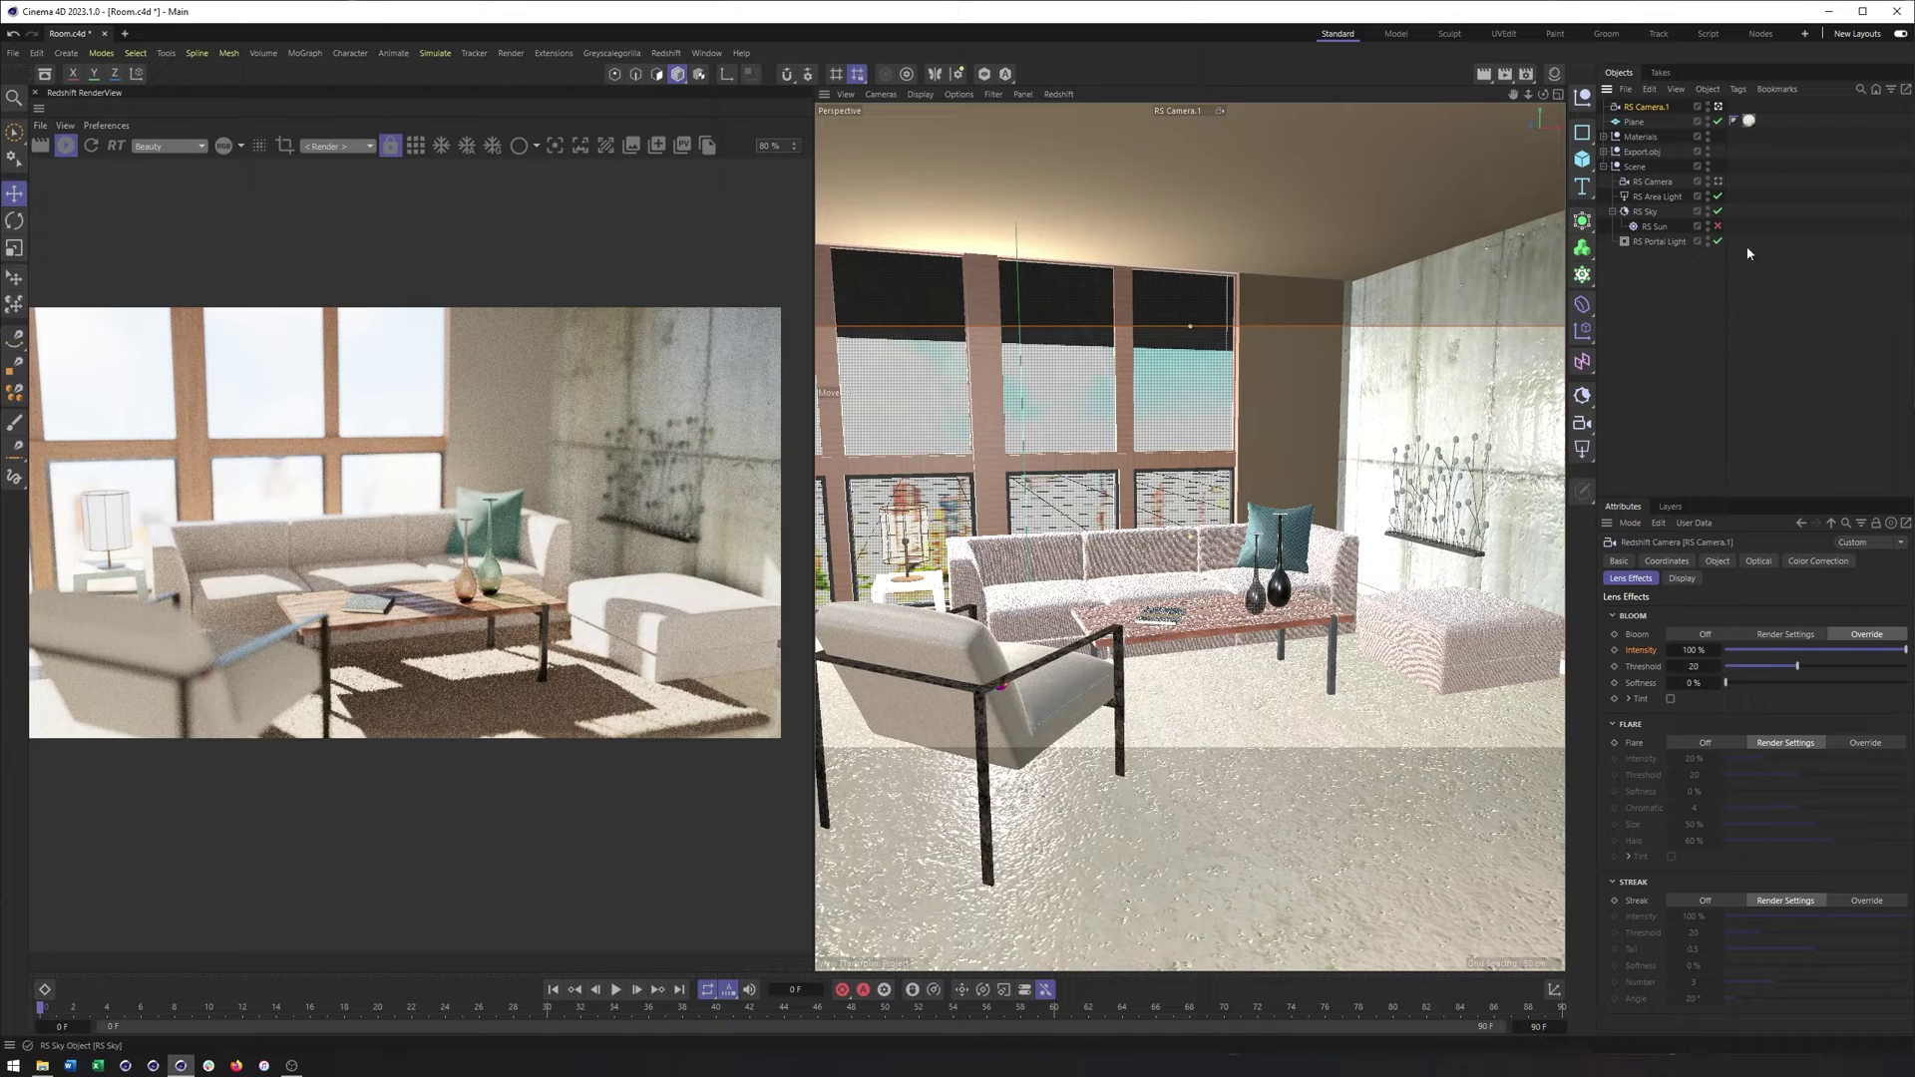
click(1717, 211)
Step: Disable the portal light and turn the RS Area Light back on at 0.01 intensity
click(1718, 241)
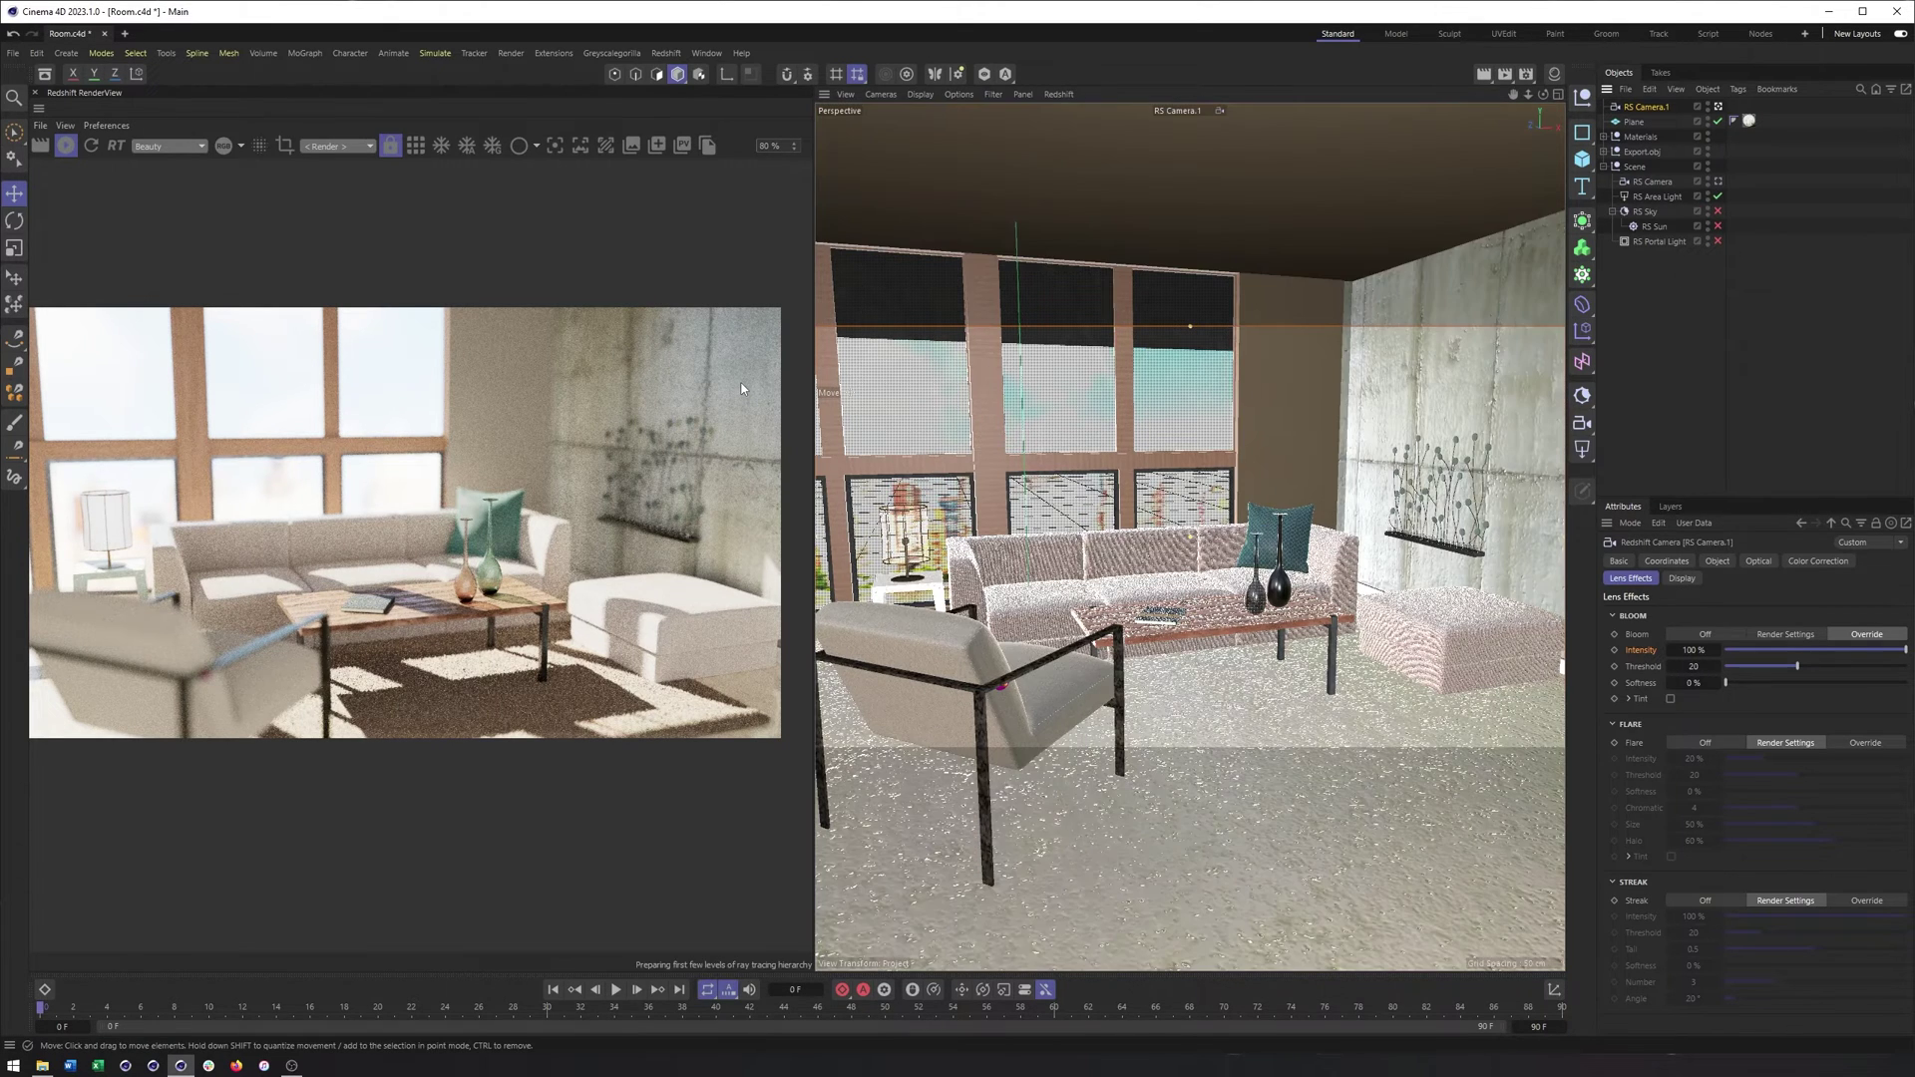
click(1717, 197)
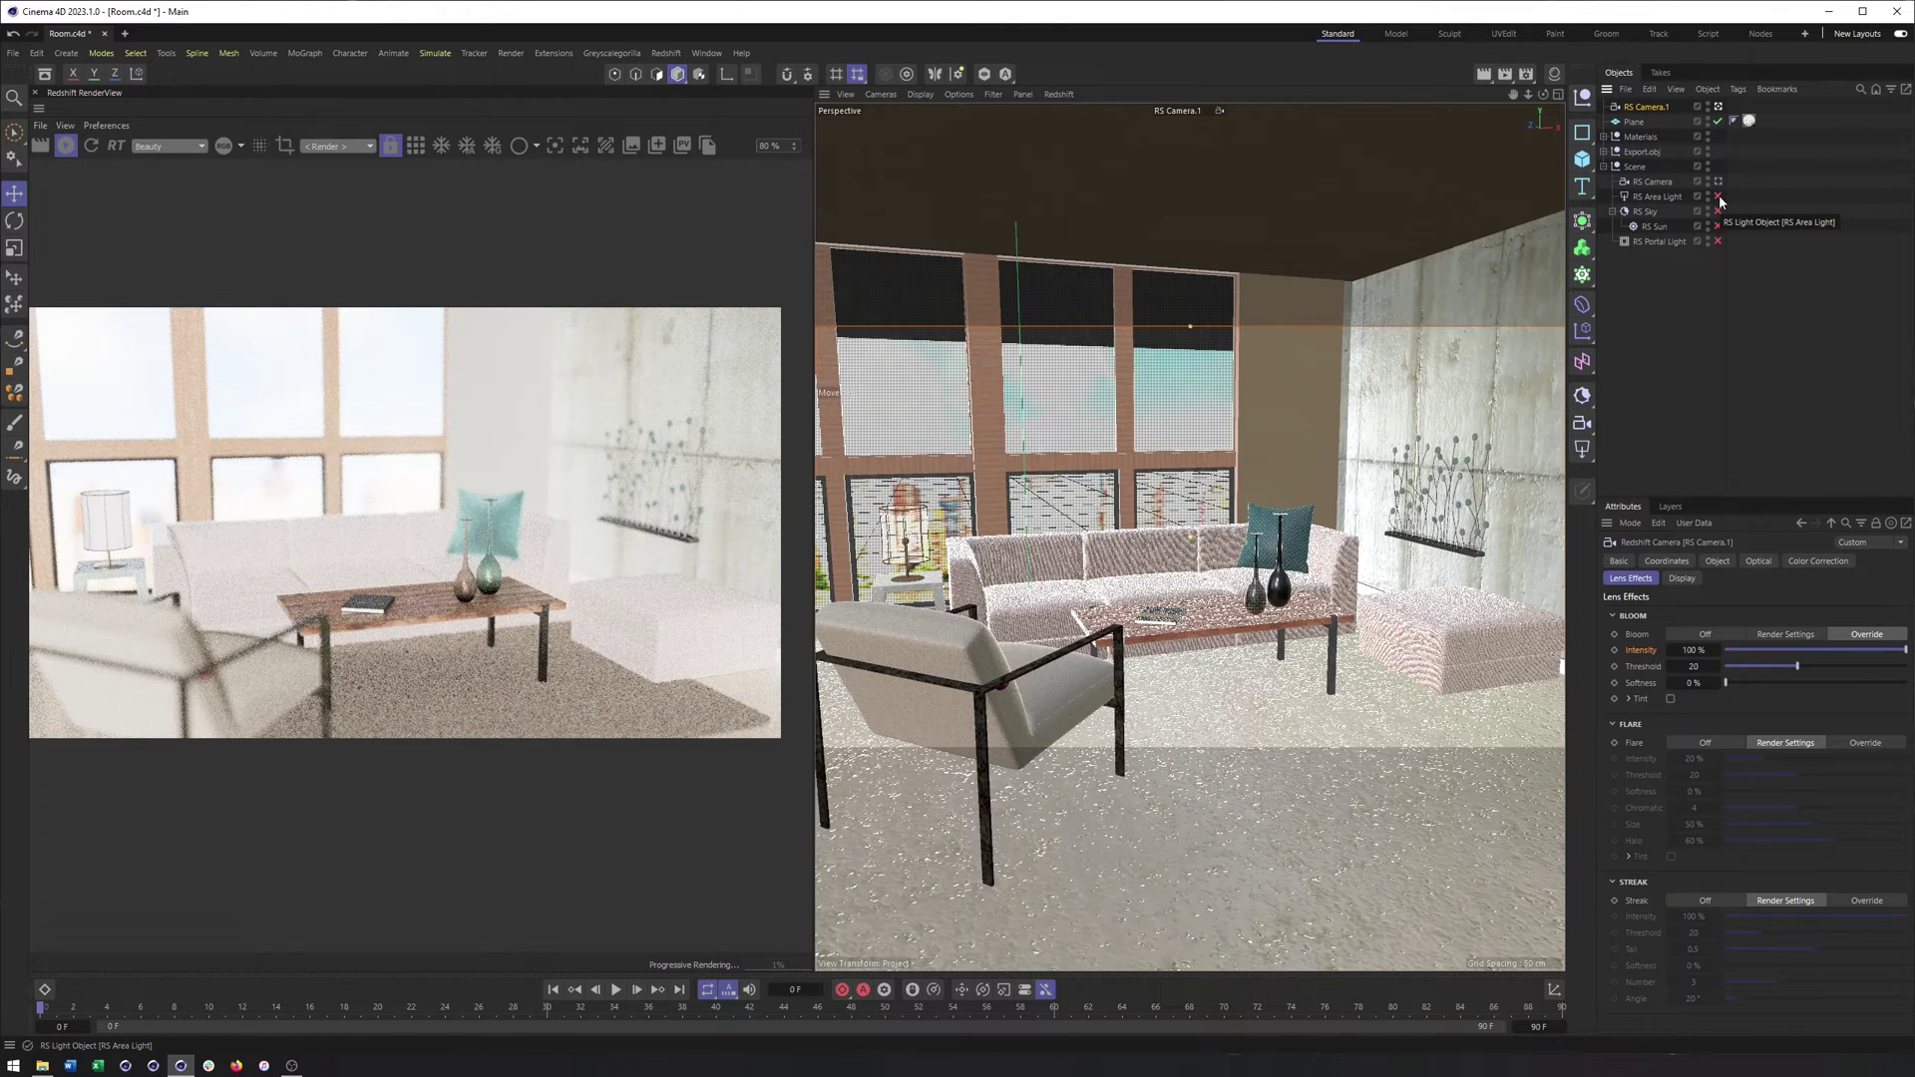
click(1717, 196)
click(1675, 198)
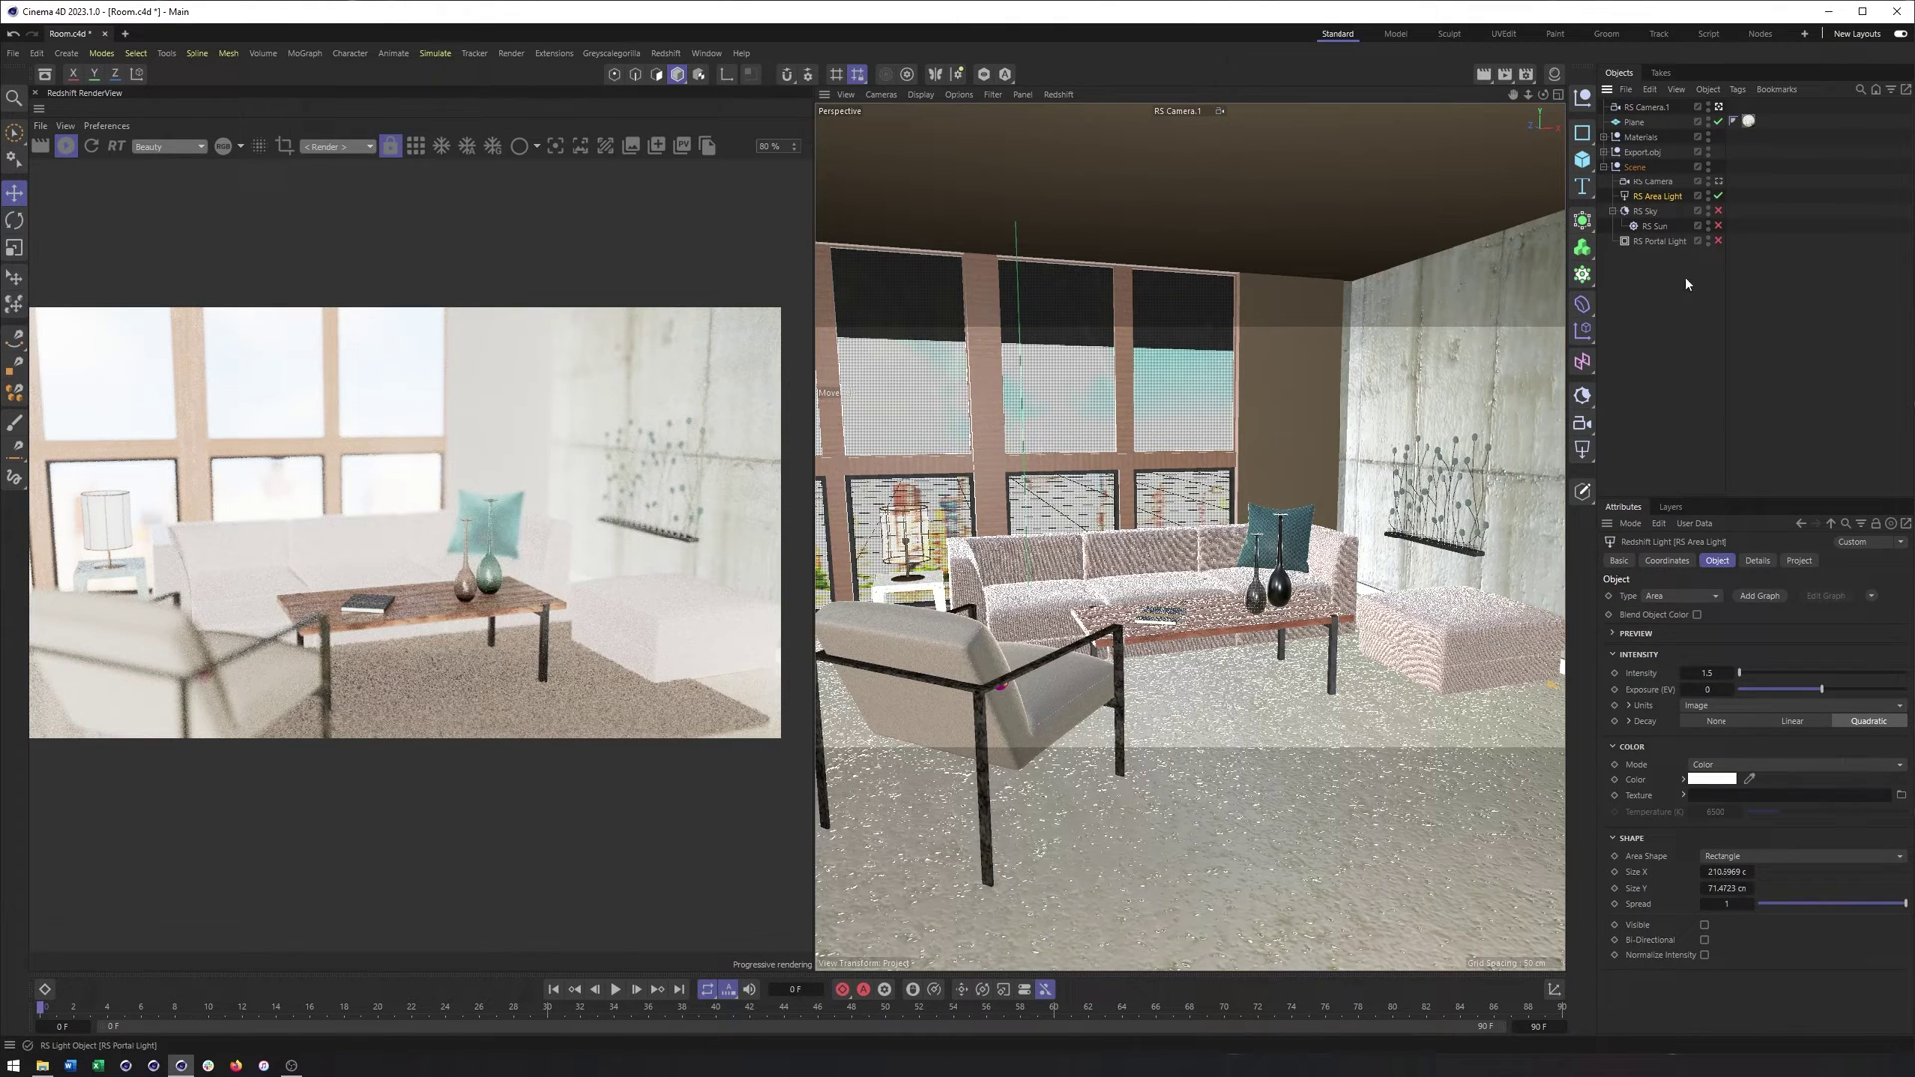
double_click(1707, 673)
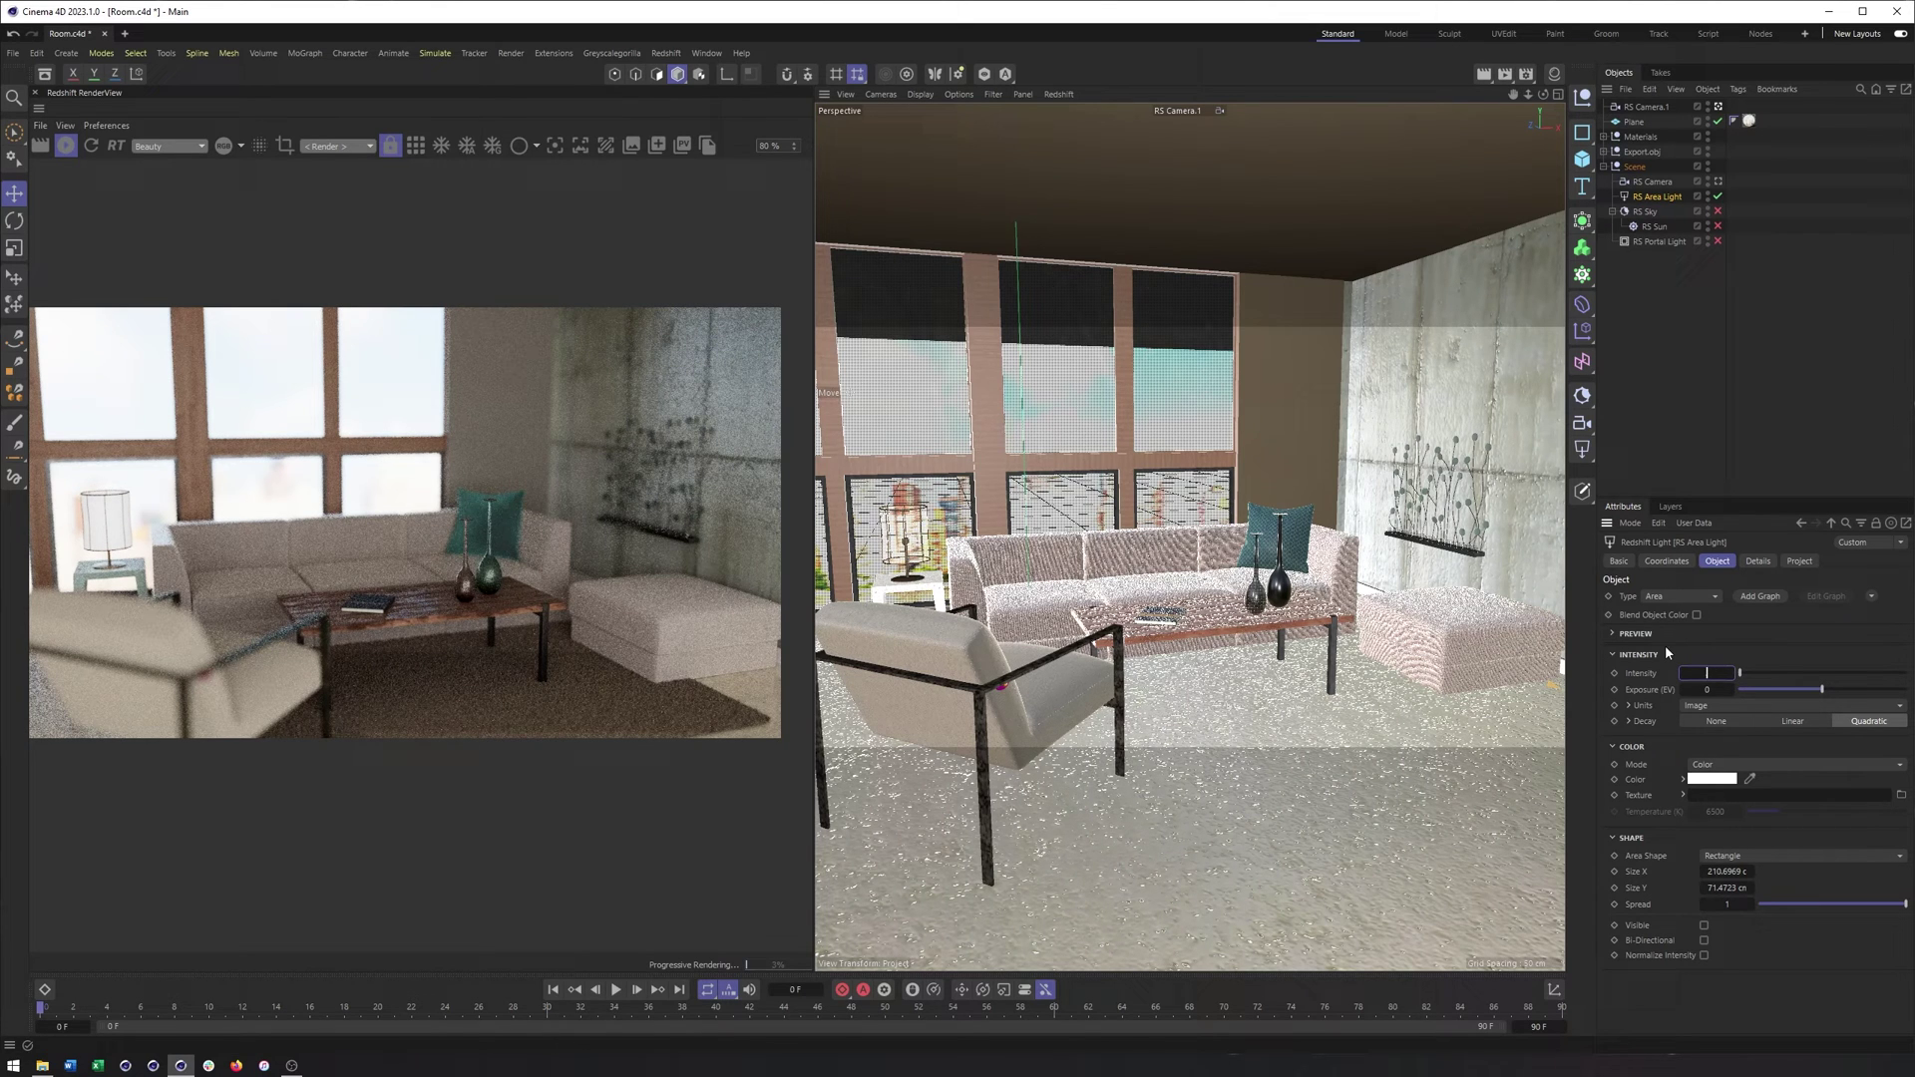
text(.01)
key(Return)
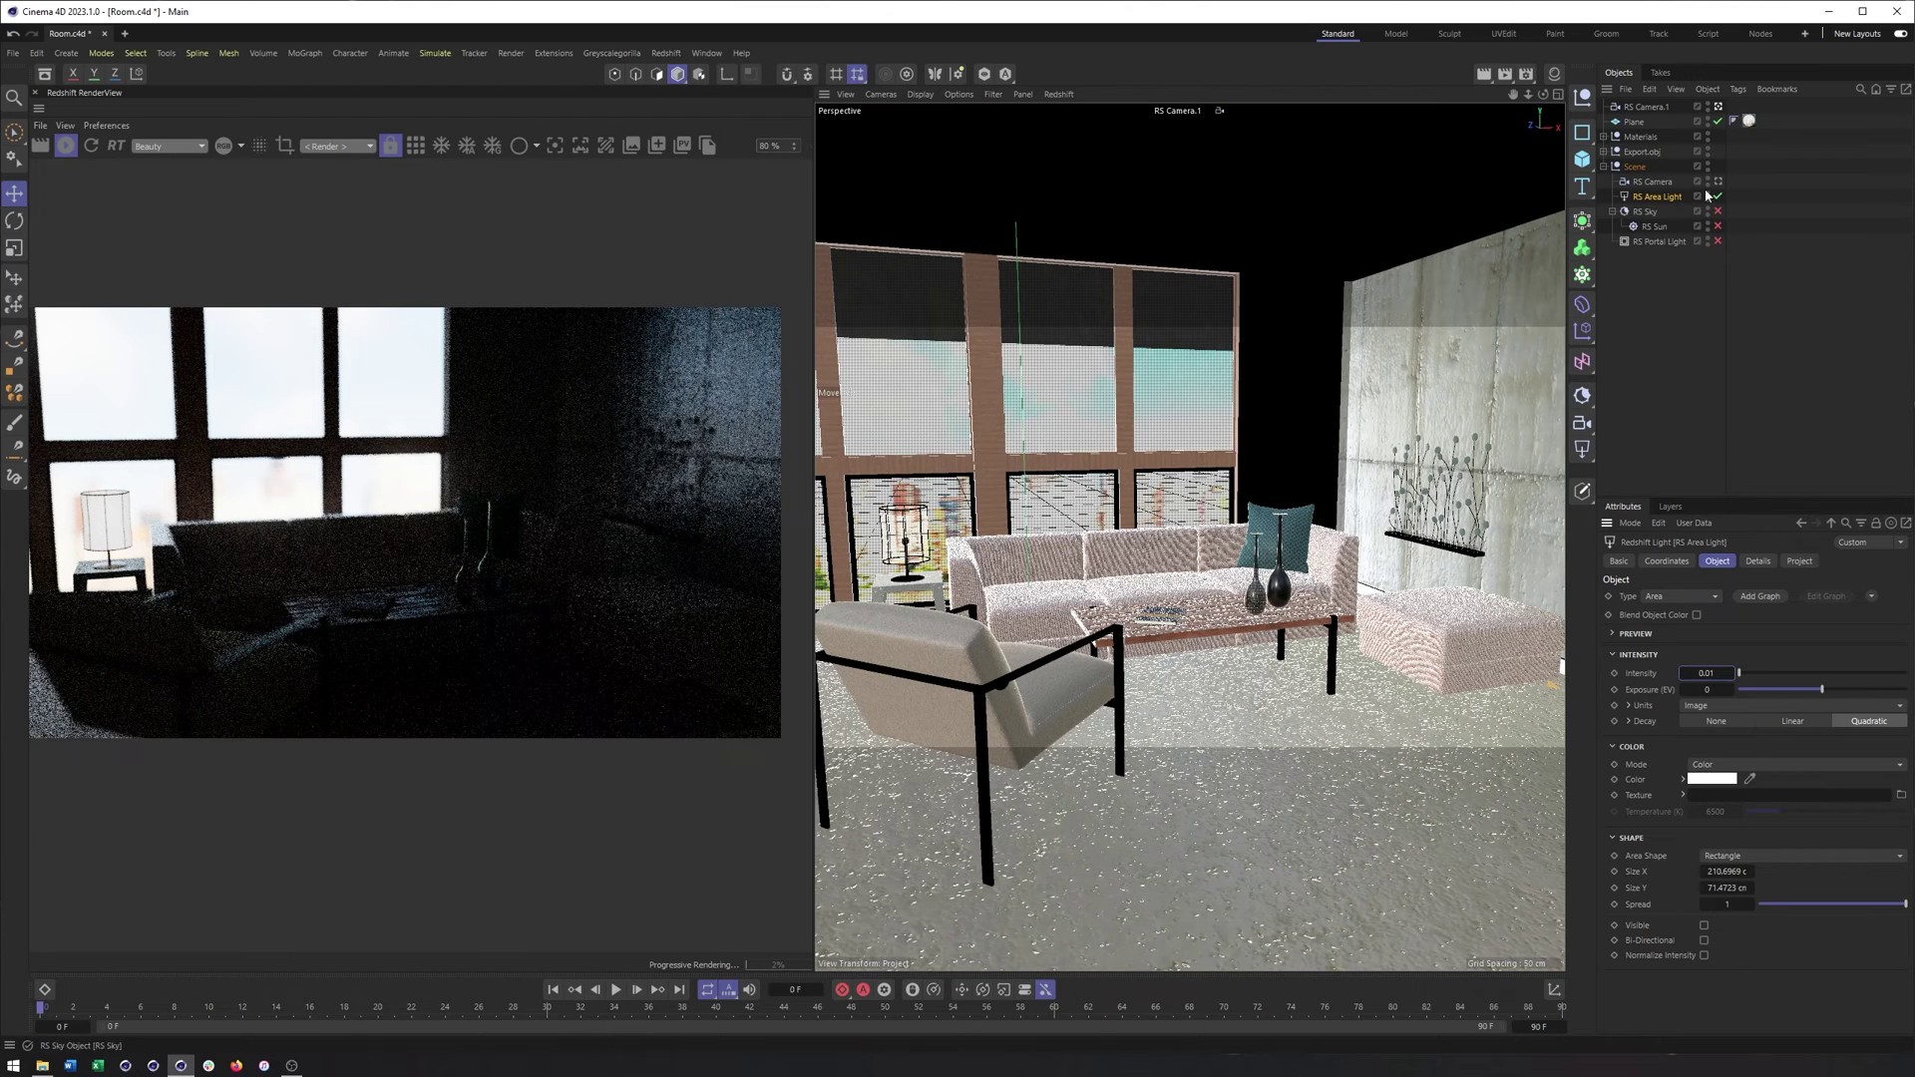
Step: Disable the Plane, re-enable the portal light, and turn on RS Sky with a 0.1 multiplier
click(1717, 122)
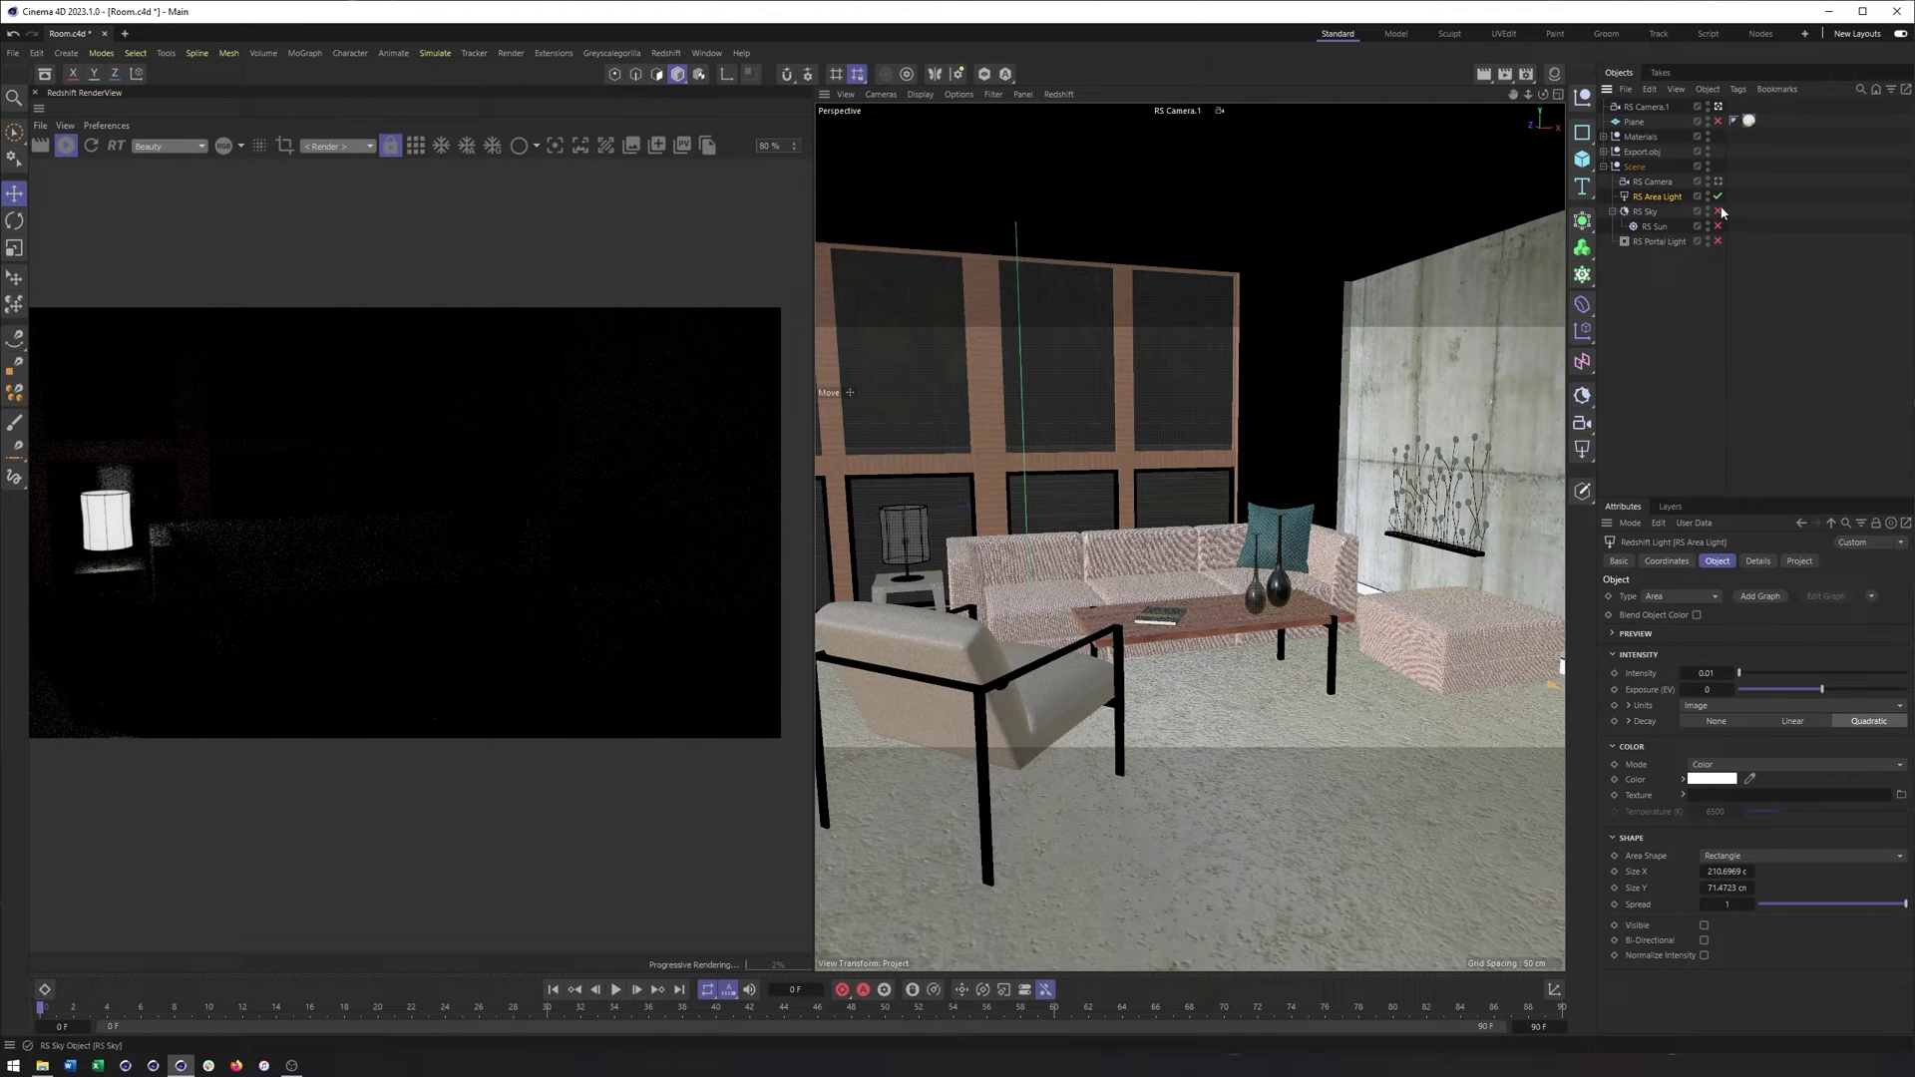
click(1718, 241)
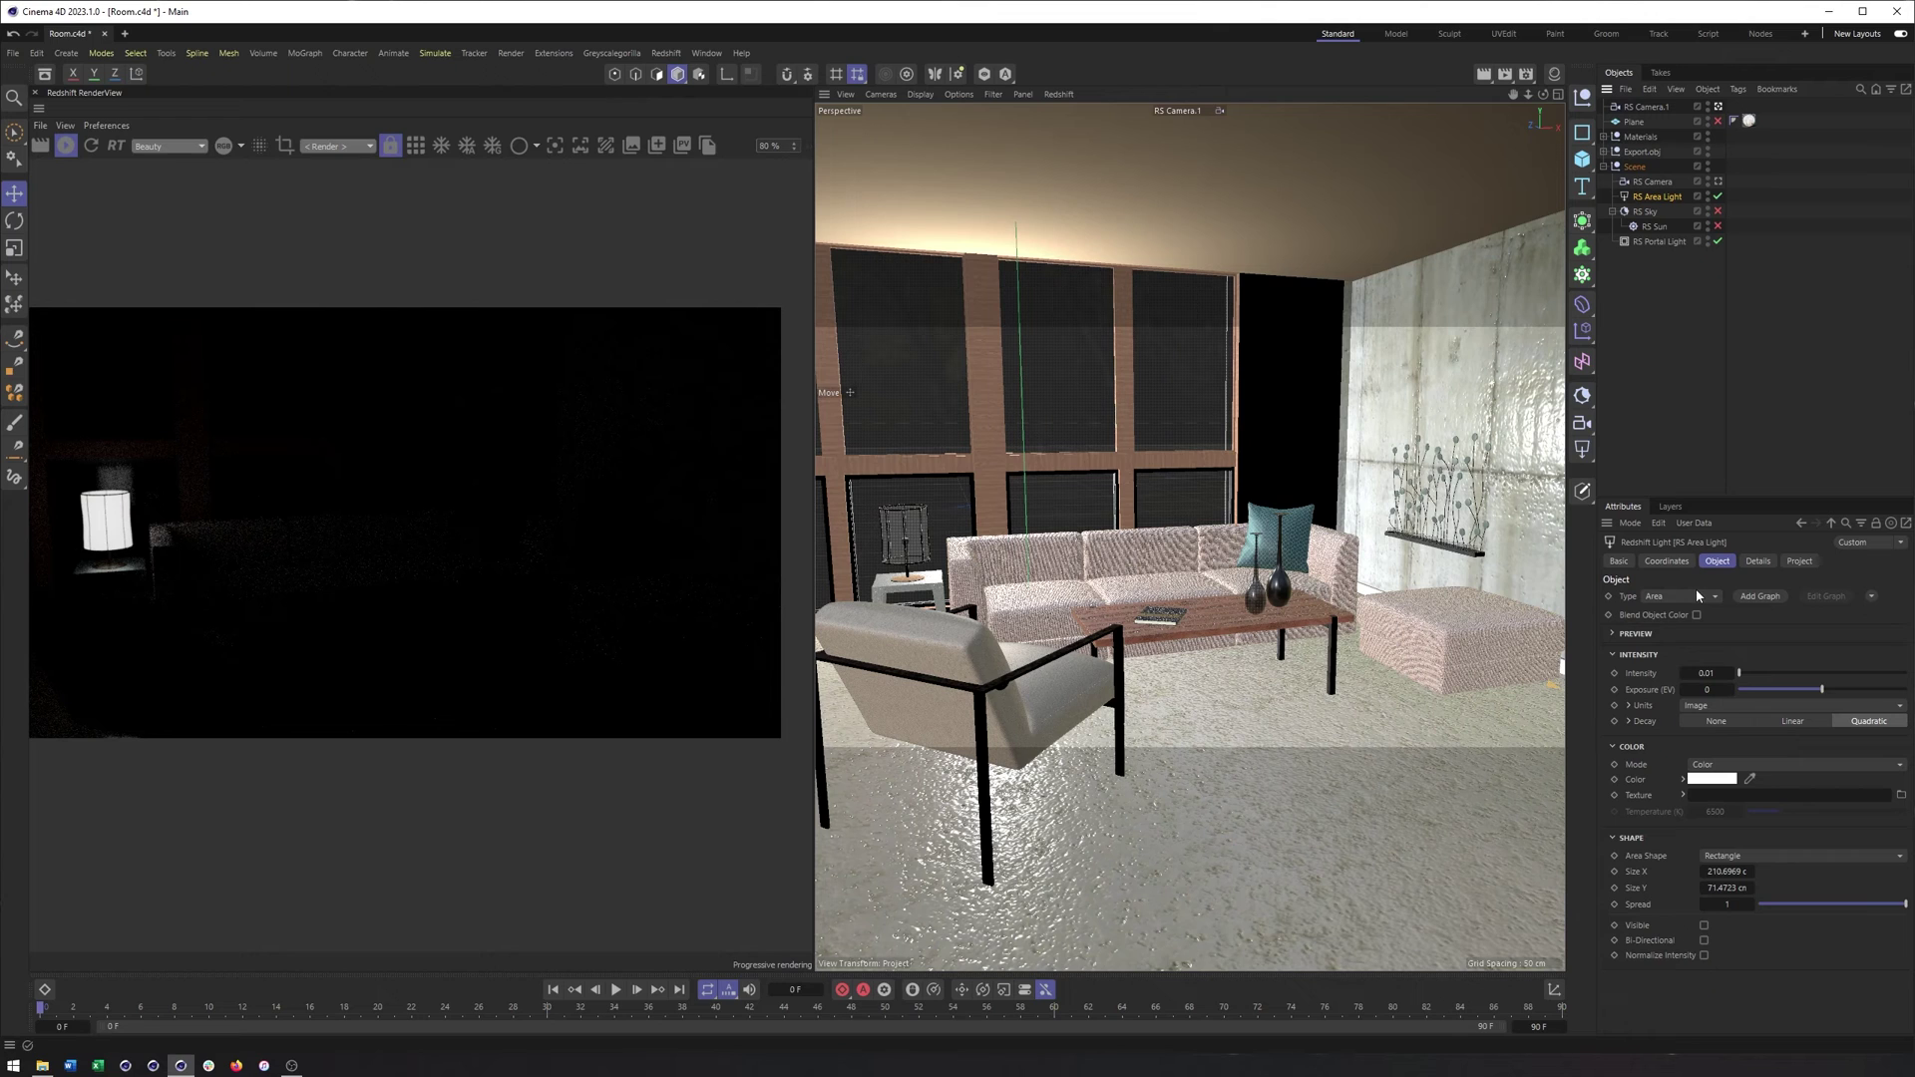
click(1645, 212)
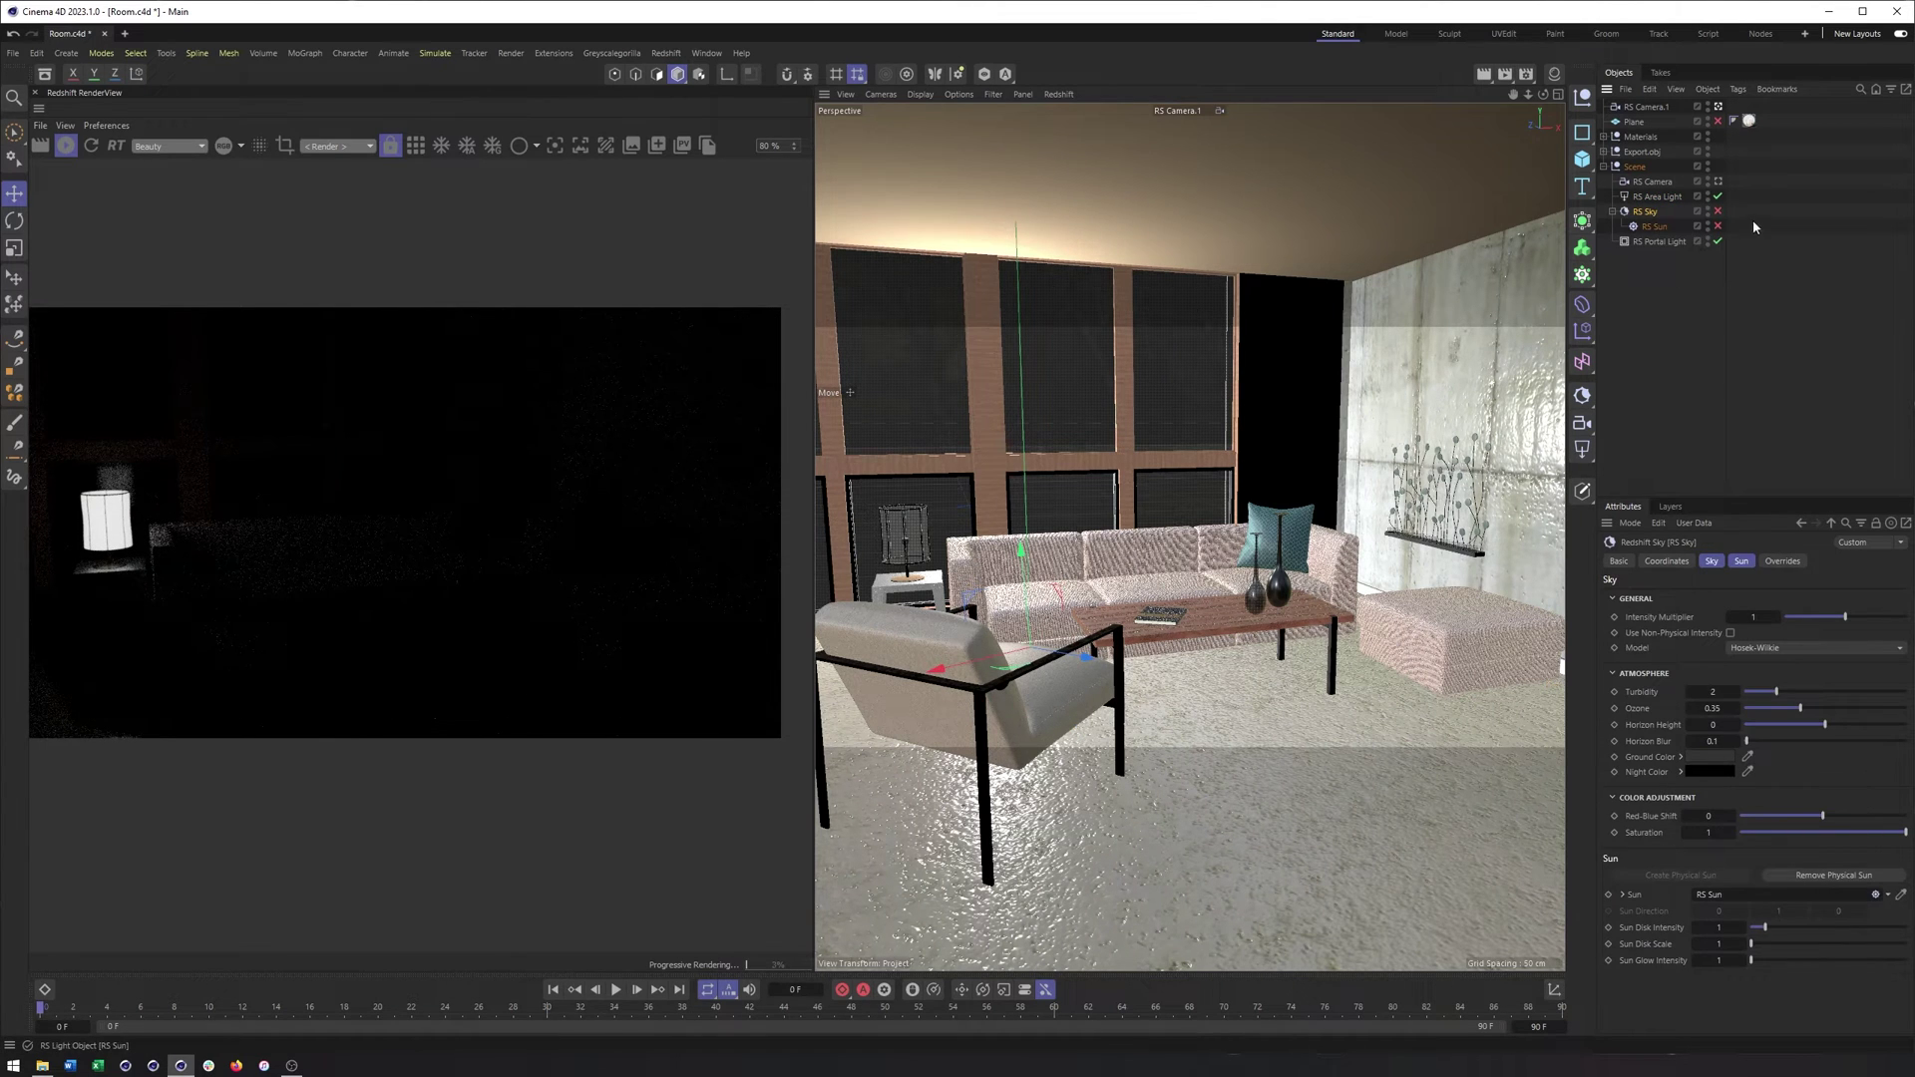
click(1717, 211)
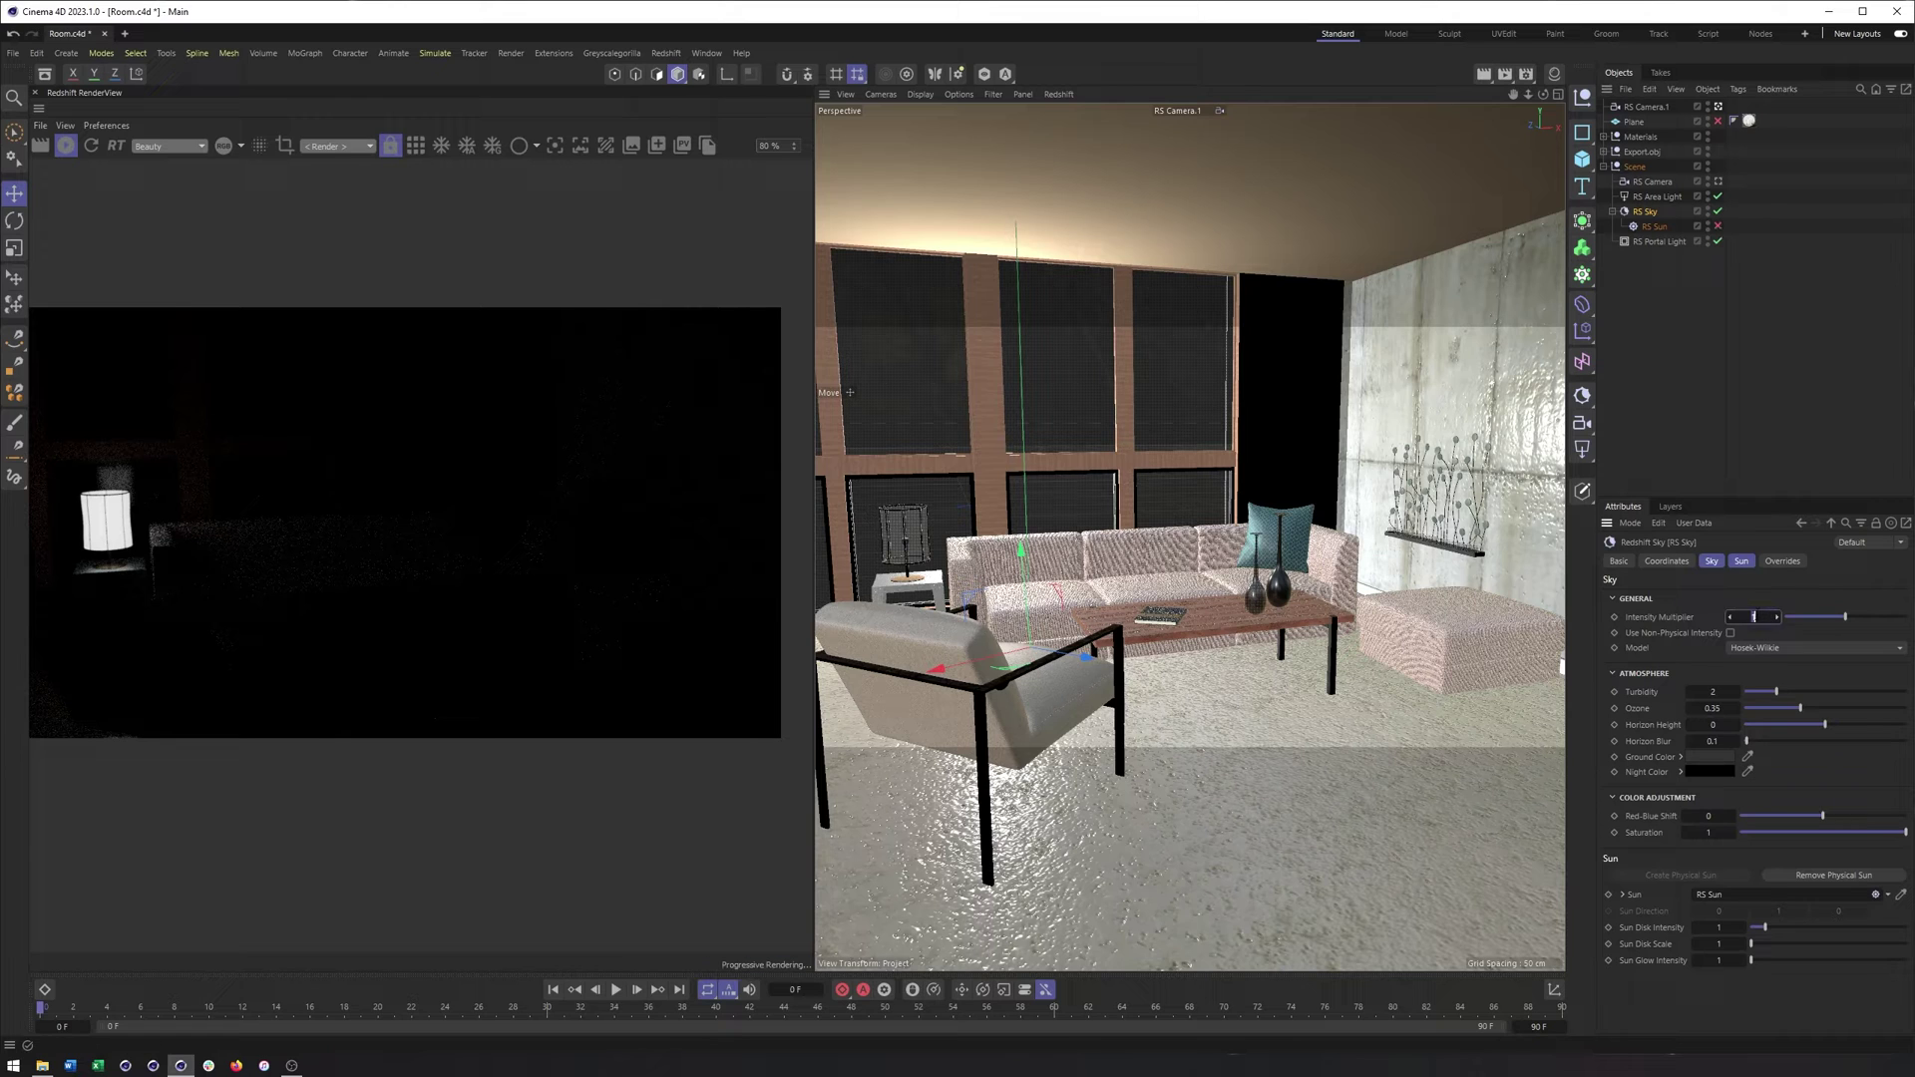
text(0.1)
key(Return)
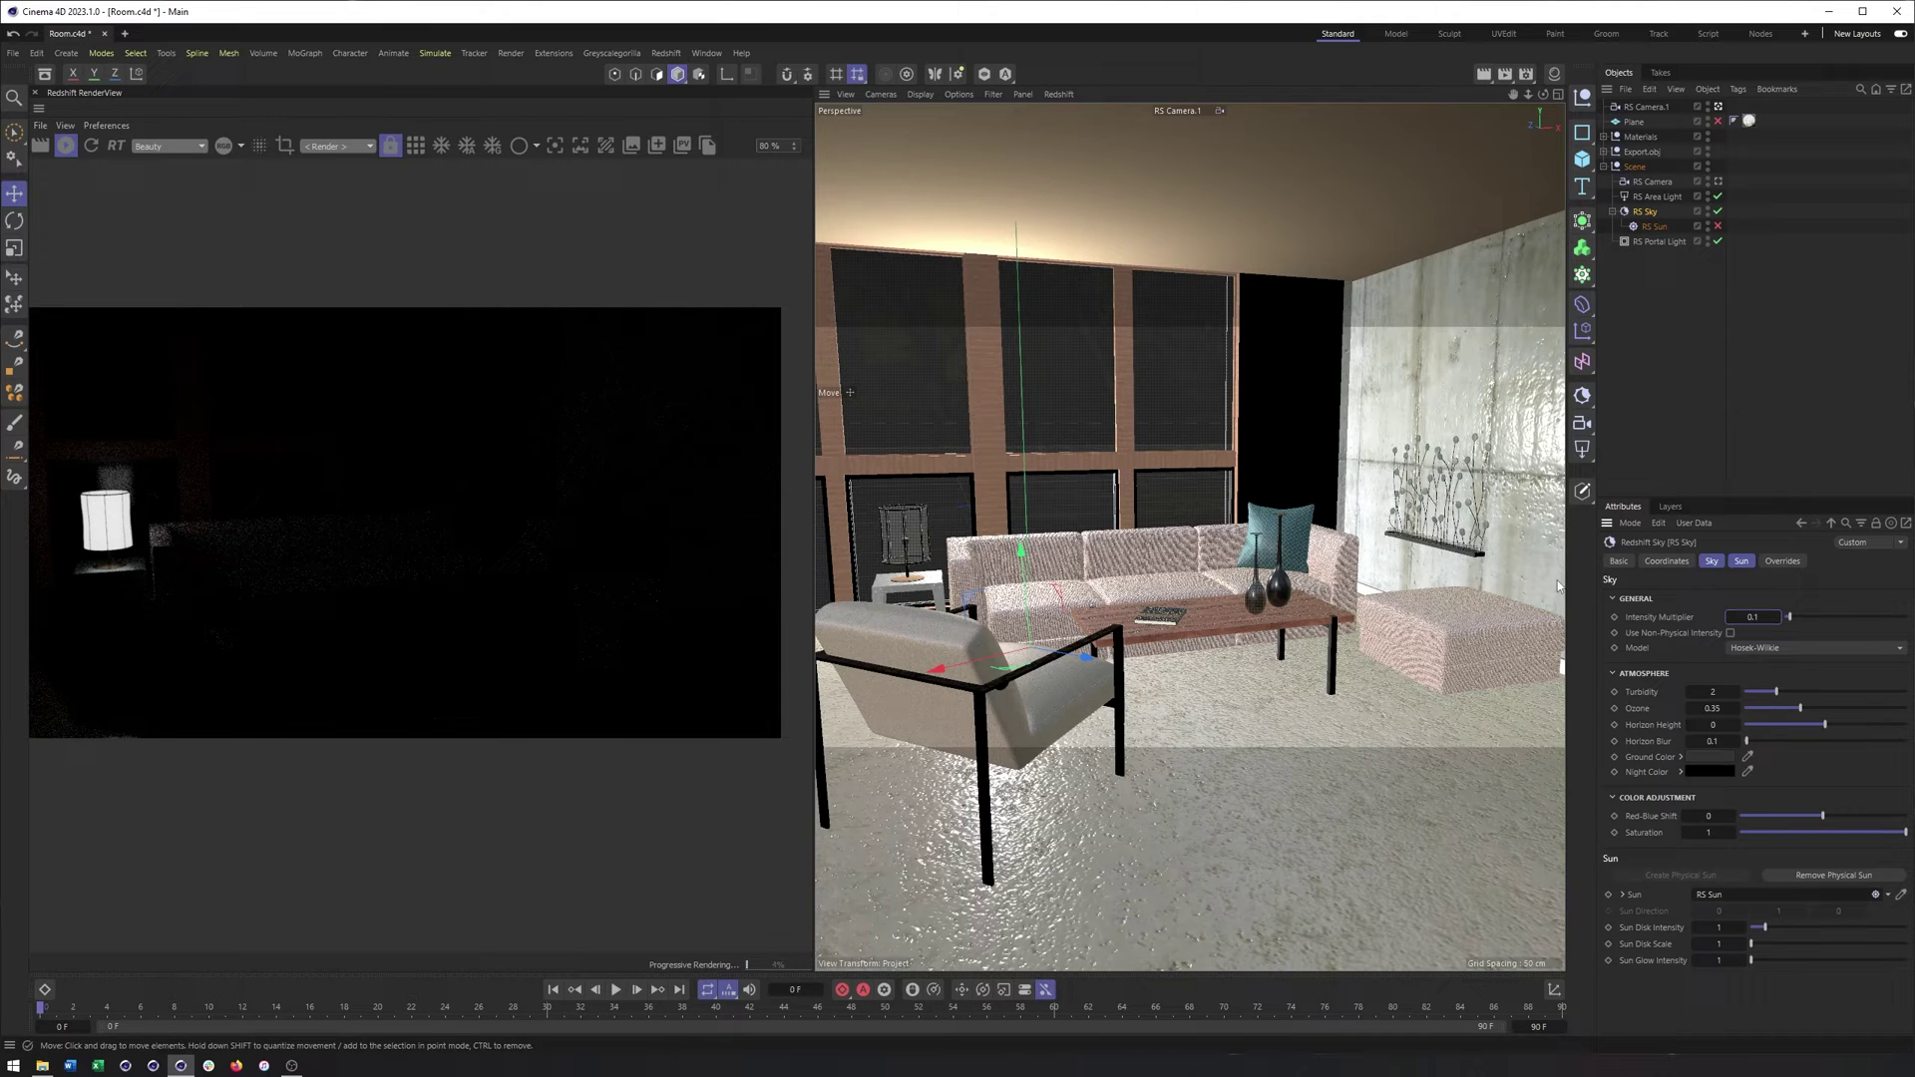
Step: Drag RS Camera.1's Bloom Threshold down to 2 on the Lens Effects tab
click(1645, 106)
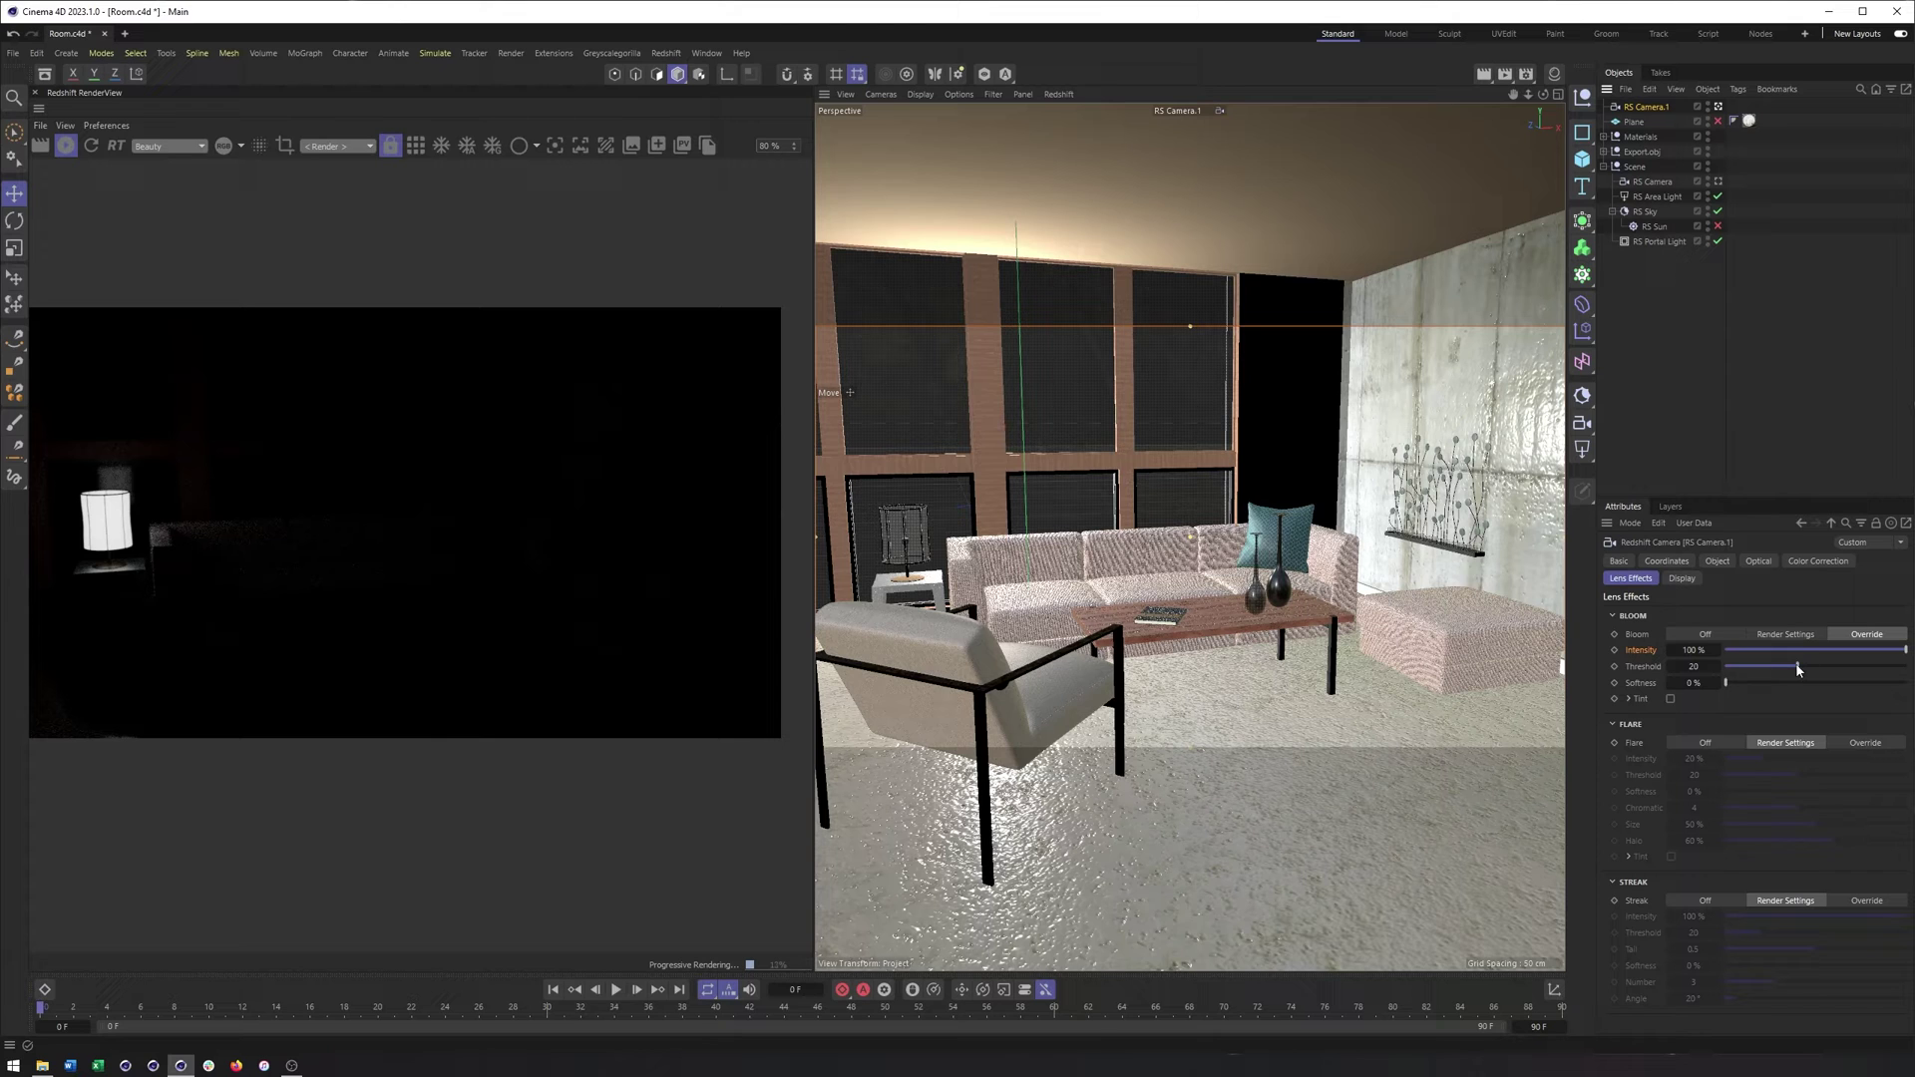
drag(1798, 669, 1732, 669)
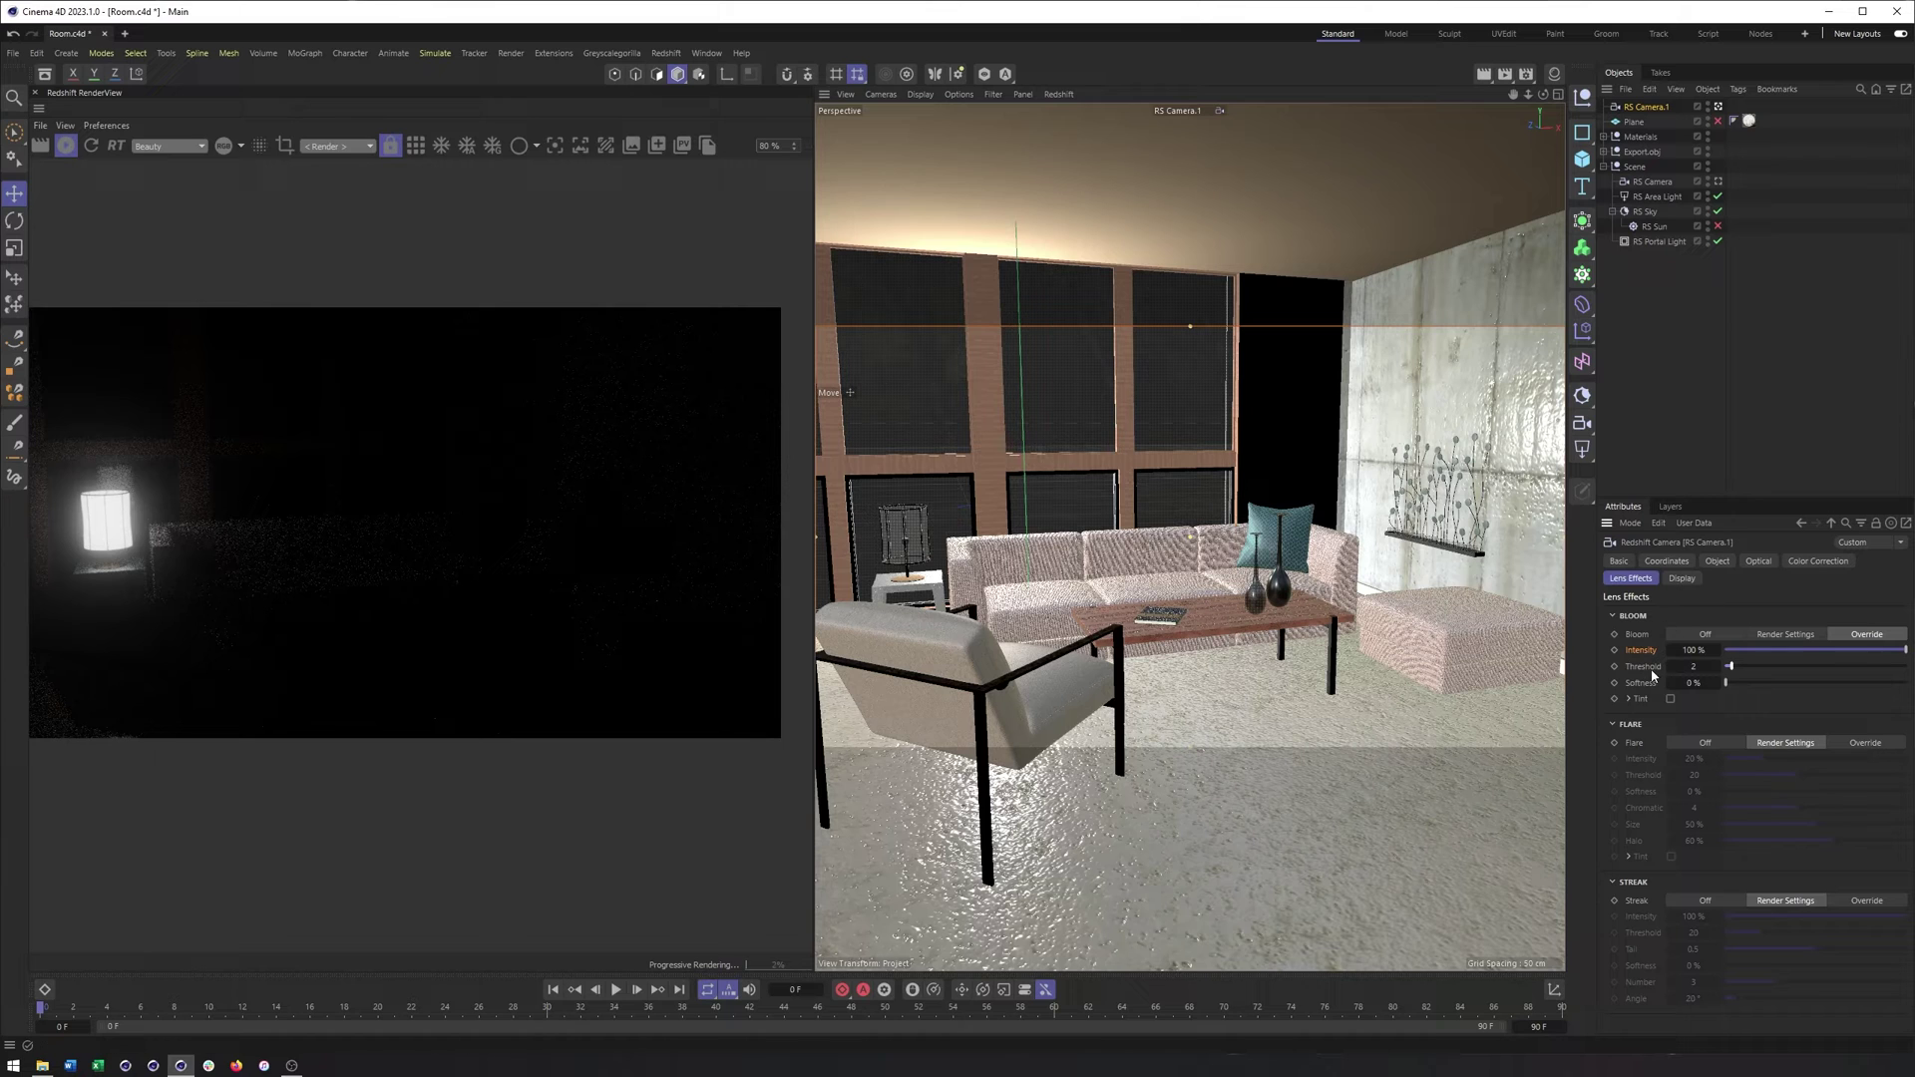
Step: Check the Emission Weight on Lamp_Shade's Standard Material node in the Node Editor, then close it
click(1553, 74)
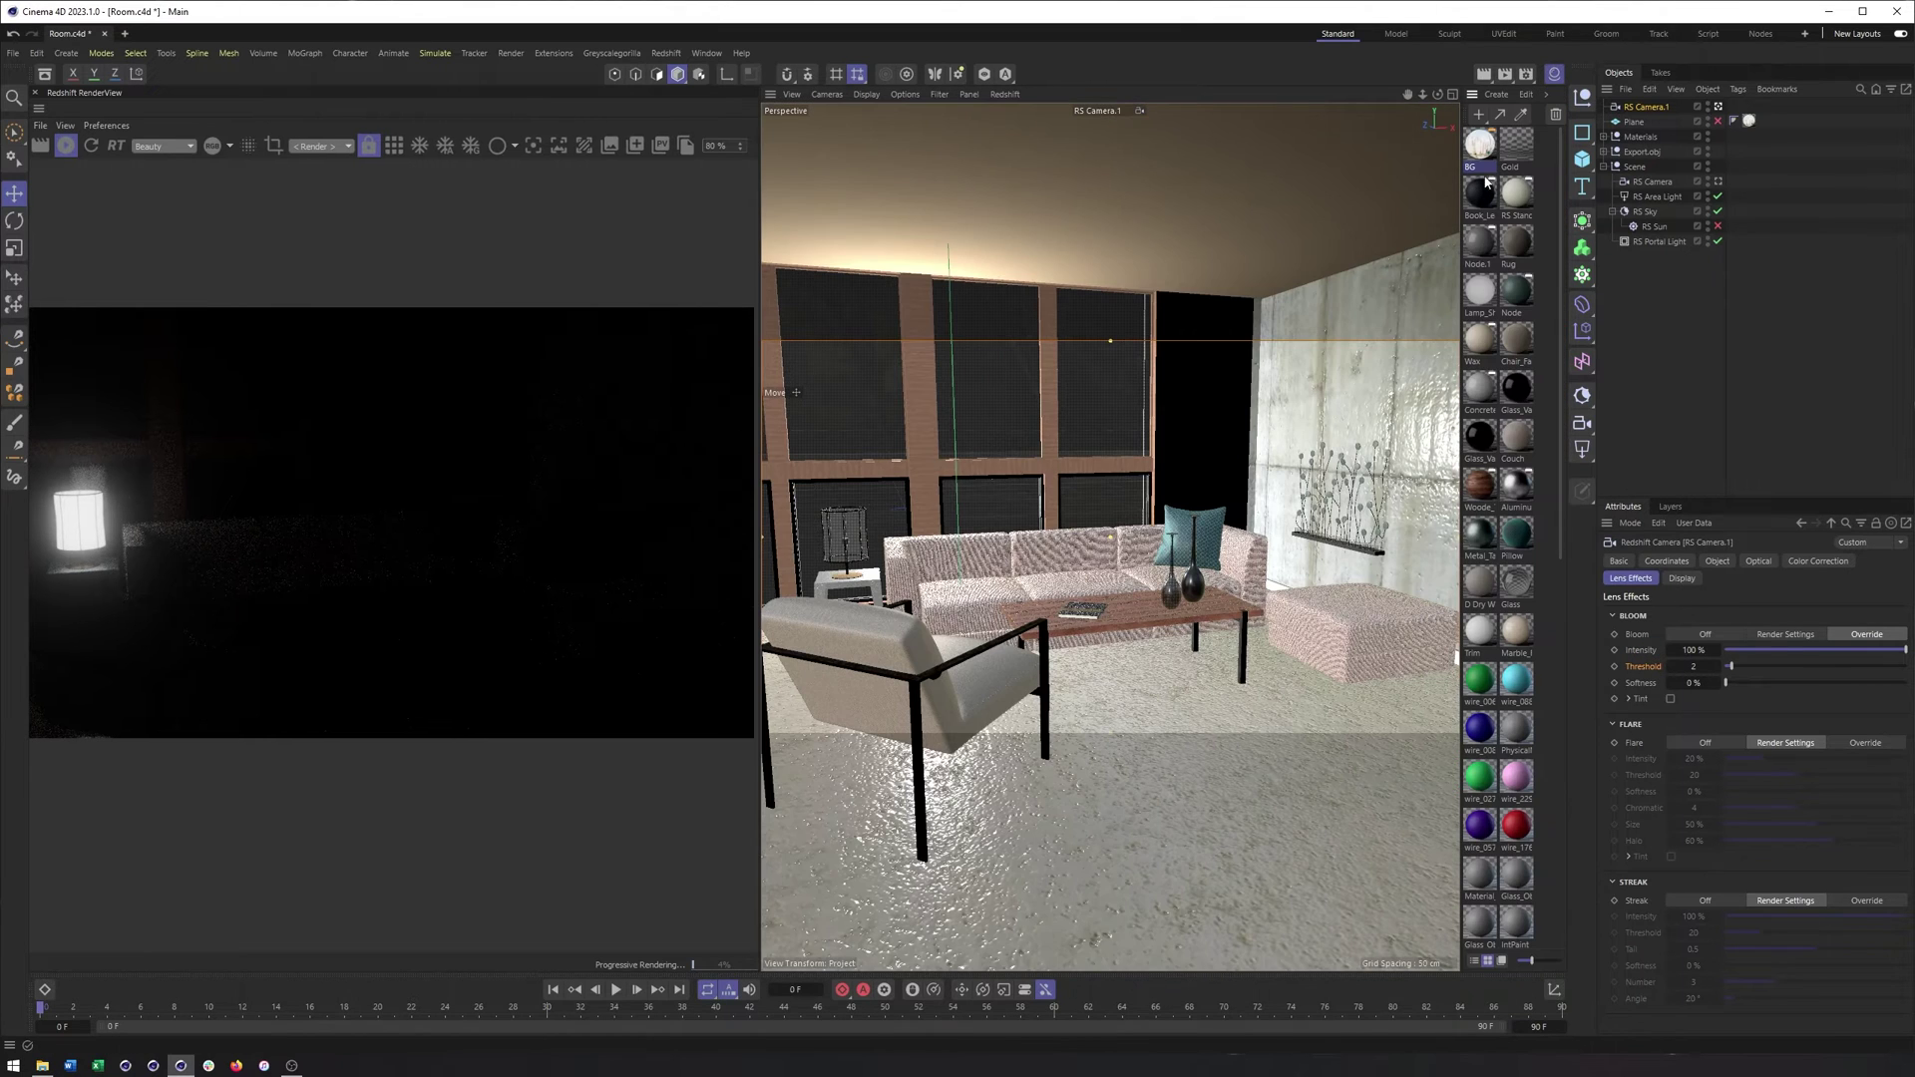
click(1480, 295)
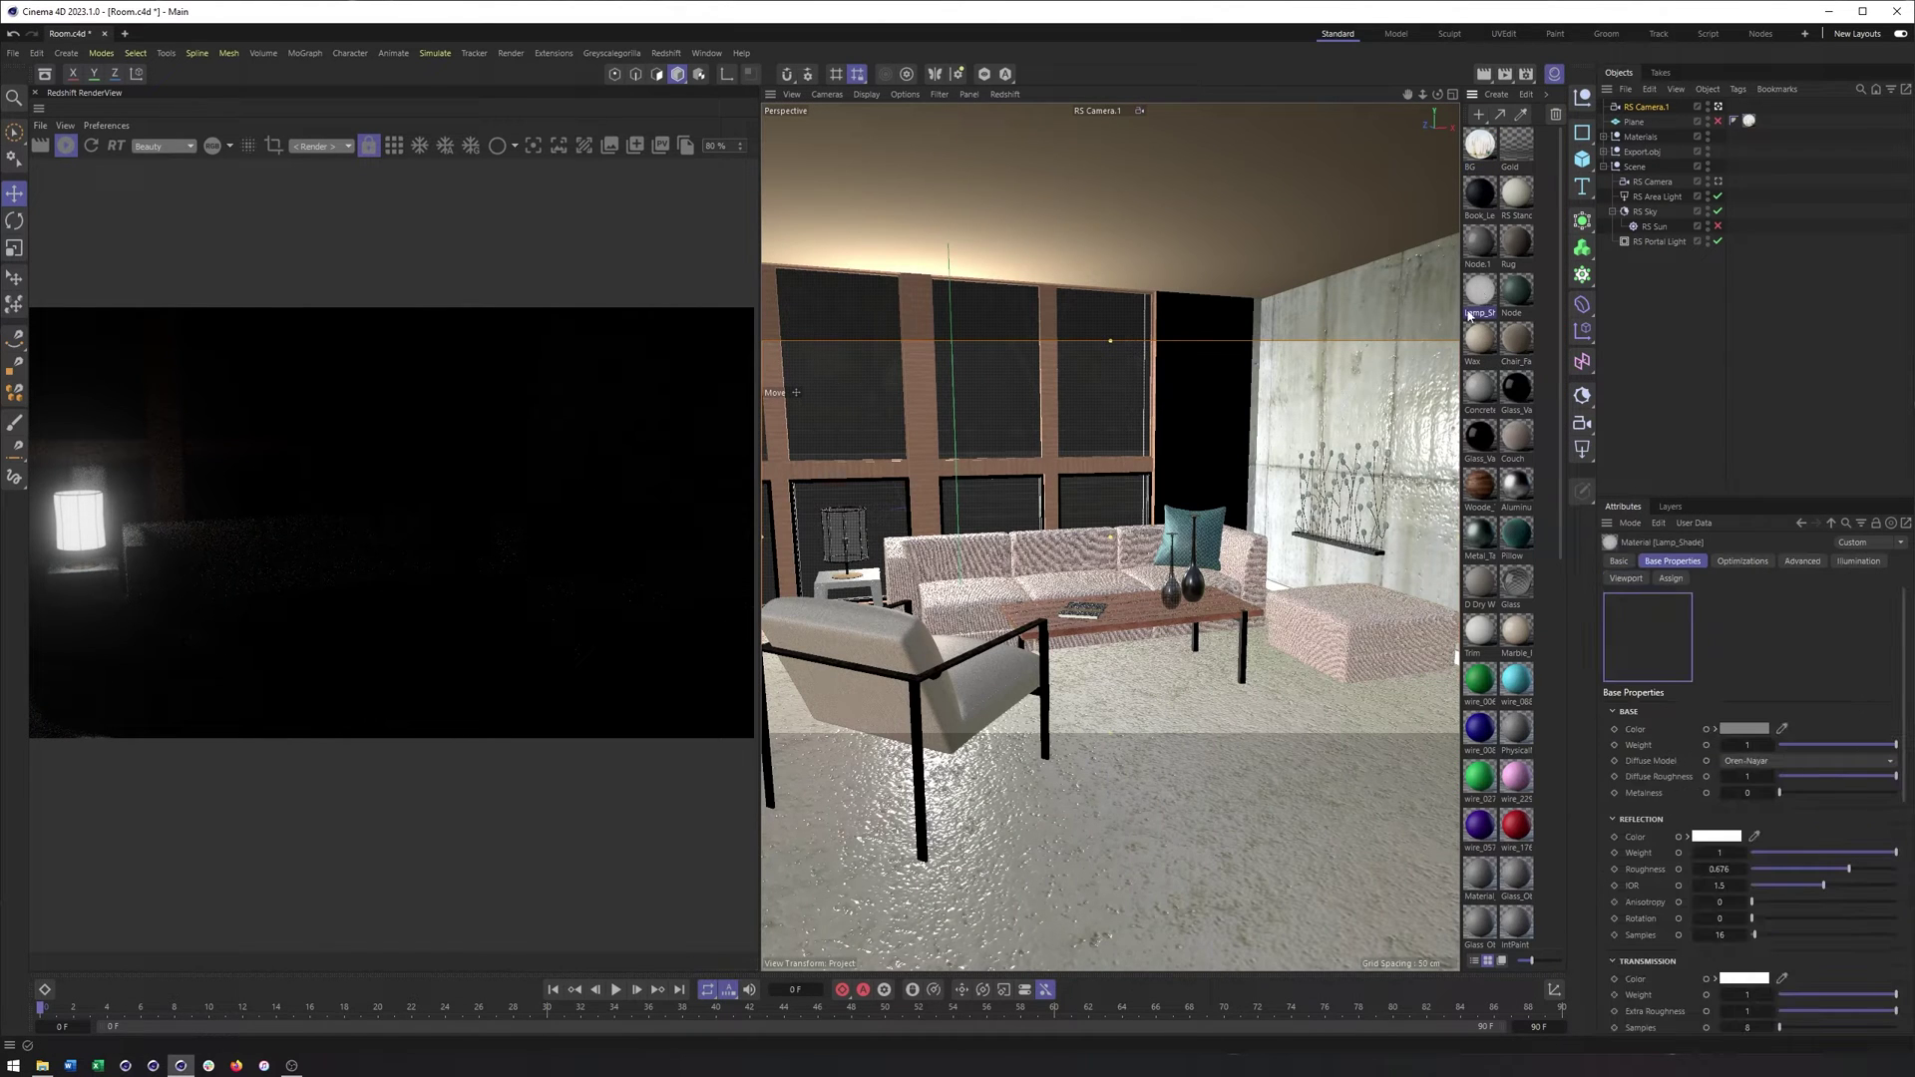
double_click(1469, 315)
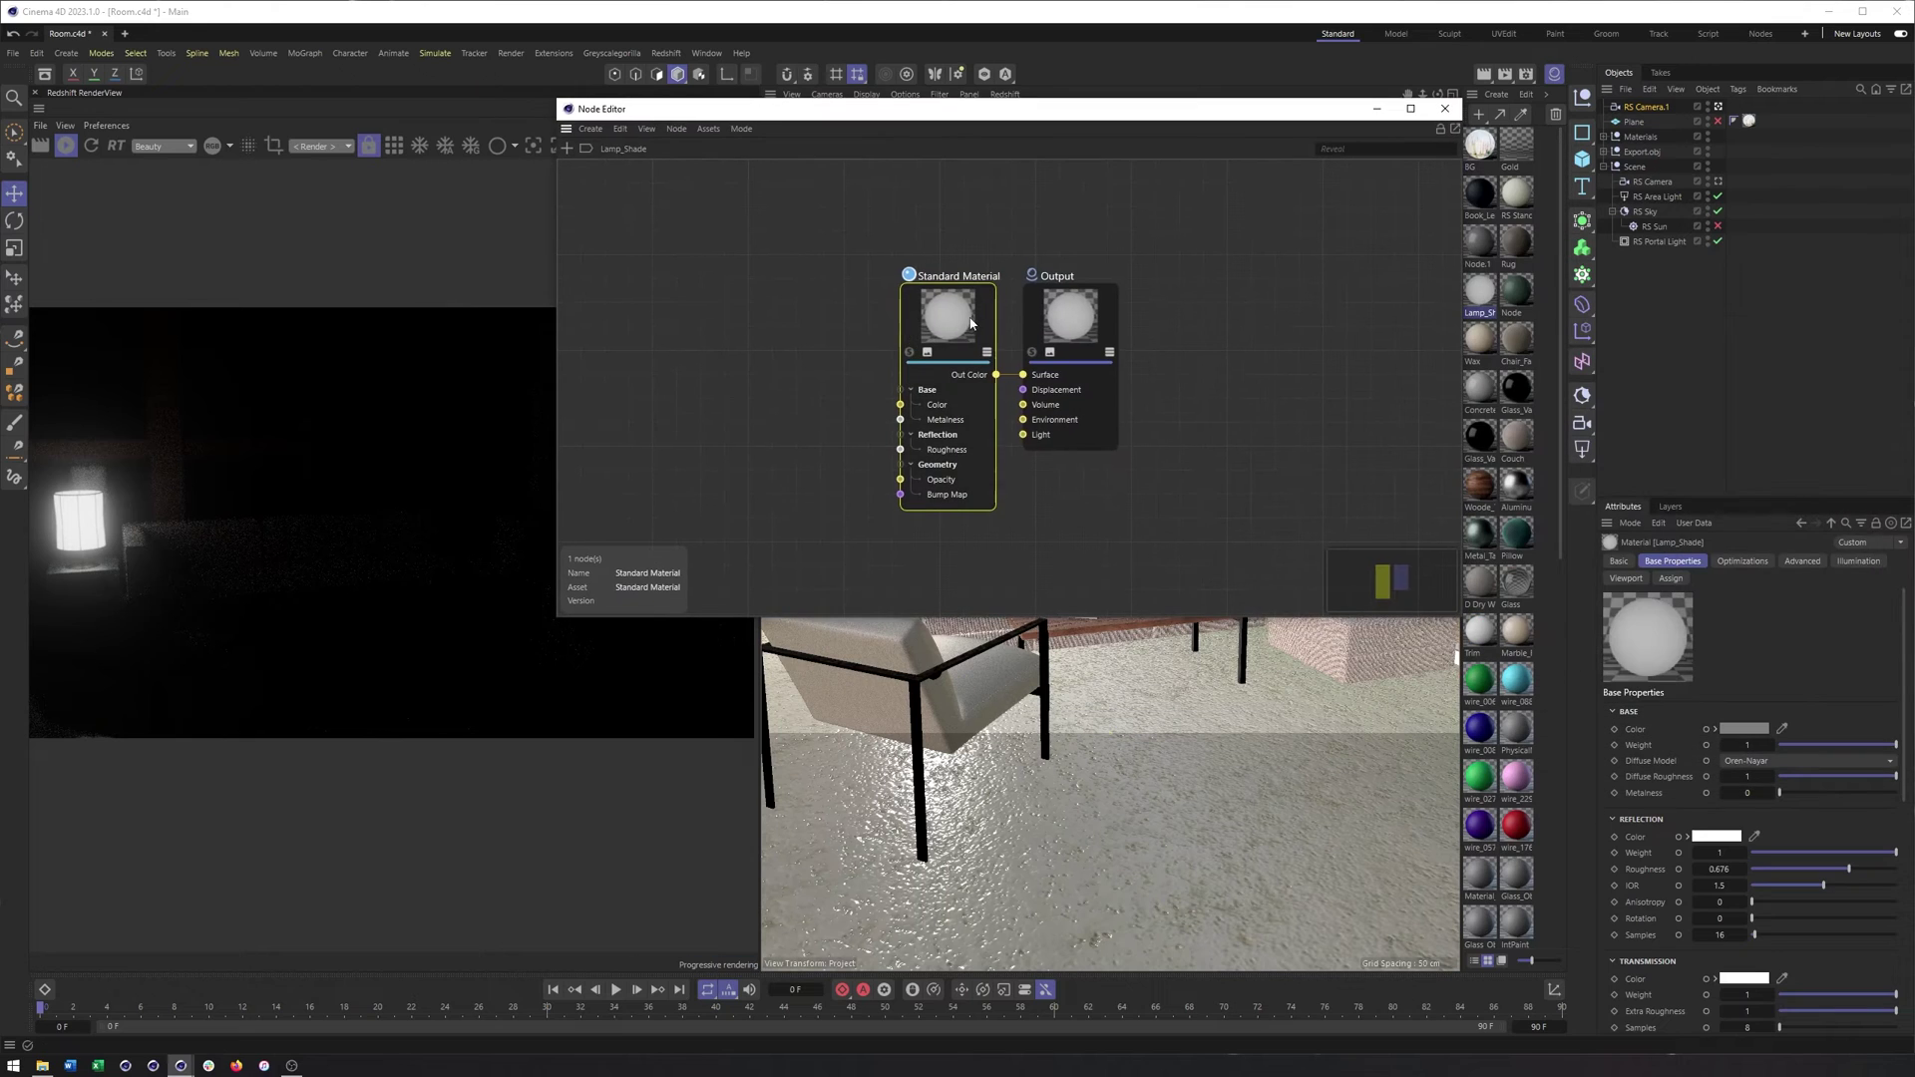
click(970, 322)
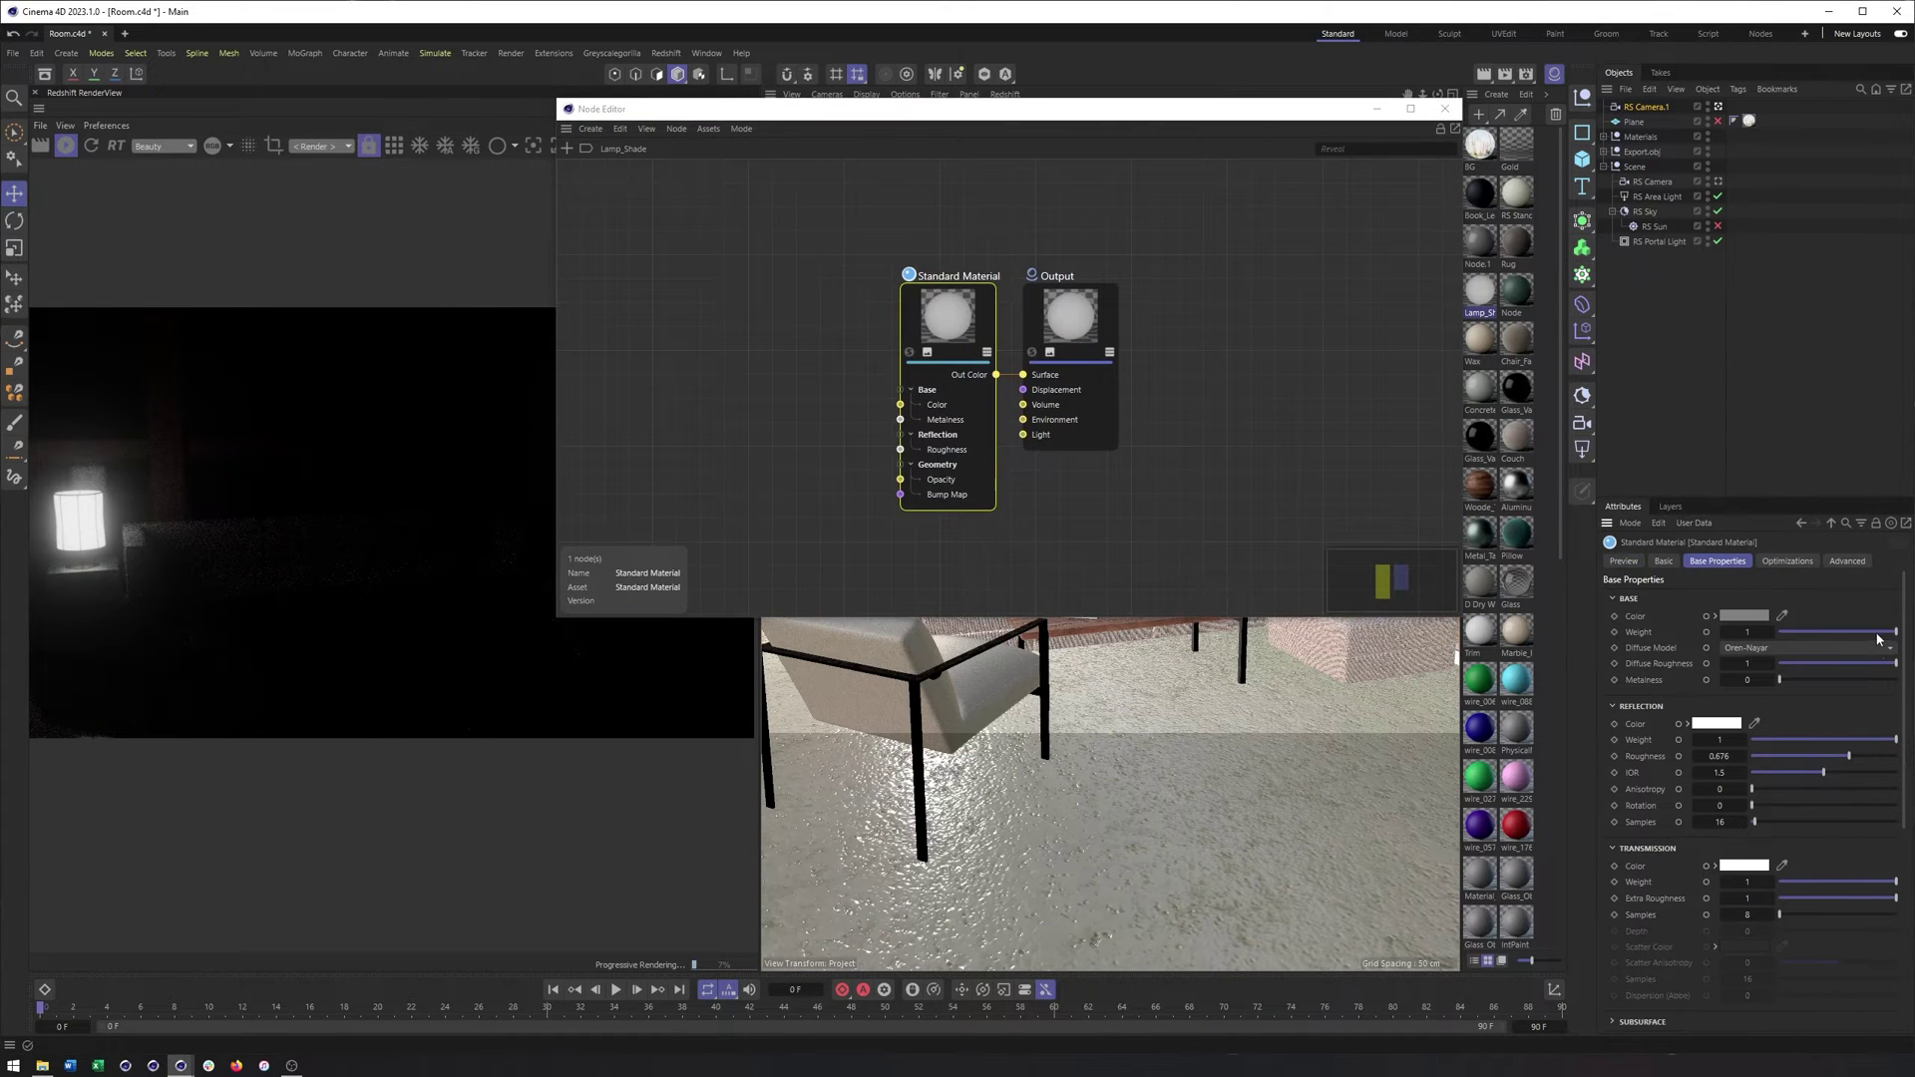
drag(1901, 619, 1897, 822)
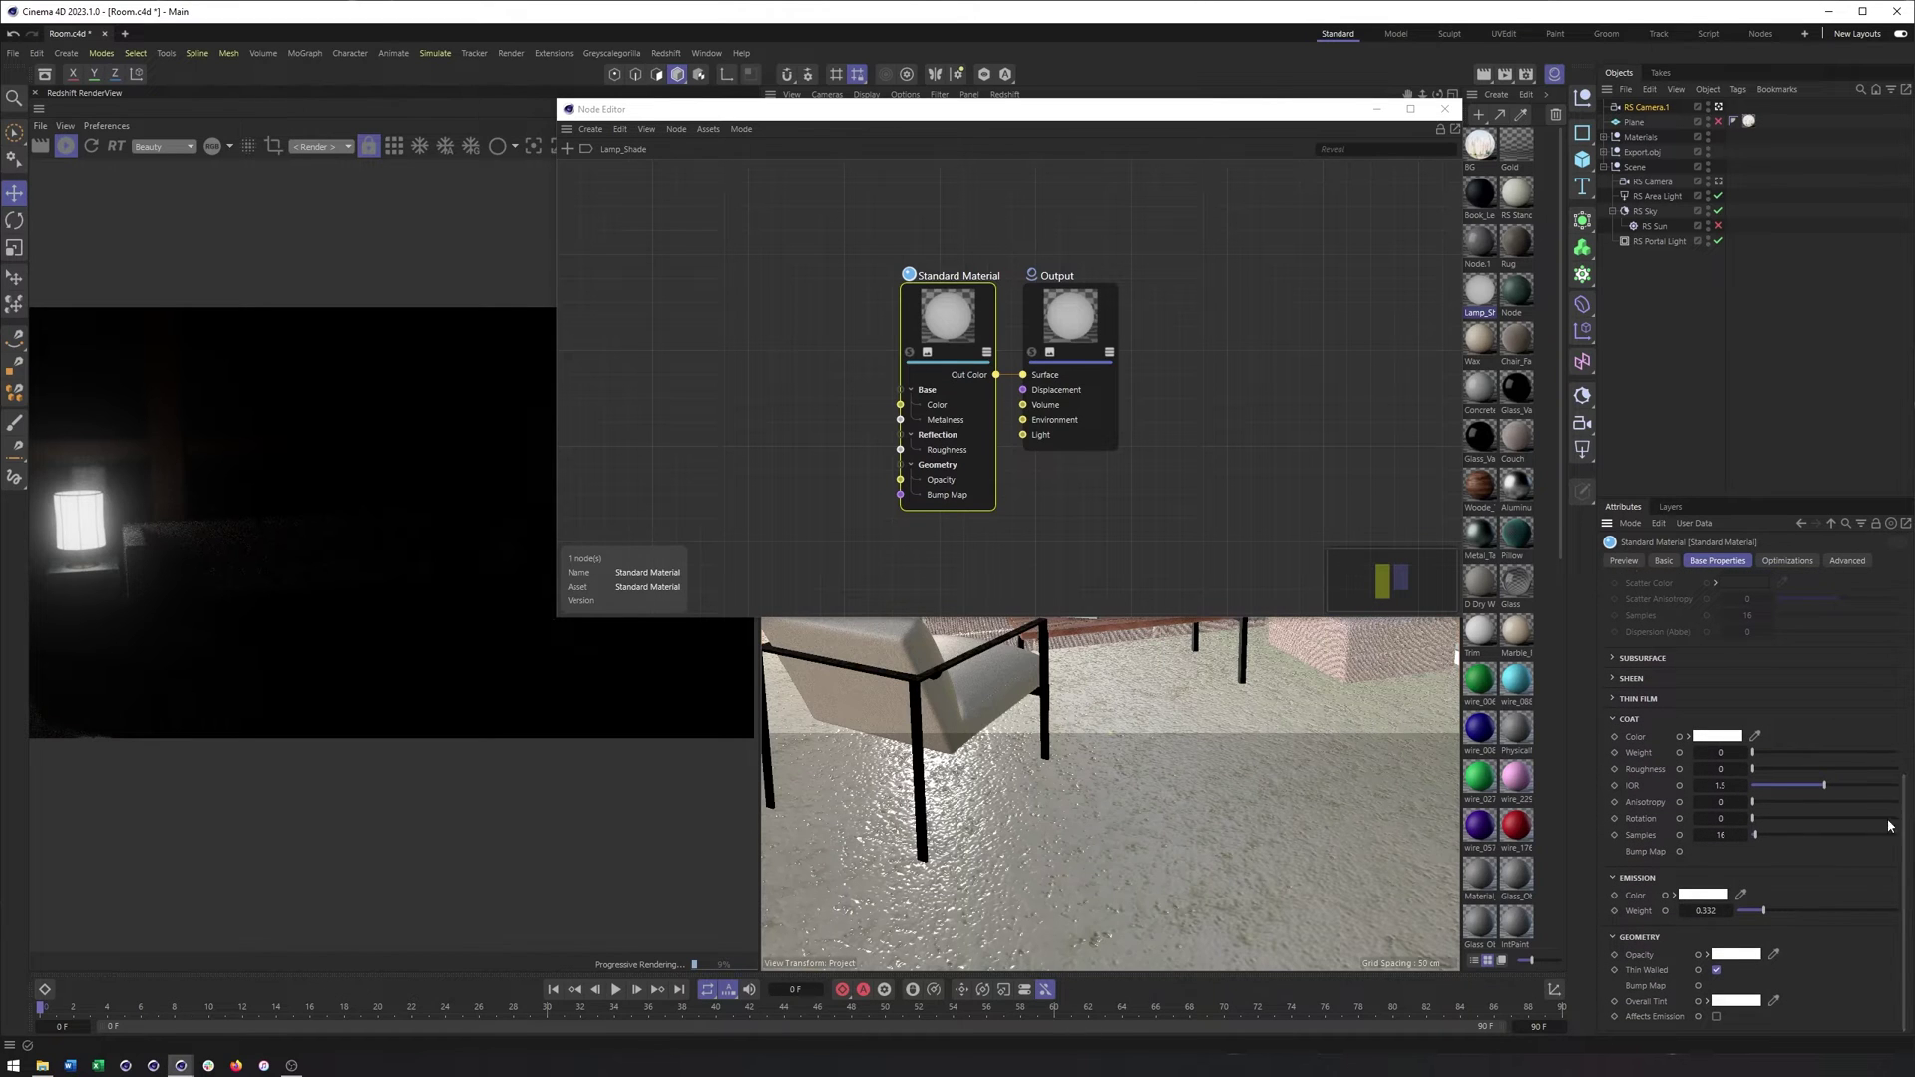
click(1638, 910)
click(1445, 109)
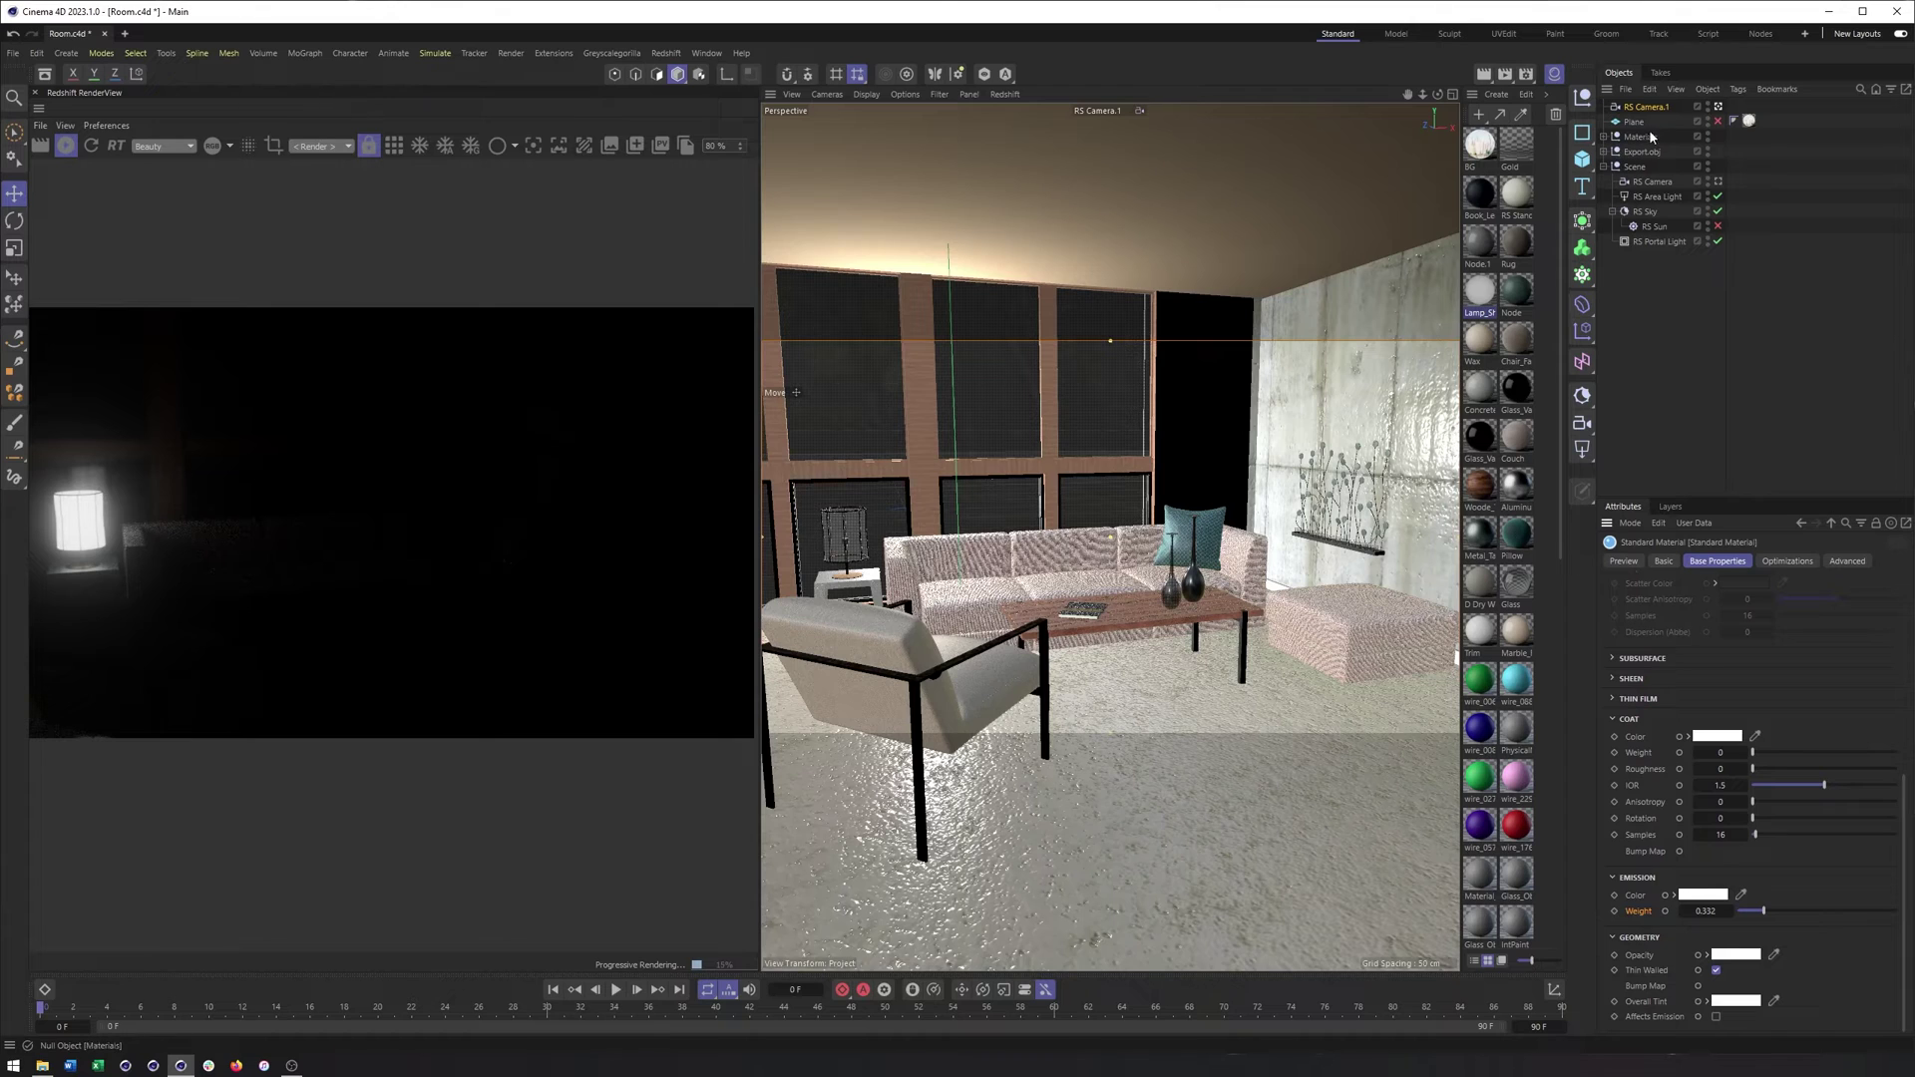
Step: Set RS Camera.1's Bloom mode to Off on the Lens Effects tab
click(1655, 107)
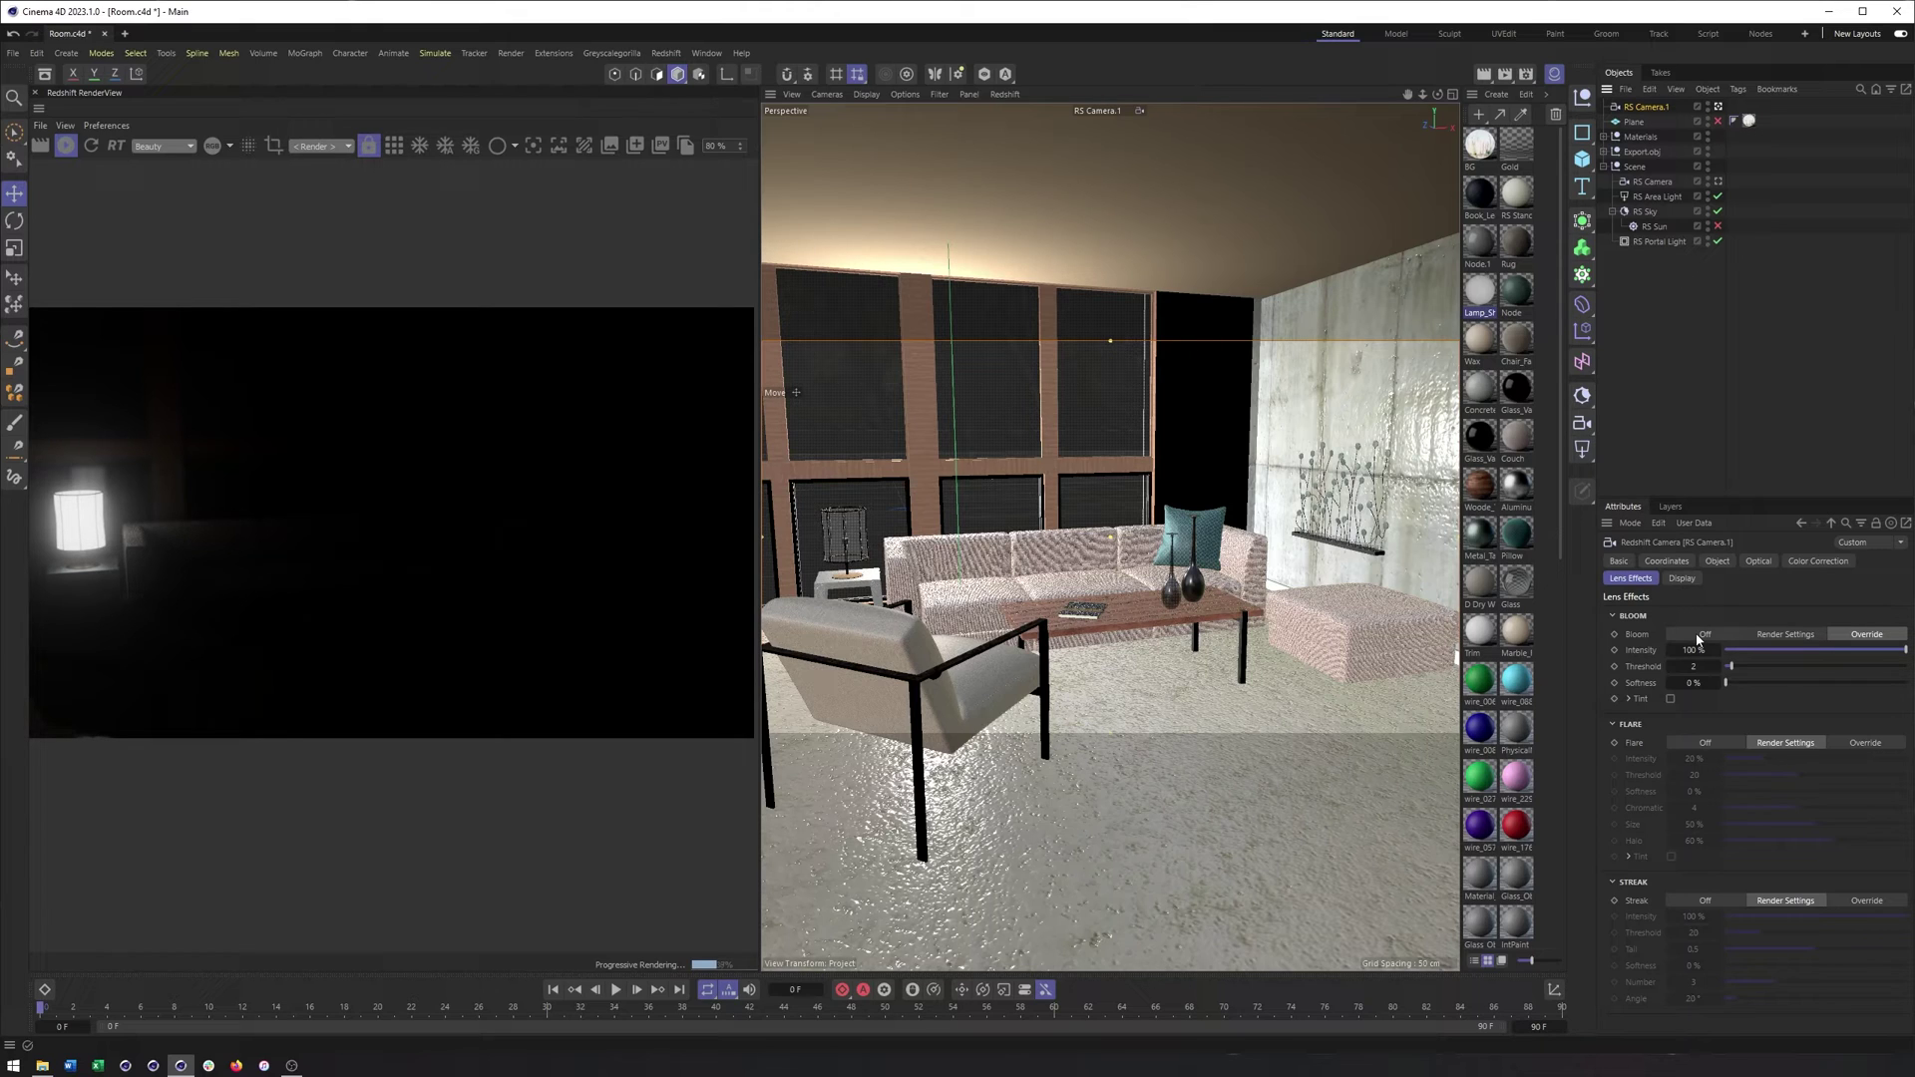
click(1695, 638)
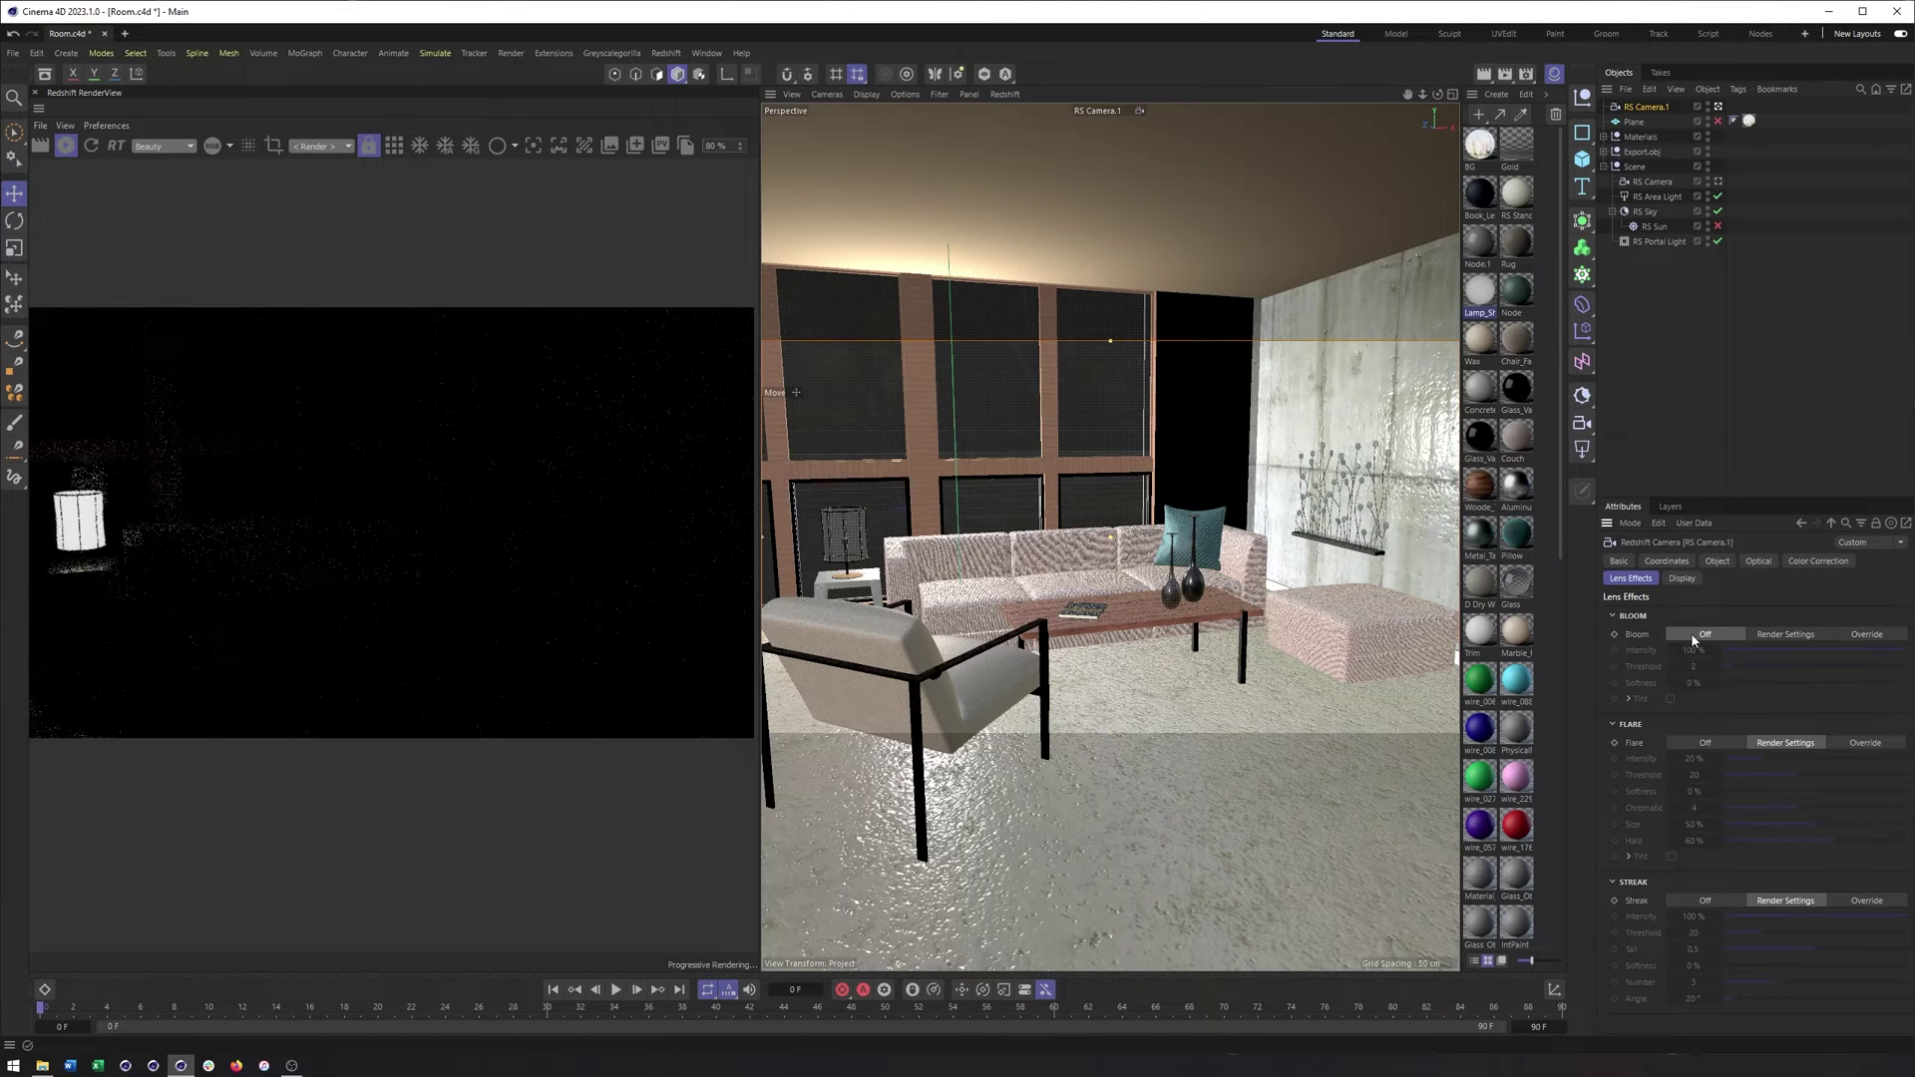
Step: Raise the RS Sky intensity multiplier back up to relight the room
click(1655, 196)
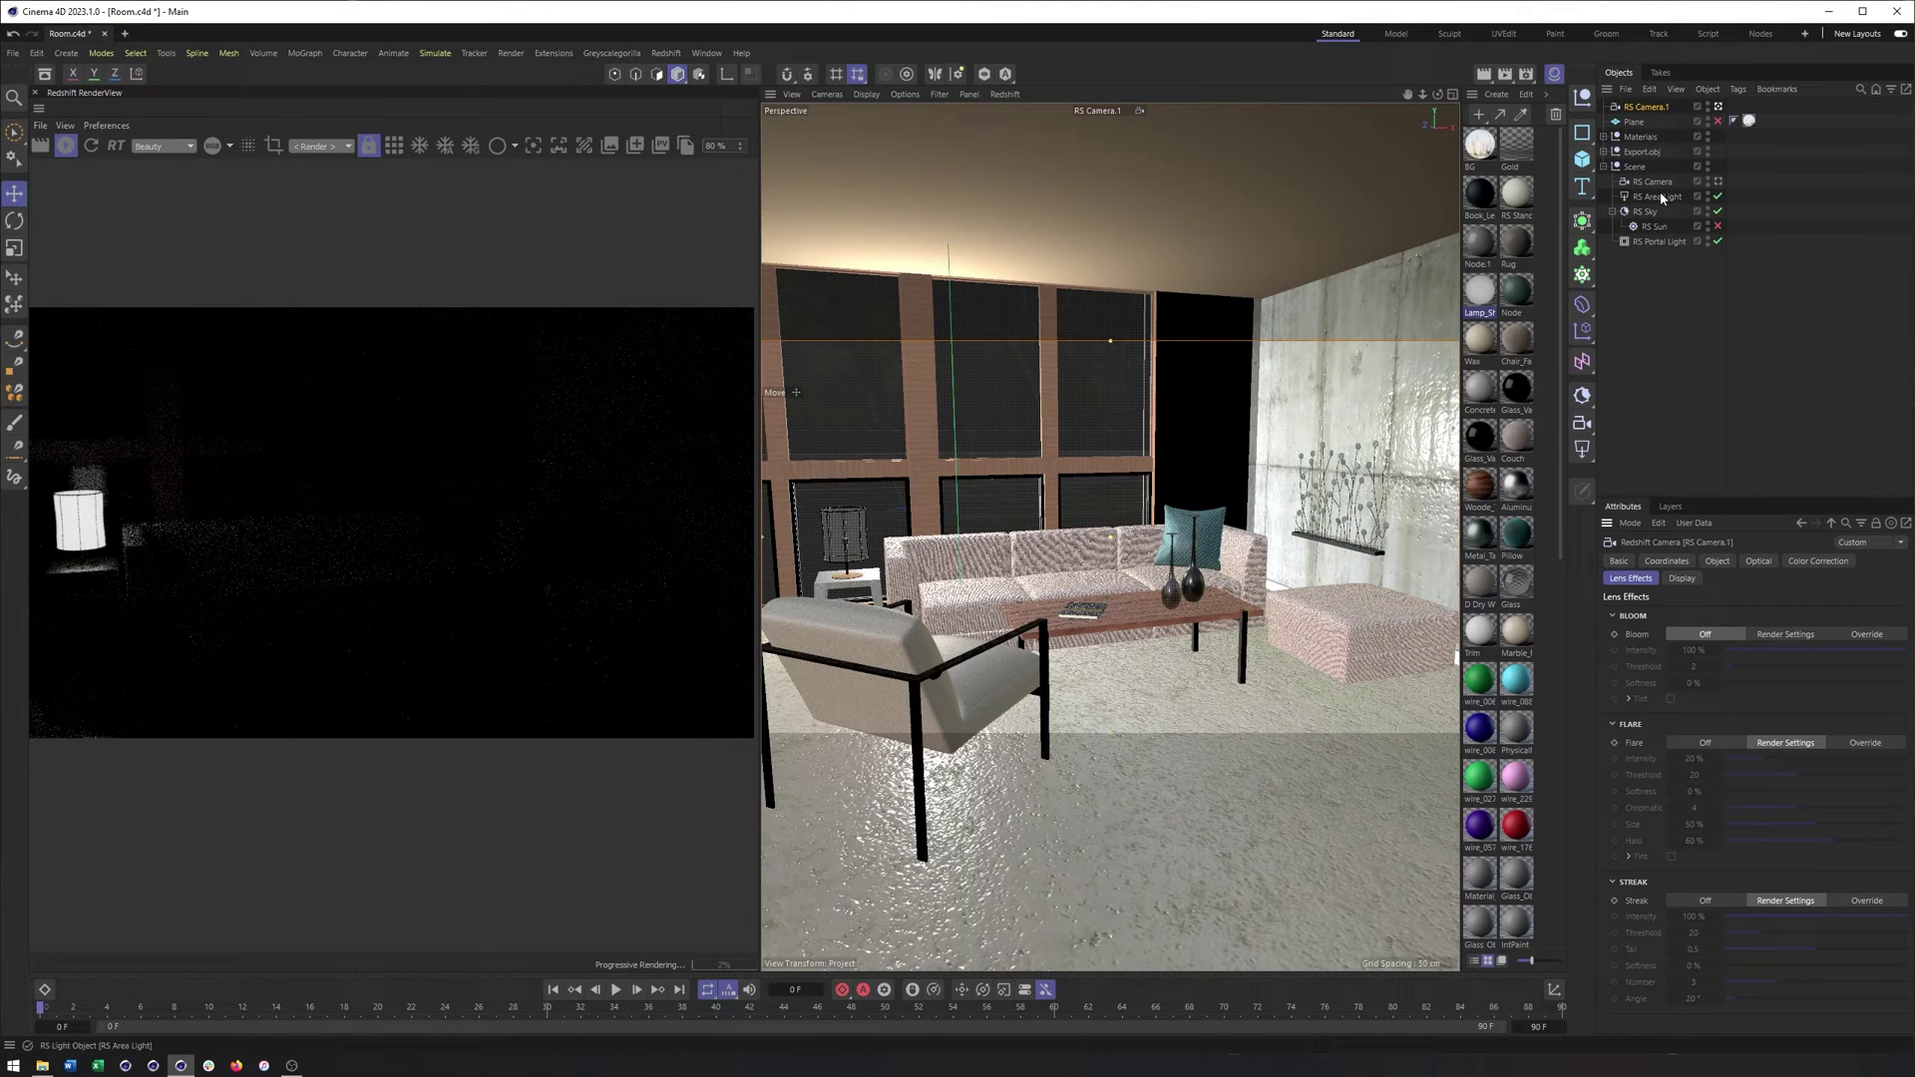
double_click(1726, 678)
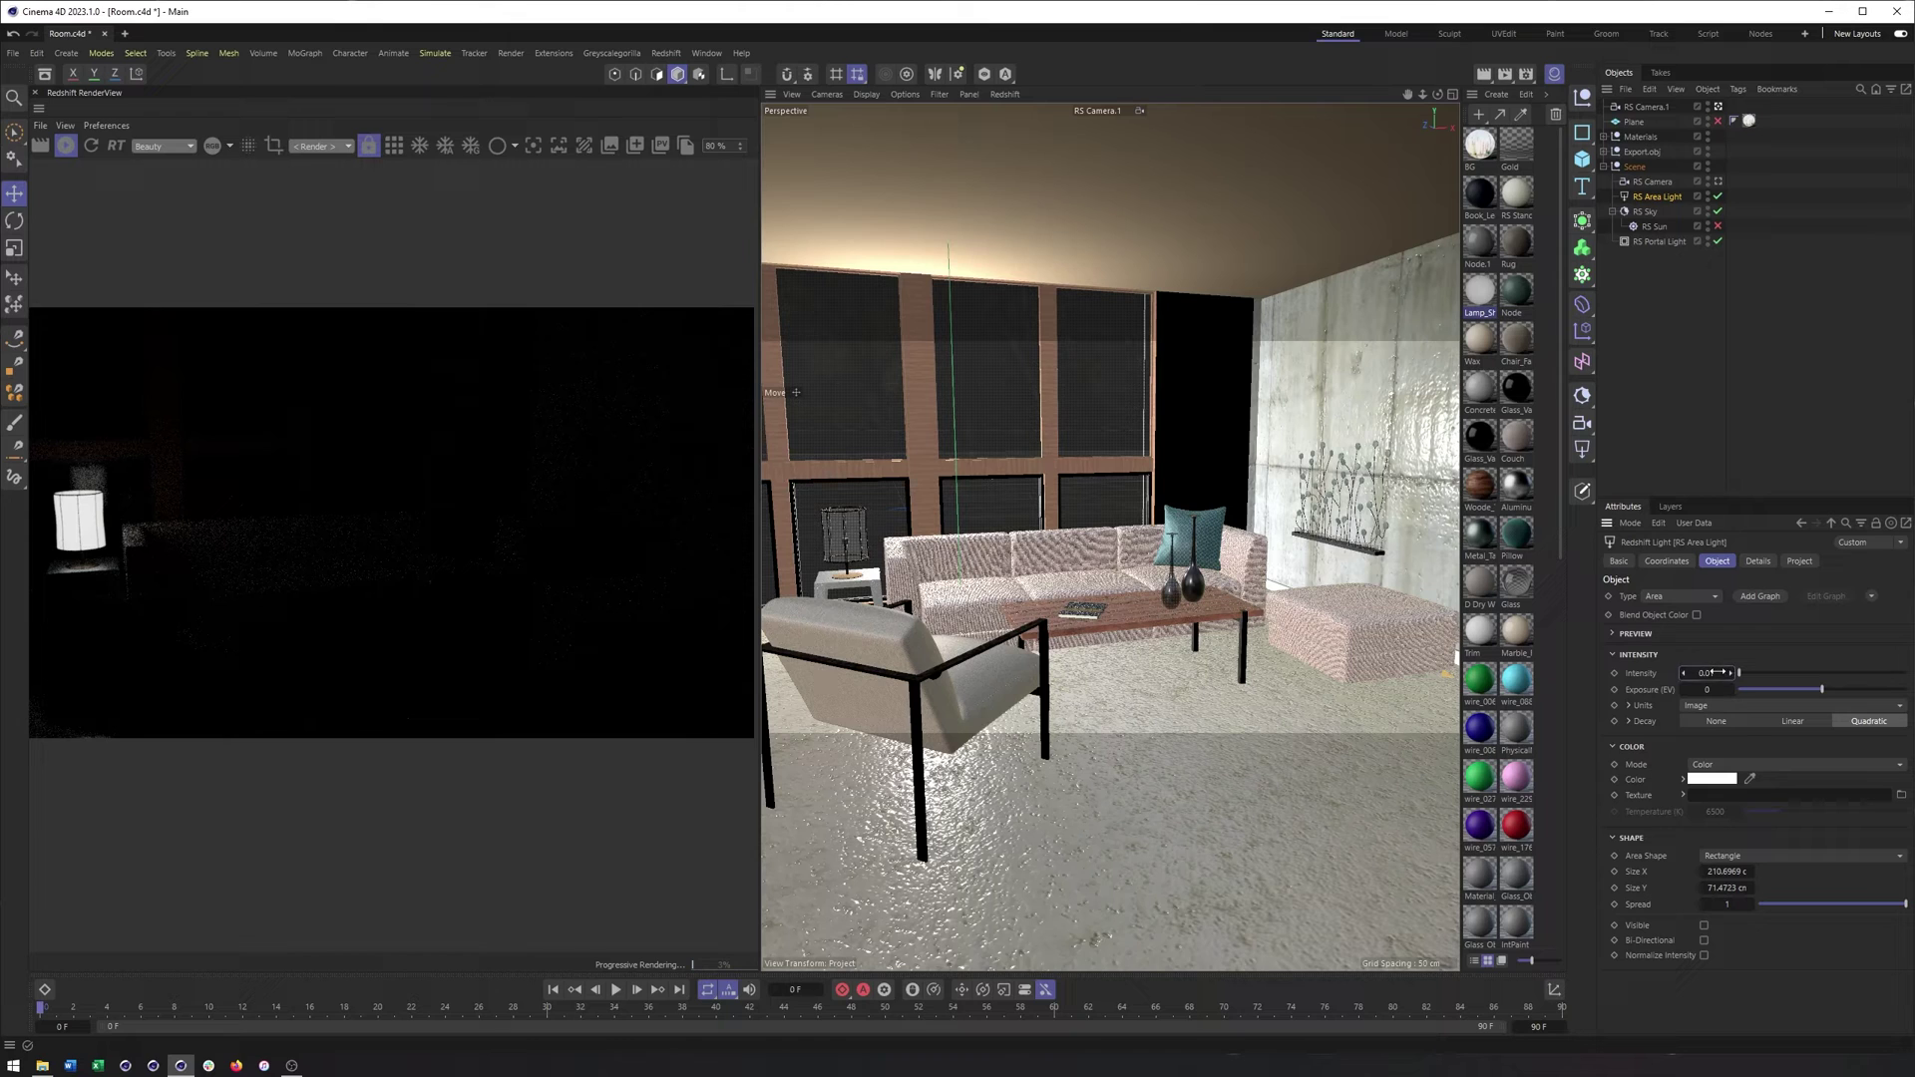
click(1653, 213)
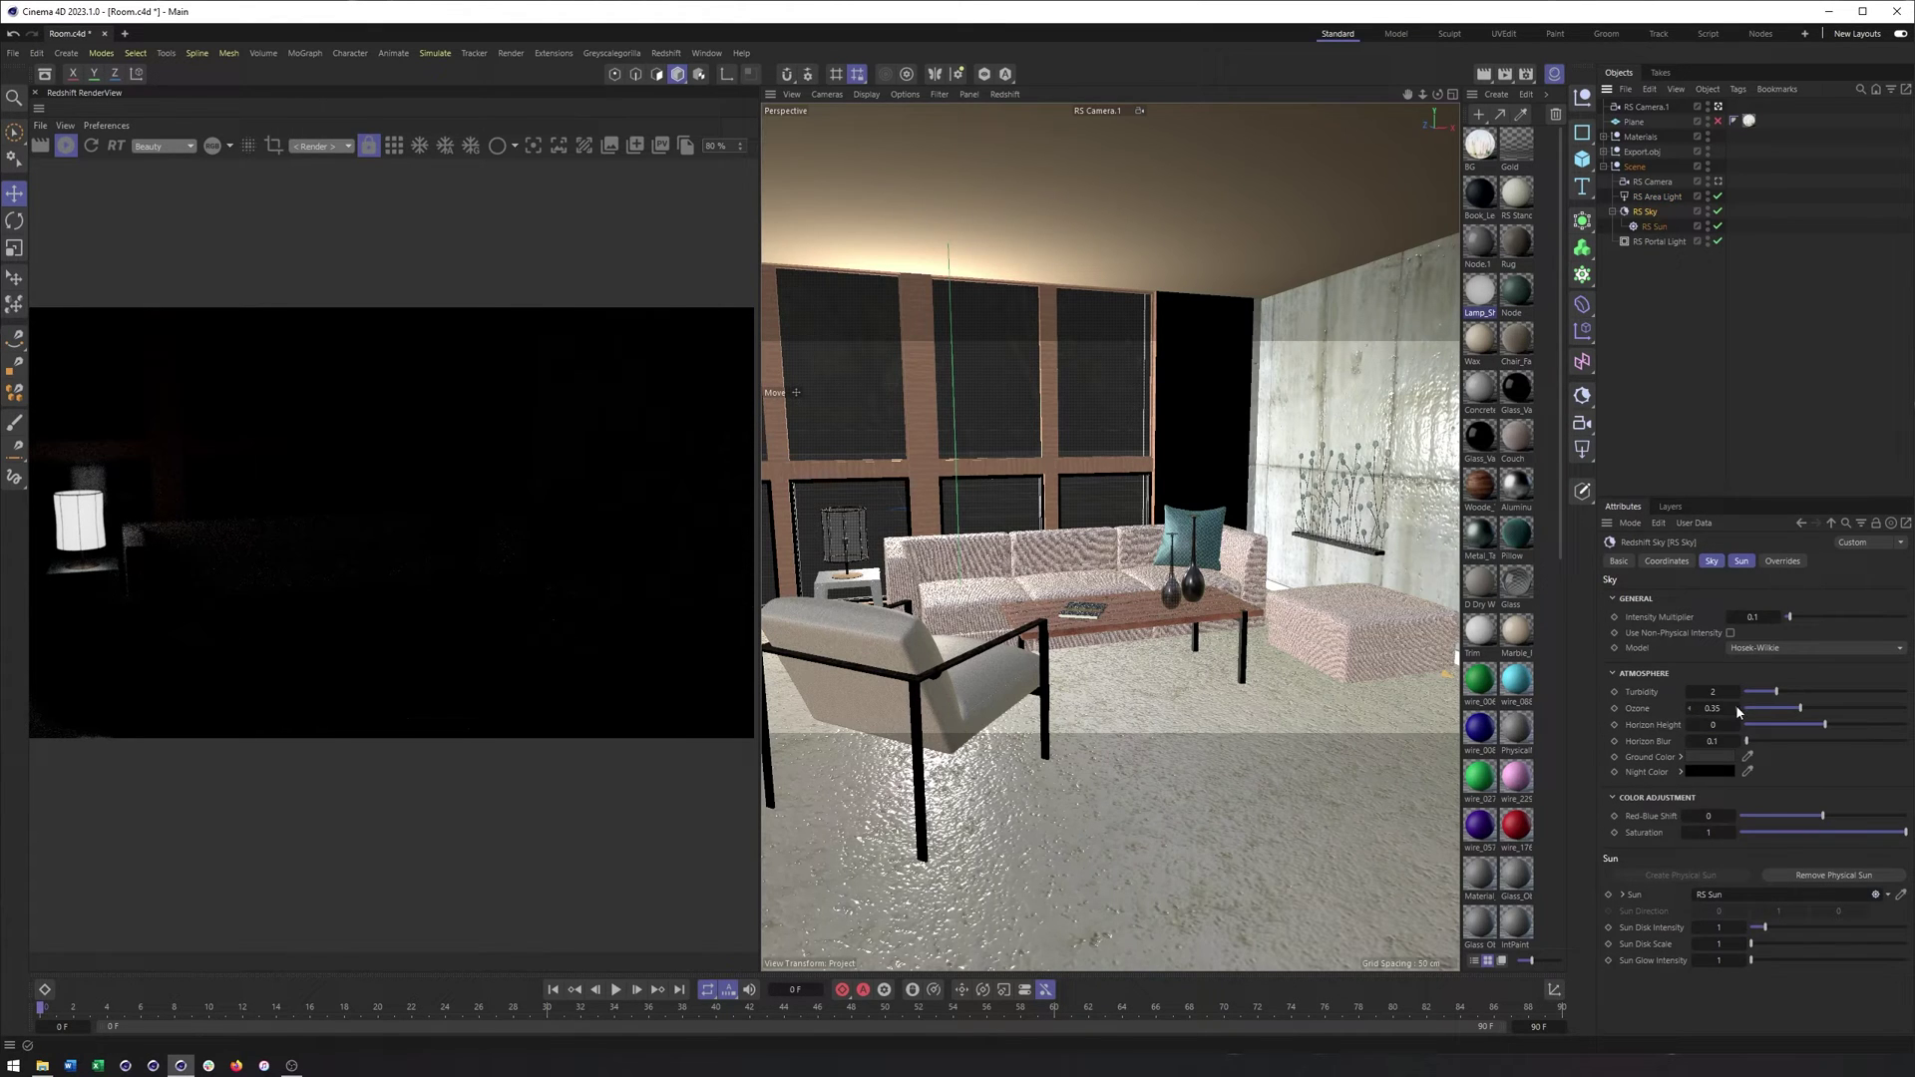
drag(1751, 617, 1757, 617)
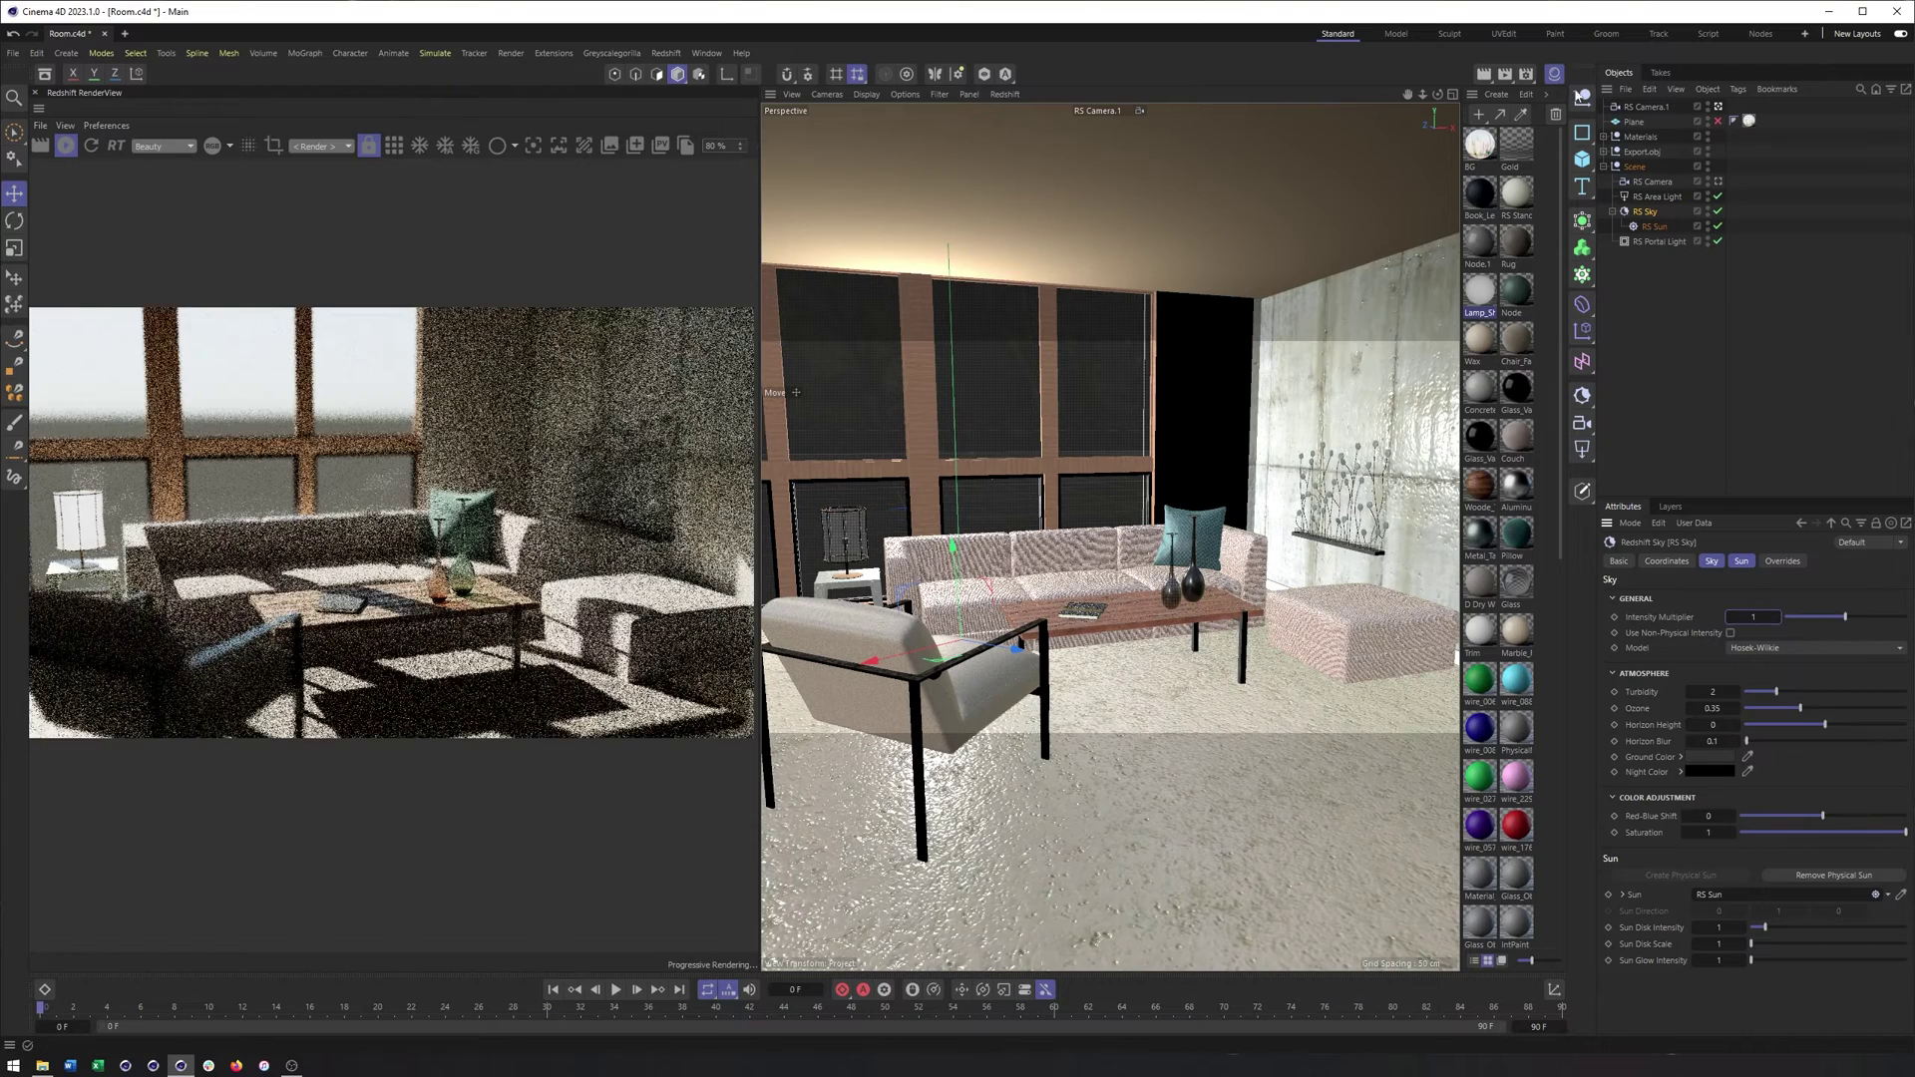
Step: Re-enable the Plane, reset the area light intensity to 1, and bring up RS Camera.1's Lens Effects
click(1650, 198)
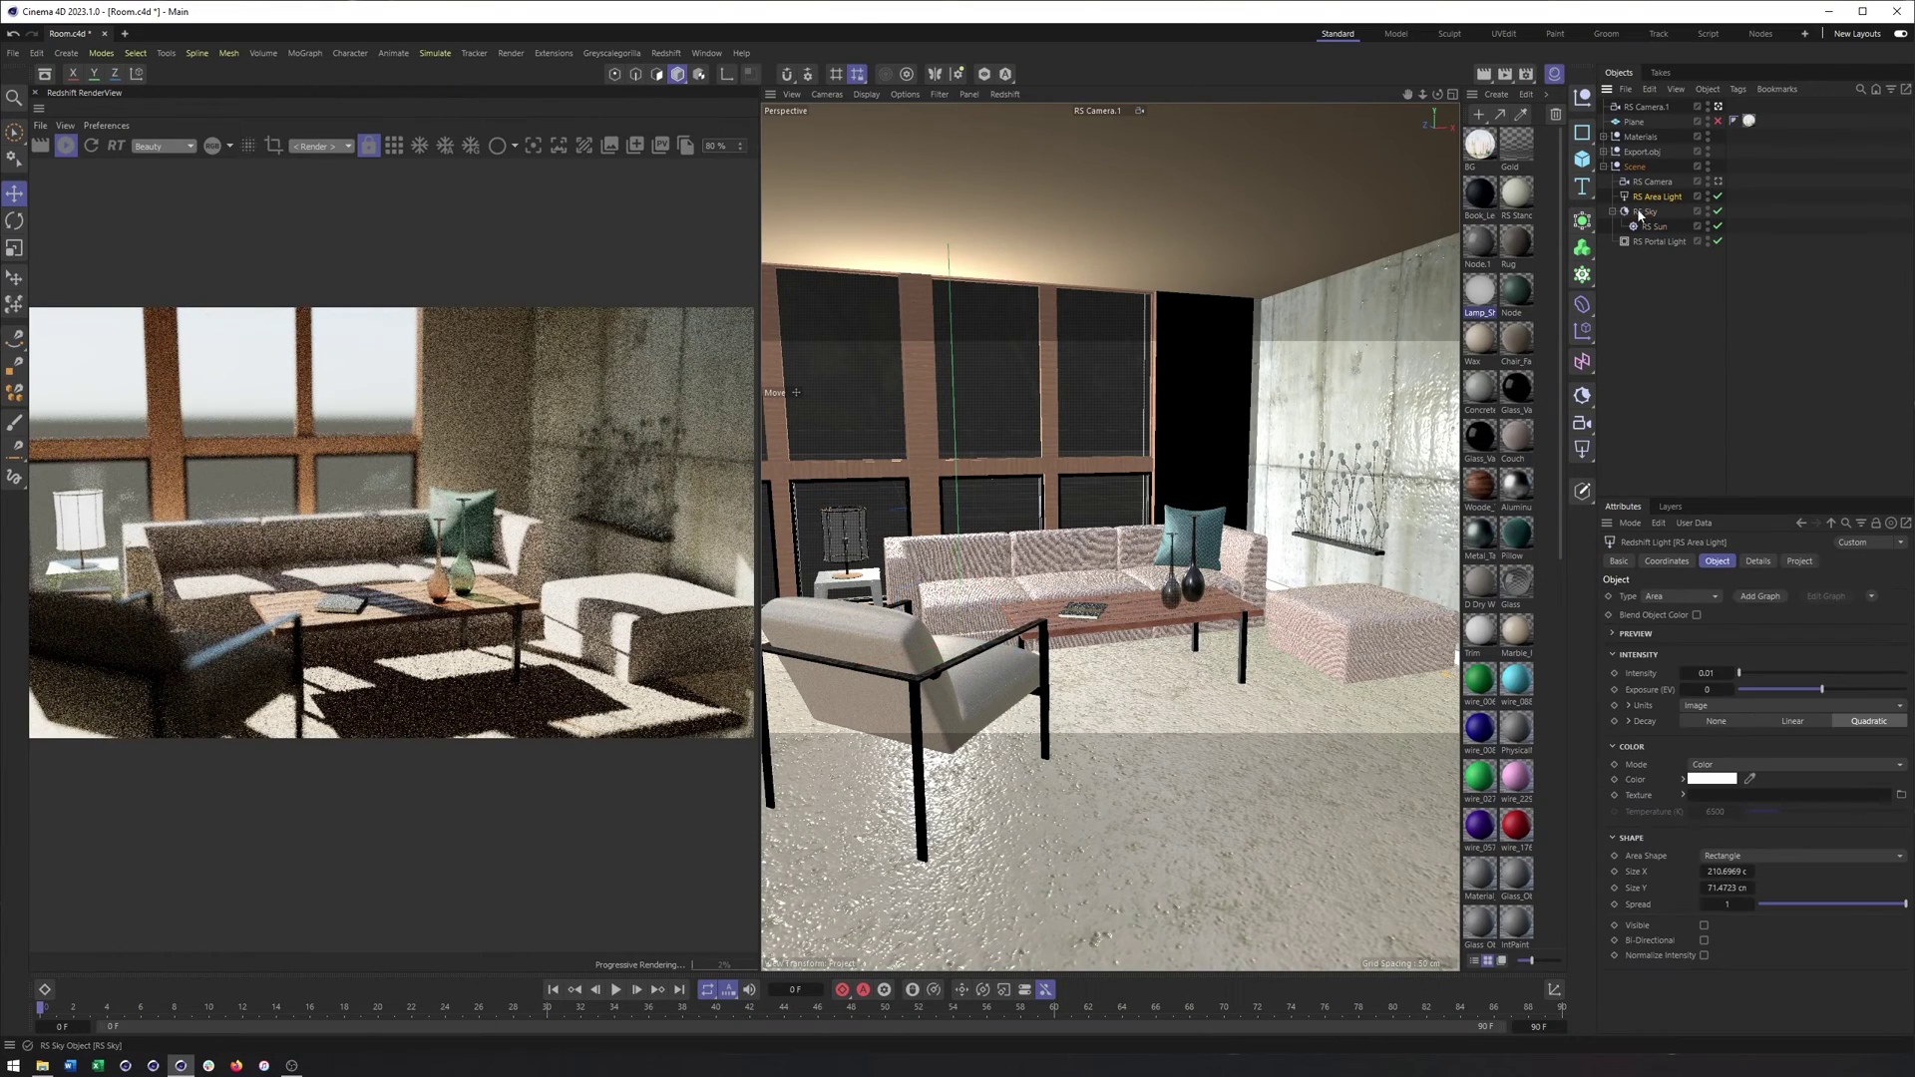
click(1717, 120)
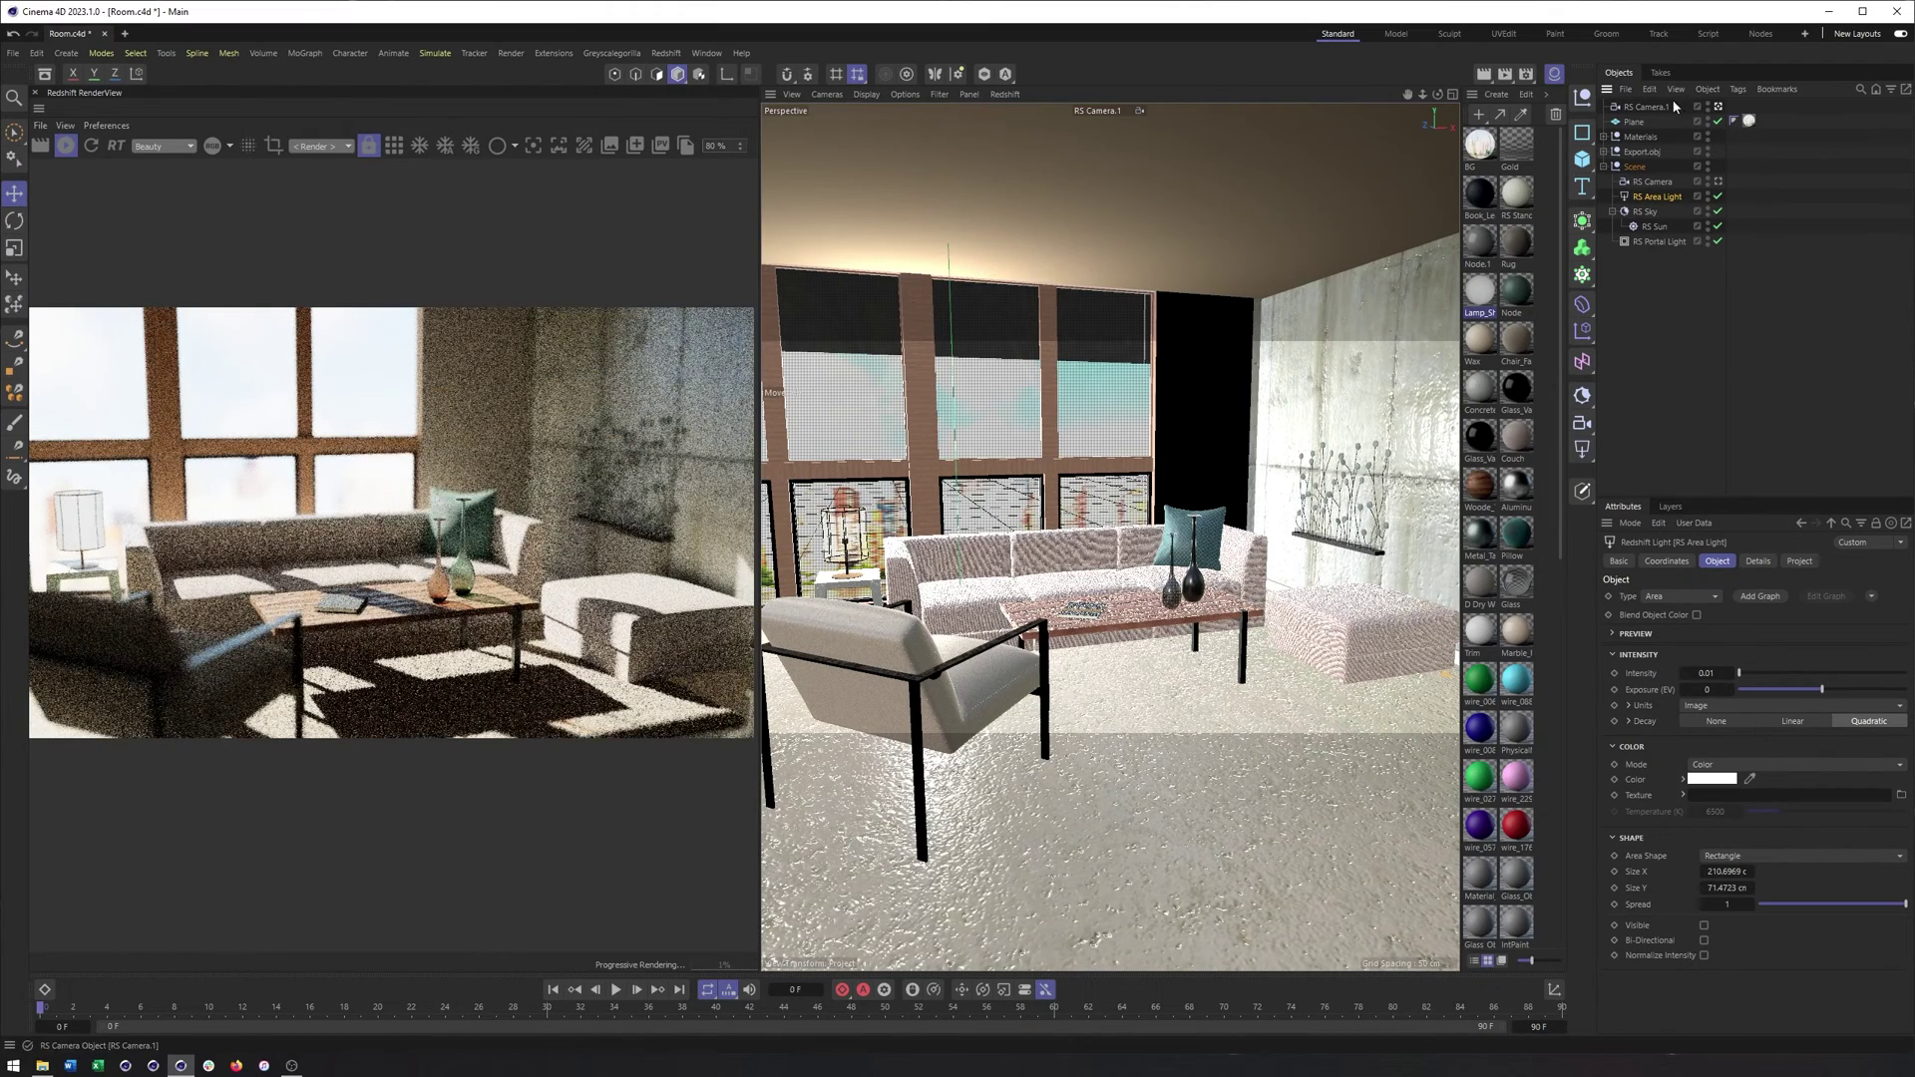
click(1707, 673)
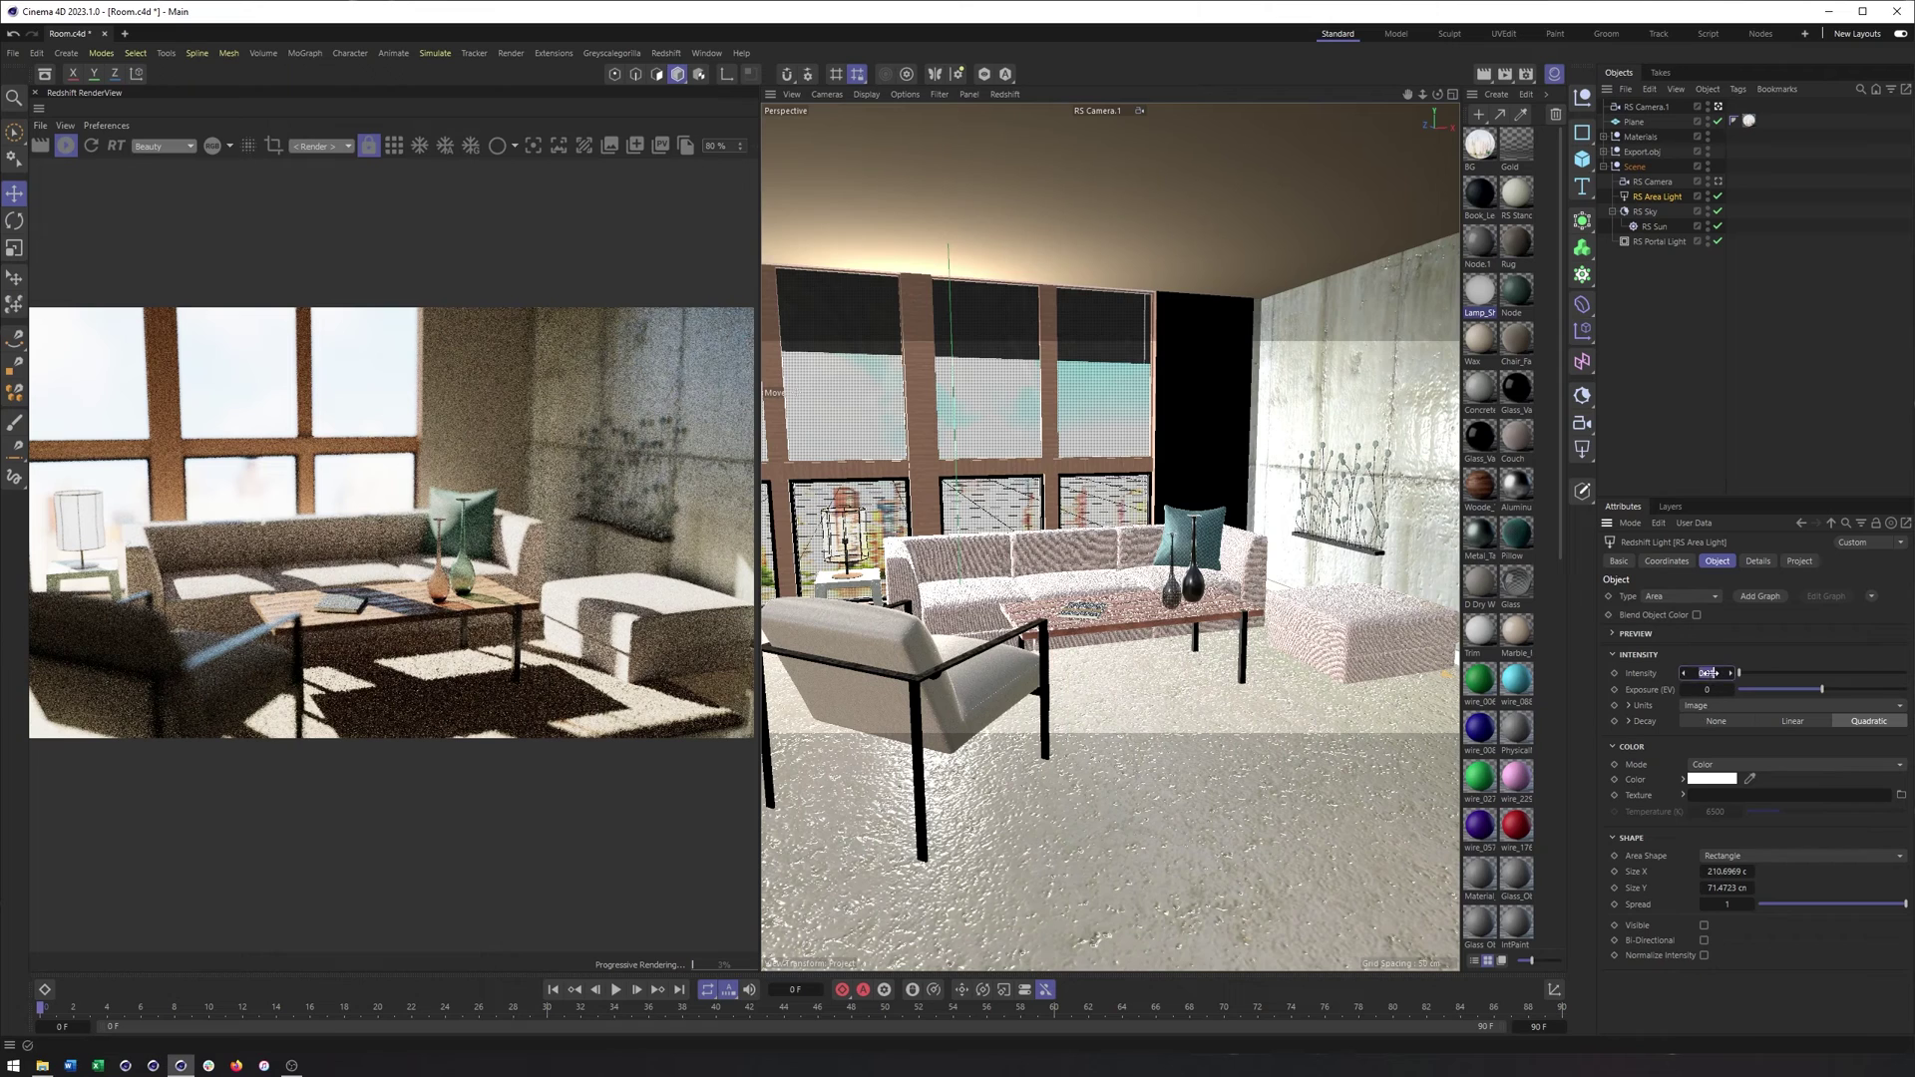
text(1)
key(Return)
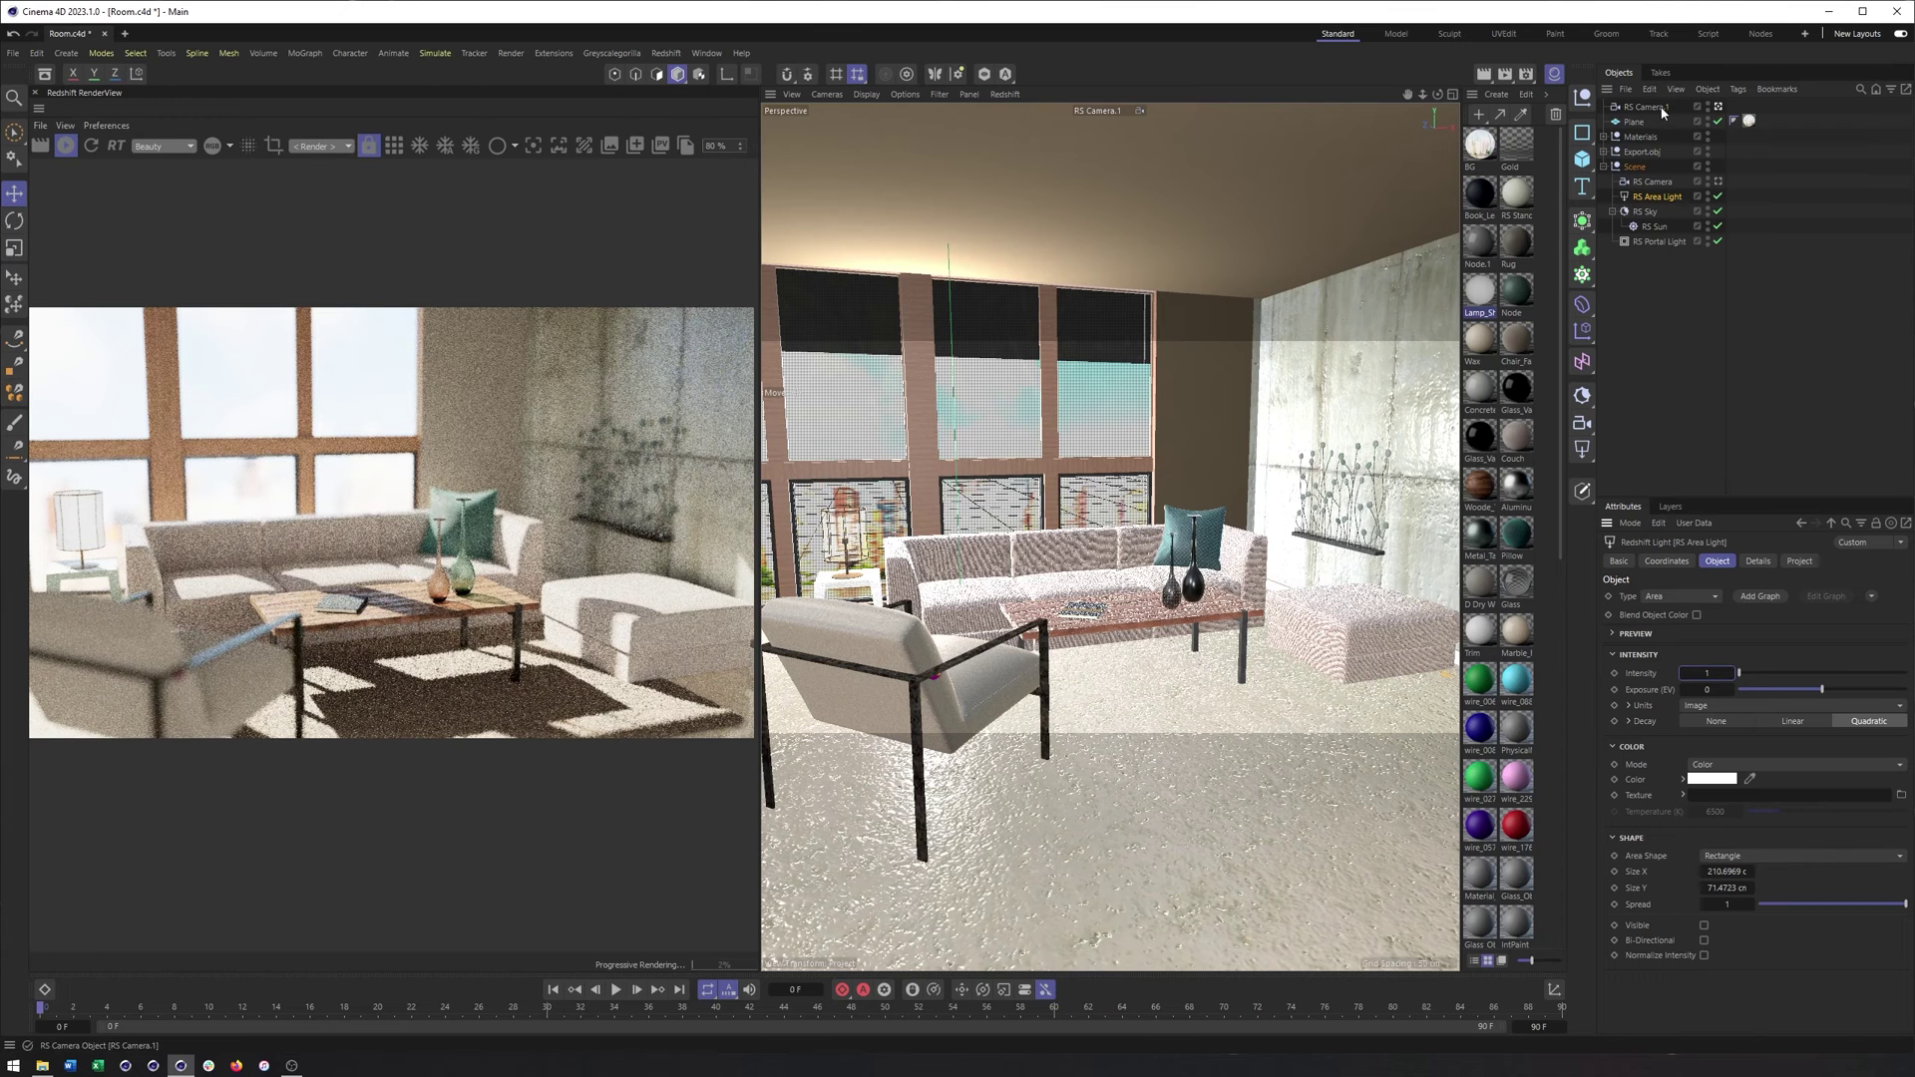
click(1645, 107)
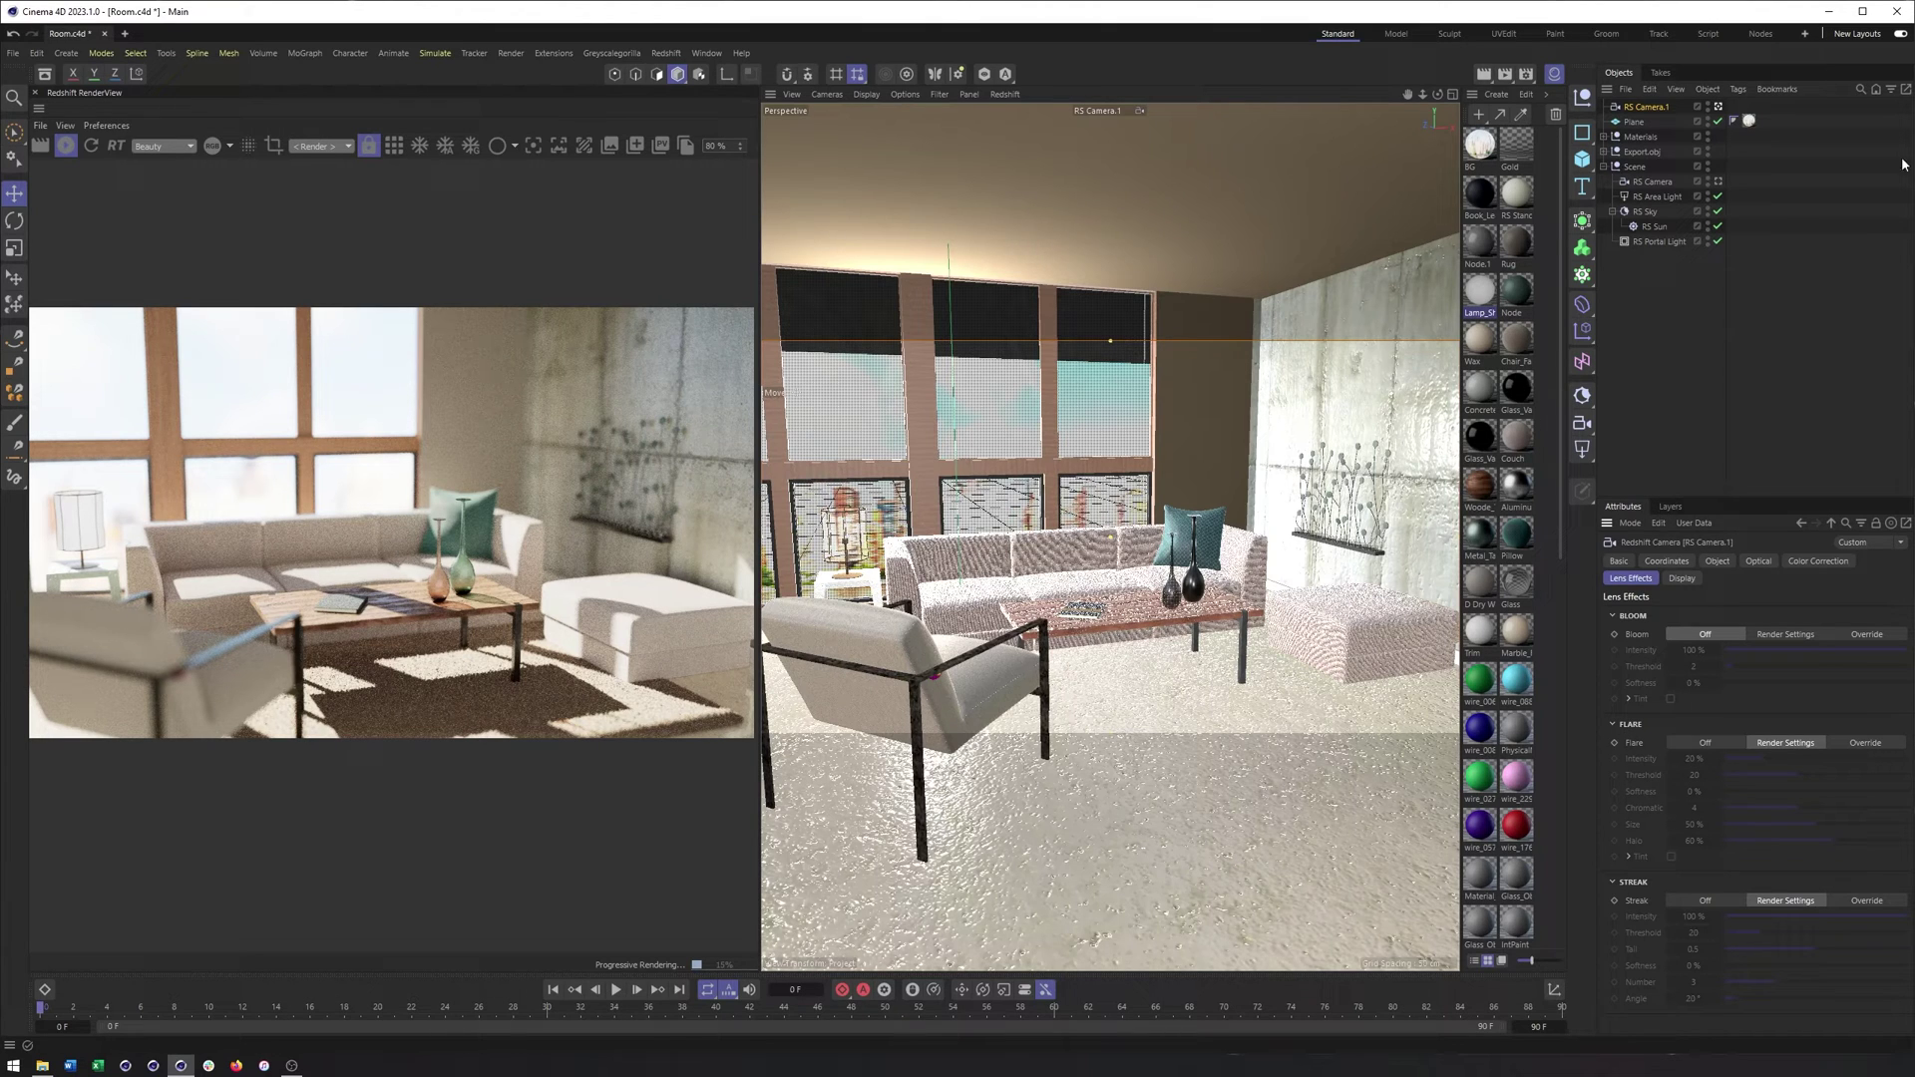
Step: Stop the progressive RenderView preview and switch the viewport to Default Camera, orbiting outside the room
click(1683, 578)
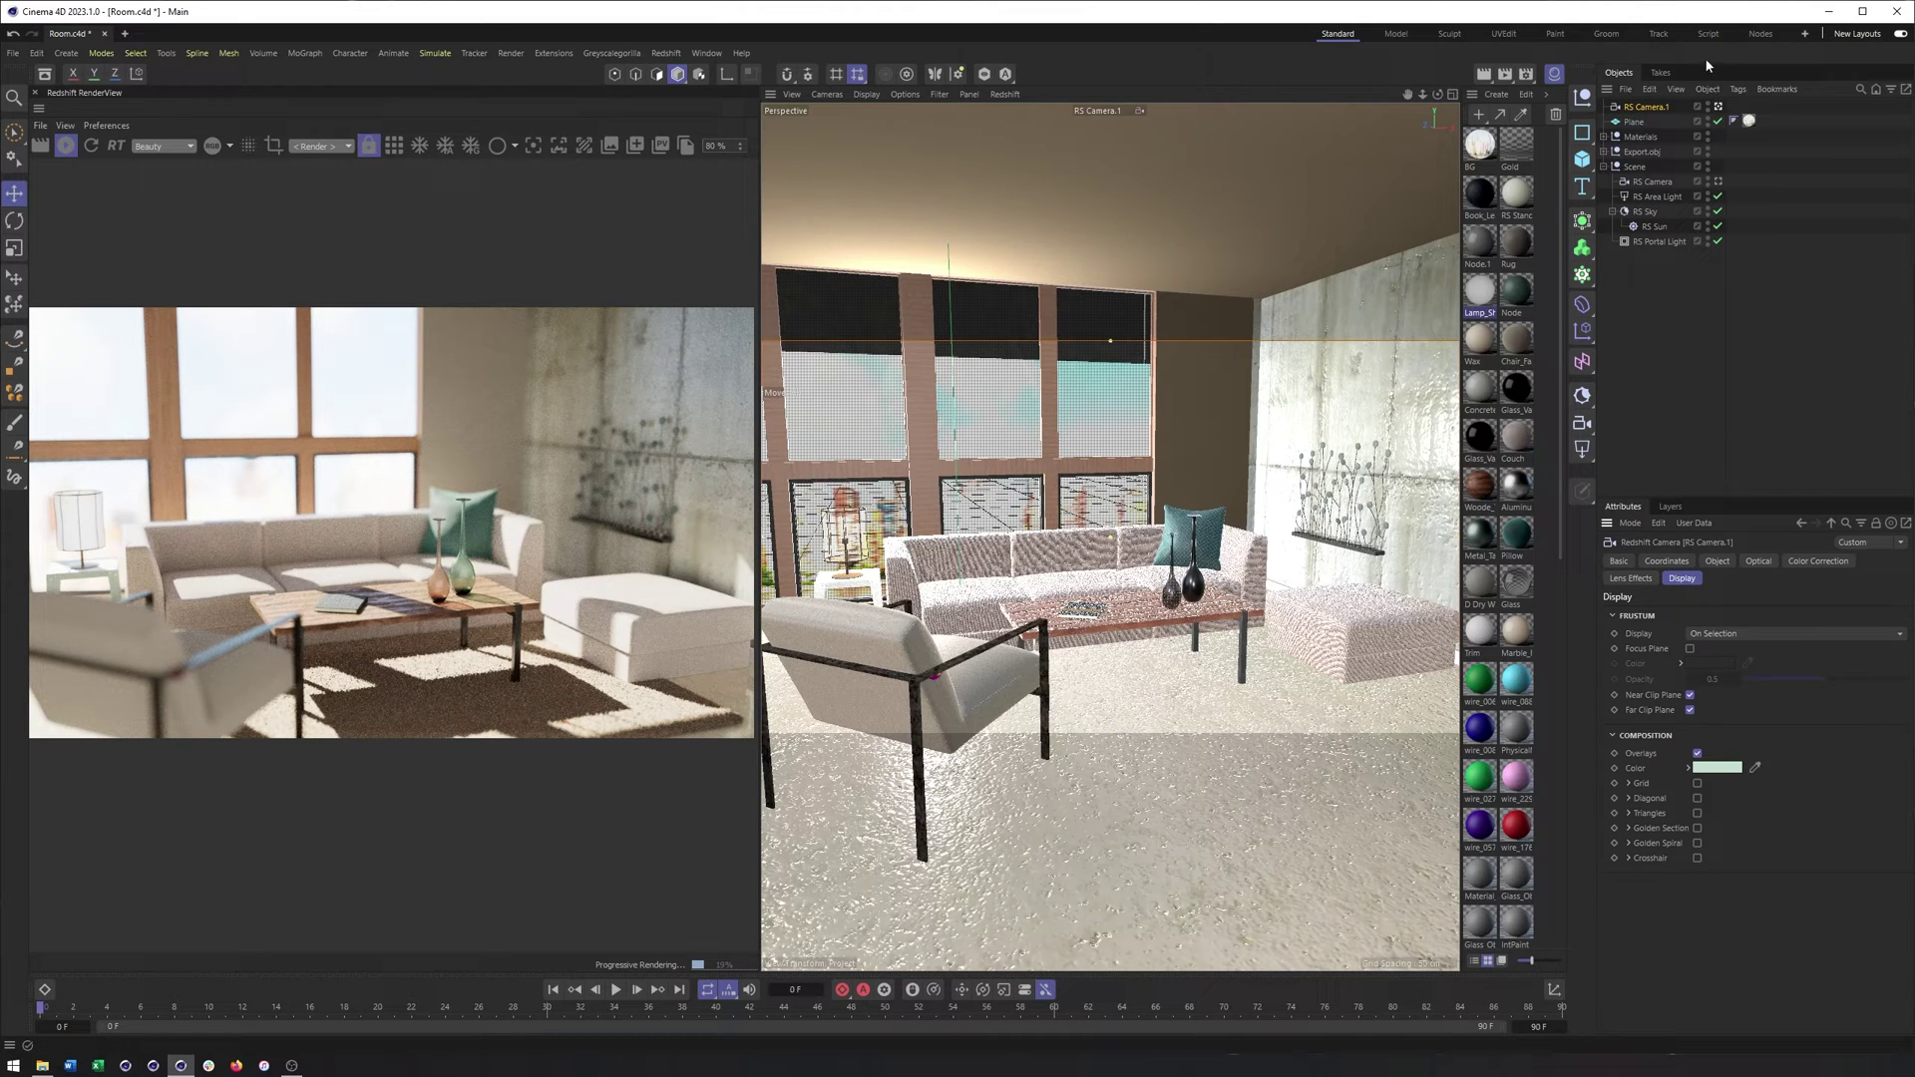
click(65, 146)
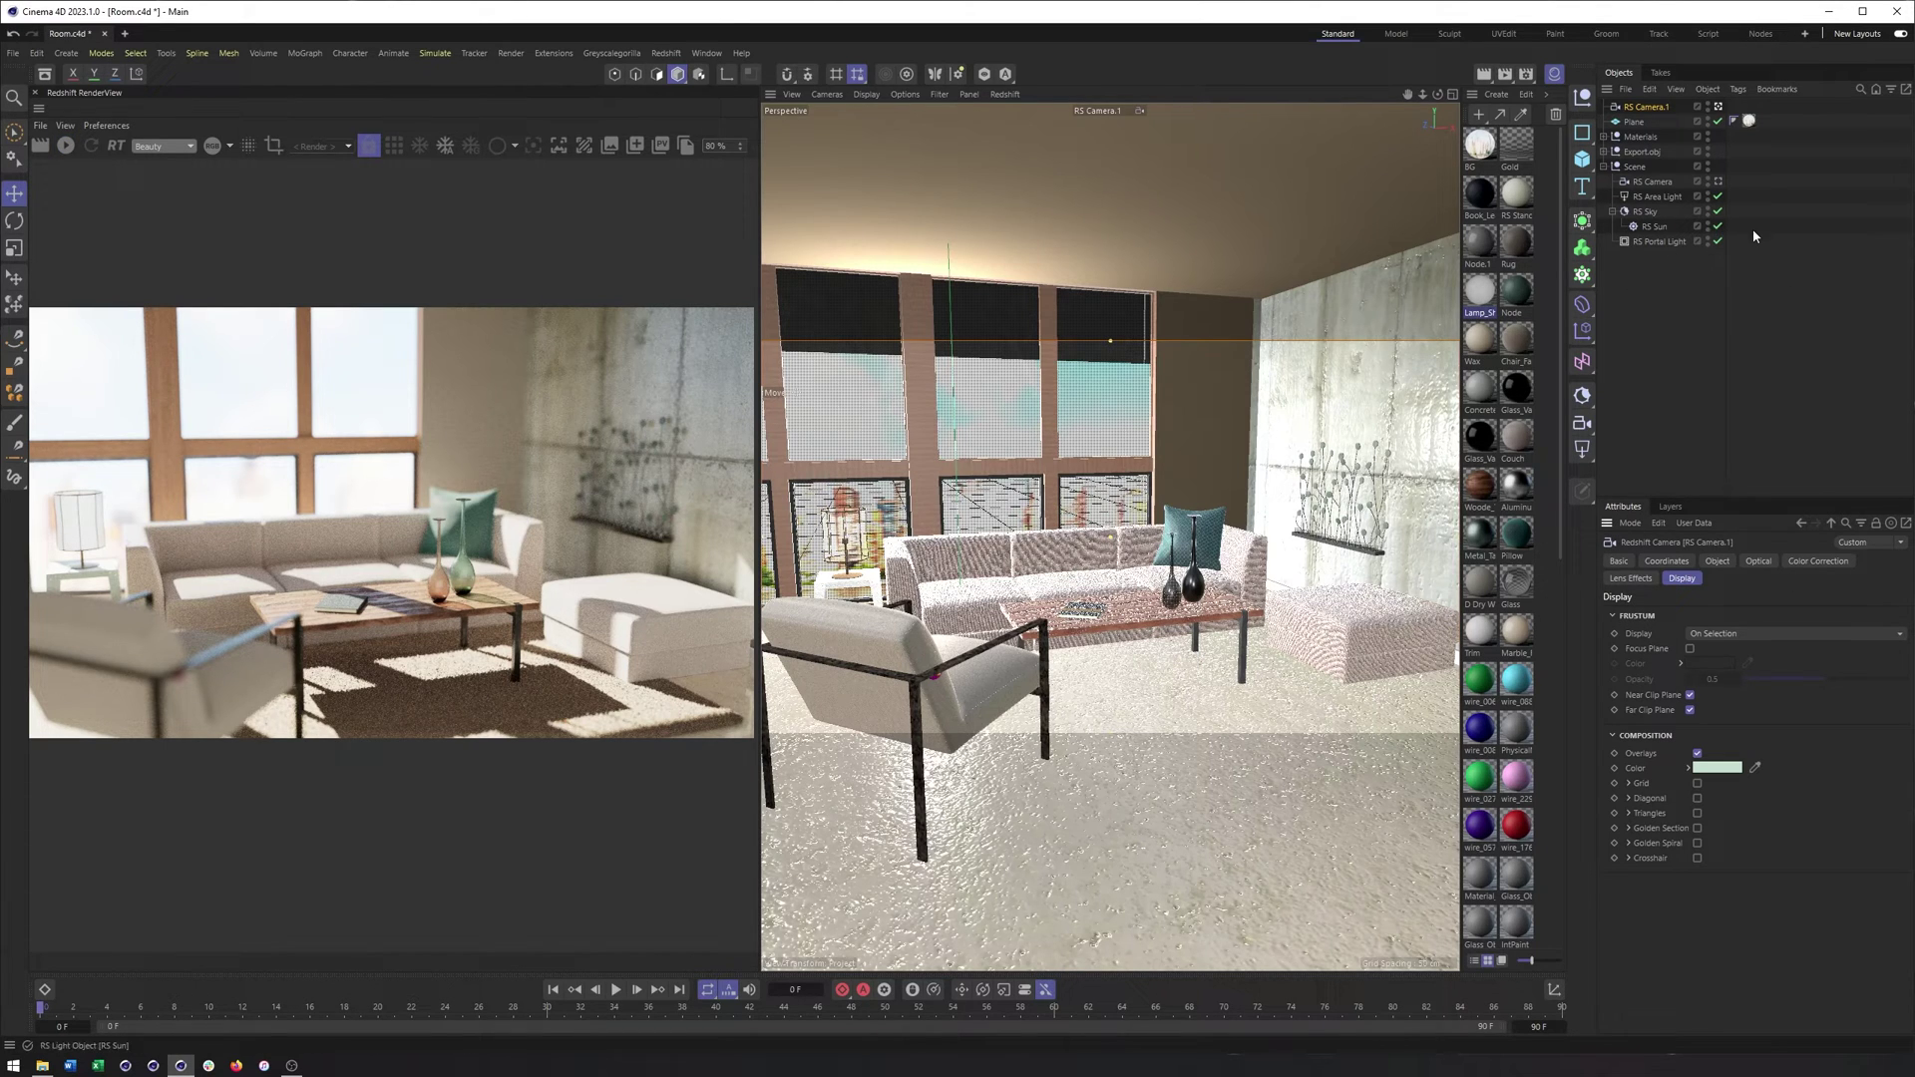
click(1718, 107)
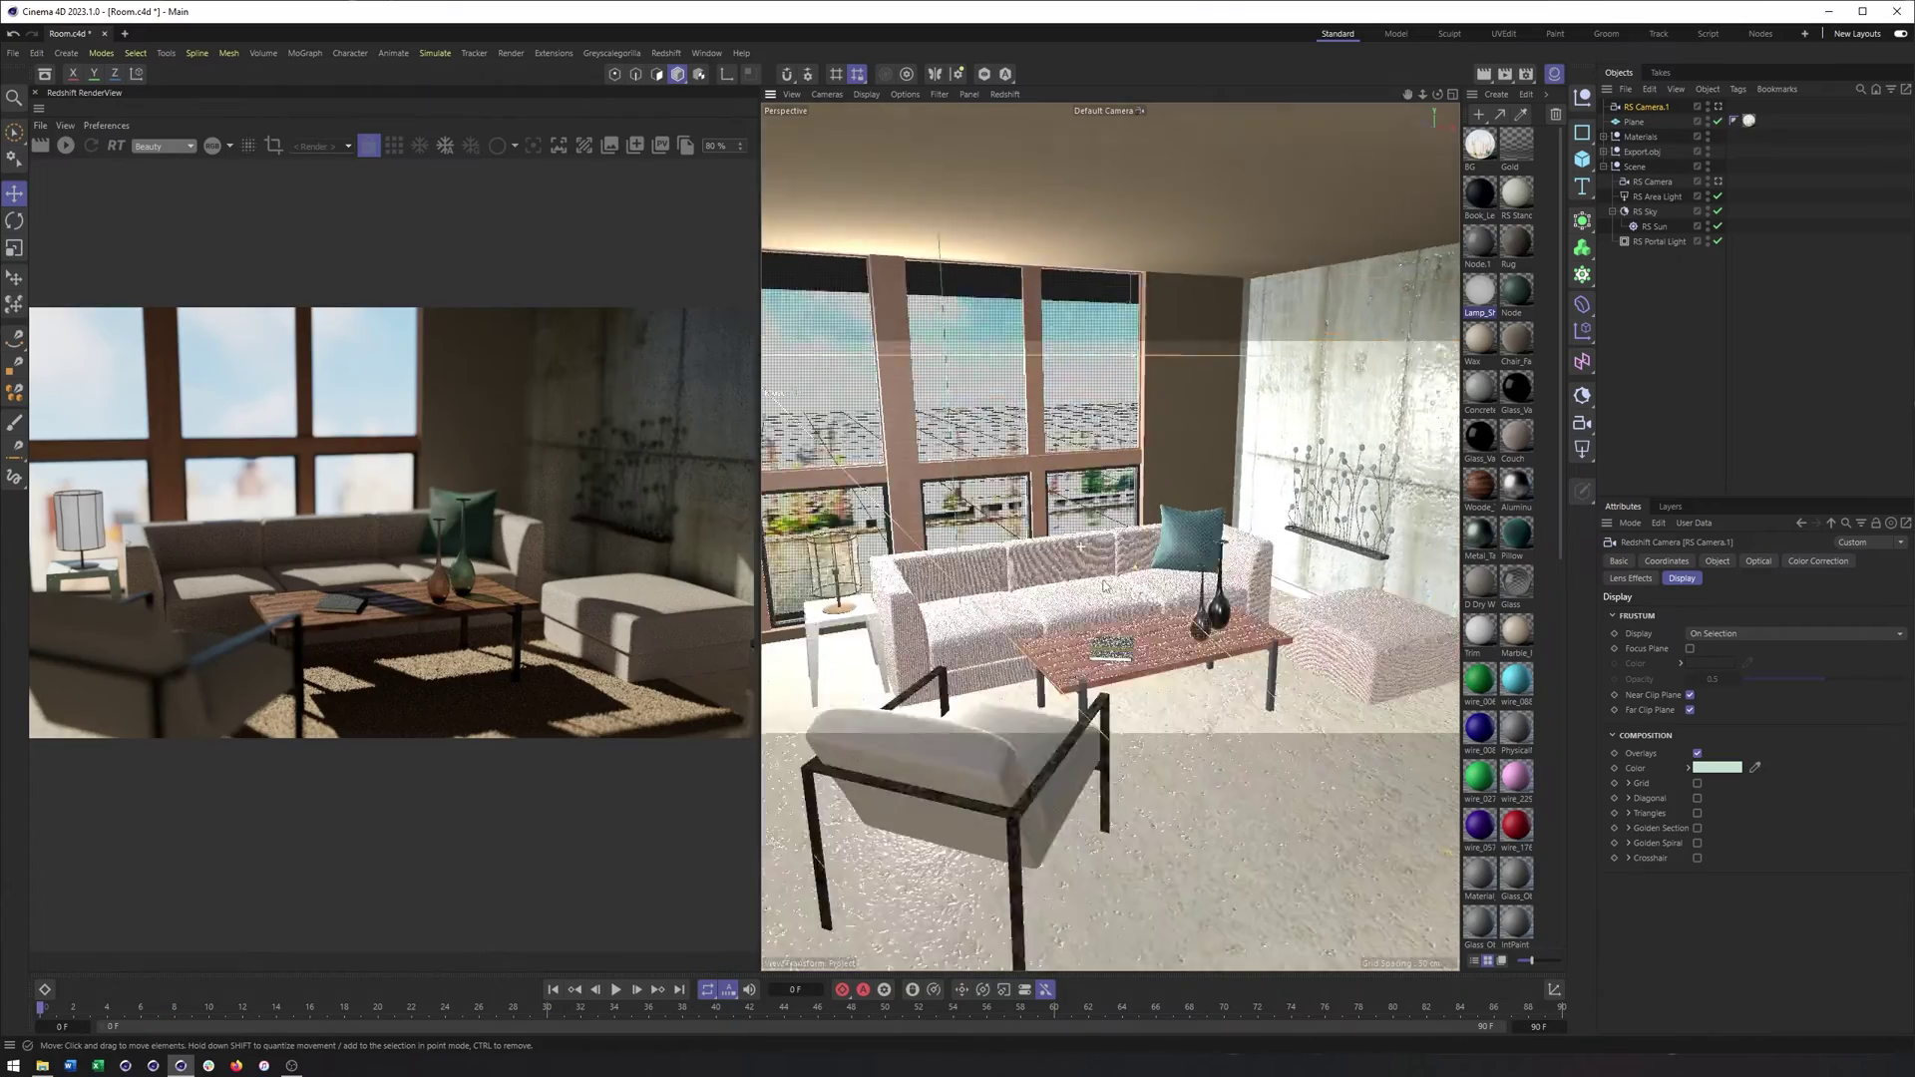
alt+drag(1181, 584, 1149, 626)
Step: Hide the Room object in viewport and render, and hide the extra RS Camera
click(1149, 626)
click(1603, 136)
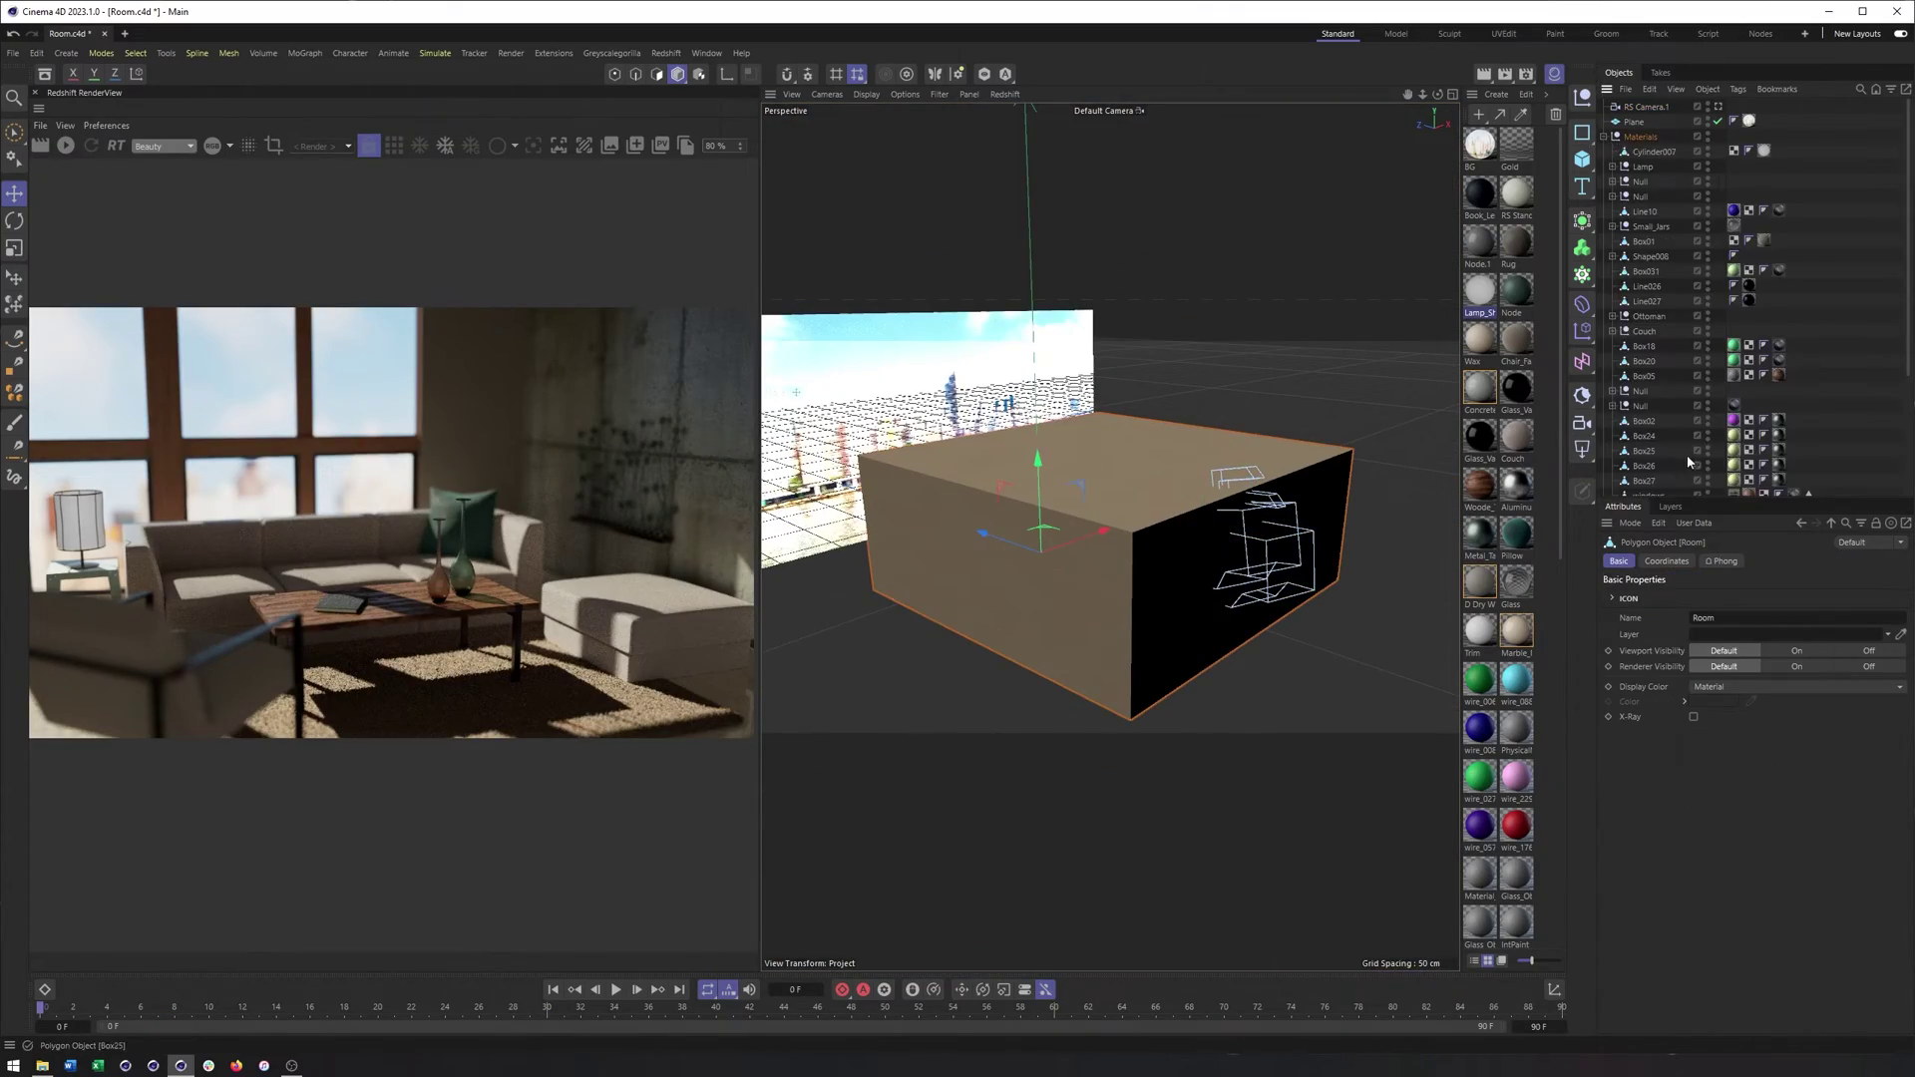
scroll(1705, 377, down, 5)
click(1707, 381)
click(1708, 381)
click(1707, 387)
click(1707, 388)
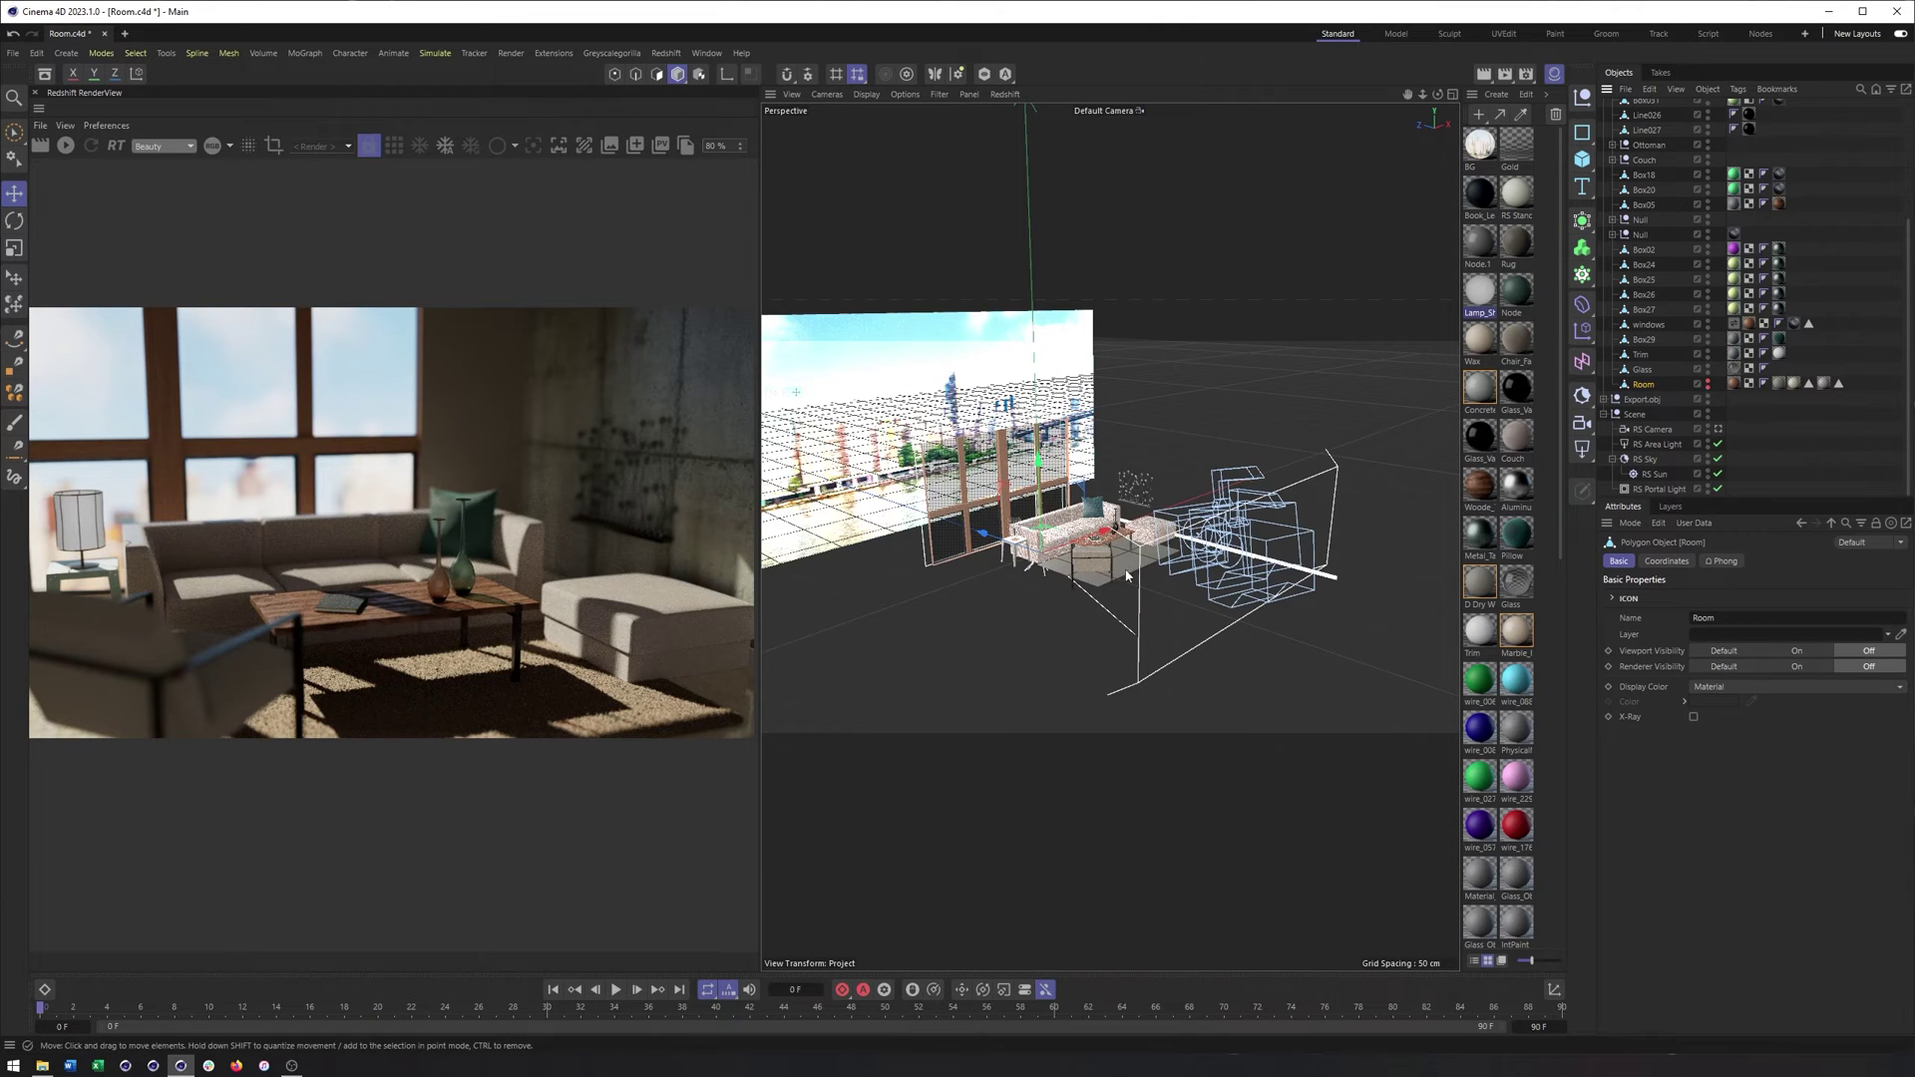
scroll(1696, 188, up, 5)
click(1602, 137)
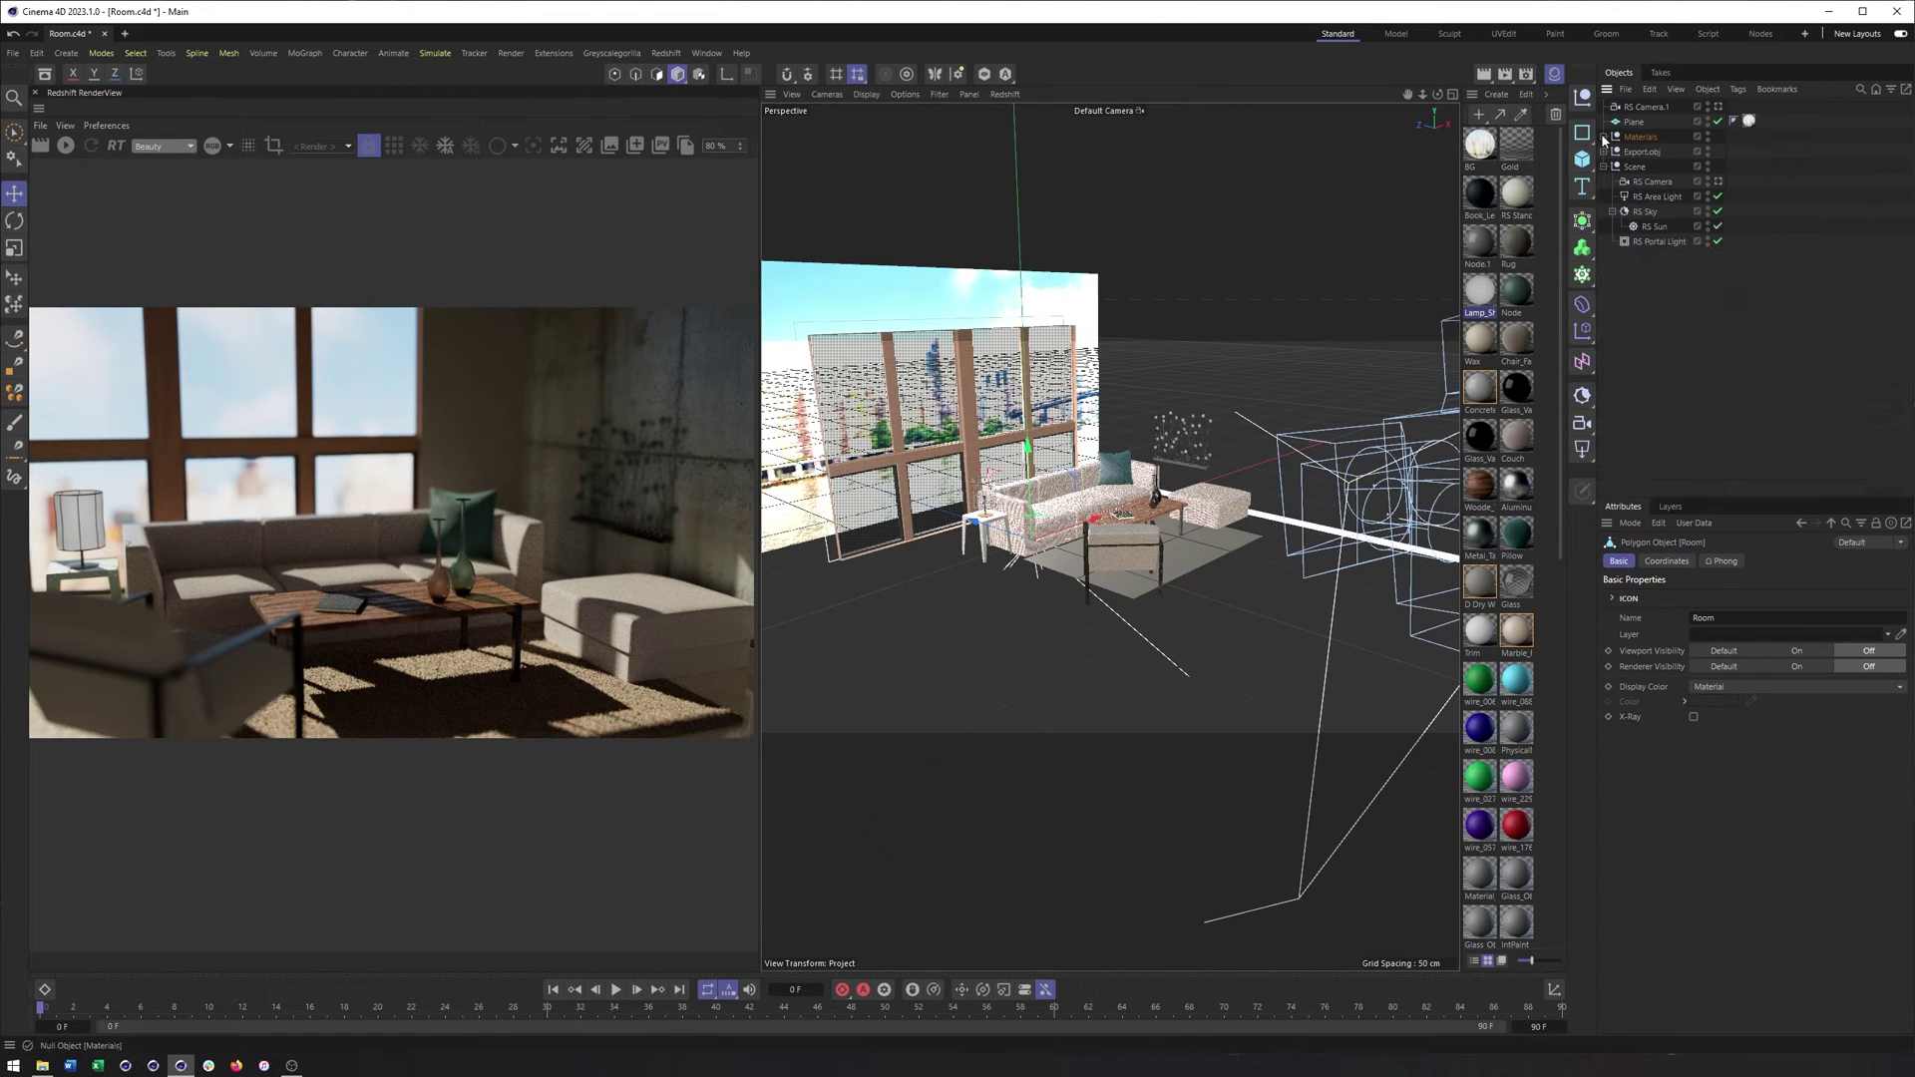
click(1707, 182)
click(1707, 182)
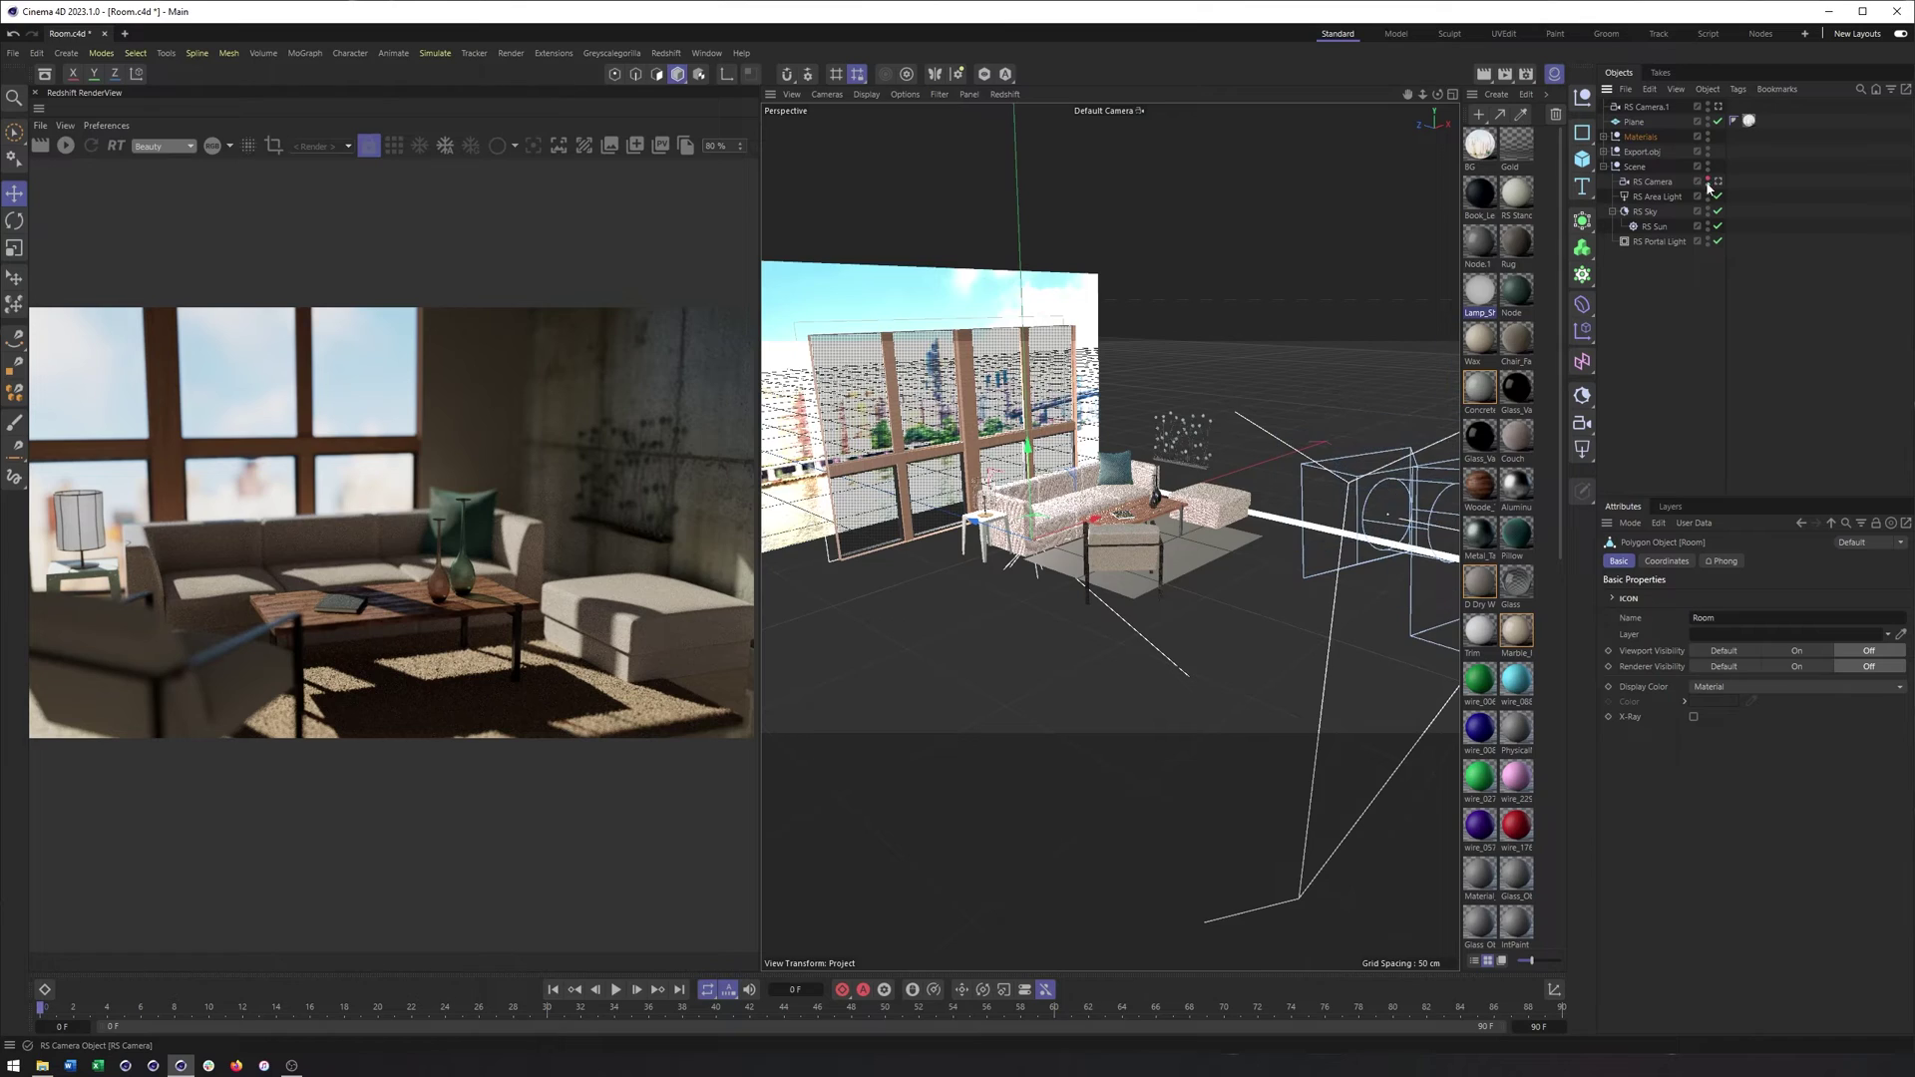
Step: Enable RS Camera.1's Focus Plane display and orbit to a top-down view of it
alt+drag(1322, 427, 1326, 571)
click(1208, 610)
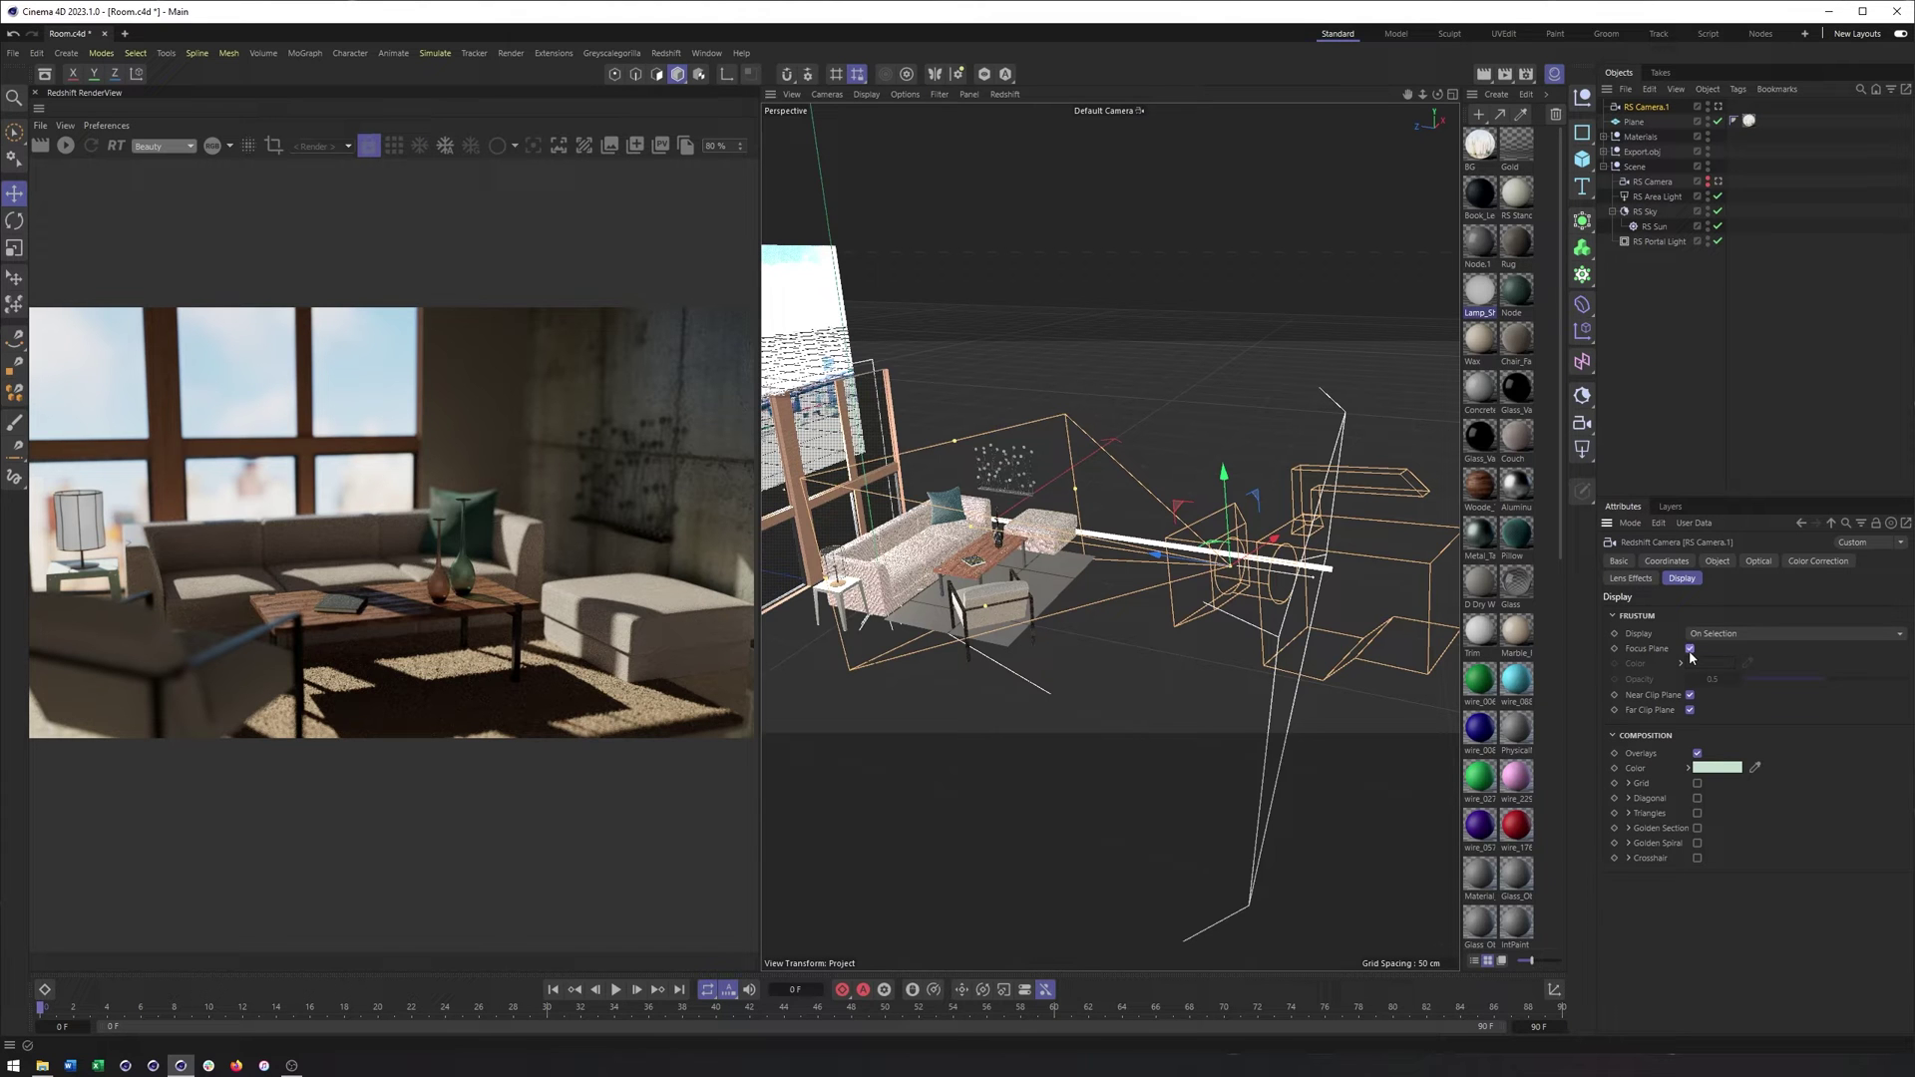
click(1690, 649)
alt+drag(1121, 619, 1217, 617)
alt+drag(1075, 587, 1226, 529)
scroll(1092, 606, up, 5)
Step: Drag RS Camera.1's focus distance to 147.6699 cm, then look through RS Camera.1
click(1715, 561)
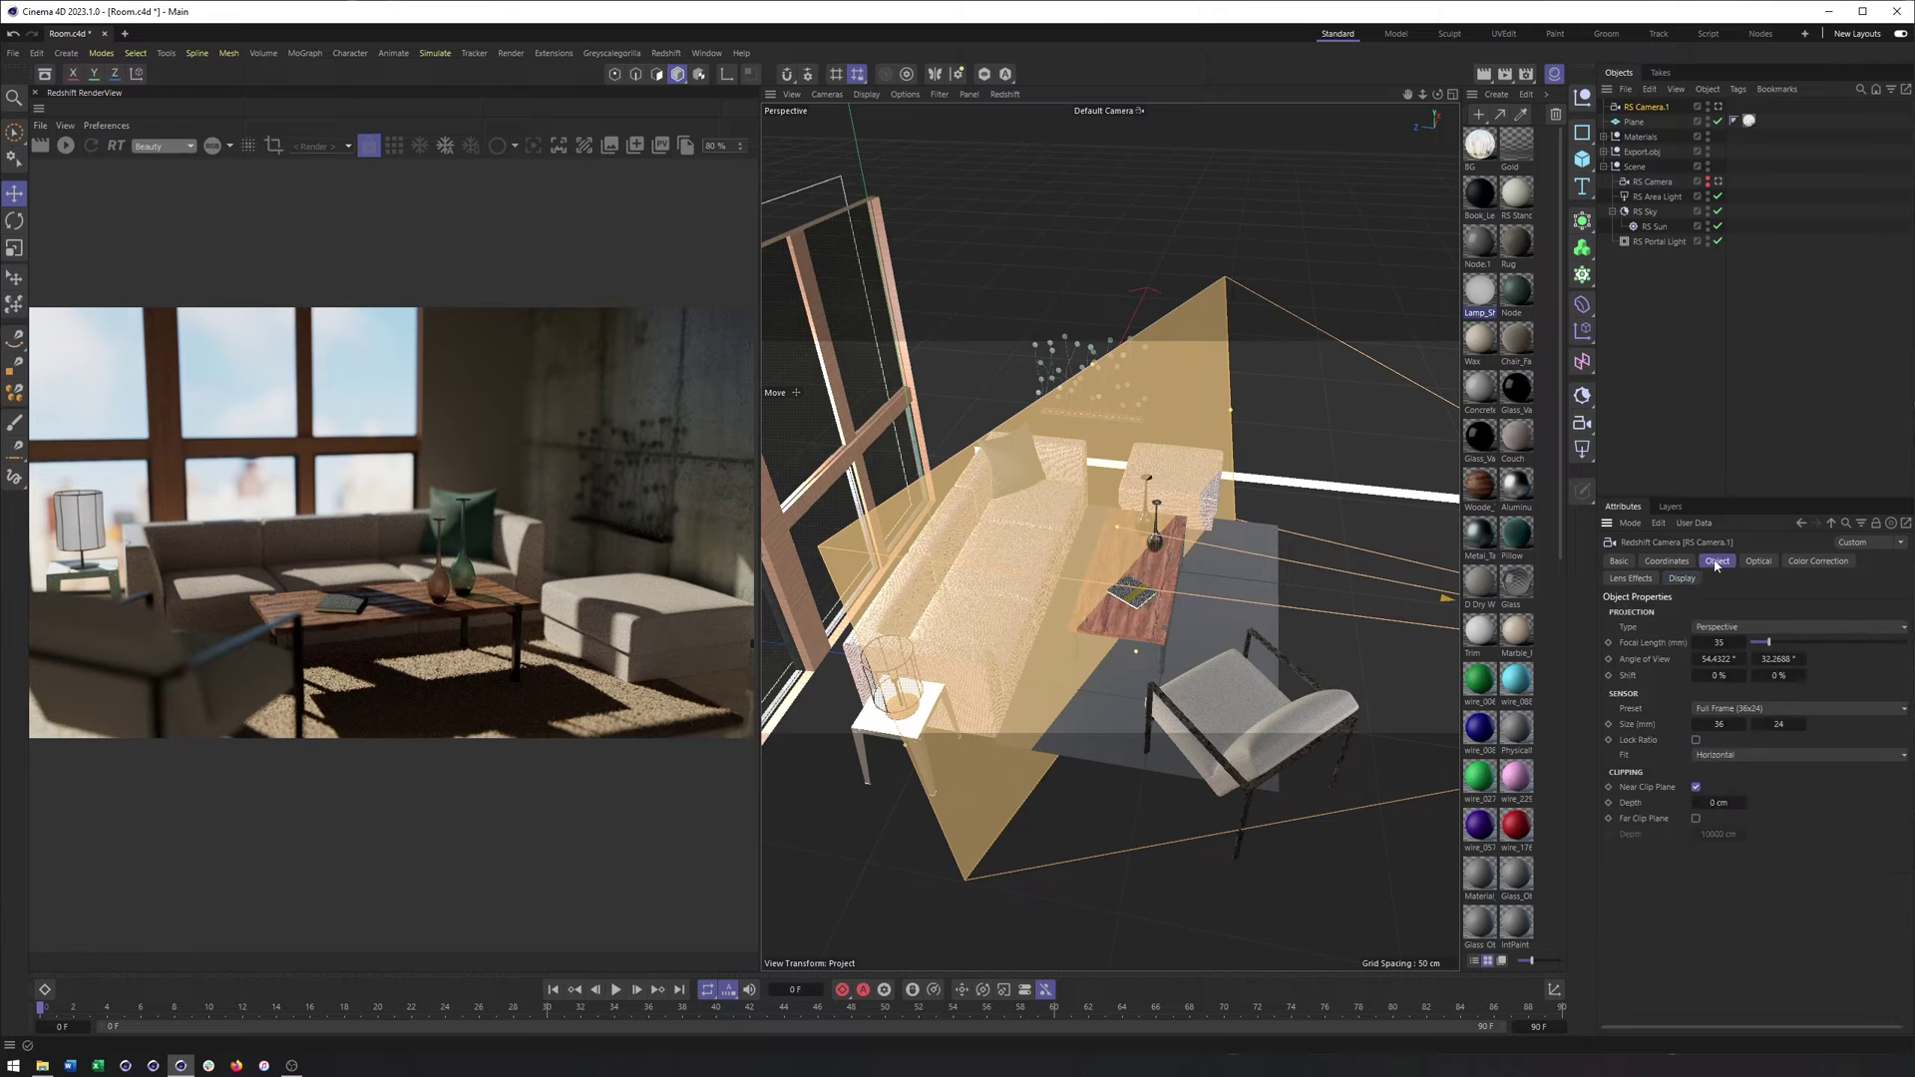
click(1760, 562)
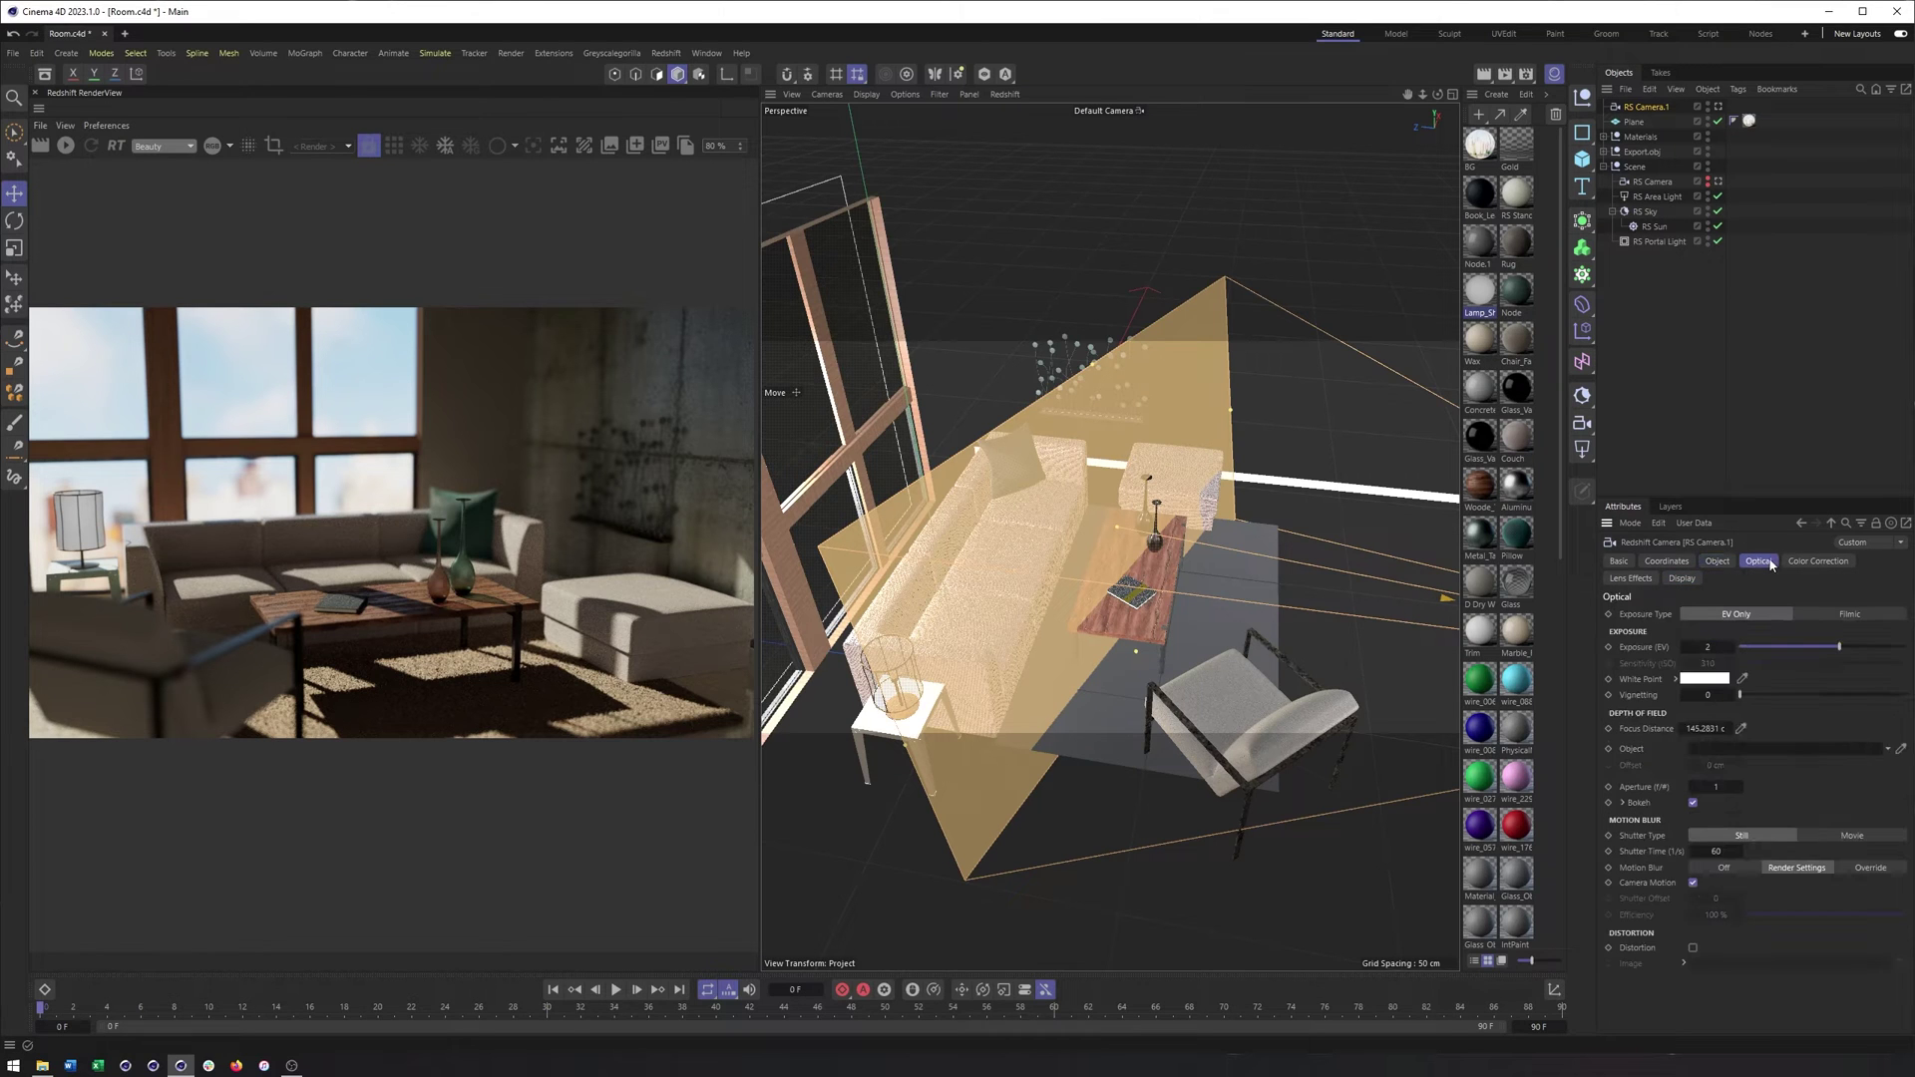
mouse_move(1113, 529)
mouse_down()
mouse_move(1280, 572)
mouse_move(1164, 572)
mouse_move(882, 498)
mouse_move(903, 478)
mouse_move(1147, 586)
mouse_move(1107, 562)
mouse_up()
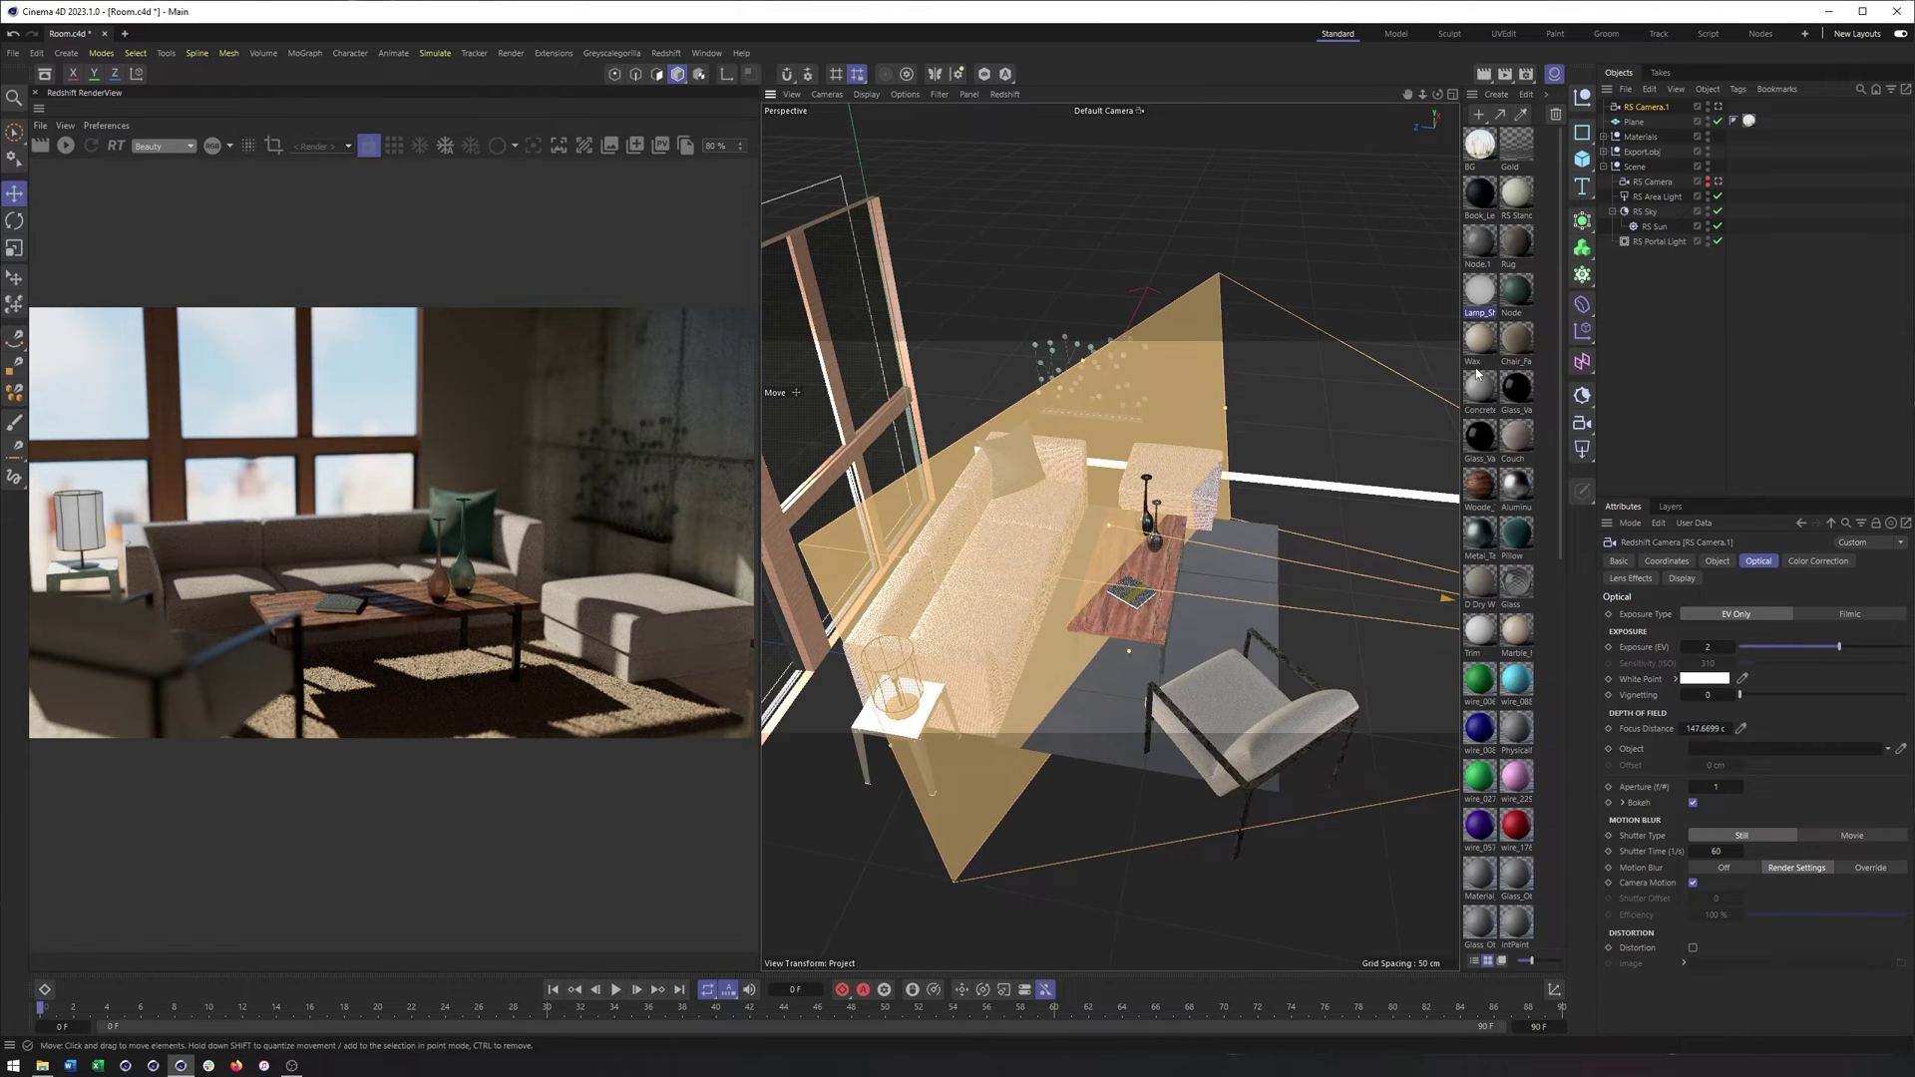
click(1717, 105)
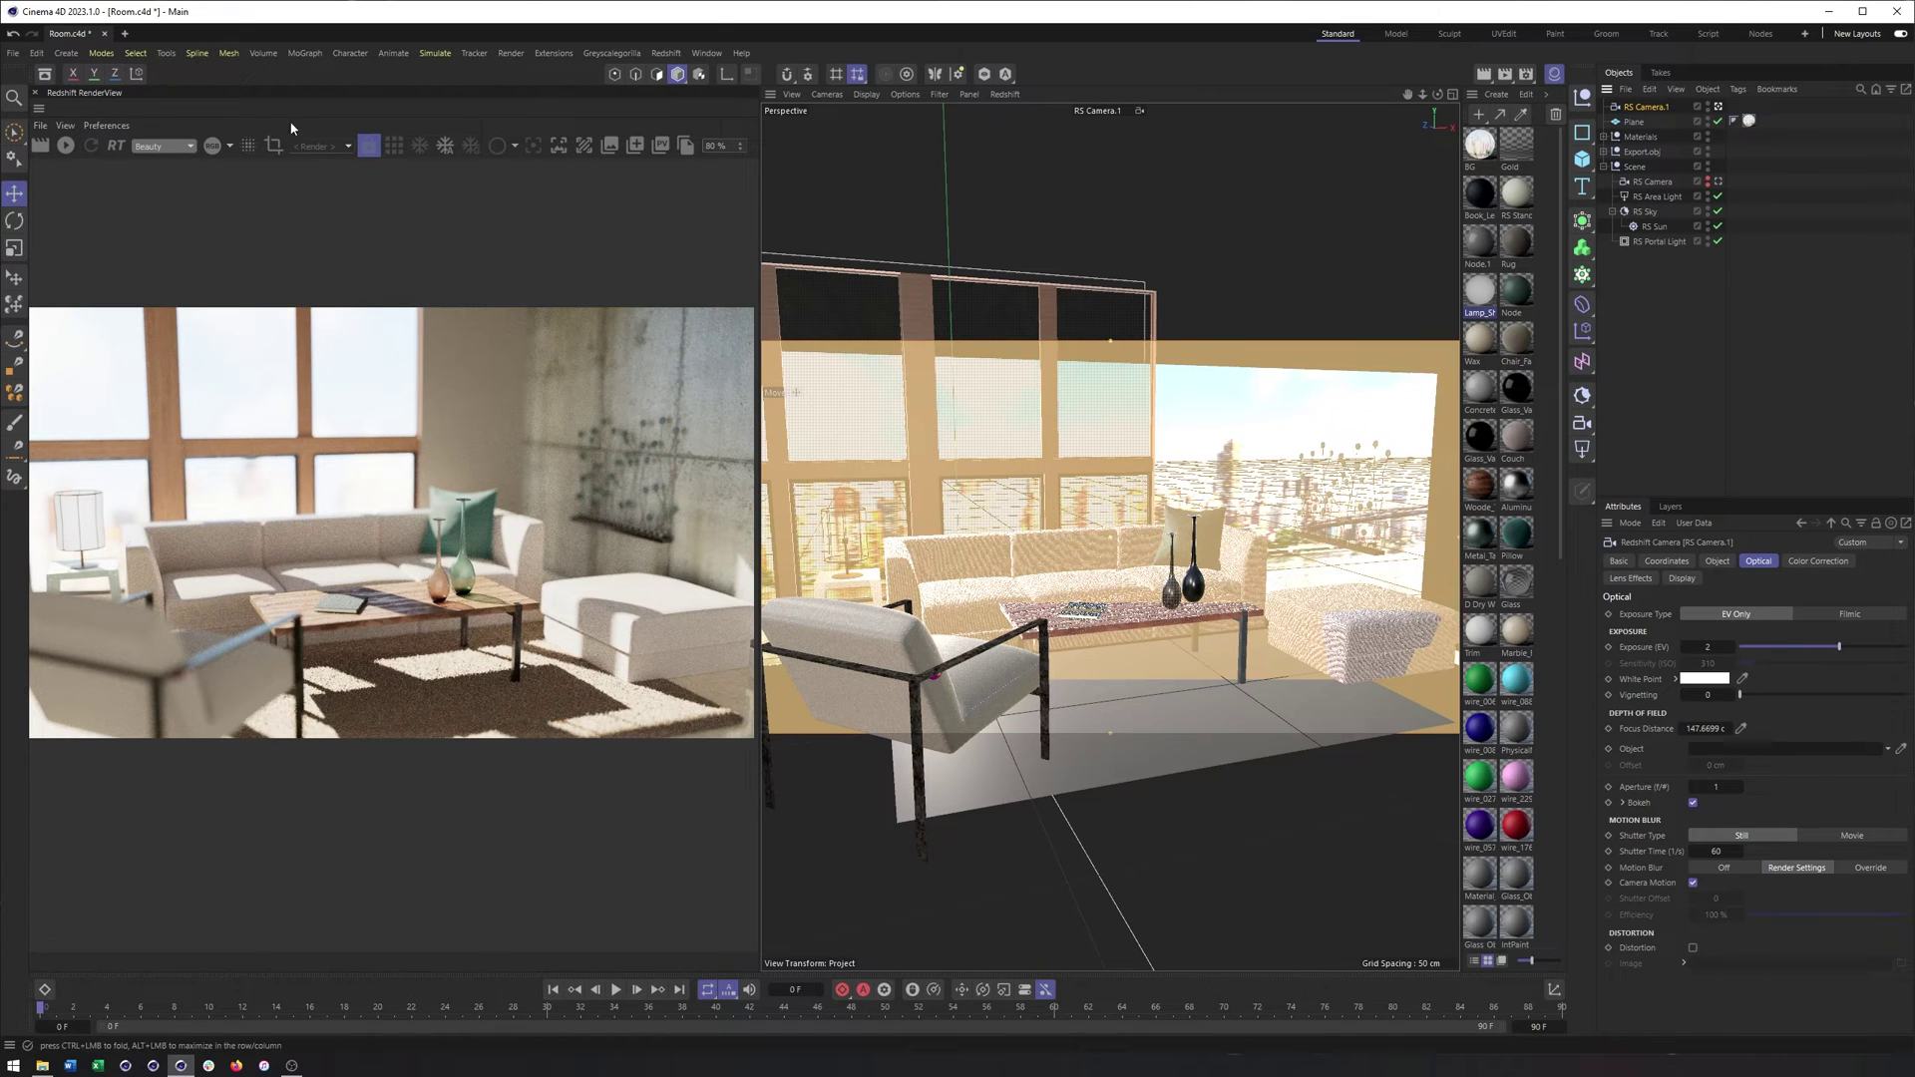
Step: Enable viewport Depth of Field and deselect the camera to preview the blur
click(905, 95)
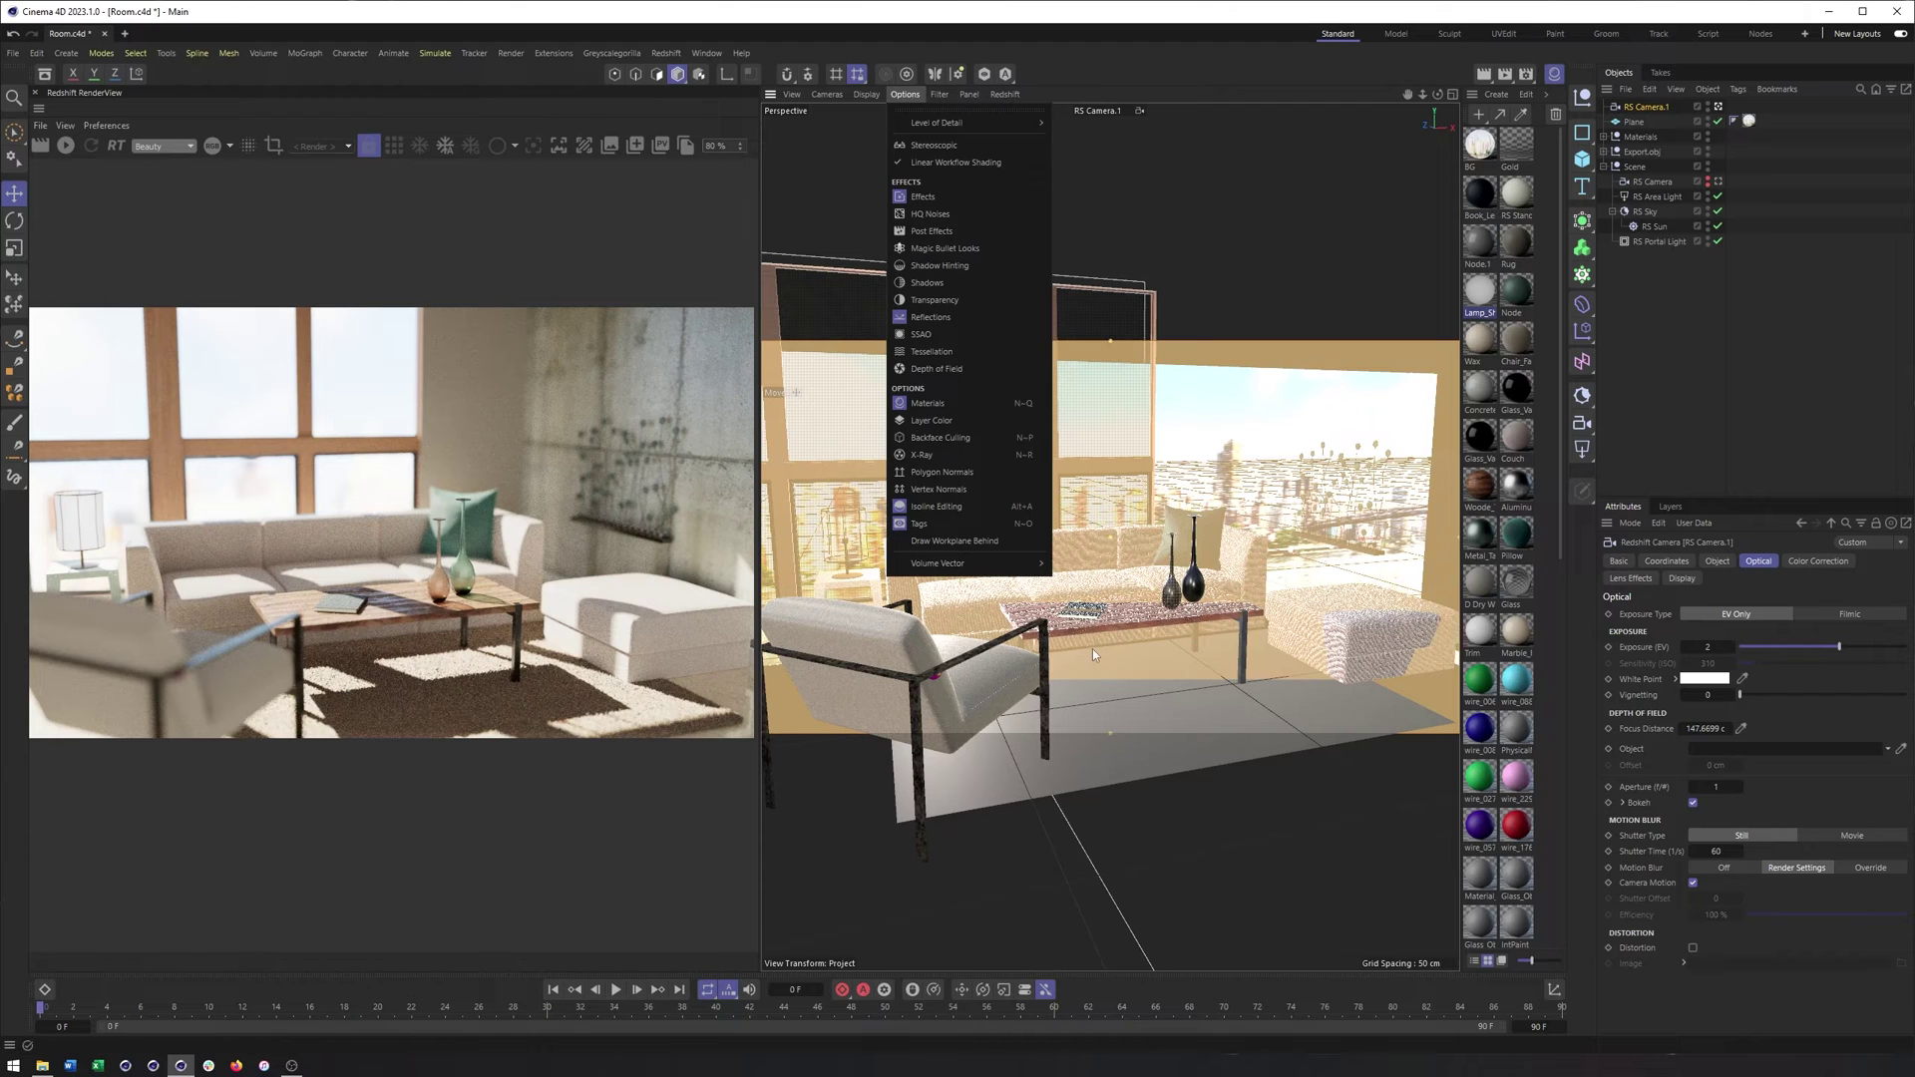
click(933, 369)
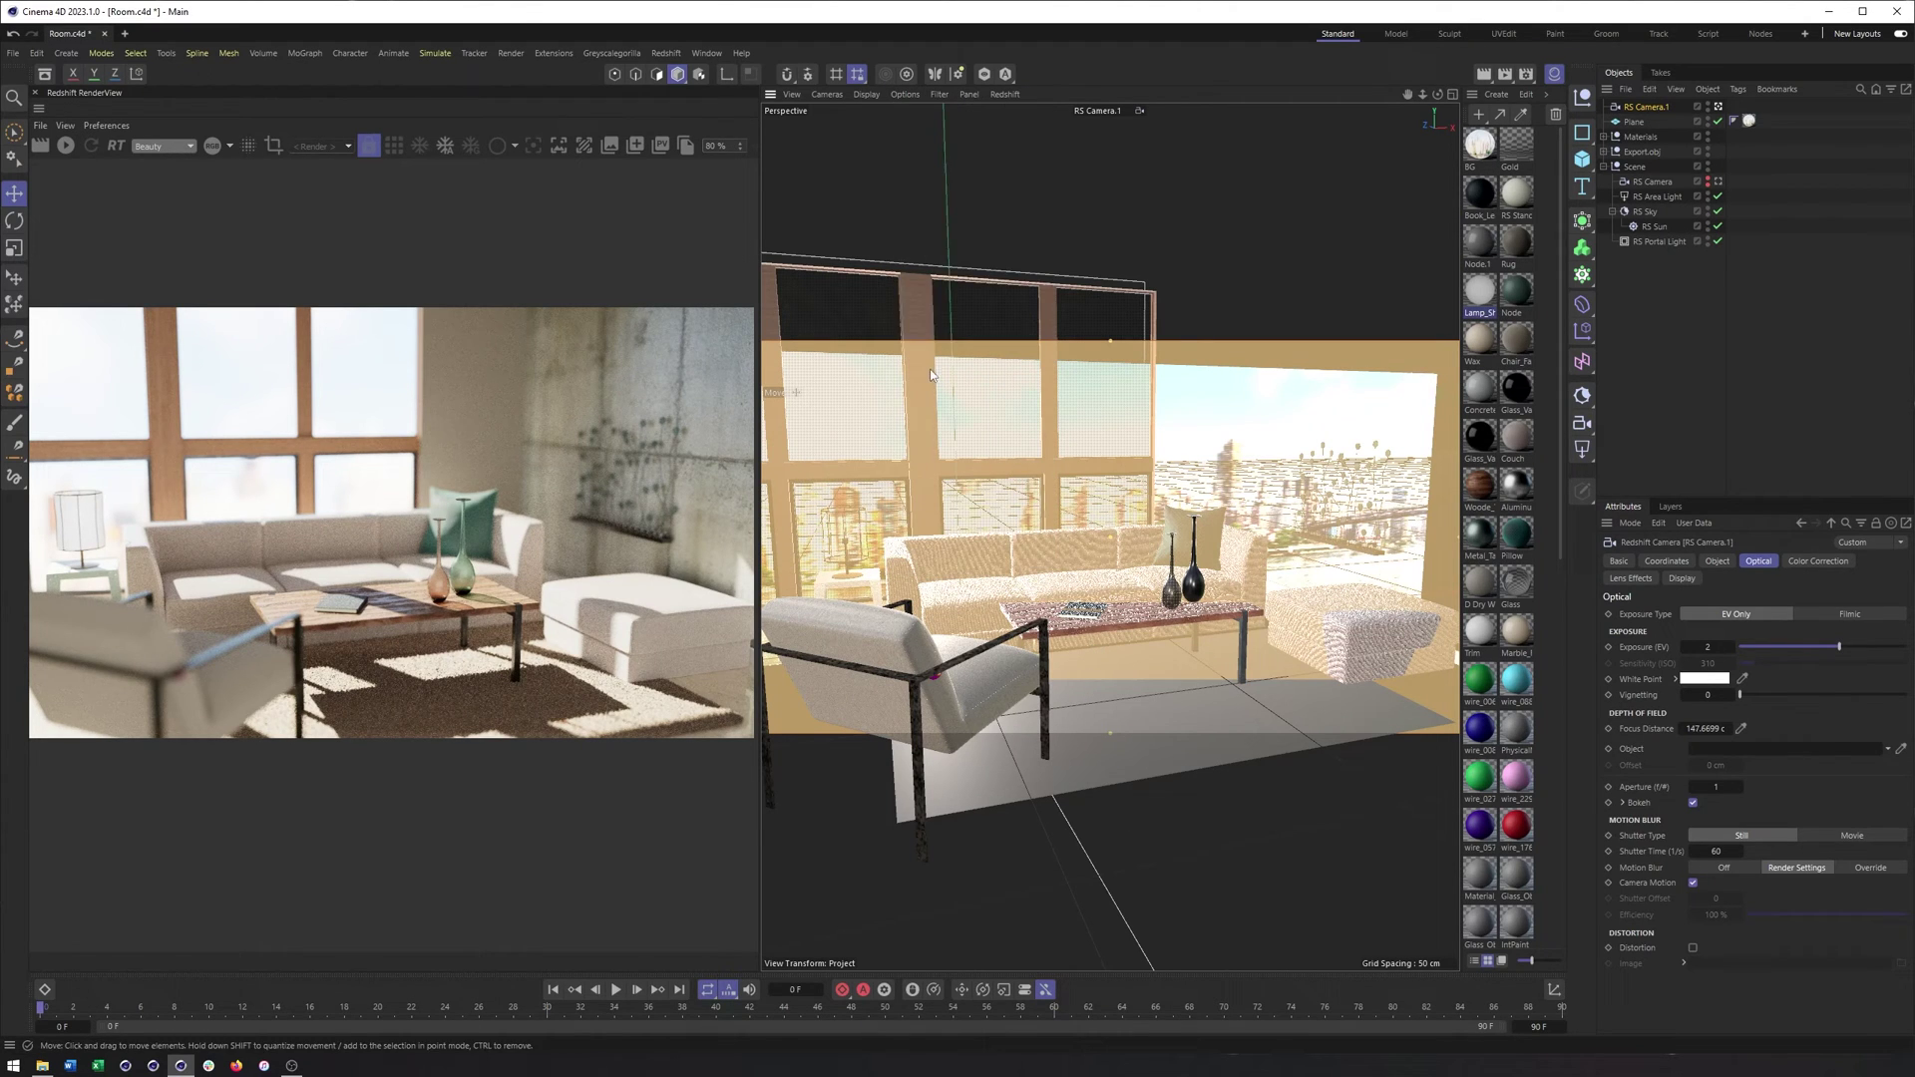
click(1761, 310)
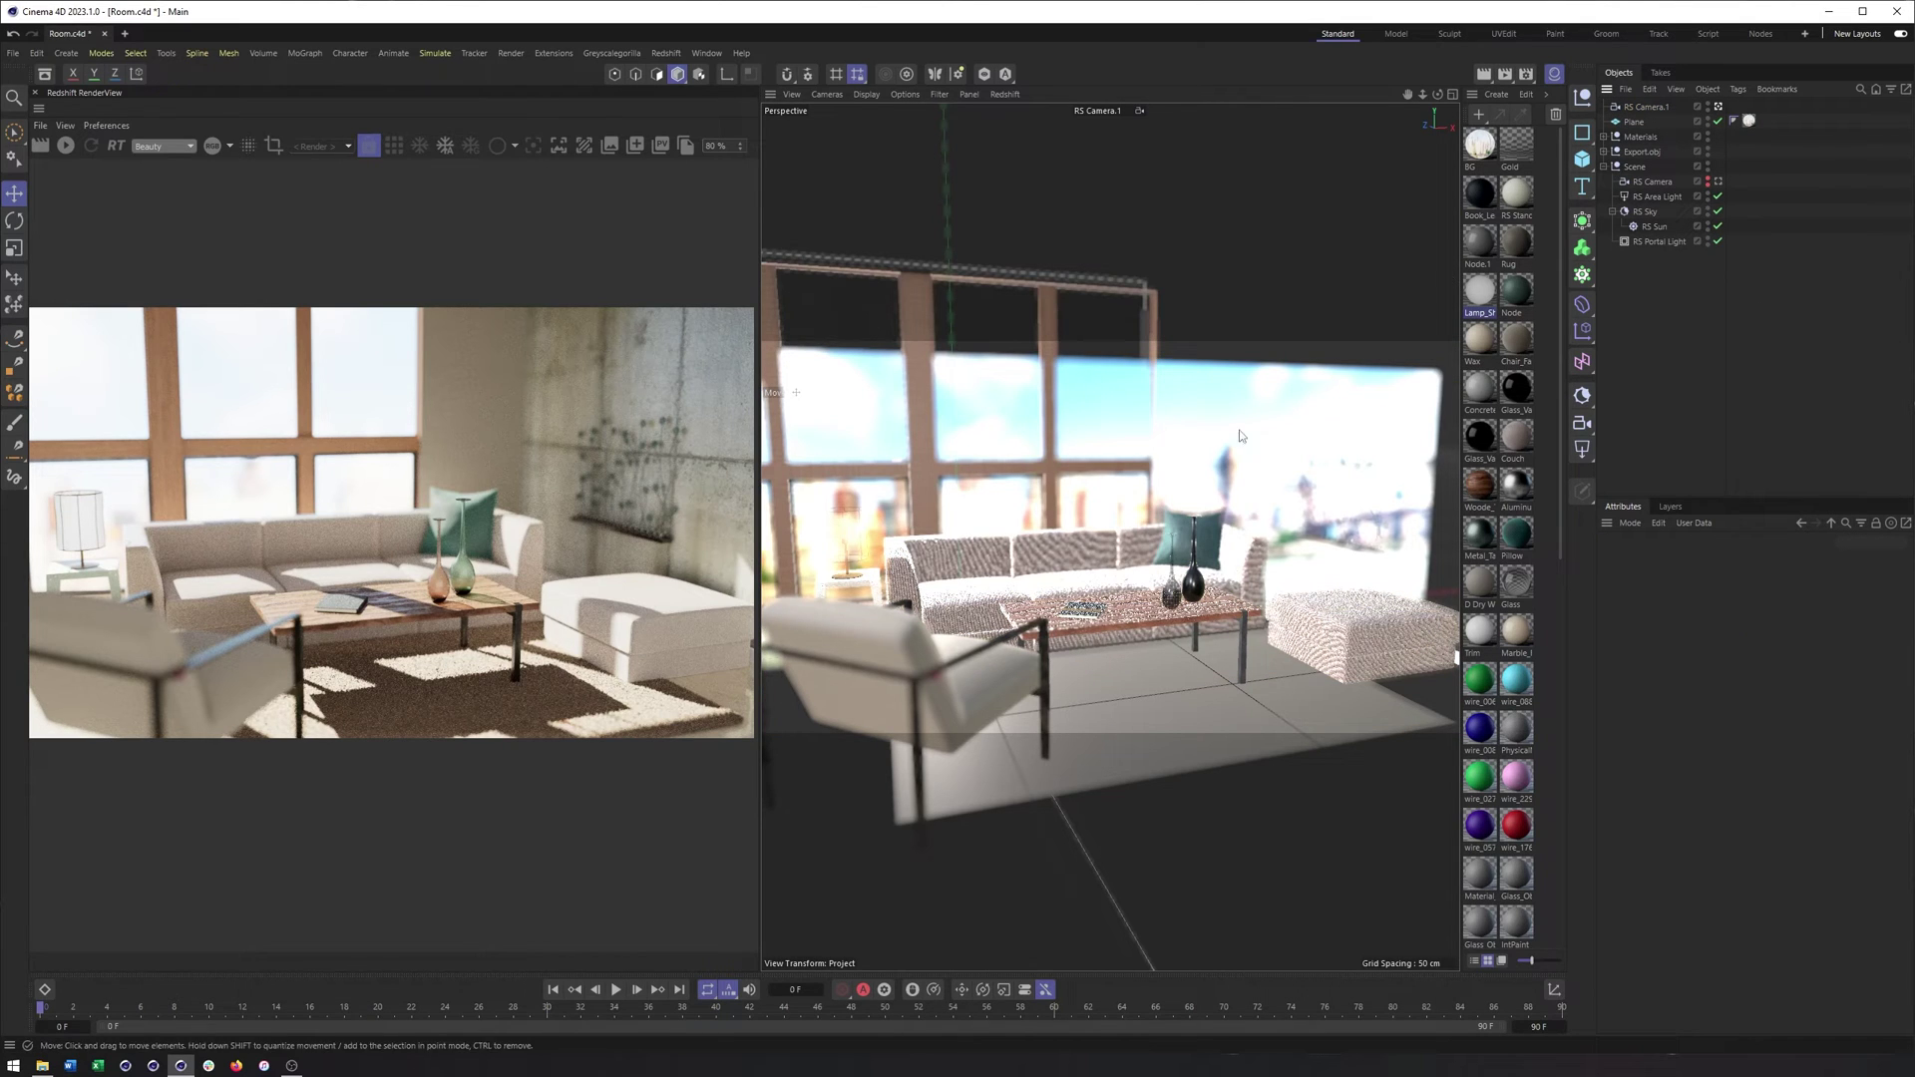
Step: Turn the Room object's viewport and render visibility back on
click(1602, 152)
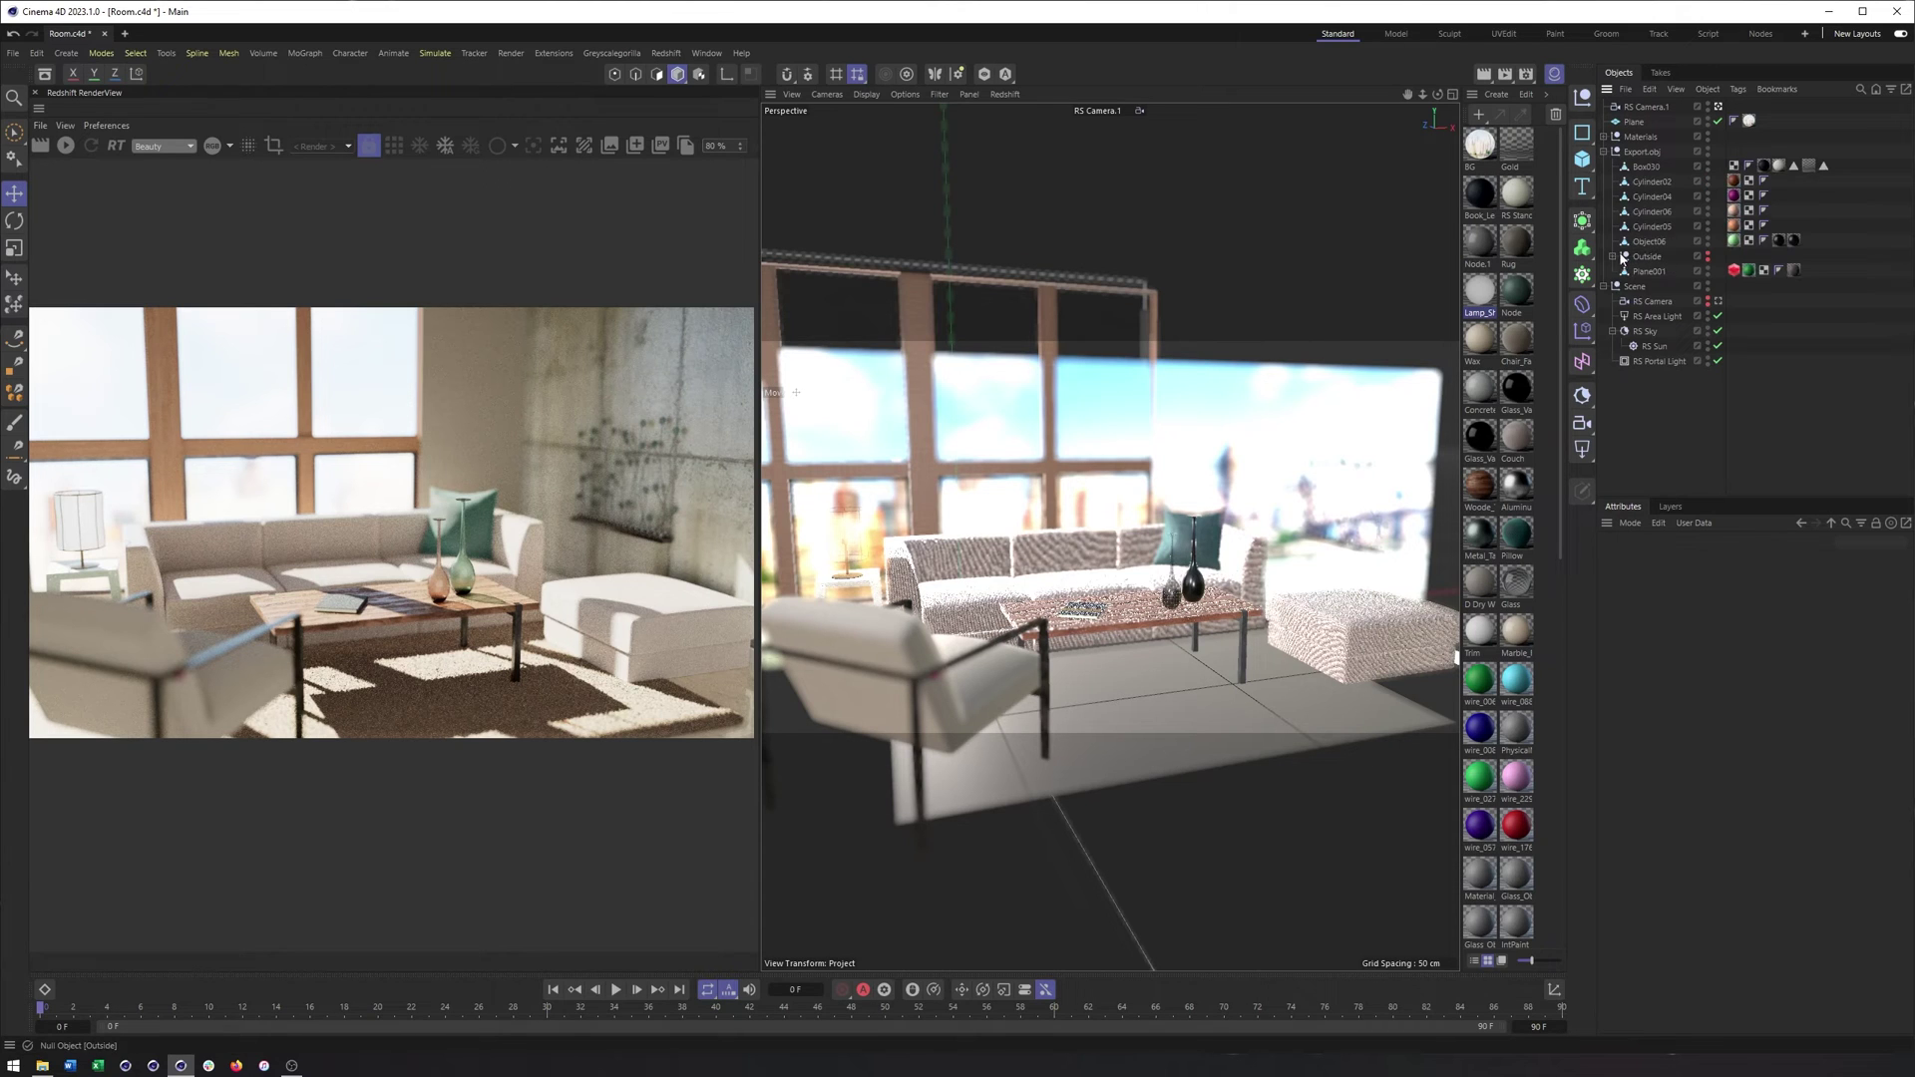
click(1603, 151)
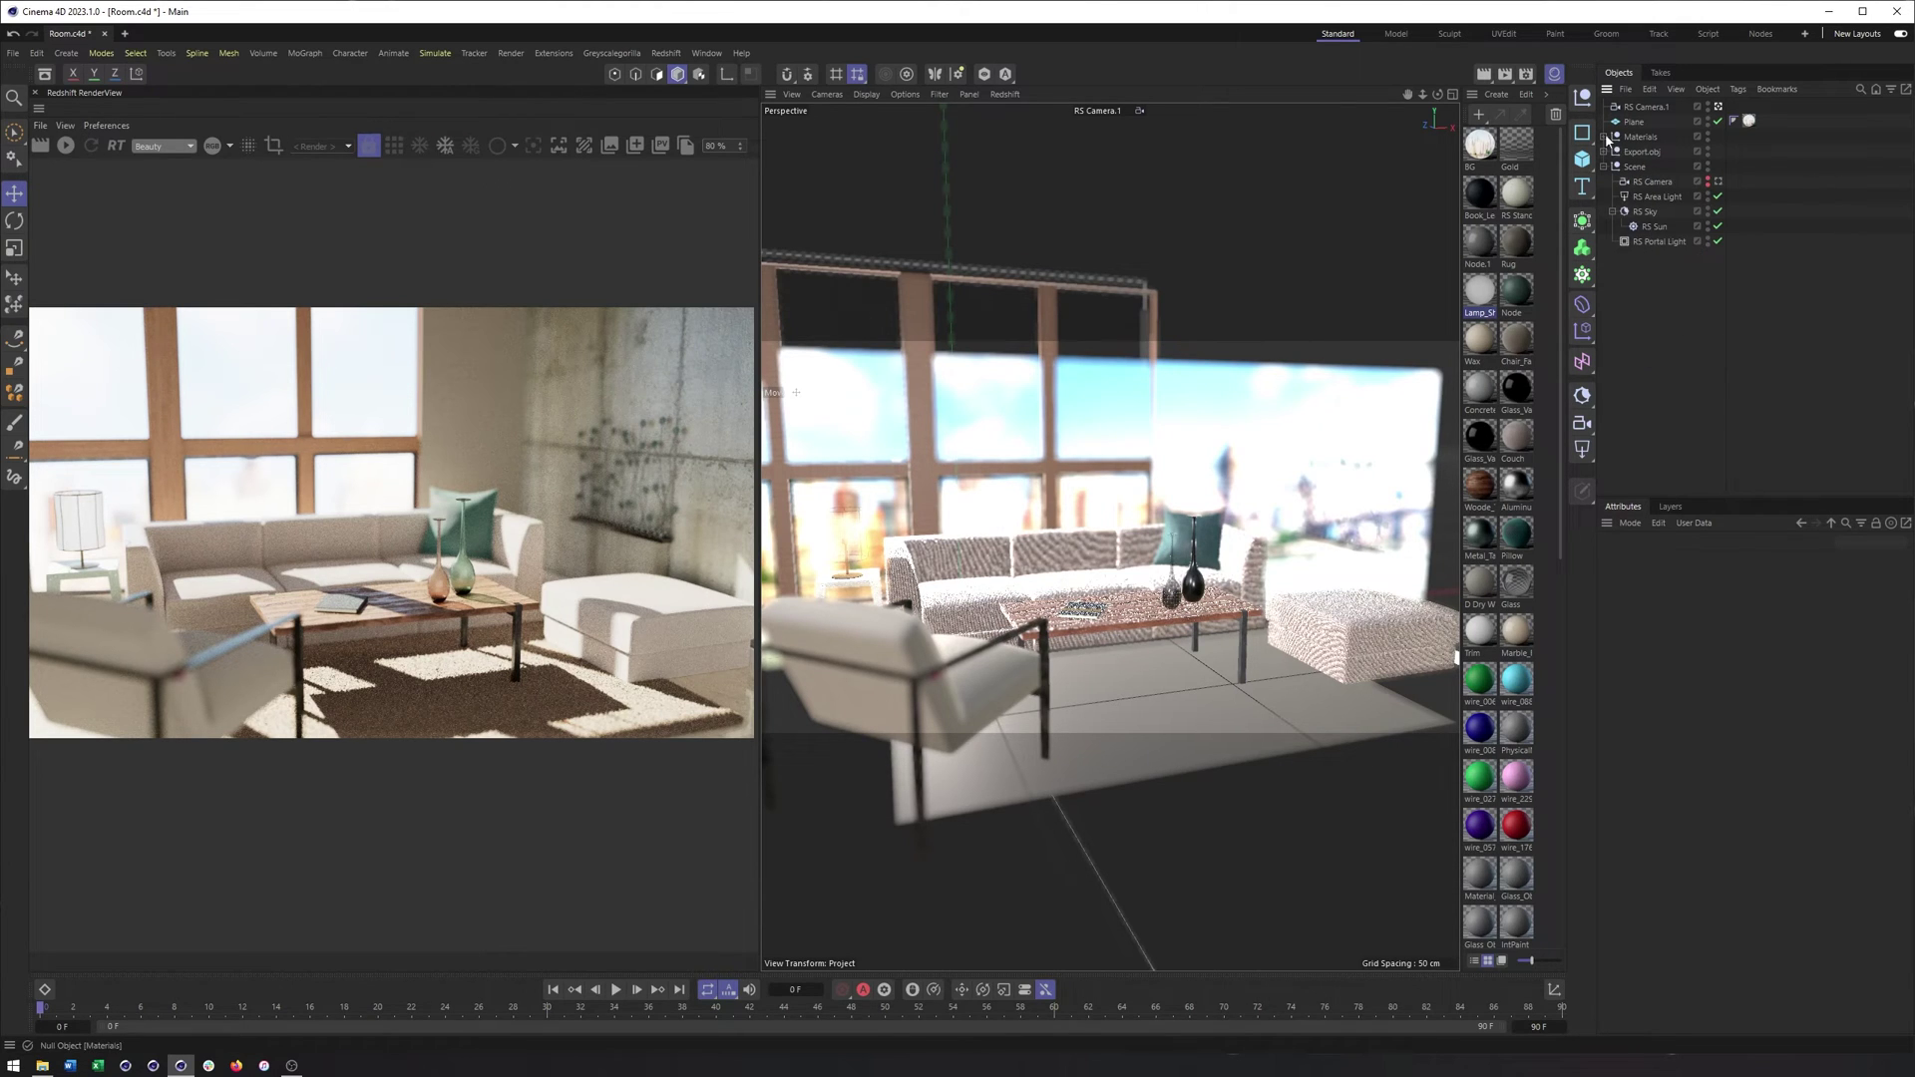
click(1602, 137)
scroll(1702, 394, down, 5)
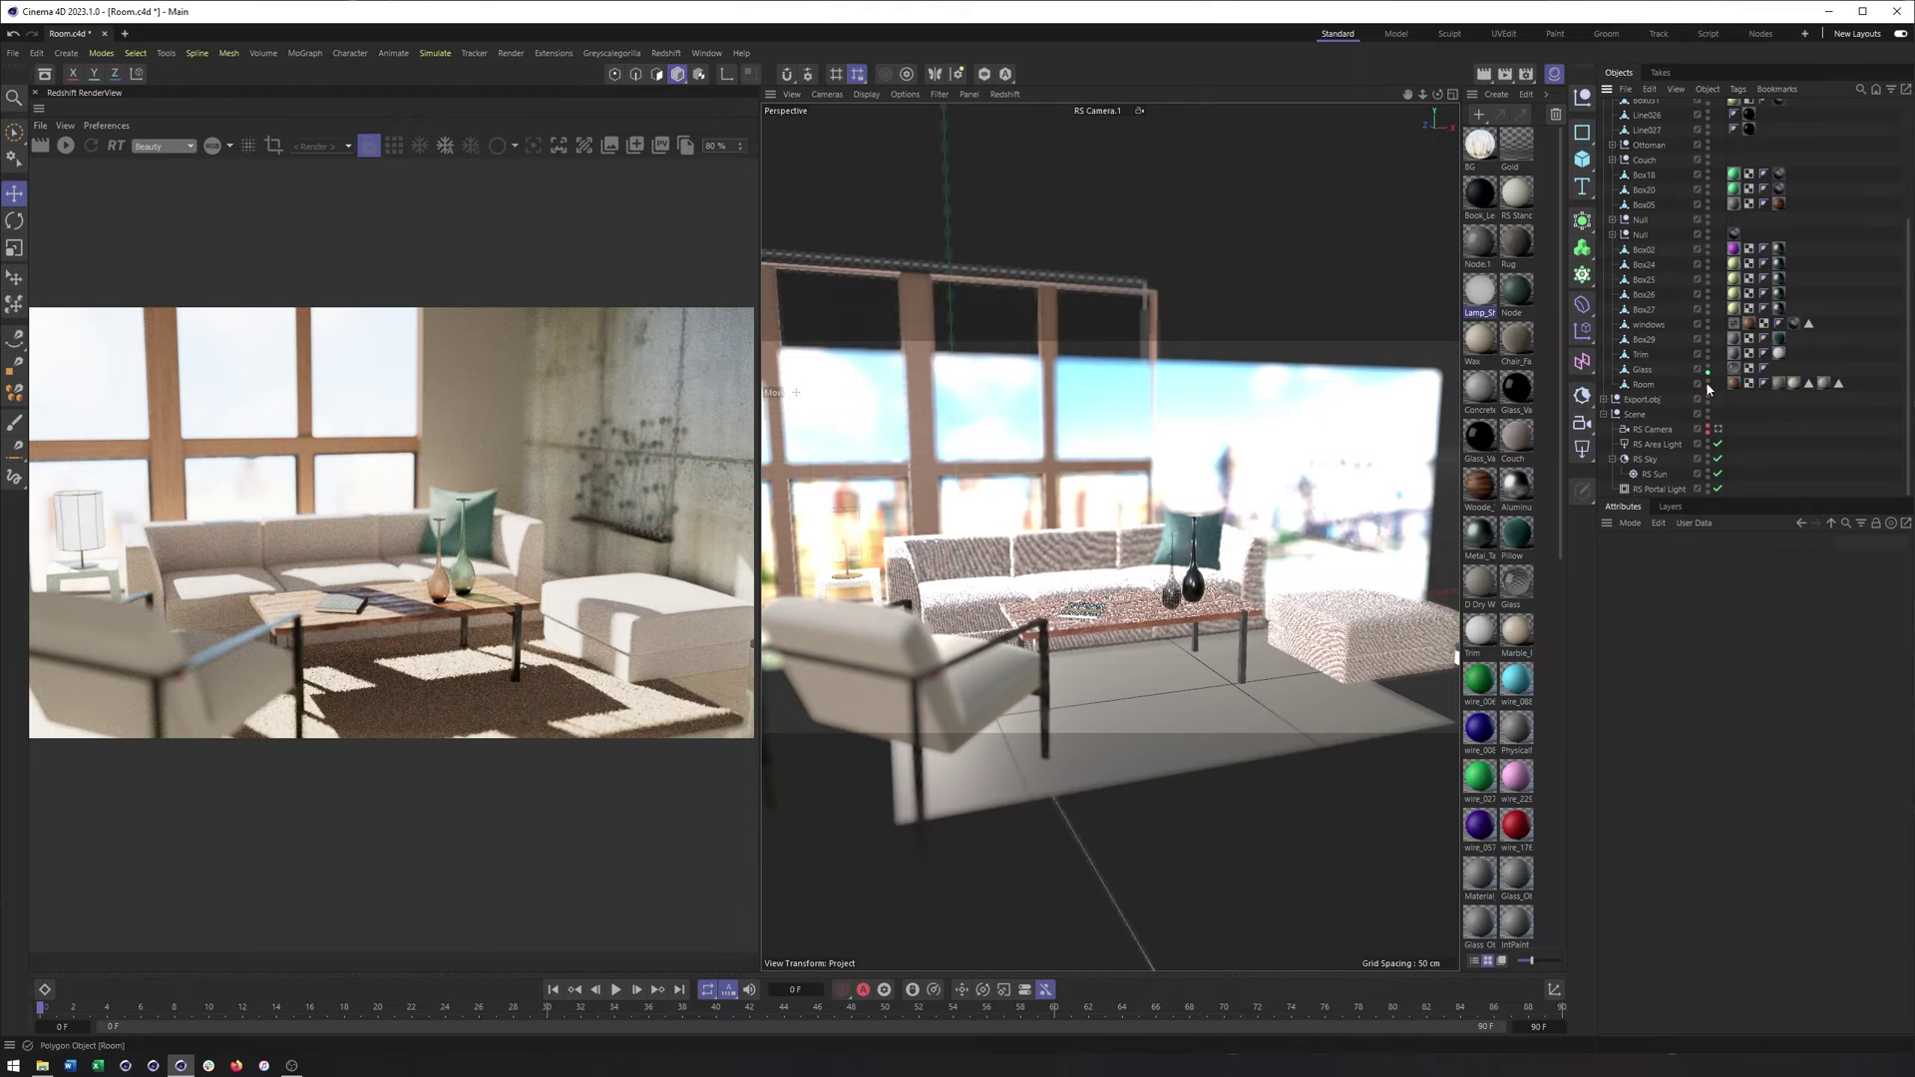
click(1706, 381)
scroll(1695, 299, up, 5)
click(1602, 136)
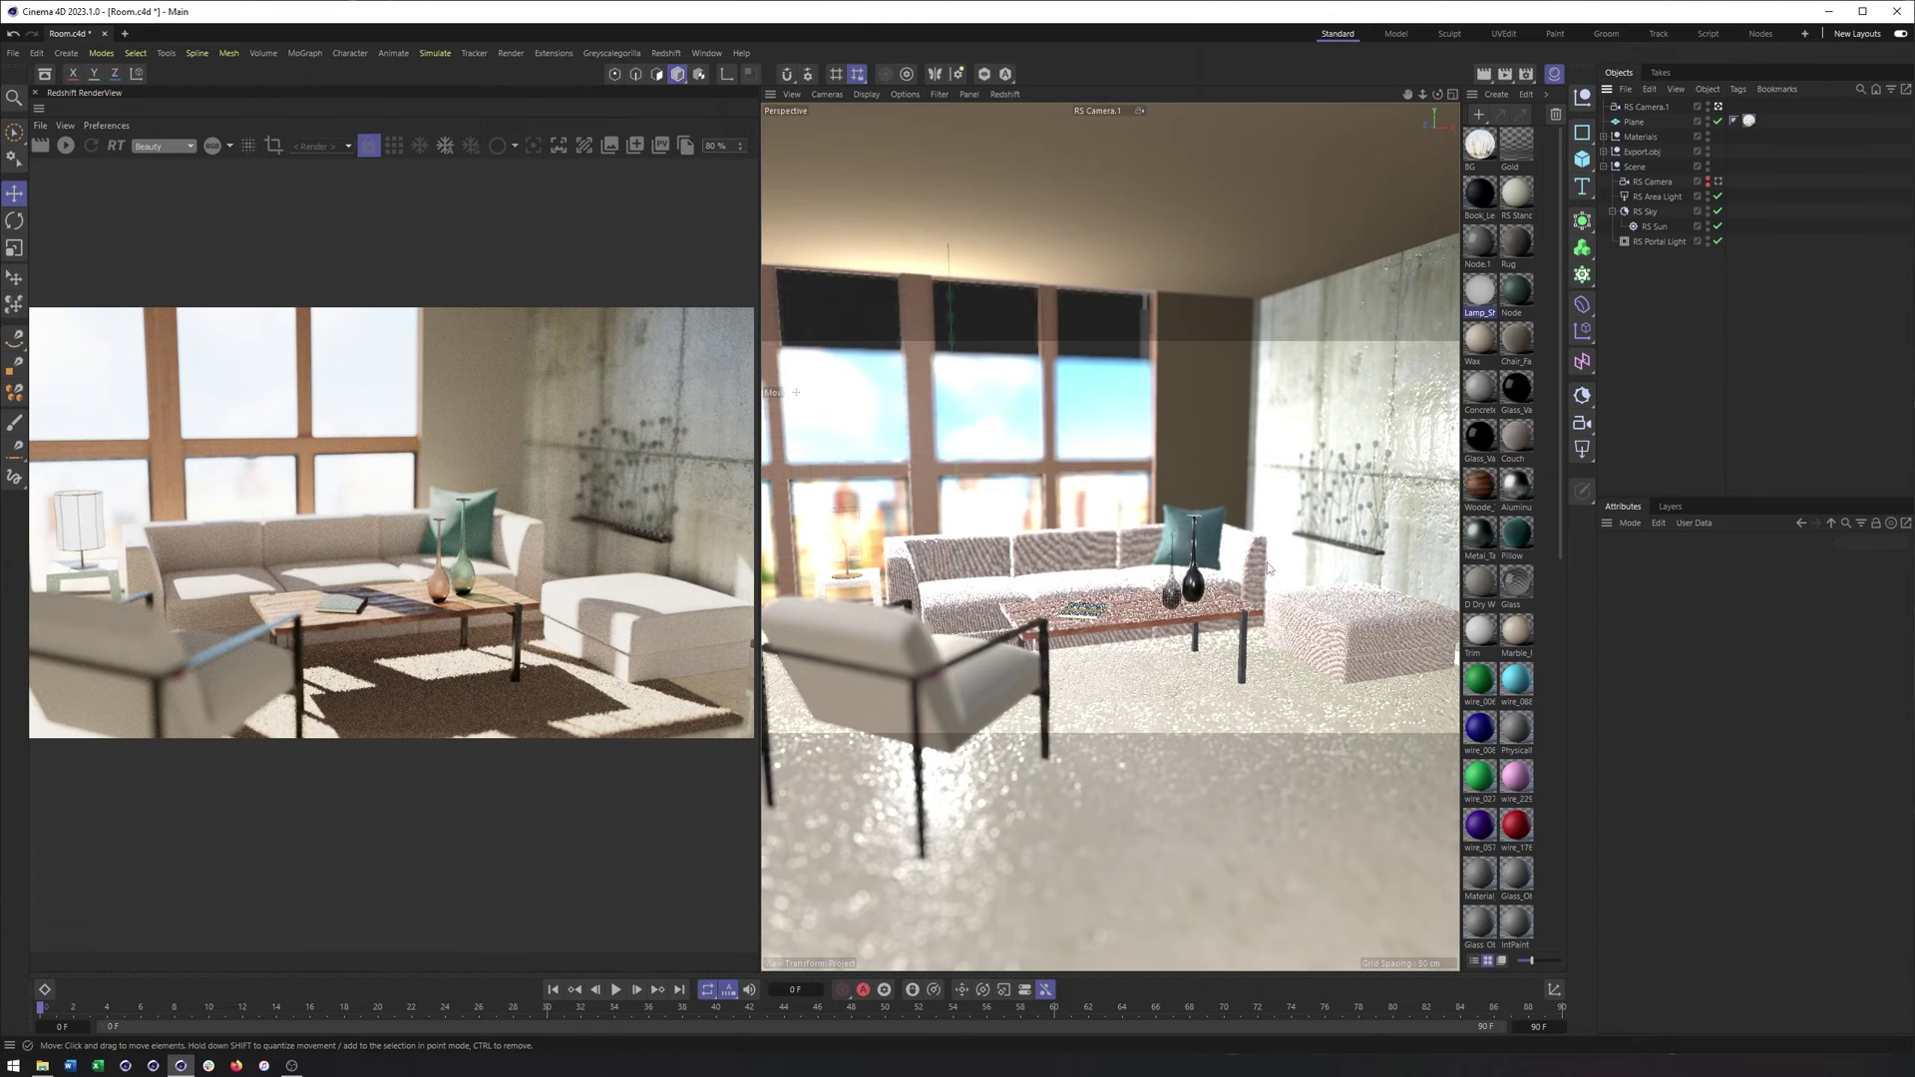
Step: Turn on the Composition Grid in RS Camera.1's Display settings and raise it to 5 cells
click(1646, 106)
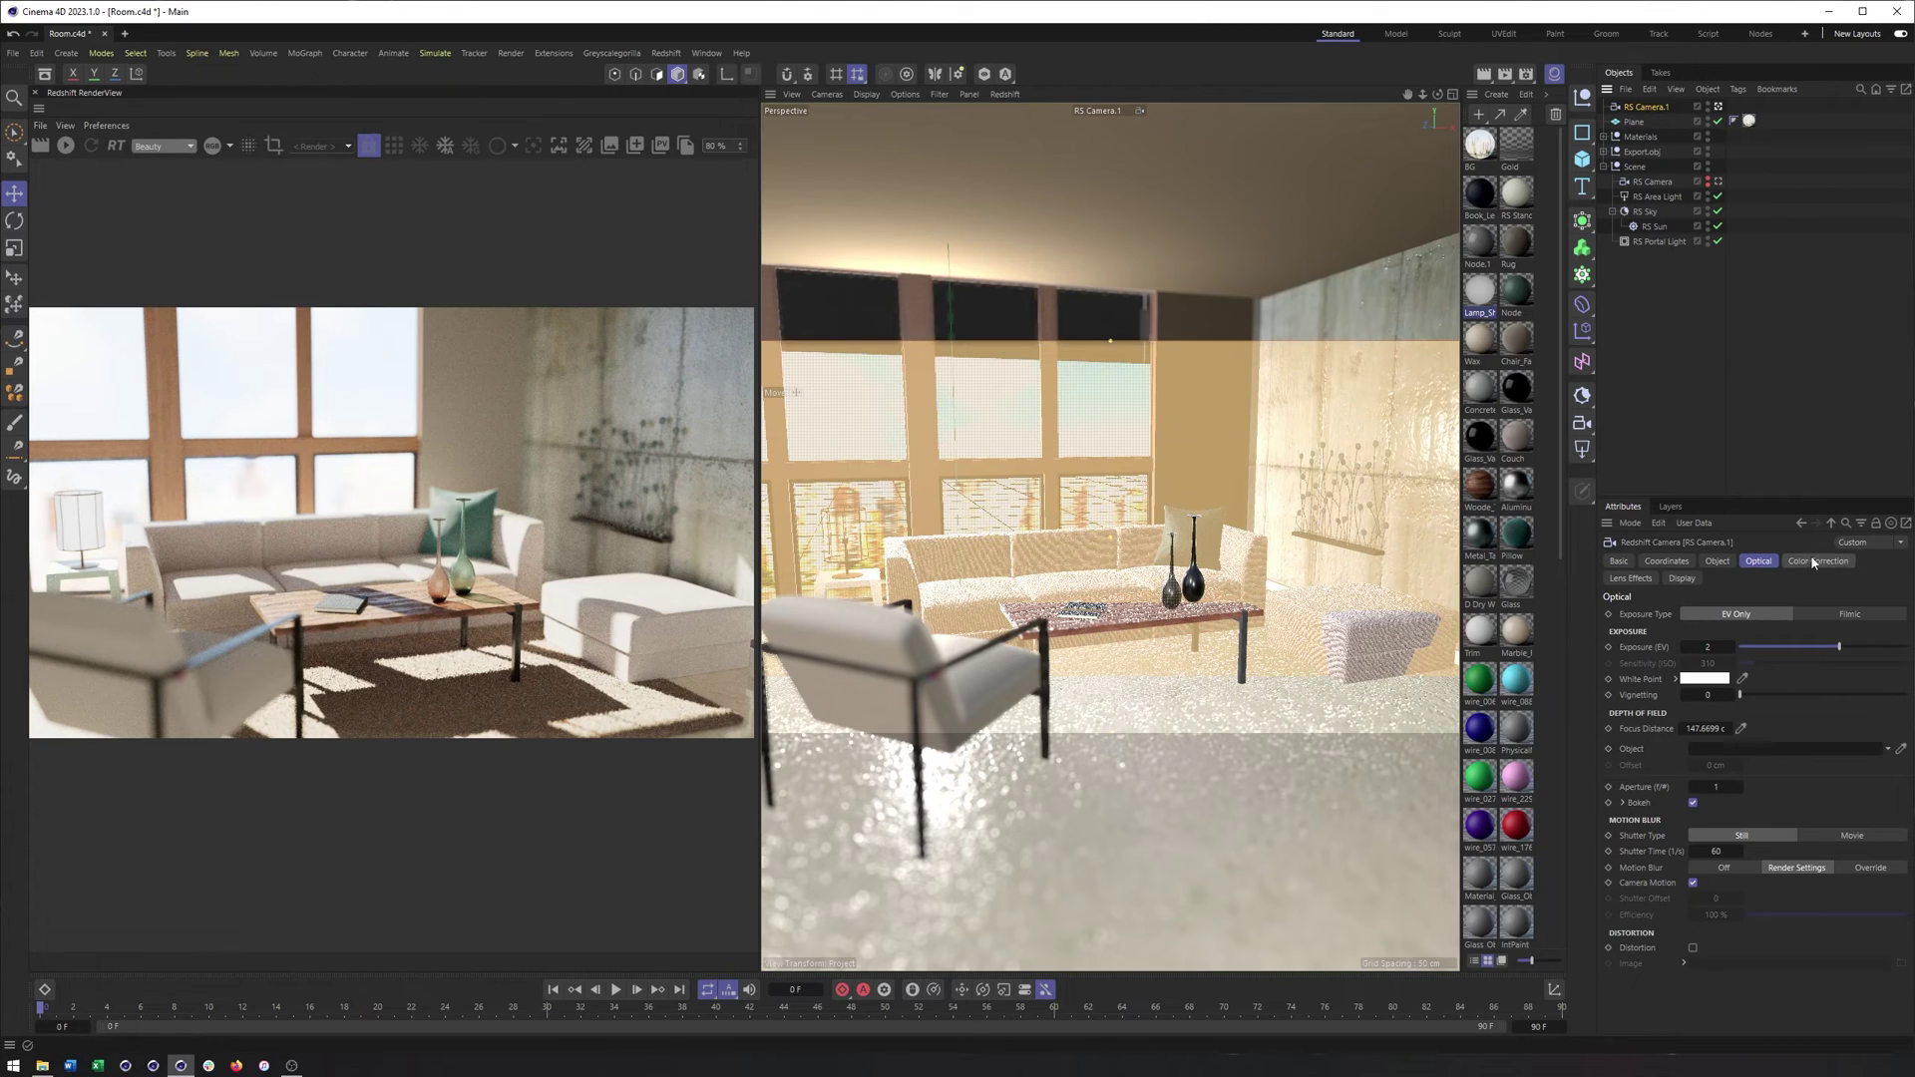
click(1630, 578)
click(1691, 579)
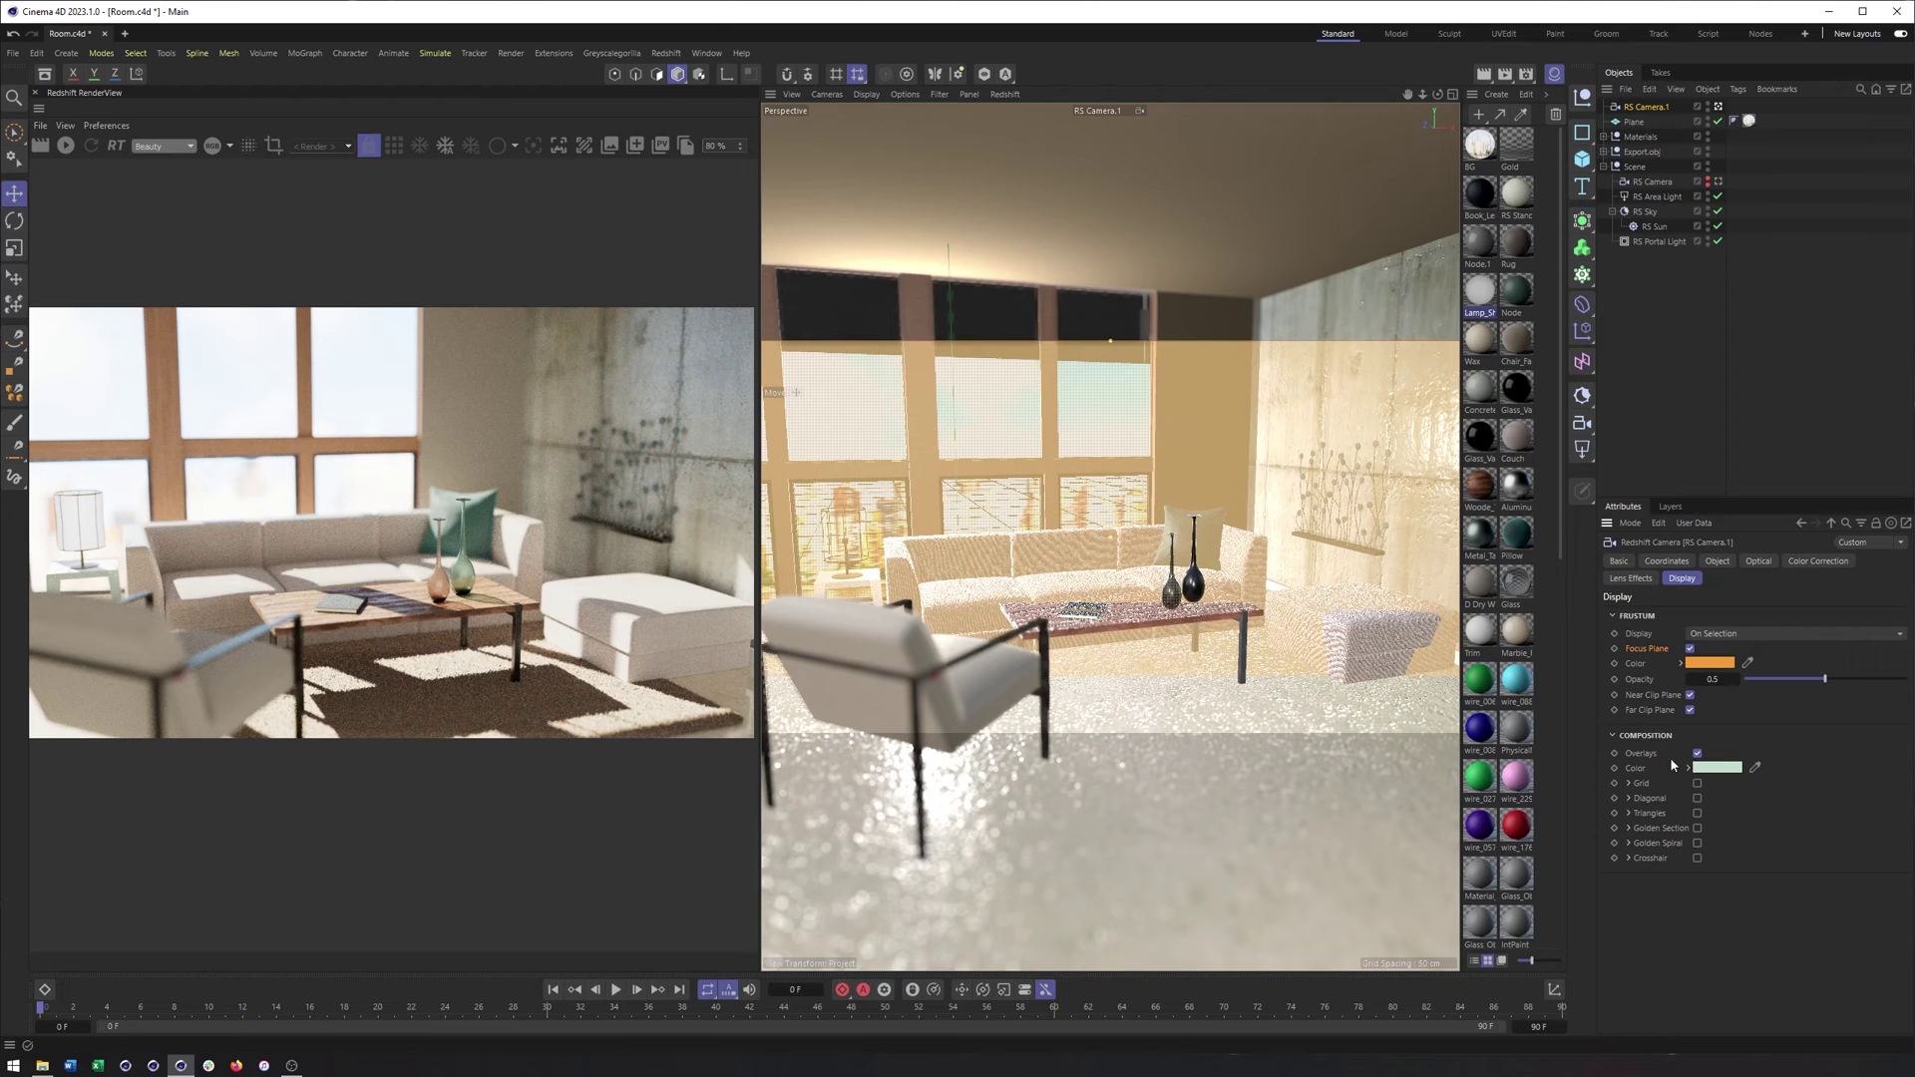
click(1697, 784)
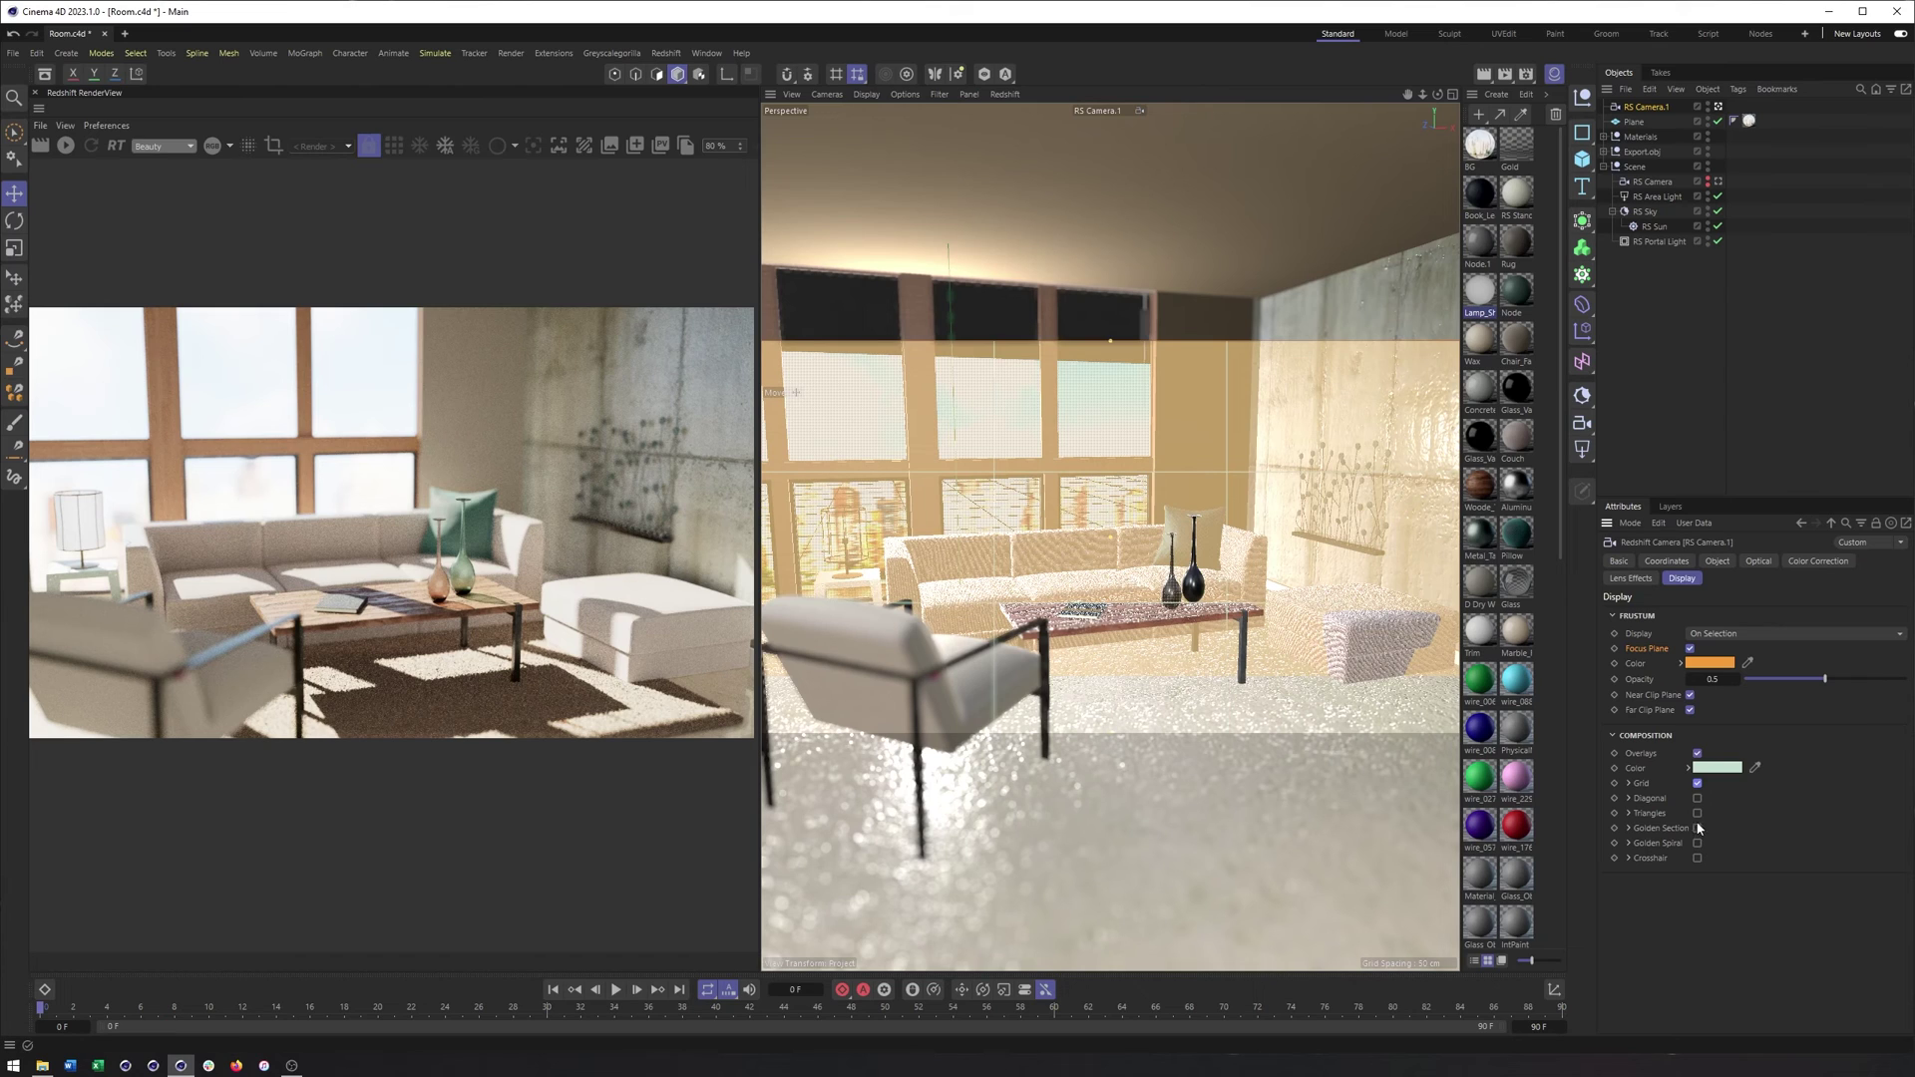
click(1627, 784)
drag(1764, 795, 1776, 797)
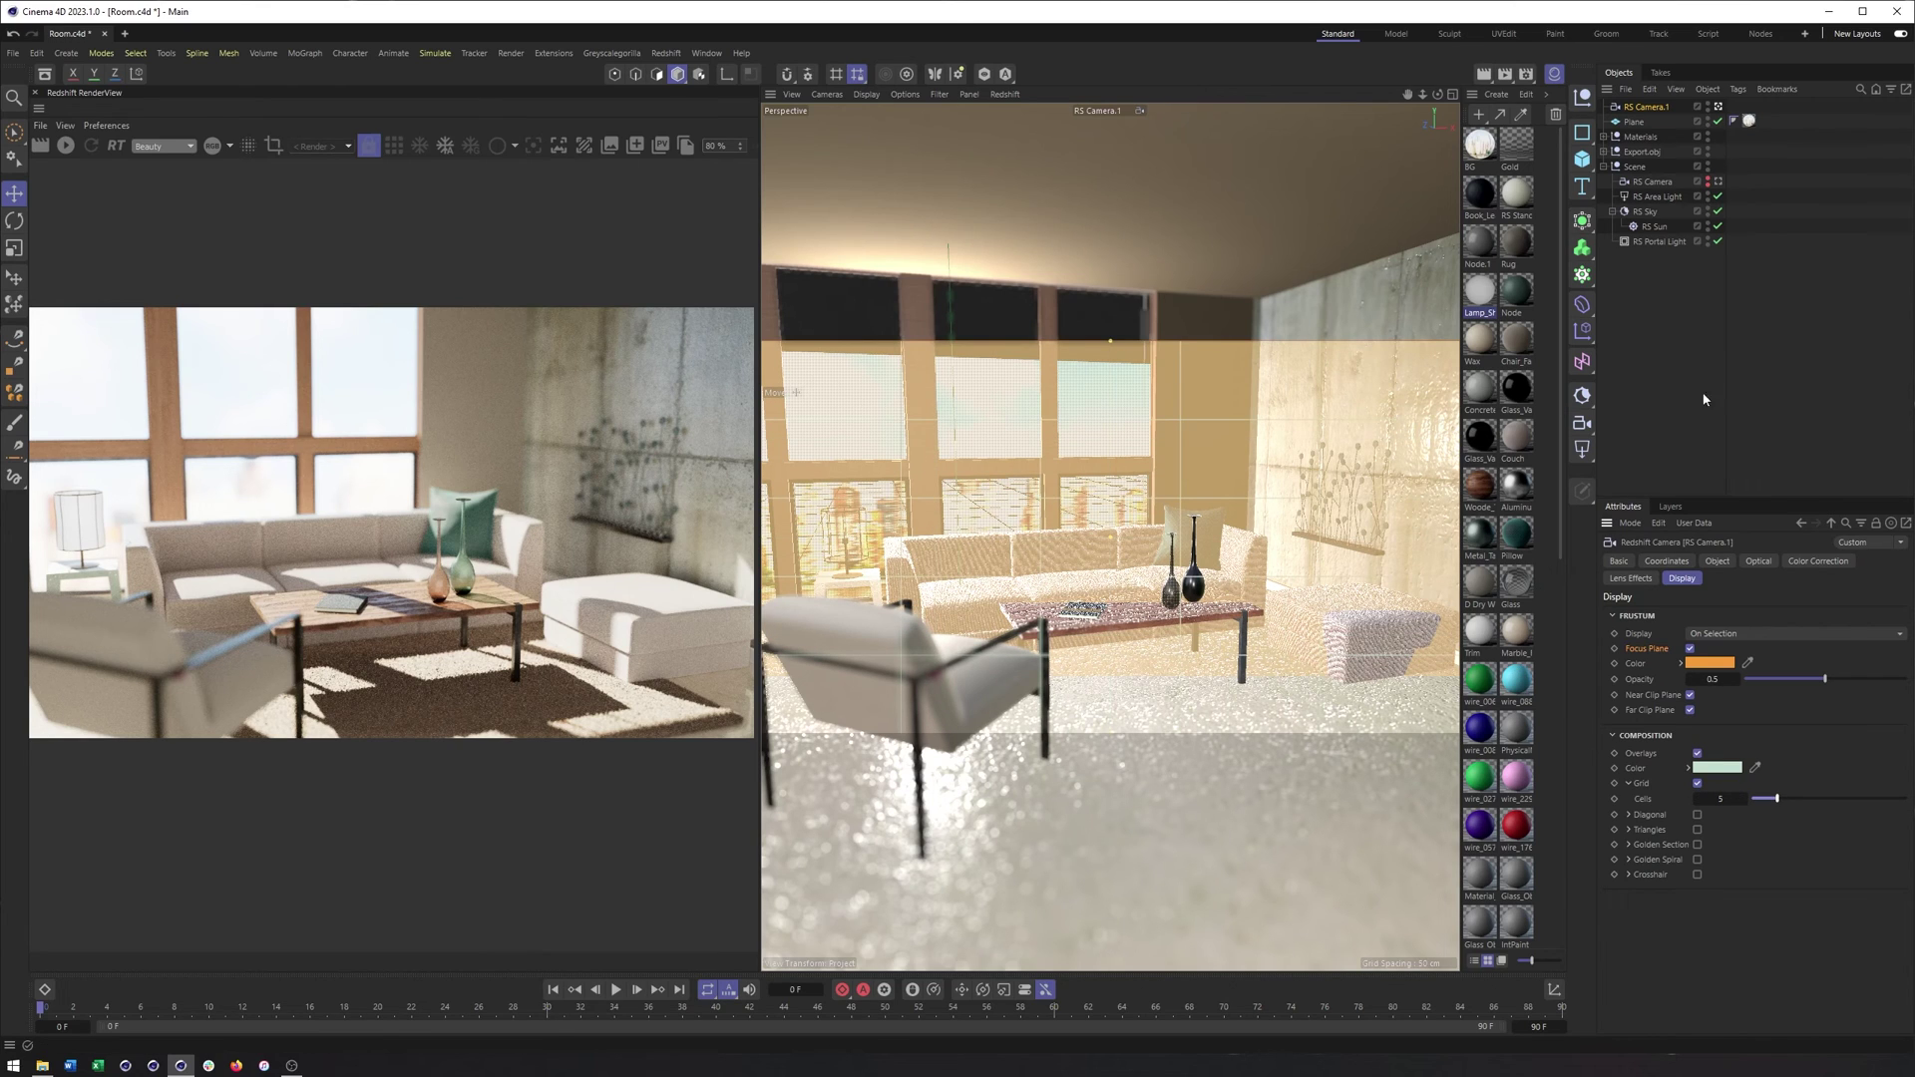